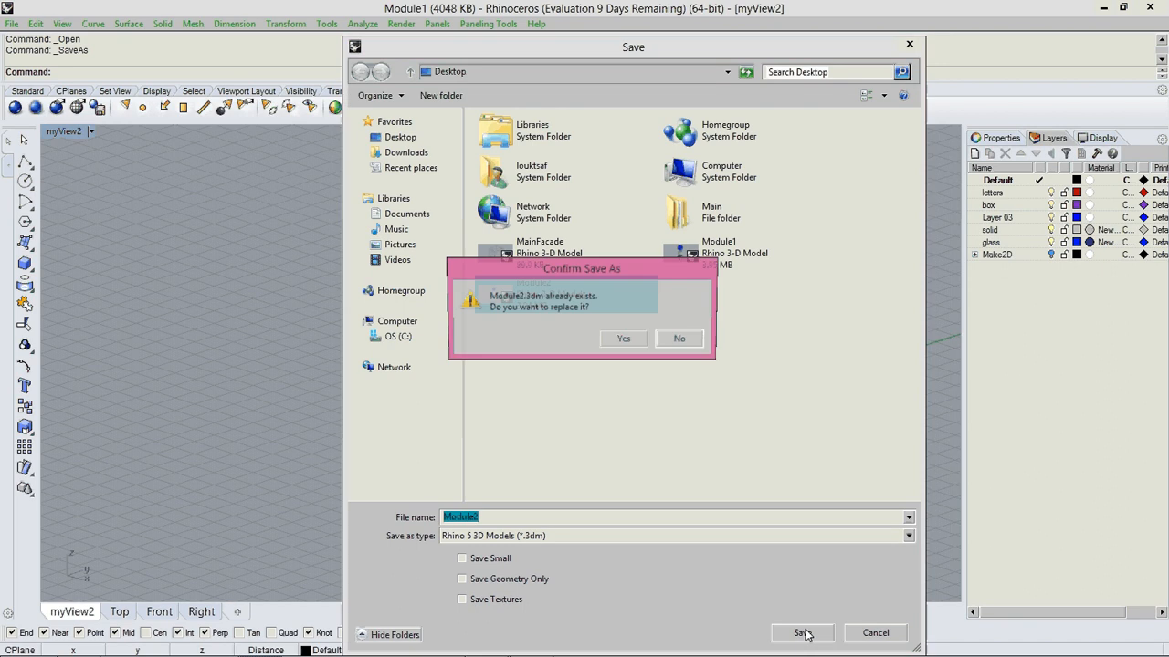
Save the model as Module2.3dm, replacing the existing file, and delete the two upper modules of the stack.
left_click(625, 341)
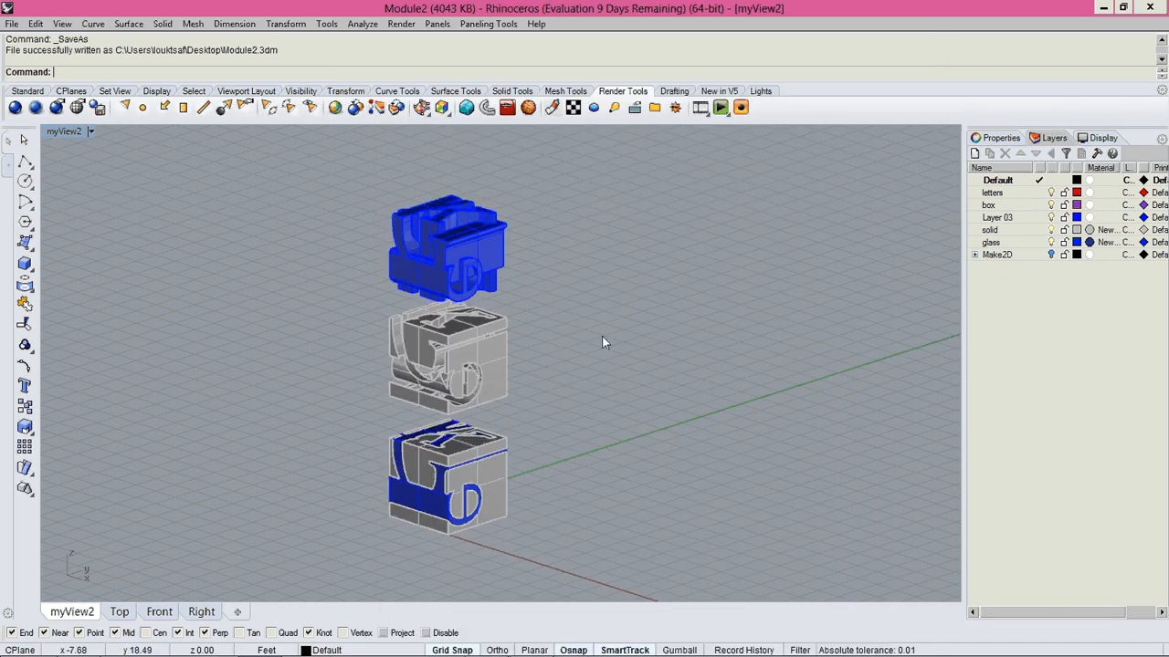
right_click_drag(513, 322, 537, 150)
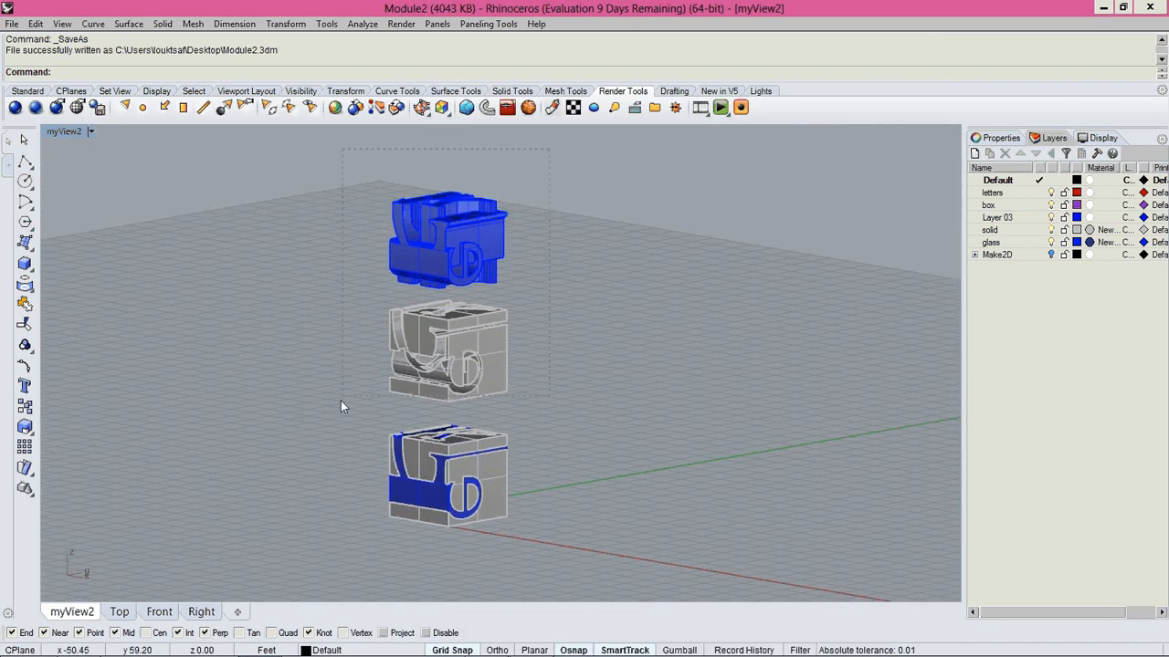
left_click_drag(340, 401, 339, 402)
key("Delete")
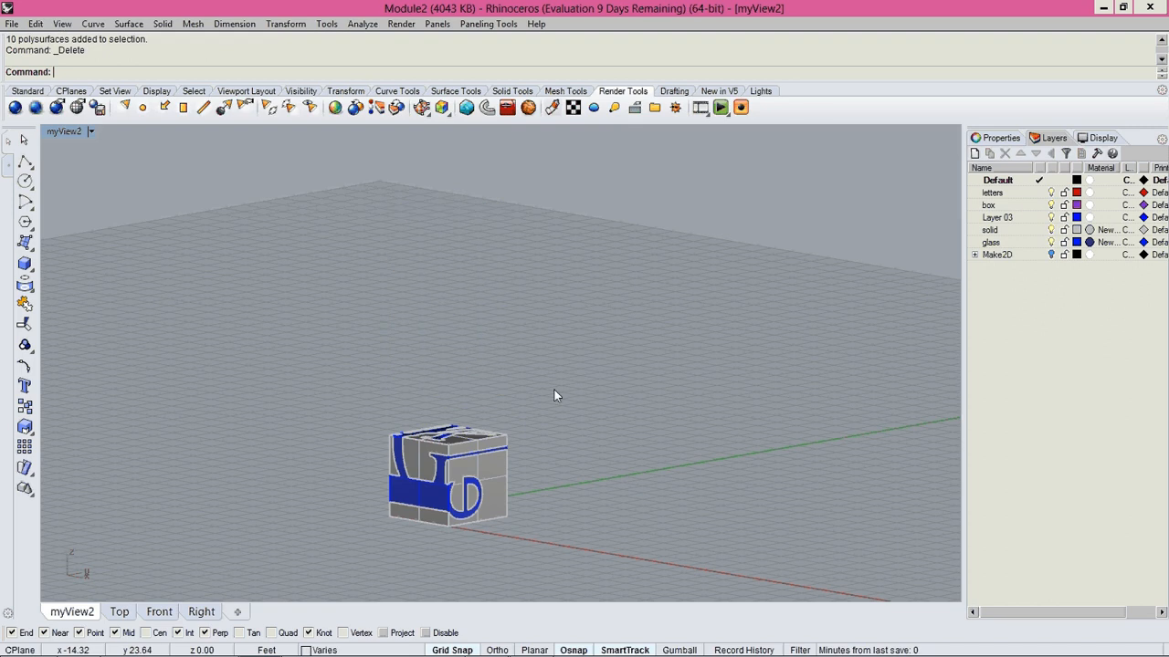
Copy the remaining cube module 8 ft along the X axis, using its lower corner at the origin as base point.
right_click_drag(554, 389, 547, 482)
scroll(417, 355, "up", 4)
right_click_drag(465, 484, 364, 443, "shift")
scroll(417, 355, "down", 3)
left_click_drag(306, 225, 638, 535)
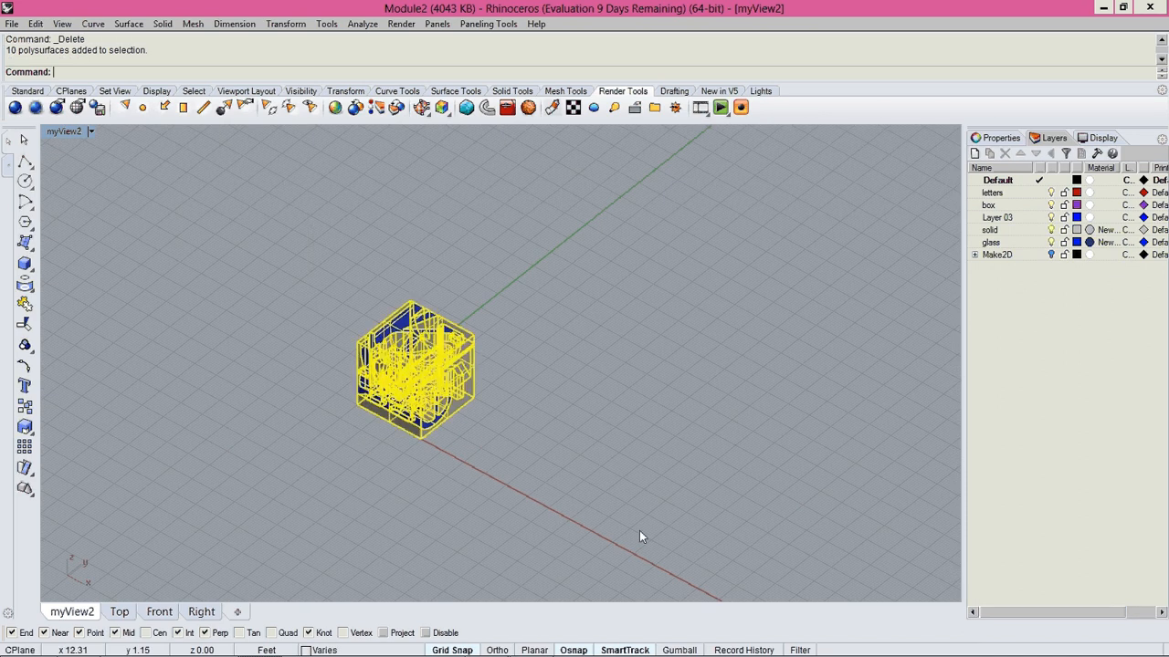
left_click(639, 536)
left_click_drag(285, 252, 585, 508)
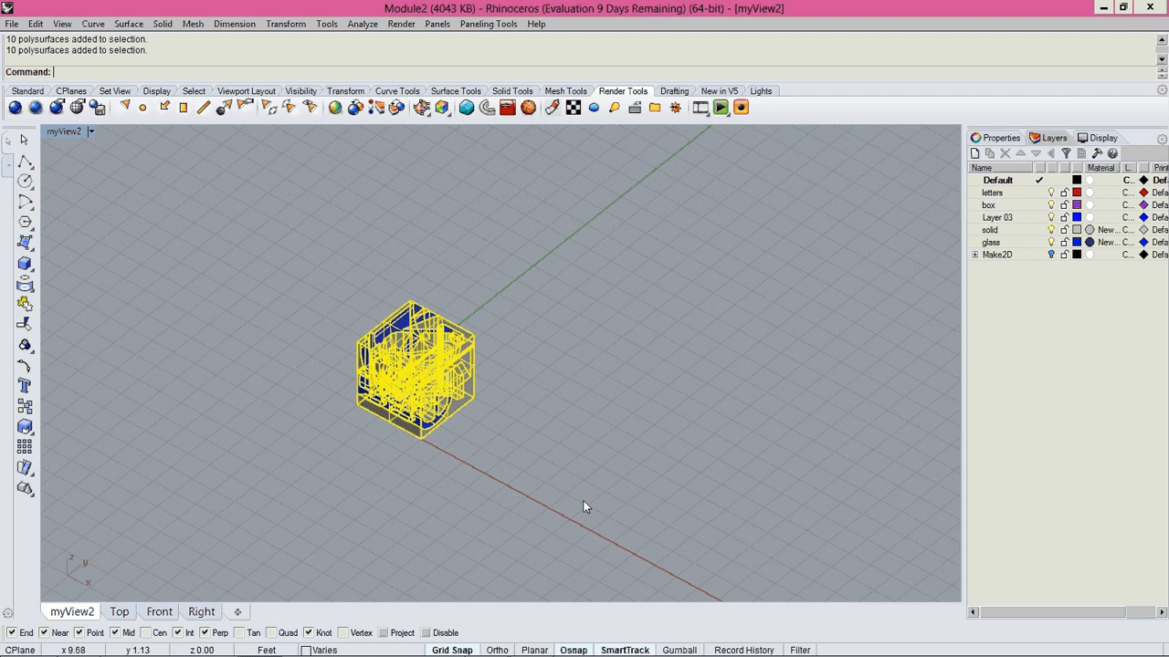
type("copy")
key("Return")
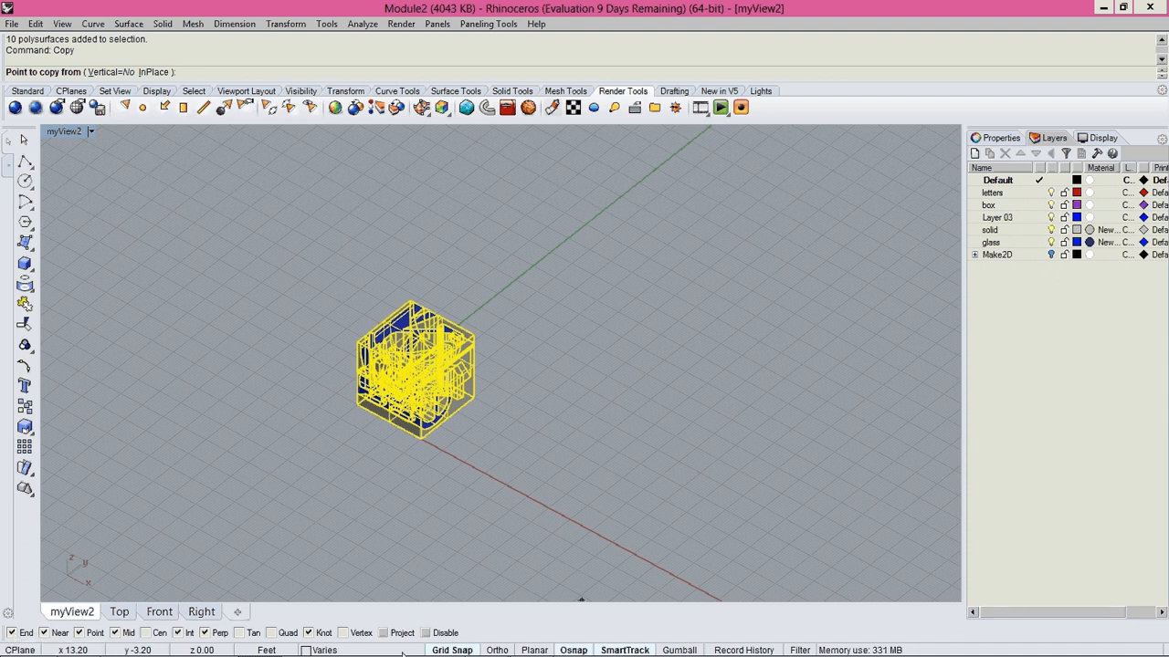
right_click_drag(337, 458, 337, 451)
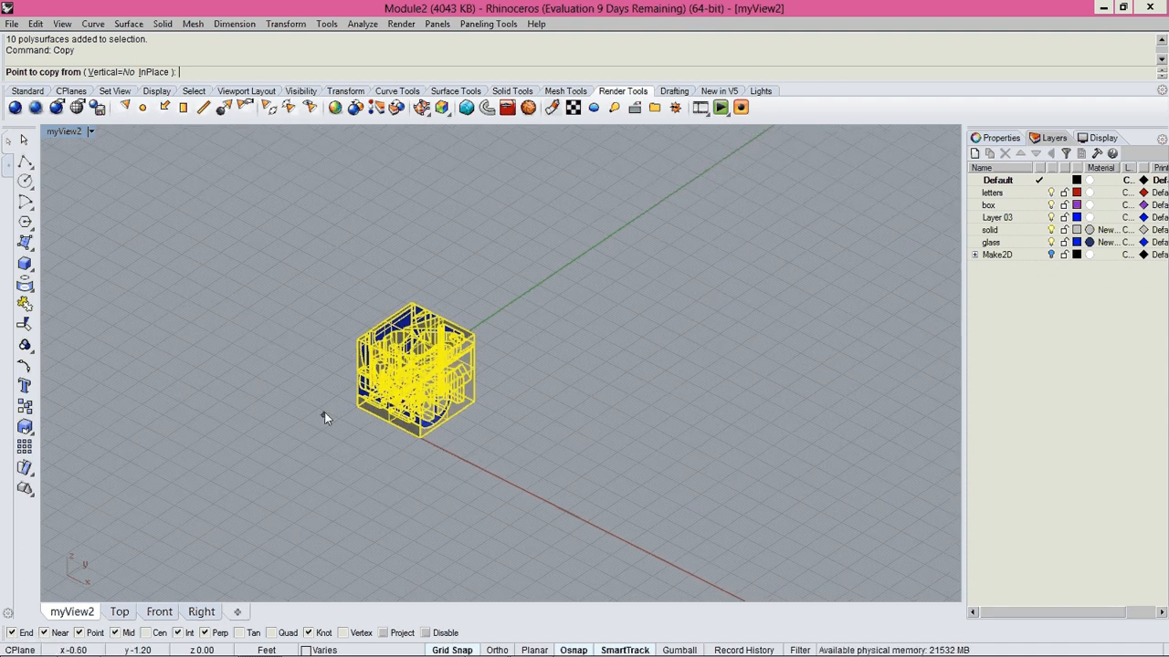
scroll(324, 412, "up", 5)
left_click(344, 372)
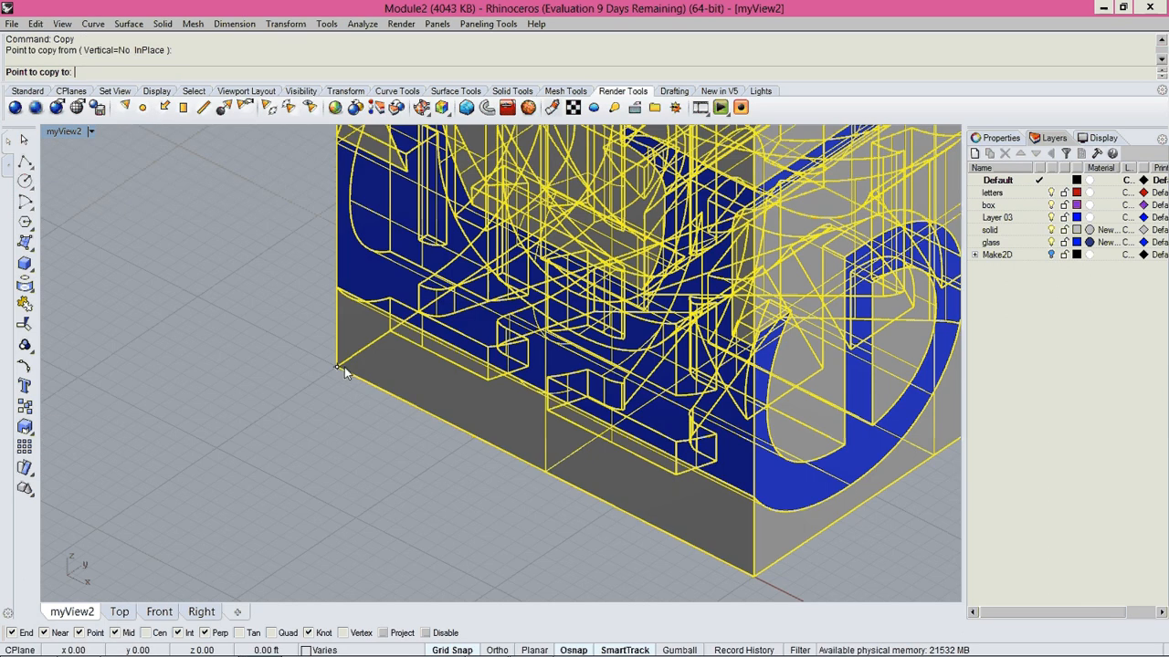
scroll(344, 367, "down", 5)
scroll(678, 441, "down", 5)
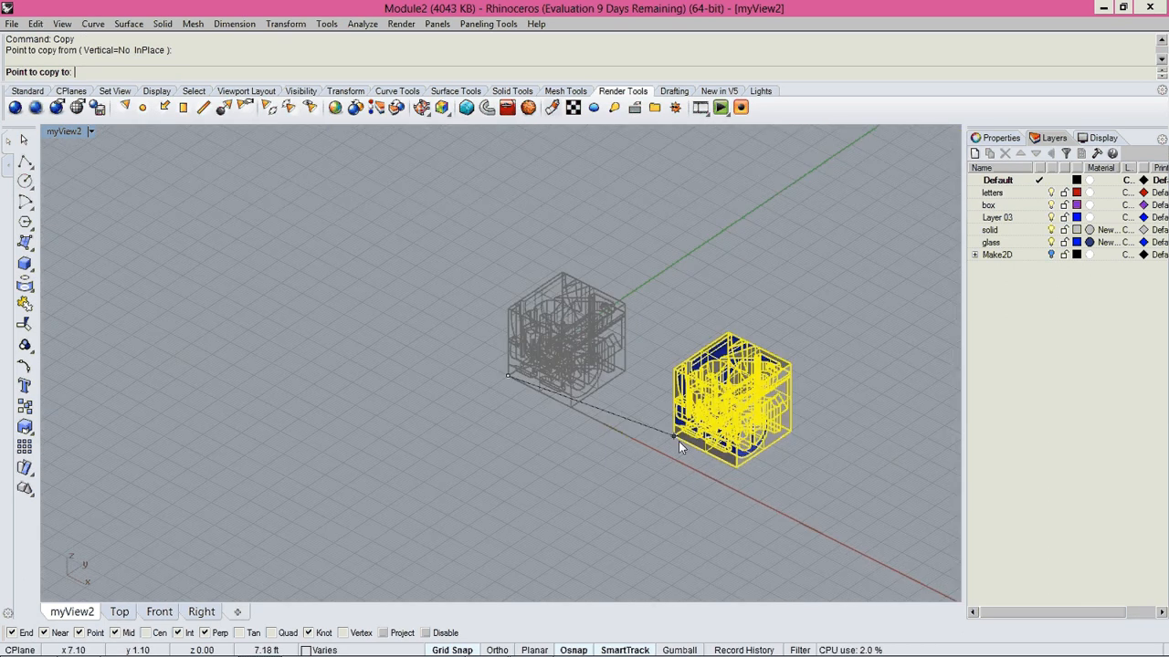
scroll(679, 441, "up", 6)
left_click(673, 473)
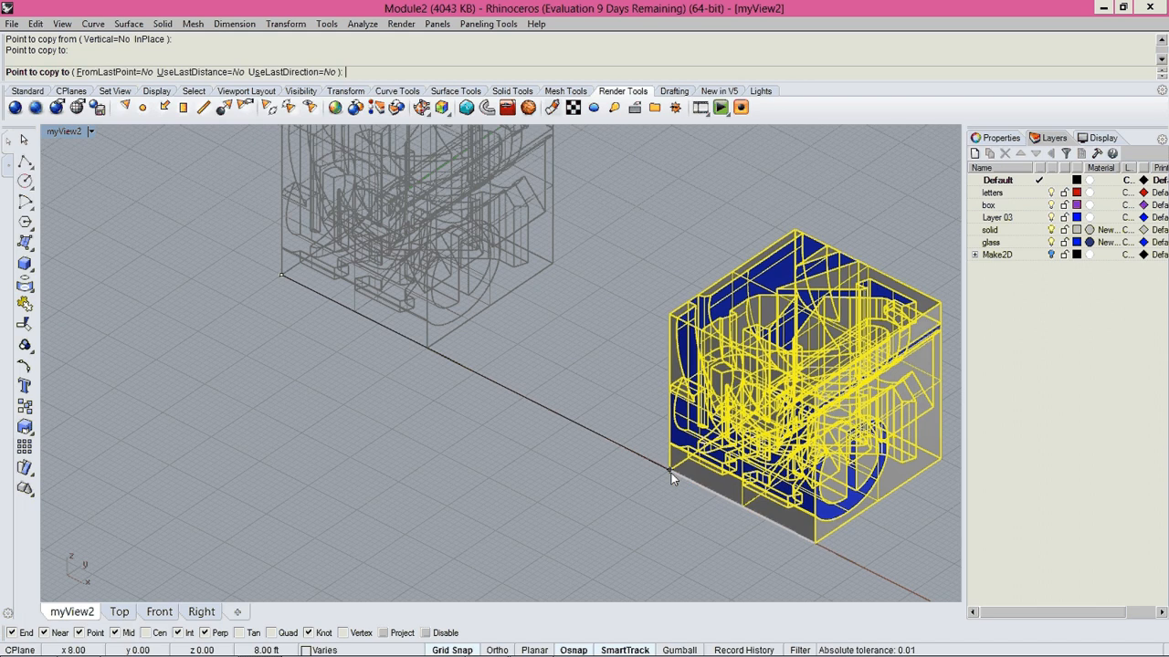
Place a second copy of the module on the X axis about 17 ft from the original and end the Copy command.
scroll(522, 405, "down", 2)
scroll(521, 405, "up", 2)
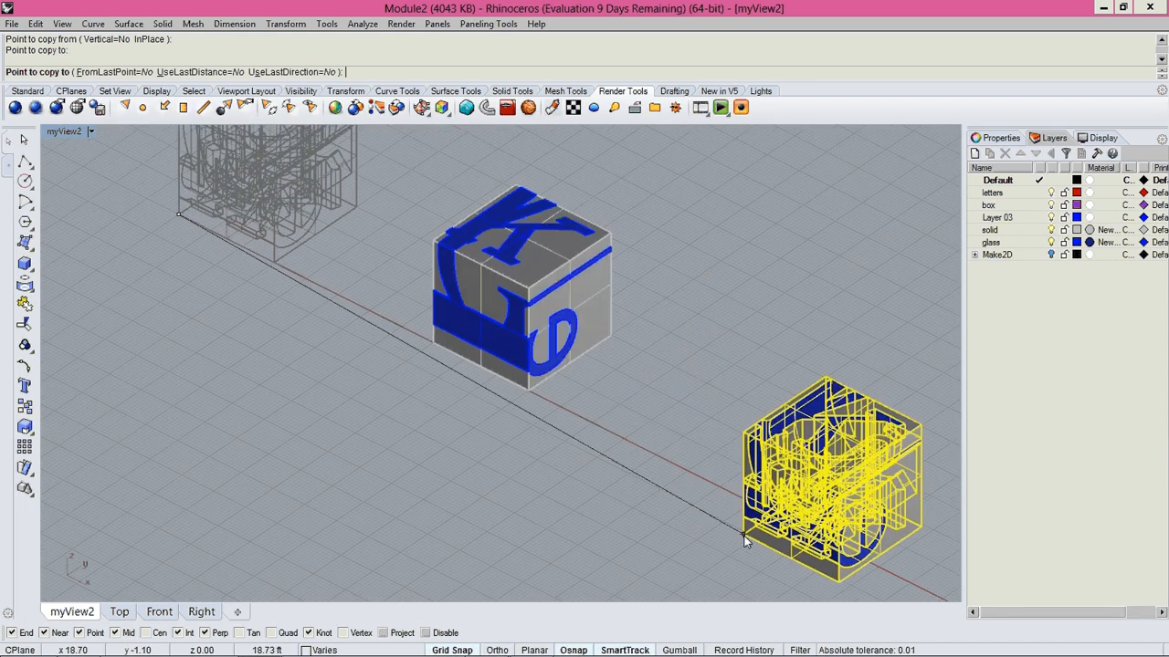
scroll(723, 493, "up", 4)
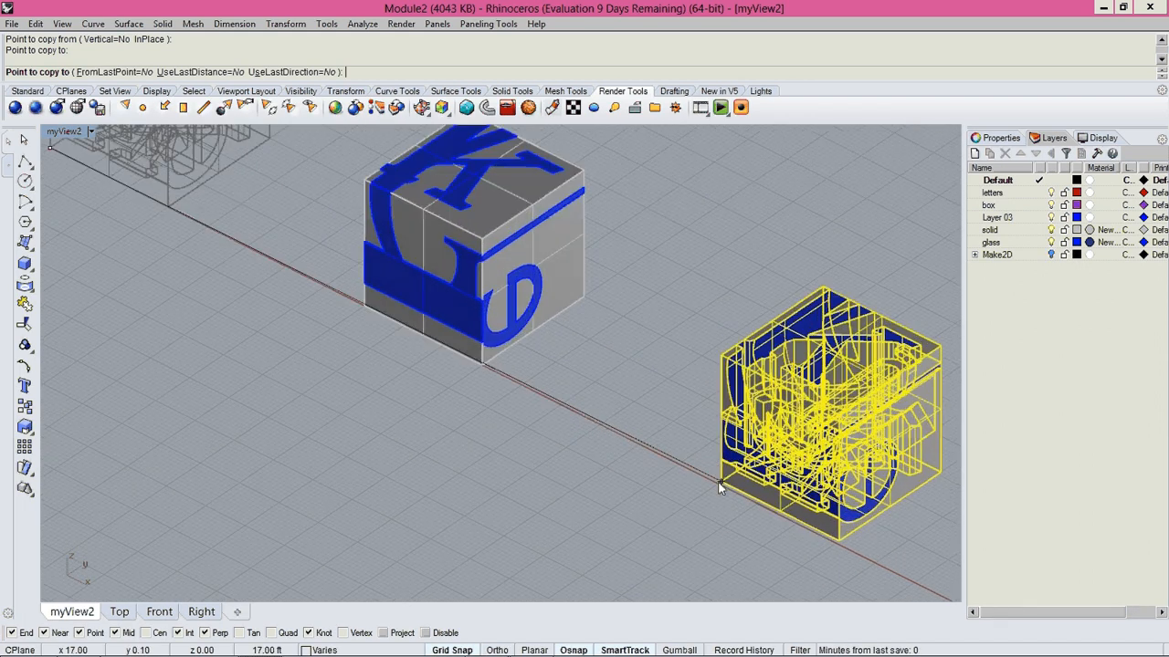
left_click(720, 484)
key("Return")
scroll(542, 487, "down", 5)
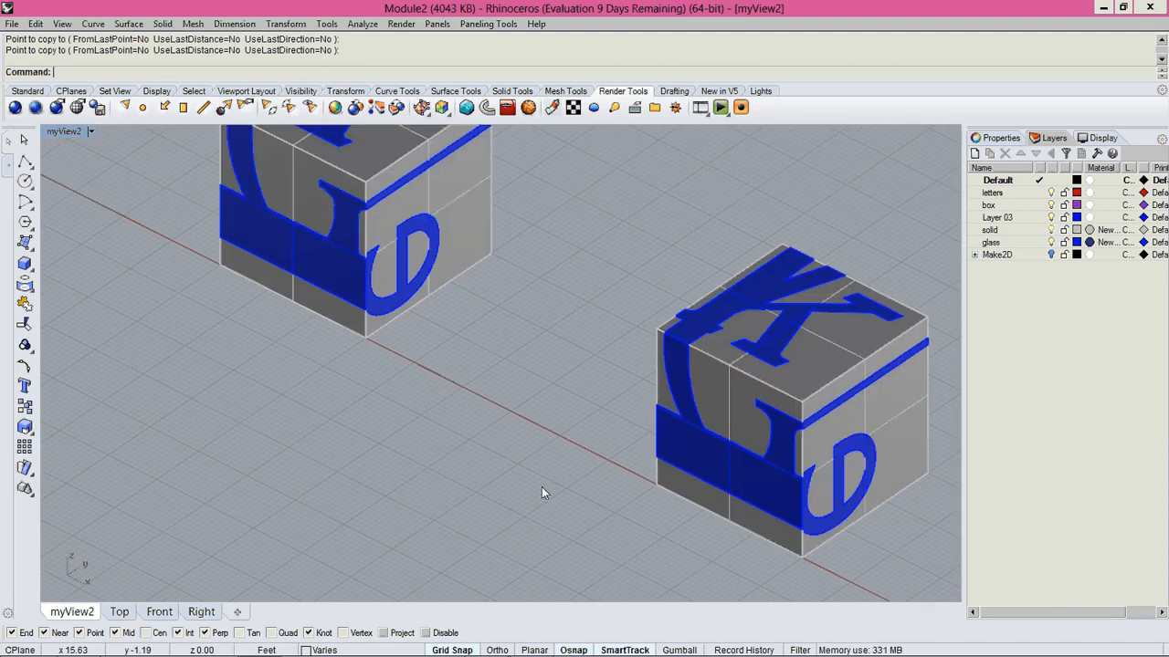
right_click_drag(384, 407, 426, 272, "shift")
left_click_drag(397, 233, 626, 509)
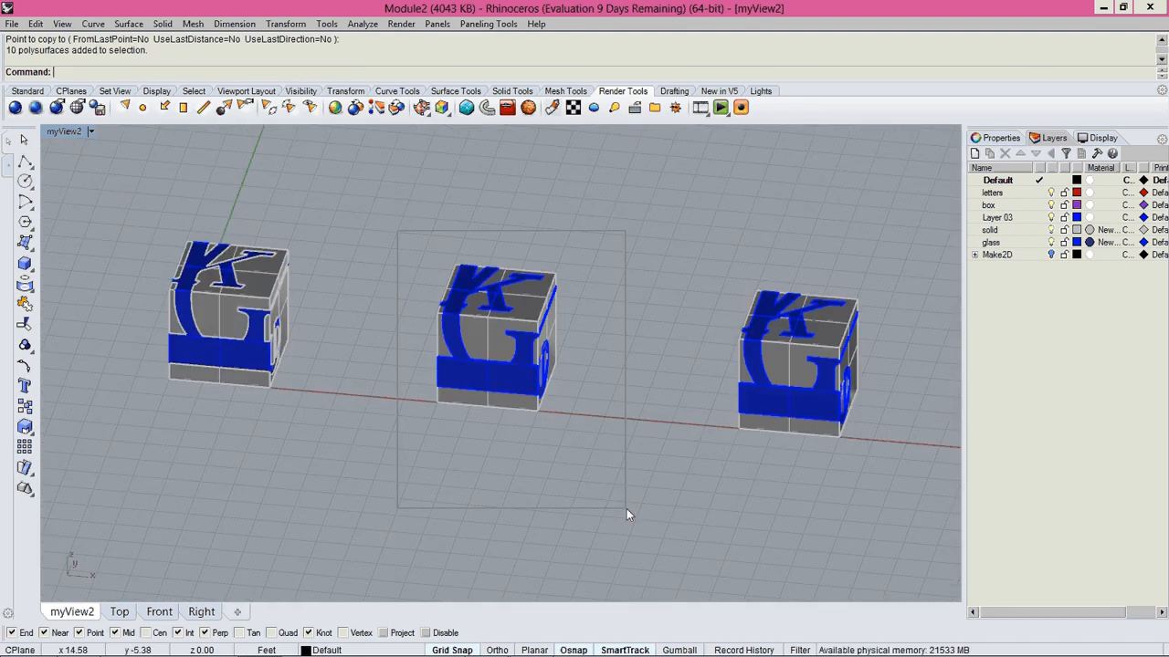
left_click_drag(683, 252, 899, 517)
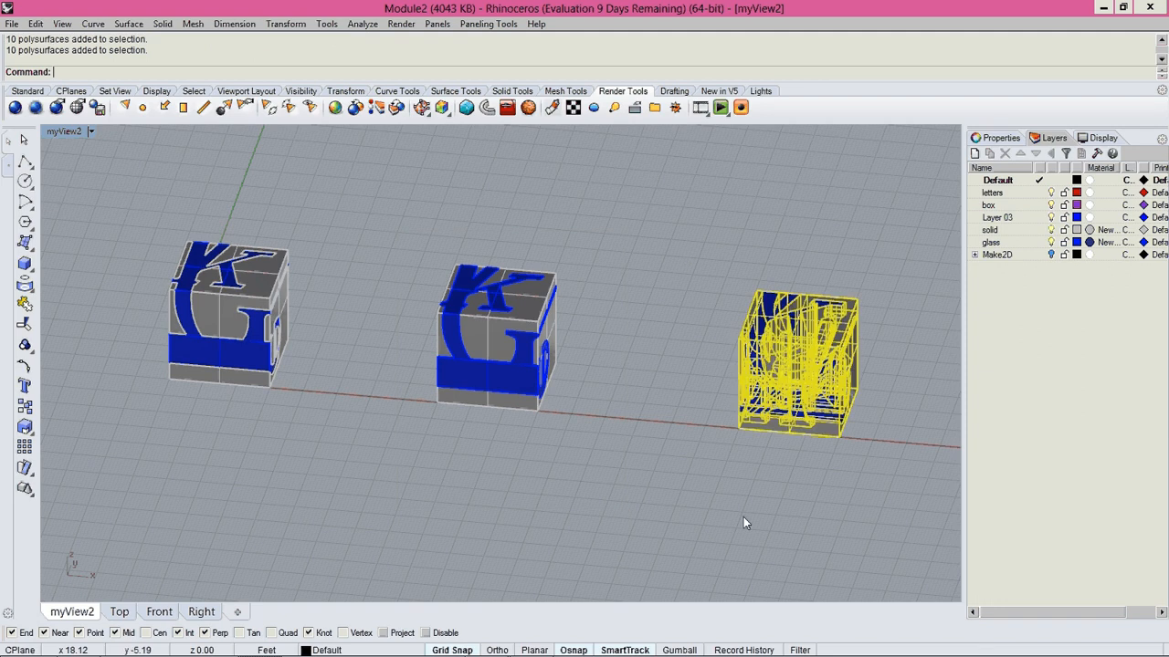
left_click(743, 522)
right_click_drag(743, 523, 505, 448)
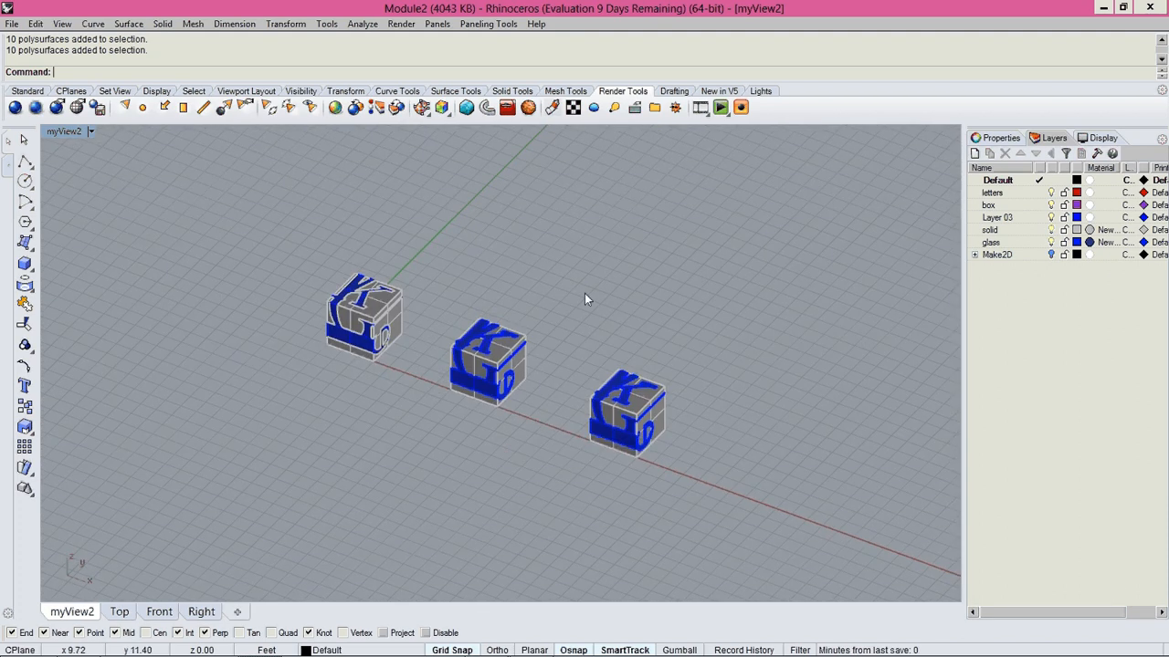
right_click_drag(584, 293, 685, 287)
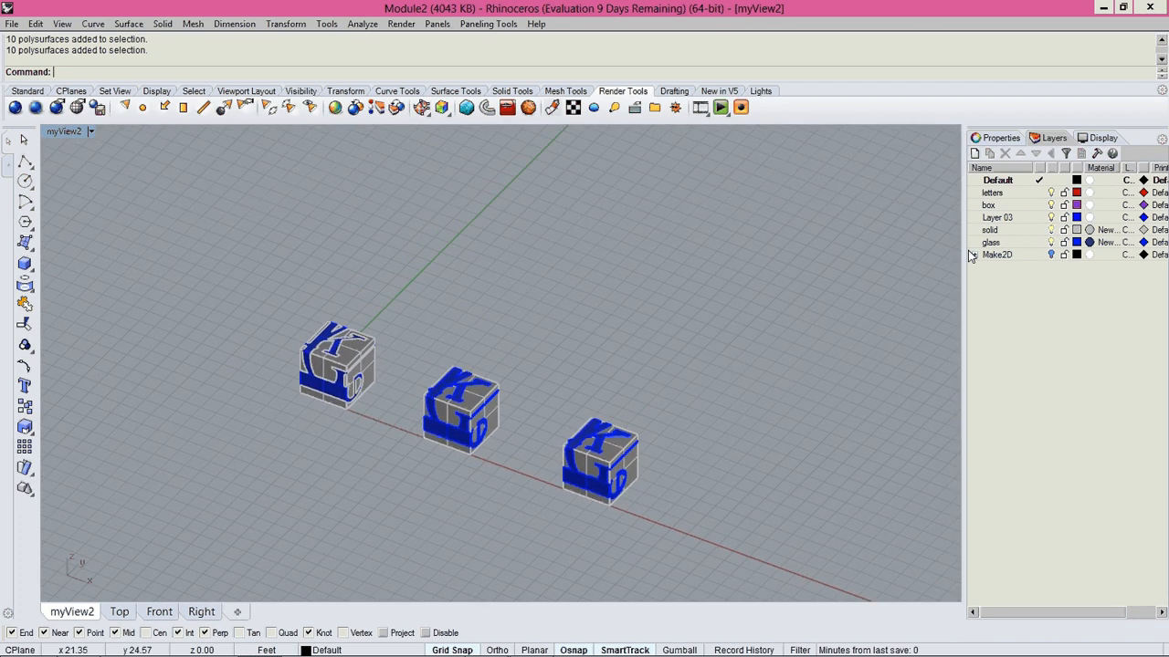
Set the projection of the myView2 viewport to Perspective and zoom to the extents of the model.
left_click(1004, 139)
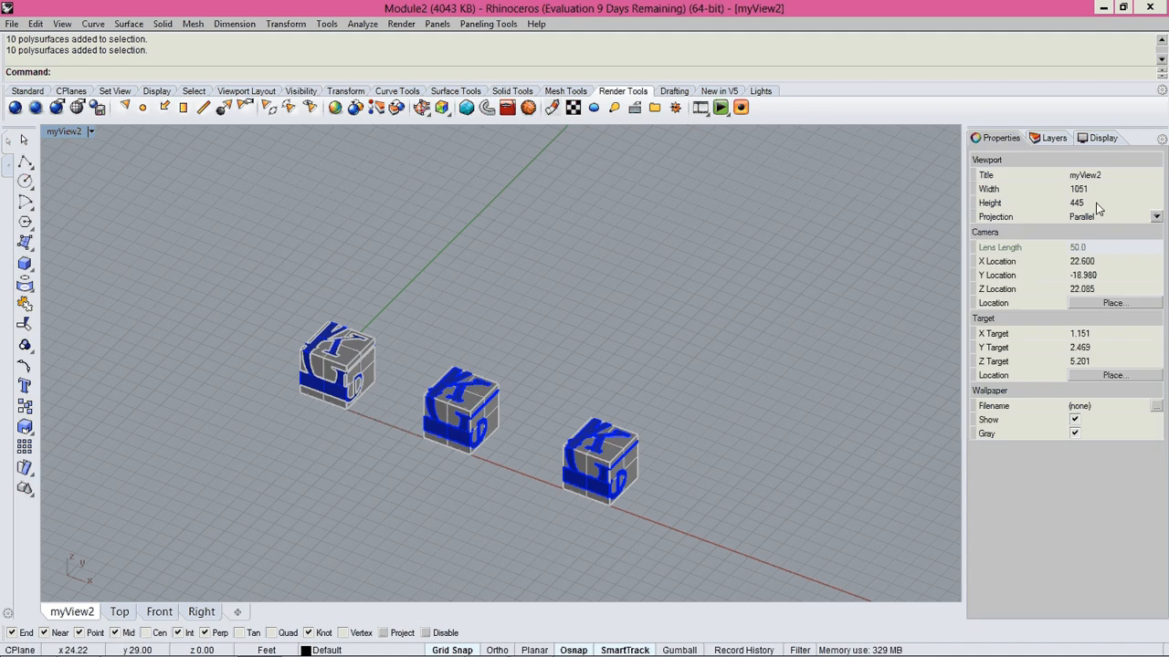
left_click(1101, 217)
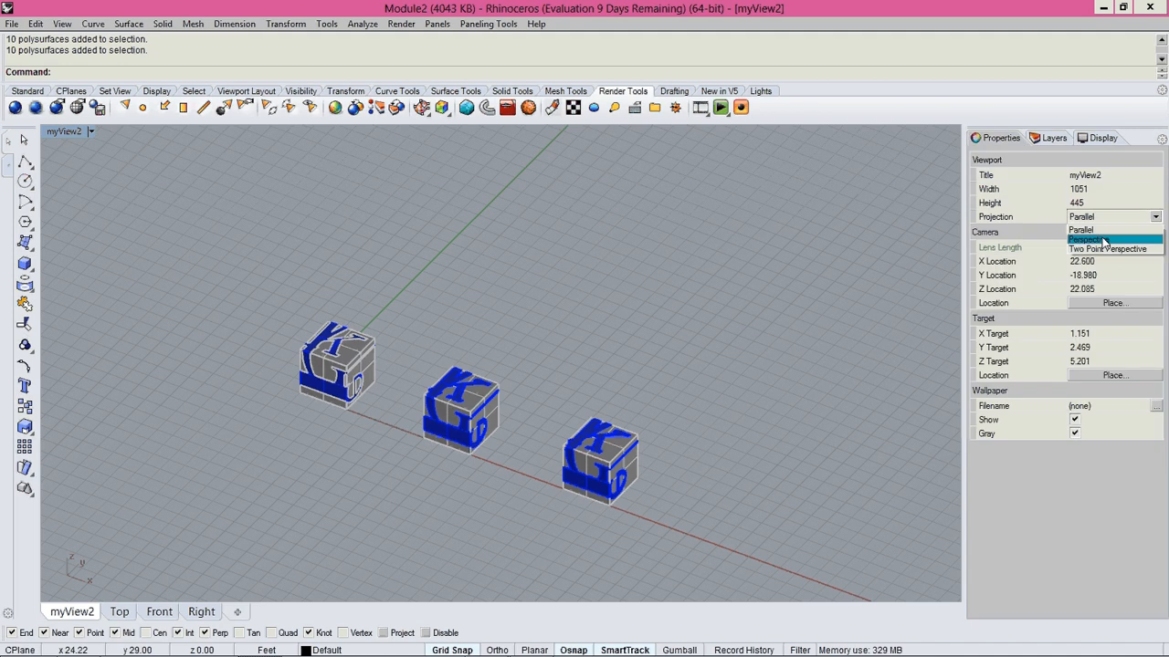
left_click(1103, 240)
right_click_drag(614, 353, 471, 406)
type("z")
key("Return")
type("e")
Select the original cube module at the origin and zoom the view to it.
key("Return")
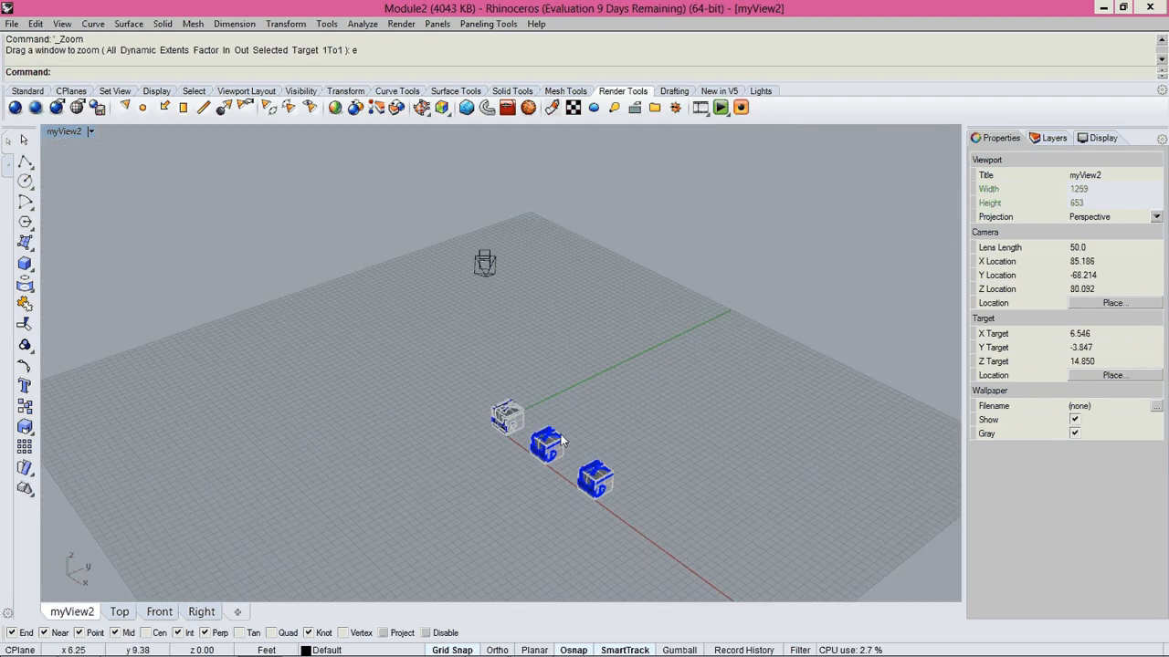
scroll(534, 430, "up", 8)
left_click_drag(376, 305, 539, 449)
type("z")
key("Return")
type("s")
key("Return")
scroll(365, 342, "down", 7)
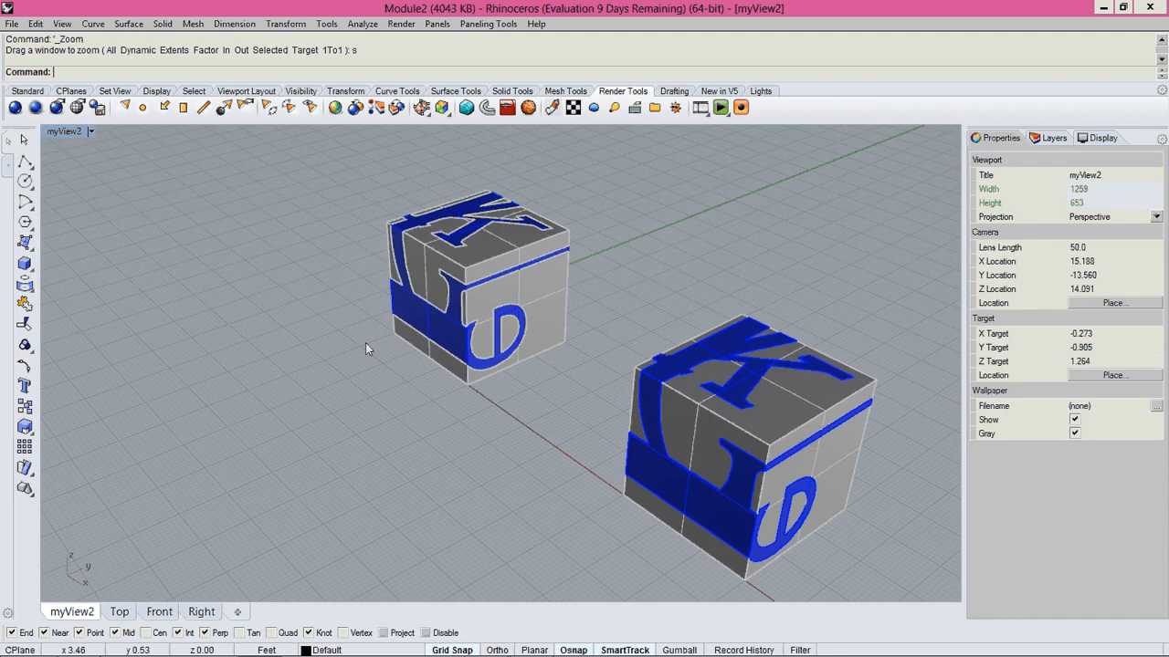
Select the two copied cube modules in turn and zoom the view to the one farthest from the origin.
right_click_drag(365, 343, 486, 368)
scroll(485, 368, "down", 6)
left_click(488, 372)
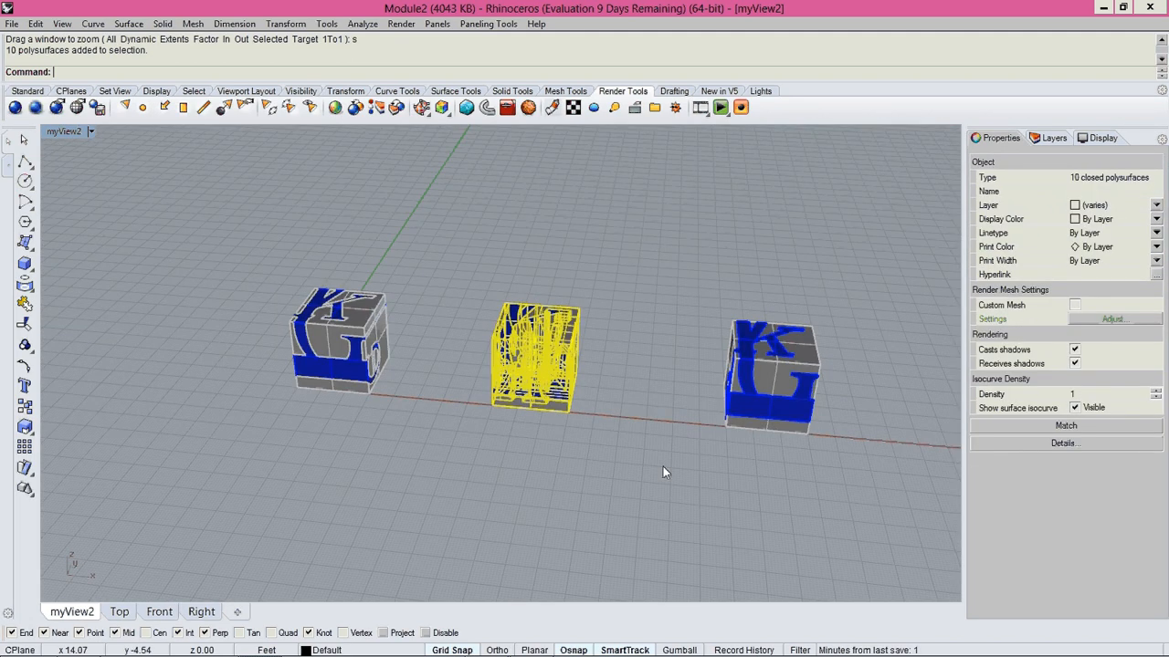
left_click(762, 393)
scroll(742, 508, "down", 10)
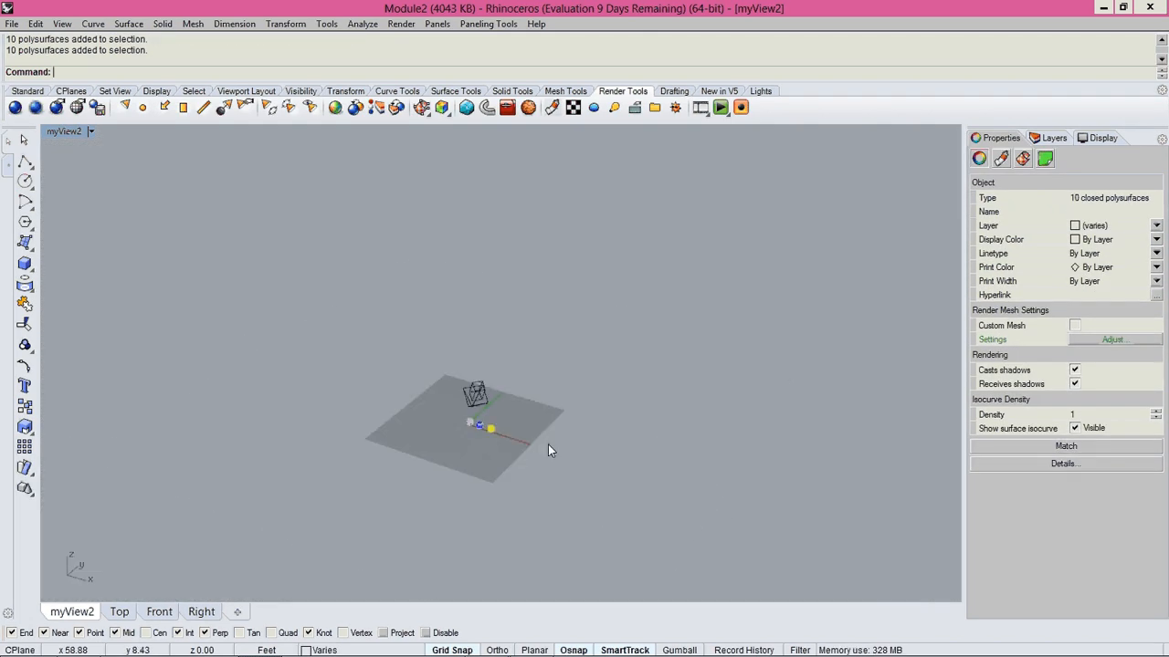
scroll(465, 429, "up", 10)
left_click(587, 369)
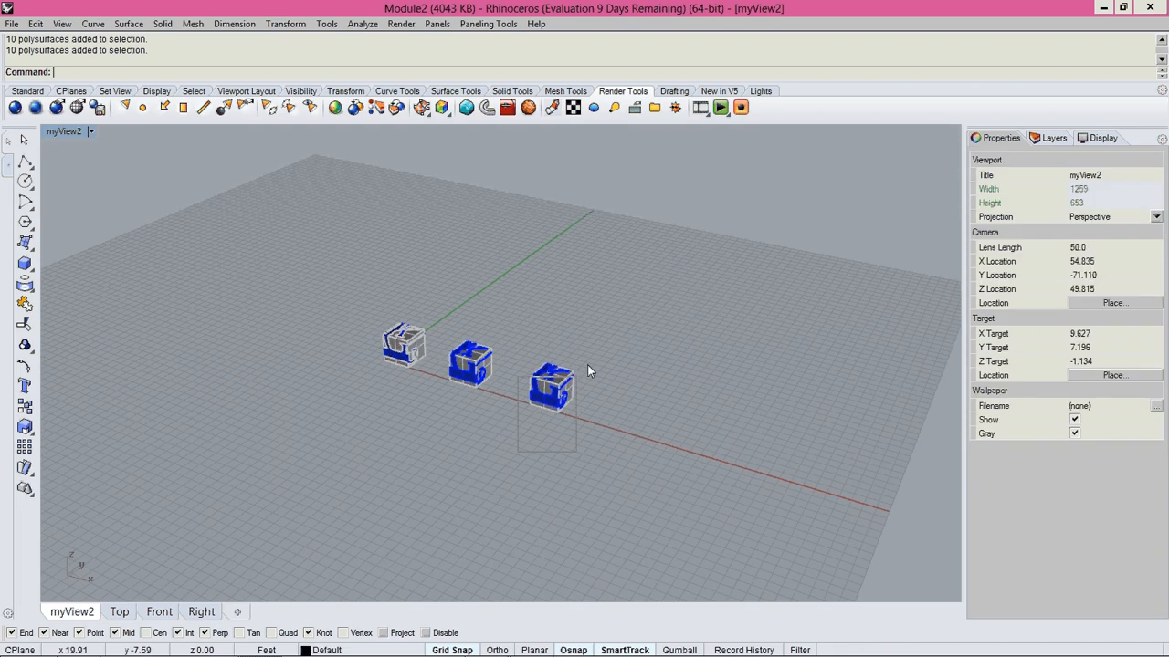
left_click(587, 364)
type("Z")
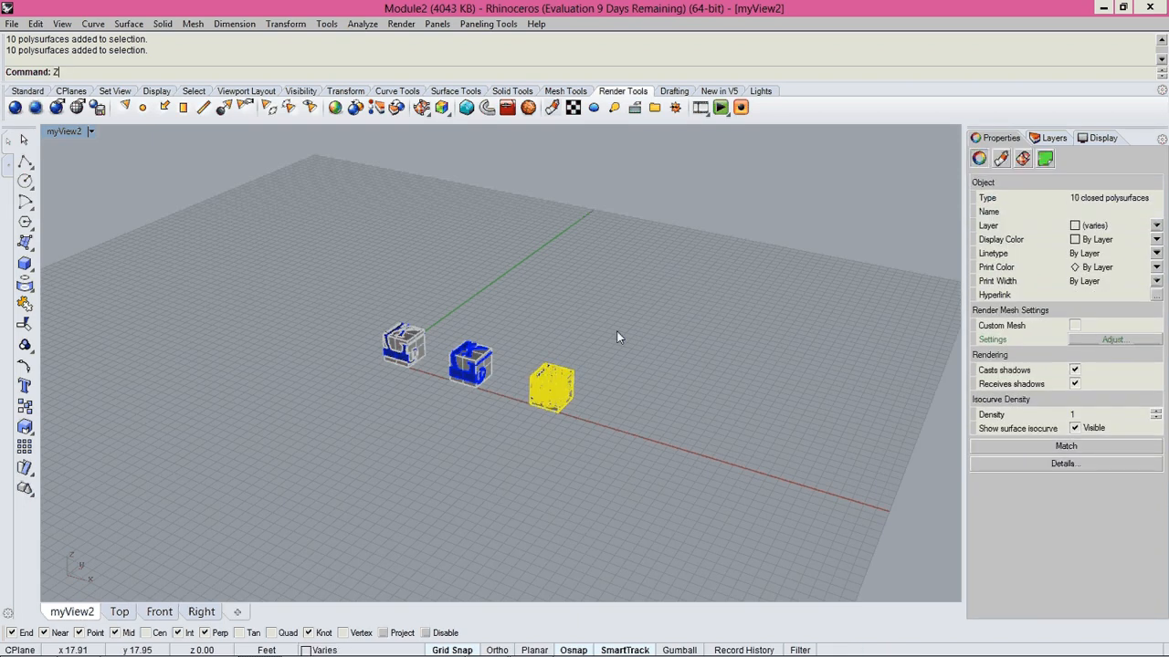
key("Return")
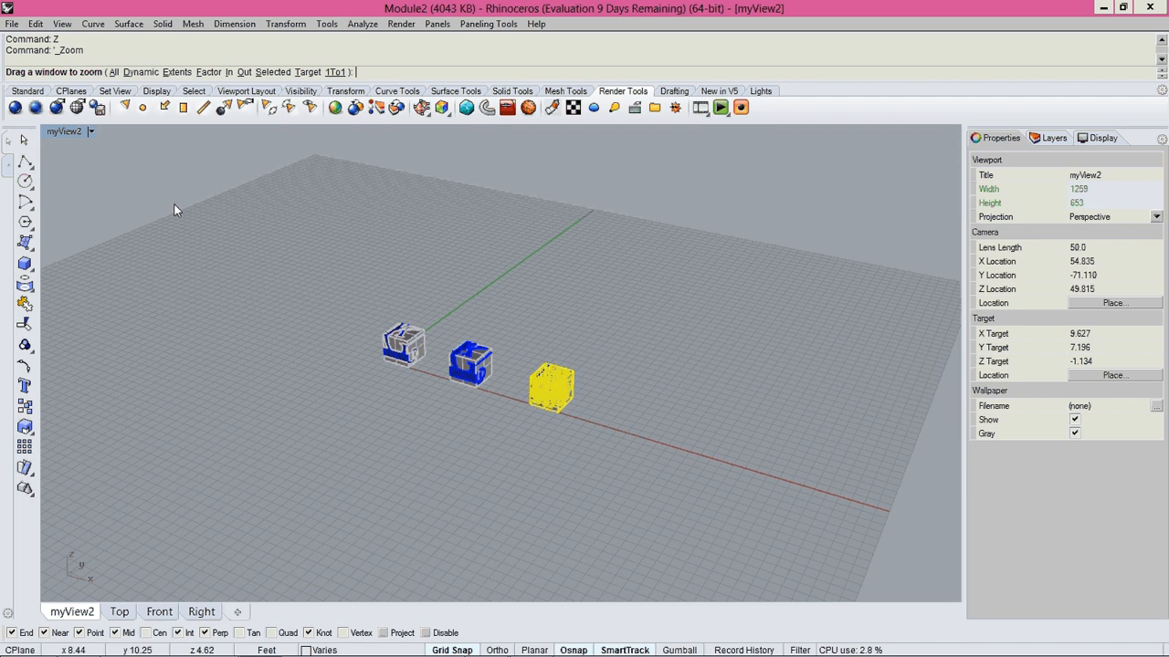
type("e")
type("s")
key("Return")
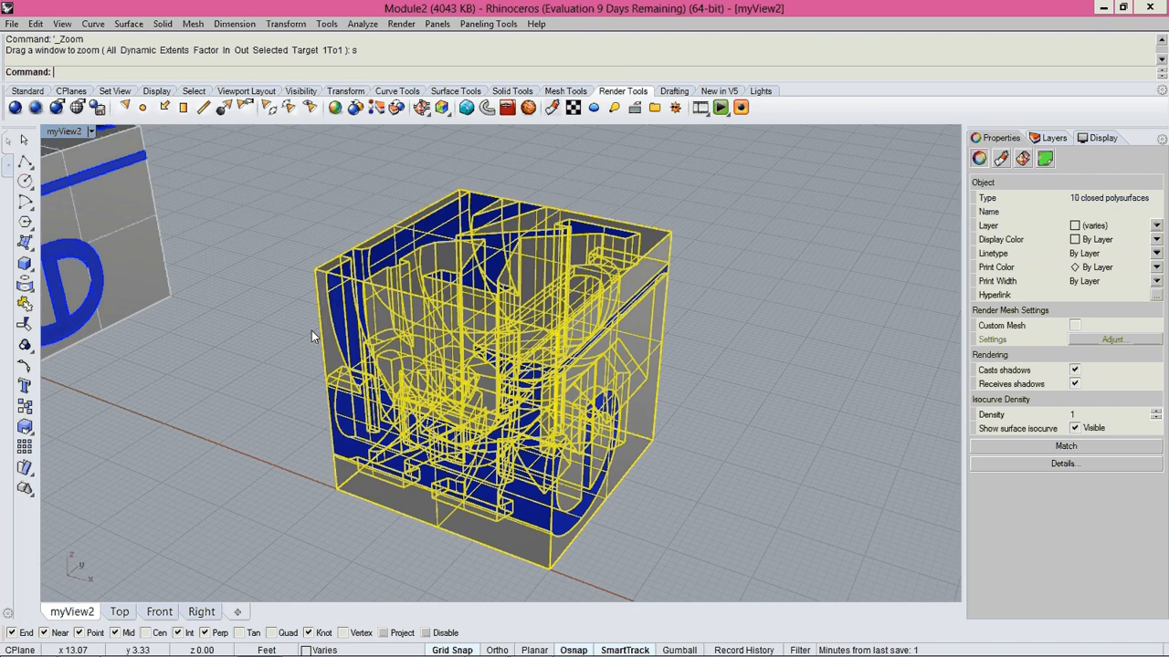
left_click(311, 331)
scroll(478, 422, "down", 3)
right_click_drag(629, 341, 430, 384)
scroll(480, 427, "down", 4)
scroll(561, 497, "down", 5)
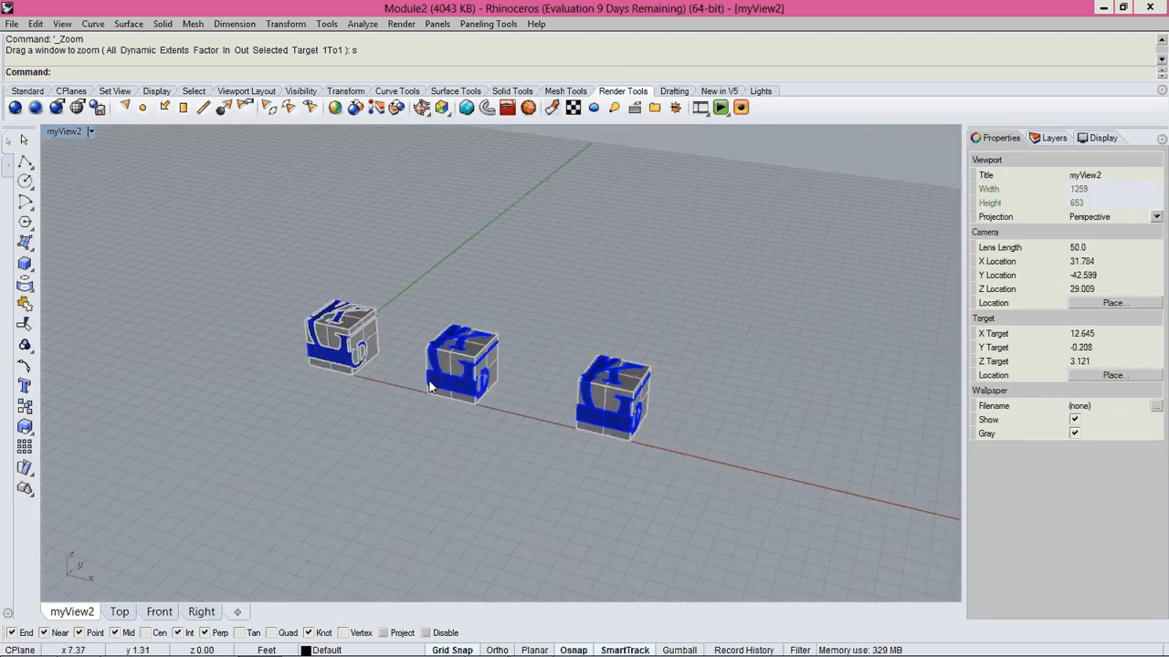
Draw a rectangular plane surface on the ground around the base of the middle cube module.
scroll(462, 364, "up", 3)
scroll(467, 351, "up", 8)
right_click_drag(522, 431, 524, 445)
type("Pla")
key("Return")
scroll(493, 456, "down", 4)
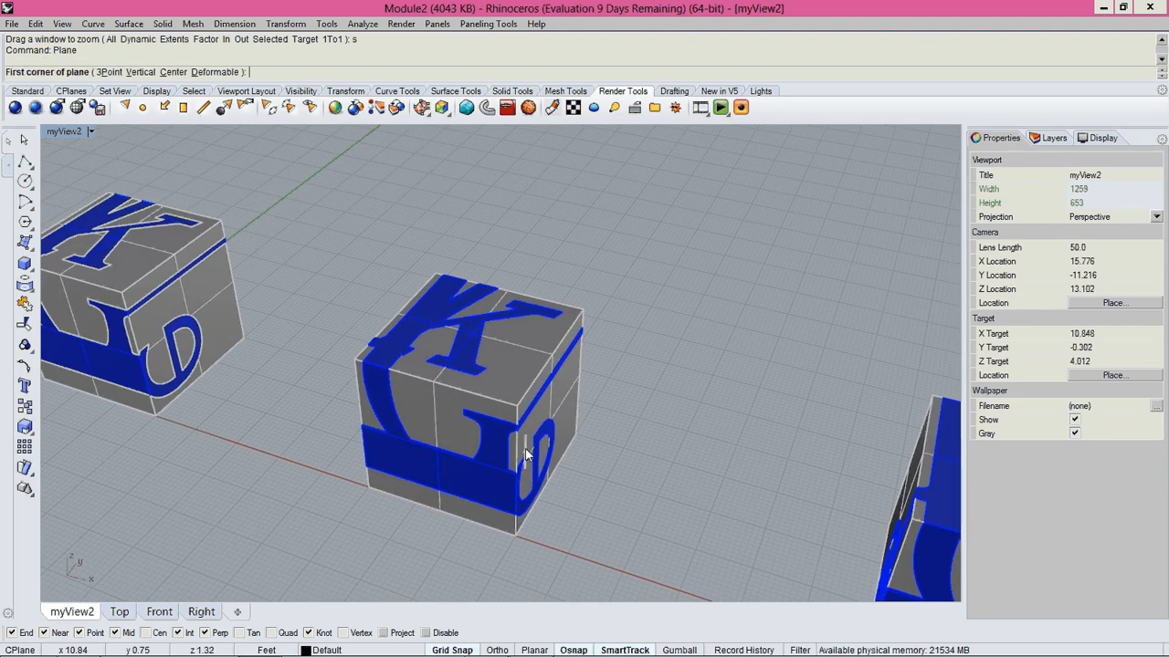
right_click_drag(482, 457, 434, 271)
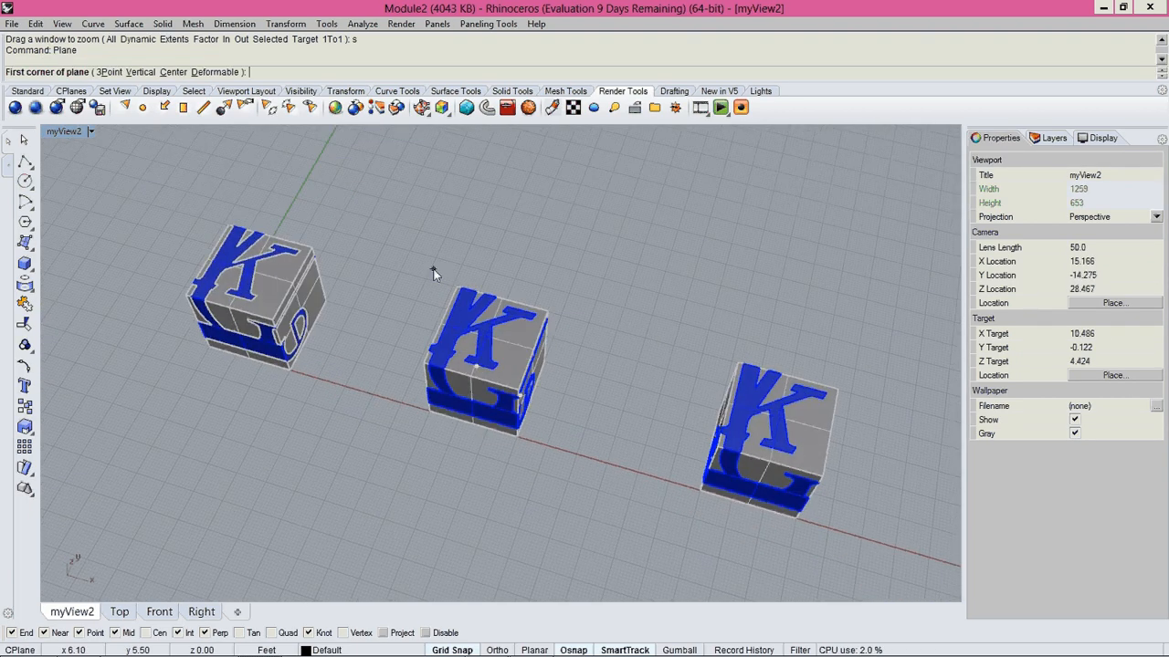
left_click(433, 274)
right_click_drag(521, 332, 520, 316, "shift")
left_click(534, 395)
right_click_drag(534, 395, 497, 310)
scroll(512, 343, "up", 3)
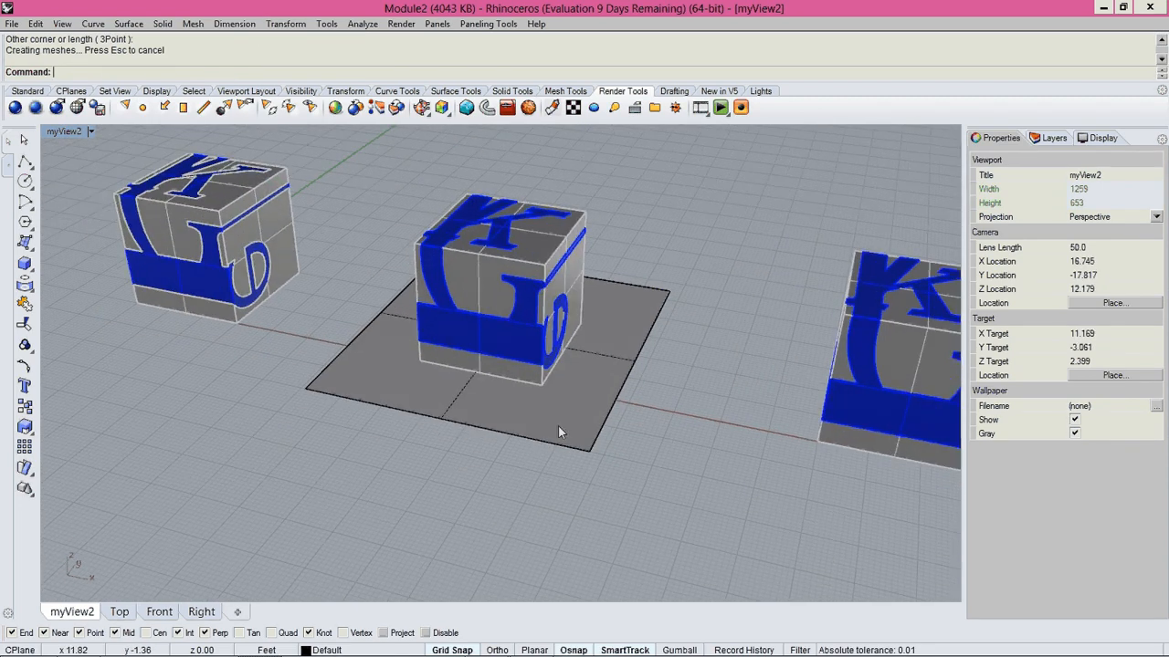
Select the plane surface under the middle cube and try moving it with the vertical constraint off.
left_click(558, 426)
type("Mov")
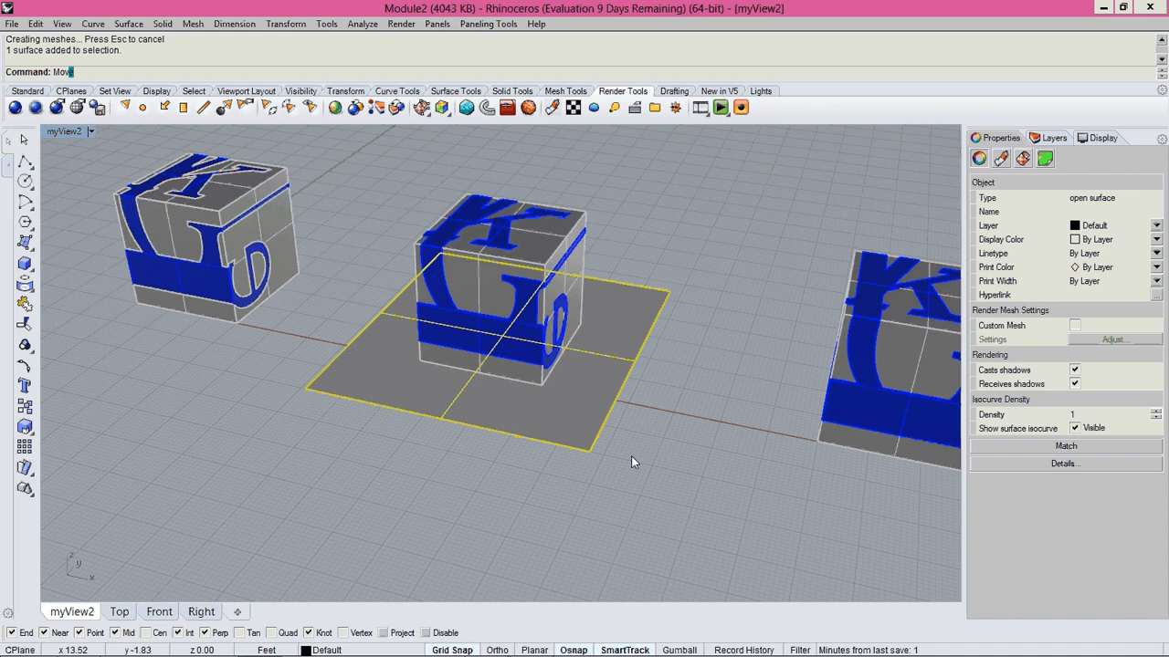
key("Return")
left_click(631, 455)
left_click(710, 471, "ctrl")
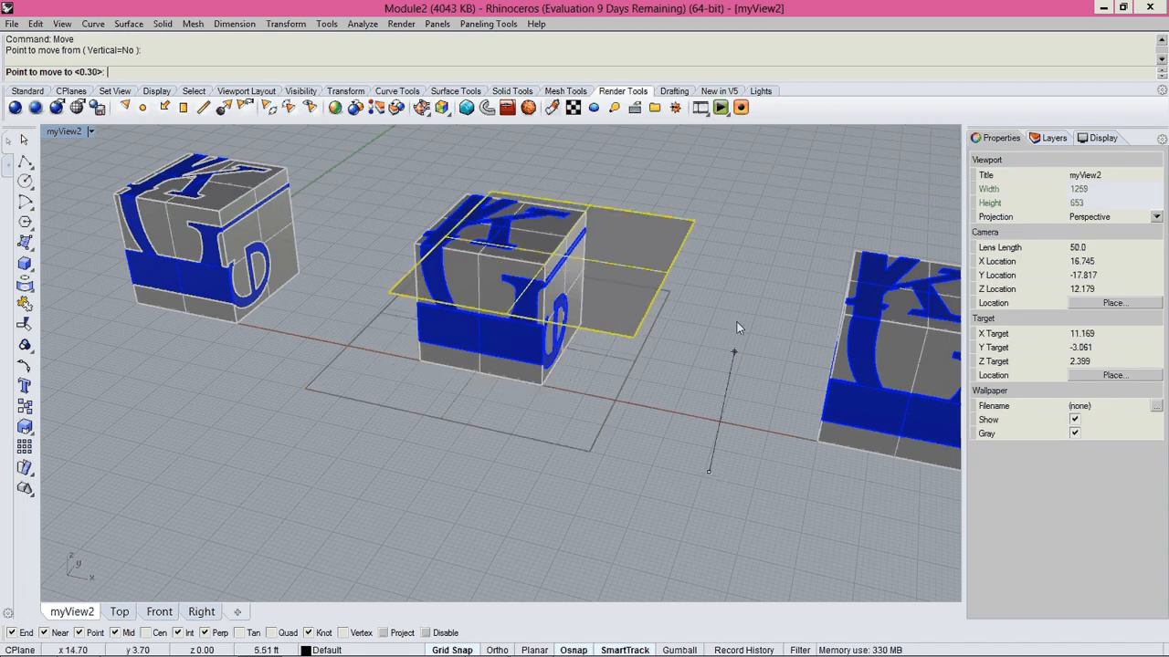
left_click(688, 453)
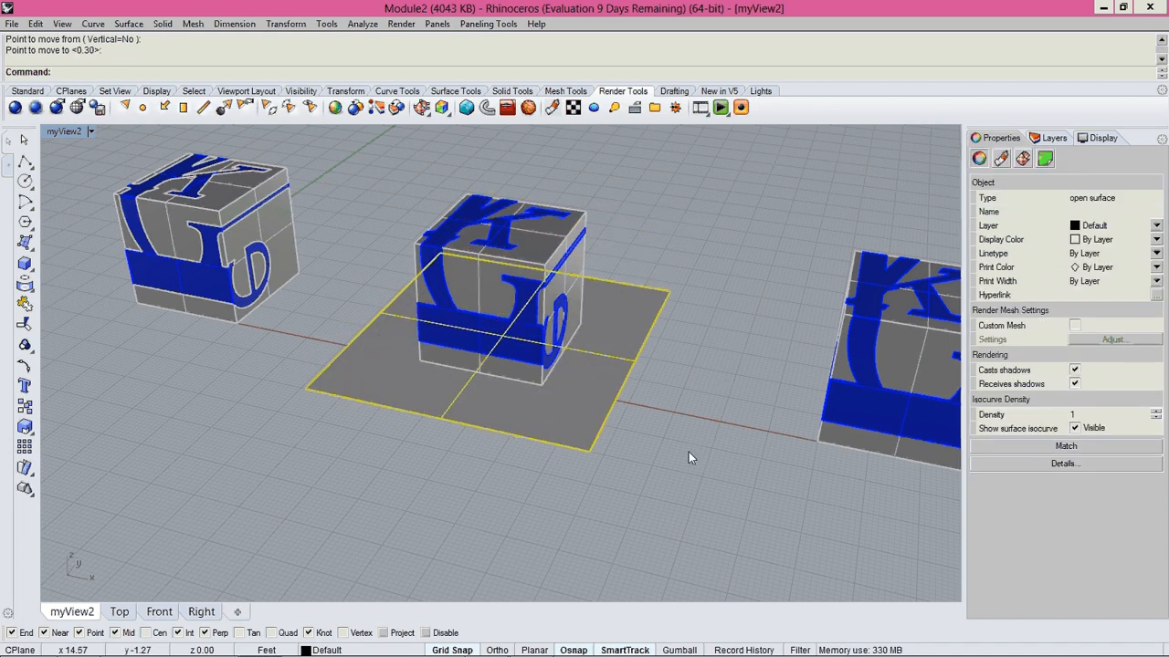
Move the selected plane surface vertically upward by 0.5 ft with the Vertical option on.
key("Return")
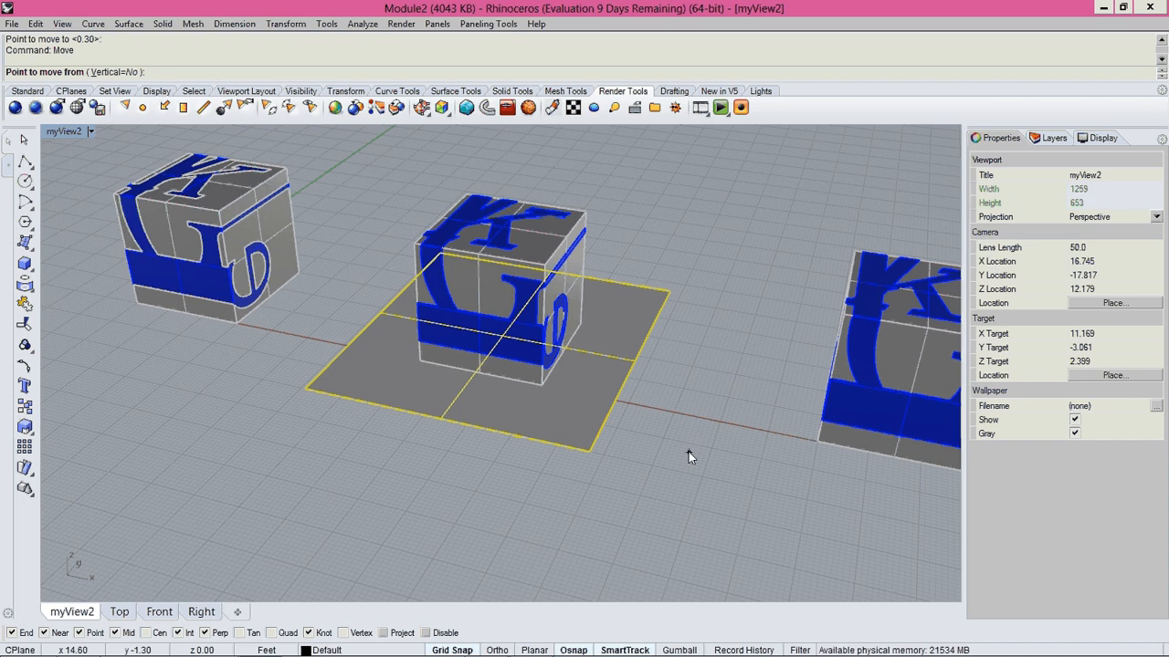
type("v")
key("Return")
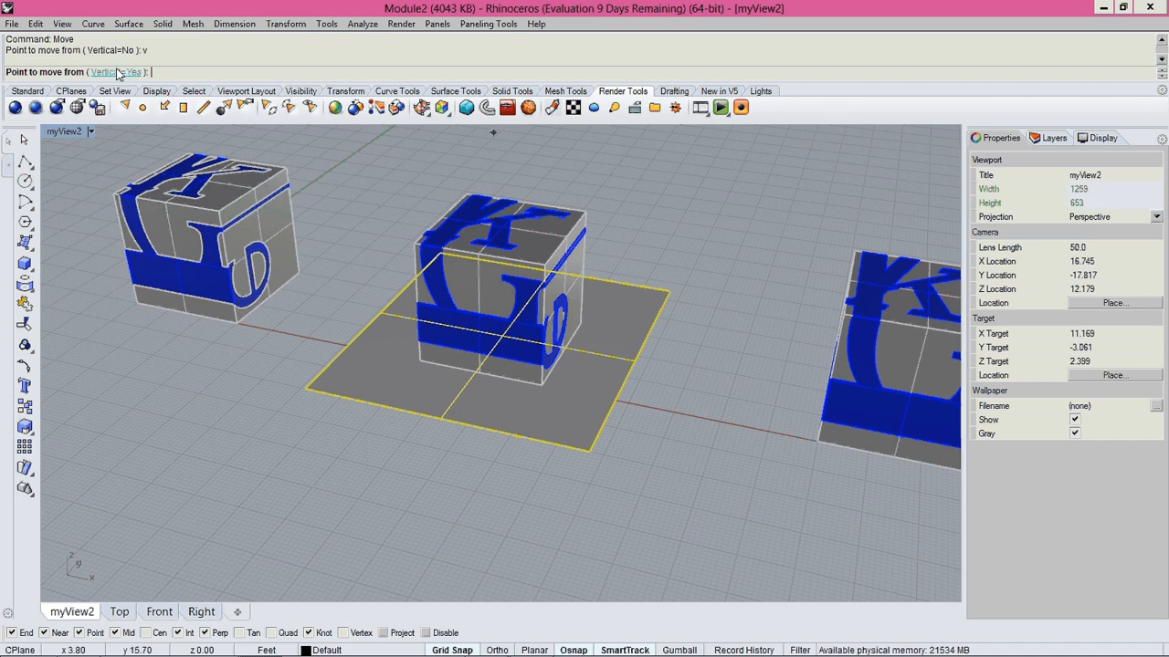
left_click(727, 457)
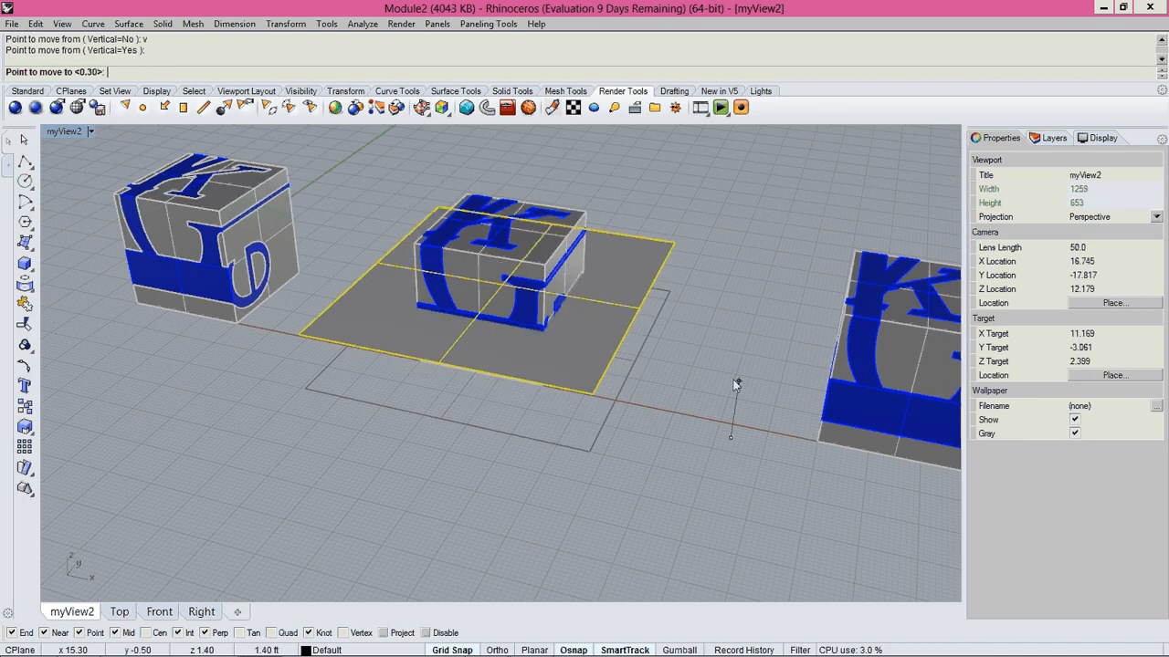
type("0.5")
key("Return")
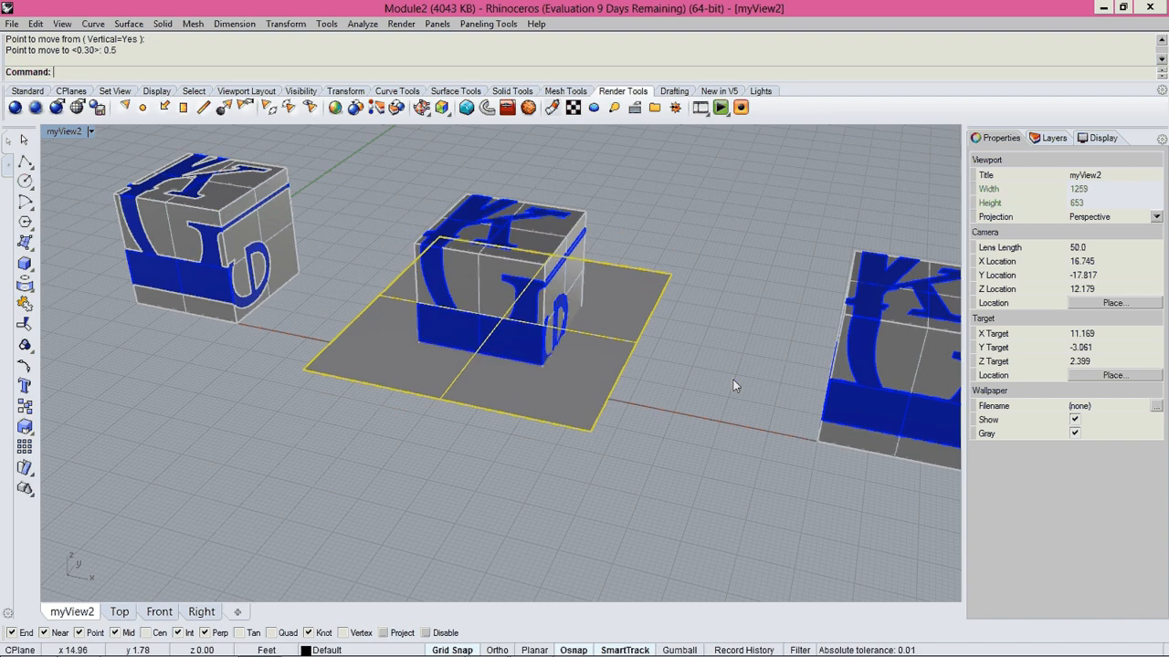
Copy the raised plane surface around the middle cube vertically, placing the first copy 0.5 ft above it.
left_click(672, 433)
right_click_drag(672, 434, 618, 408)
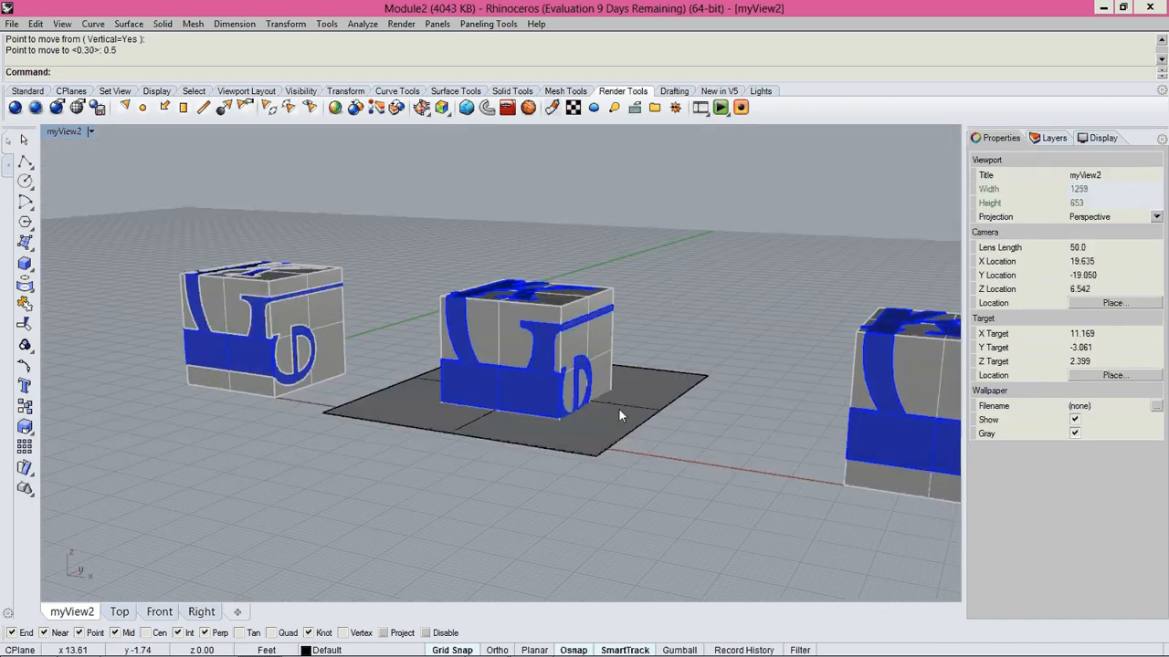
left_click(618, 408)
type("Copy")
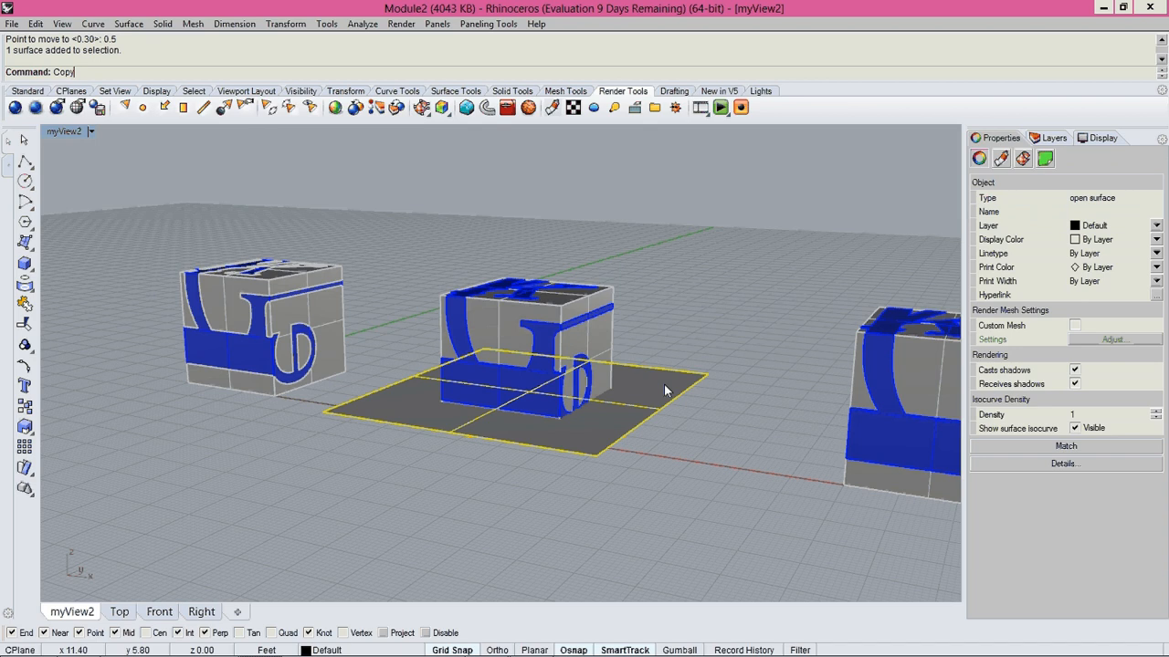
key("Return")
type("v")
key("Return")
left_click(766, 427)
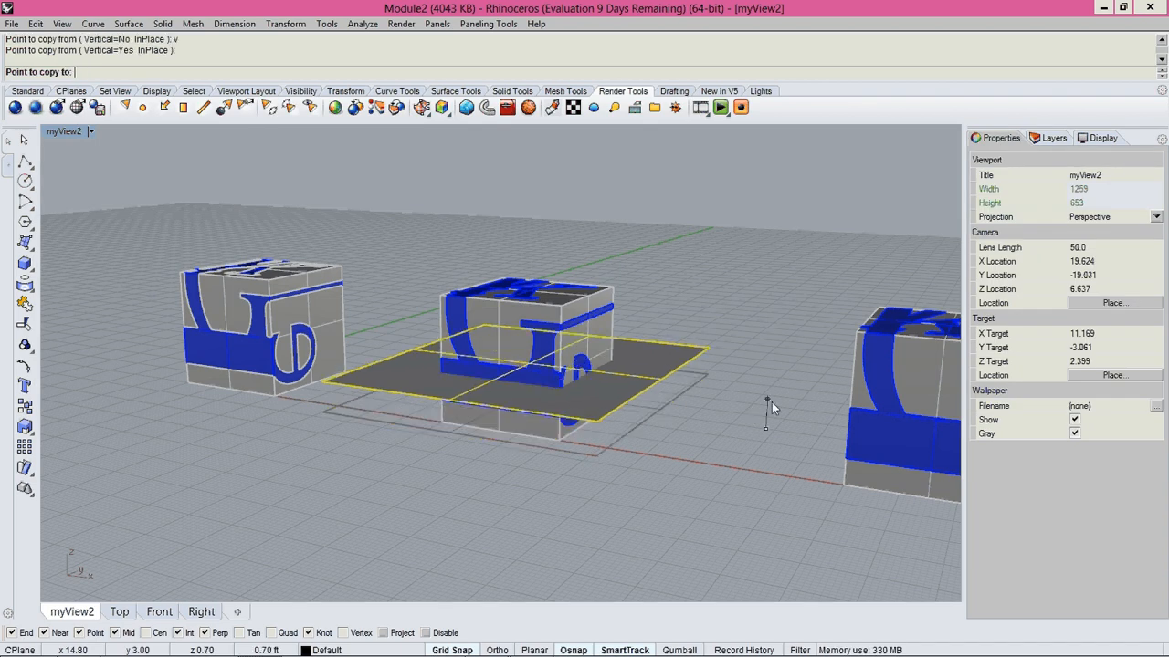
type("0.5")
key("Return")
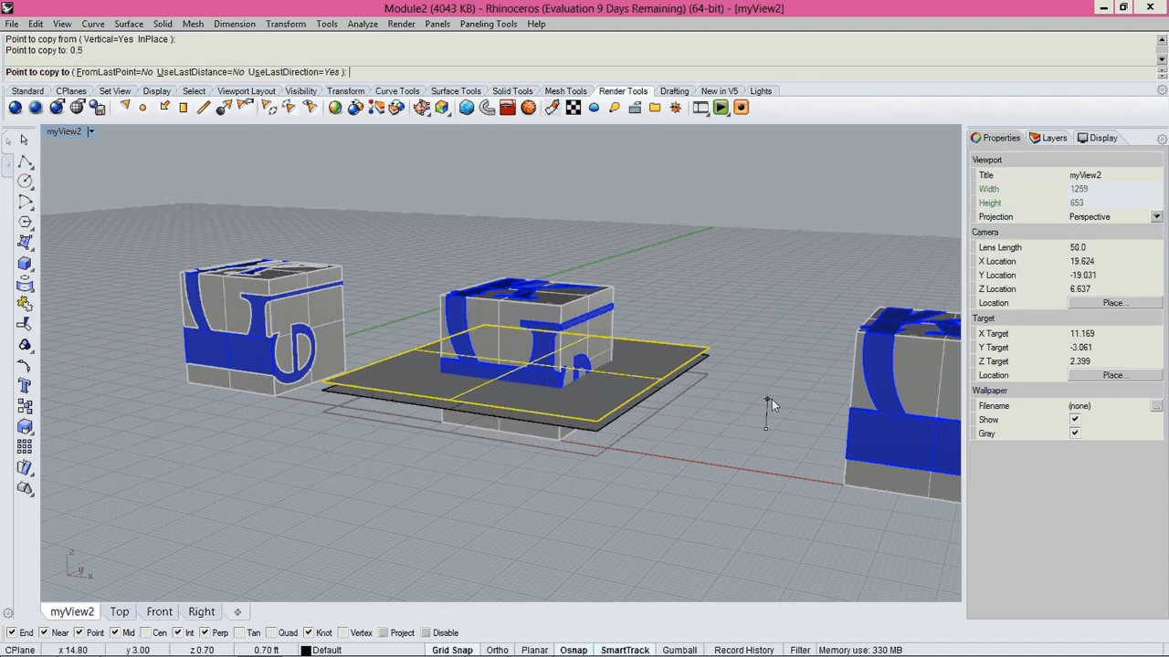
Add two more vertical copies of the plane surface at distances 1 and 1.5, and end the Copy command.
type("1")
key("Return")
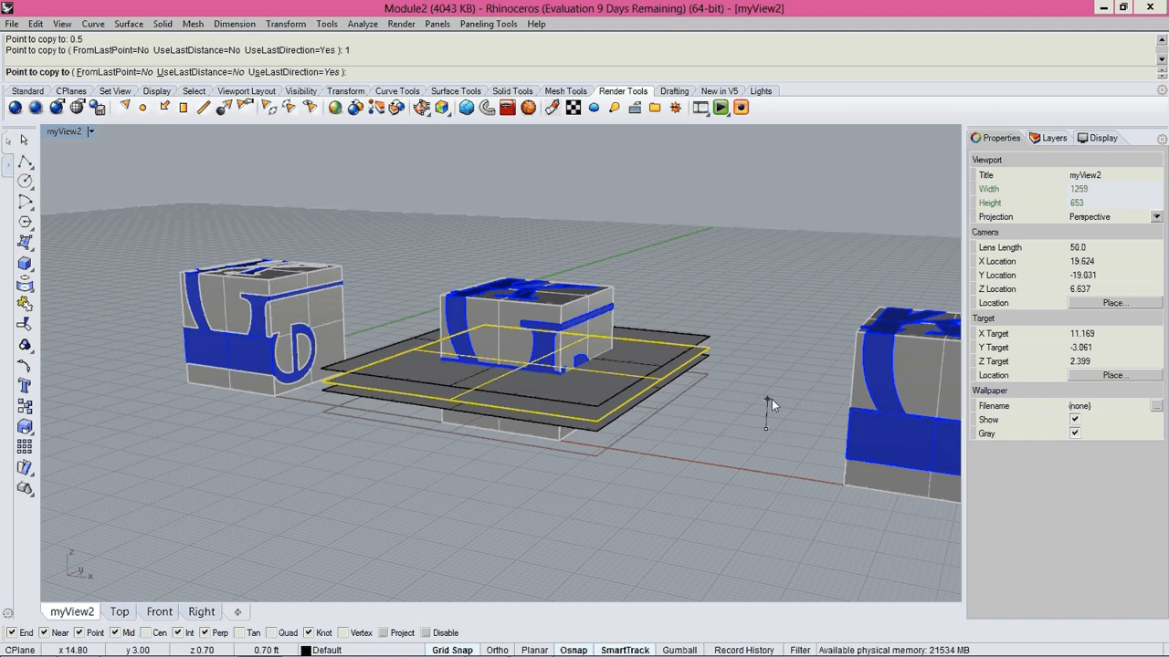
type("1.5")
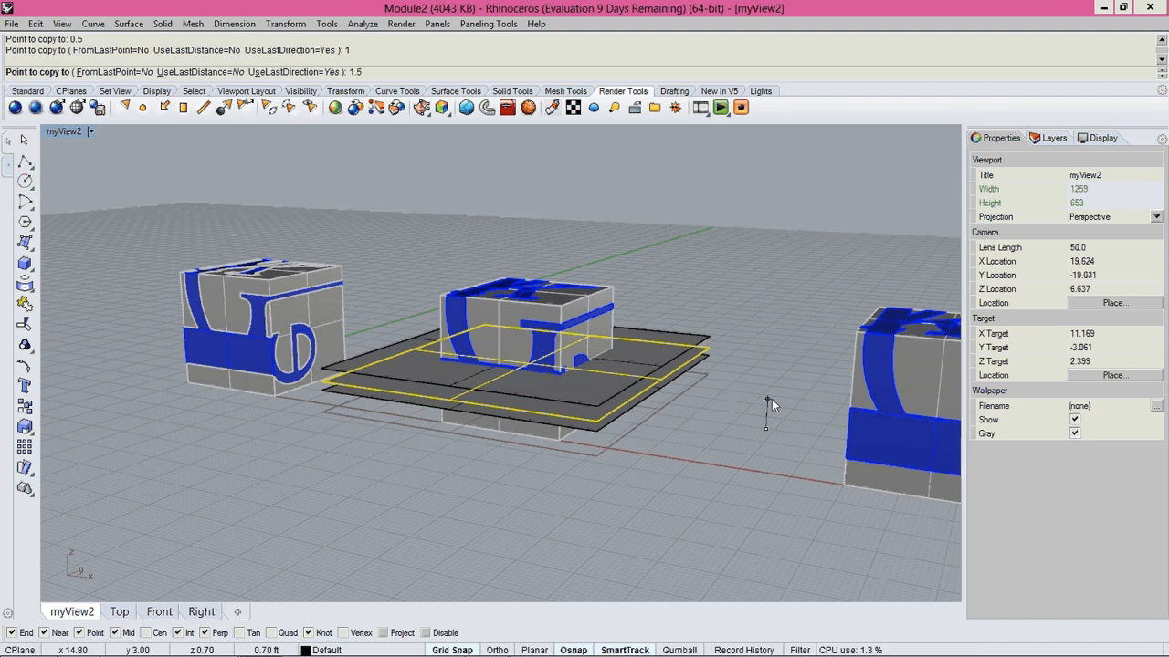
key("Return")
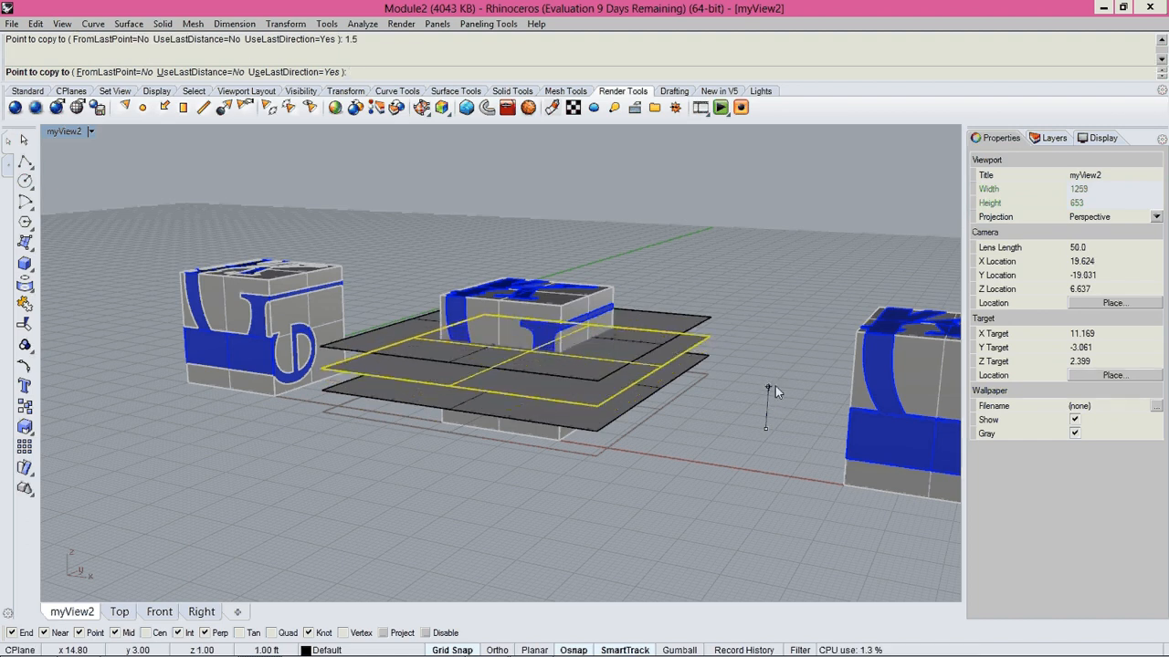
key("Return")
Select all four stacked plane surfaces and move them vertically upward by about 0.4 ft.
right_click_drag(679, 474, 754, 265)
left_click_drag(754, 264, 744, 382)
type("m")
key("Return")
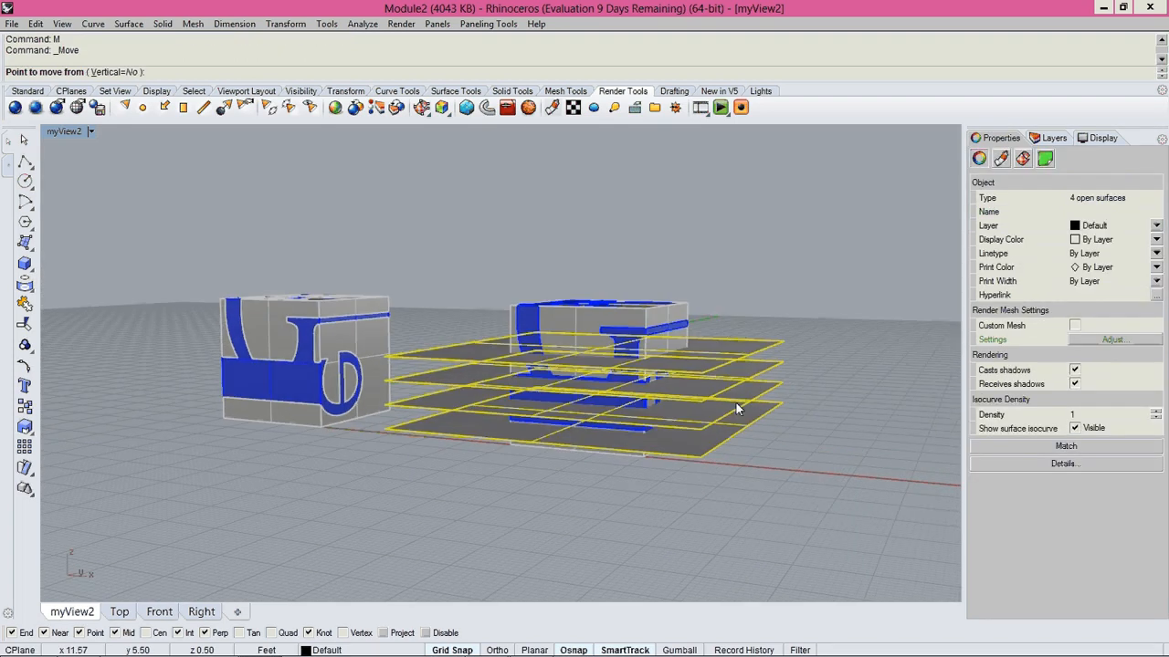
type("v")
key("Return")
left_click(759, 468)
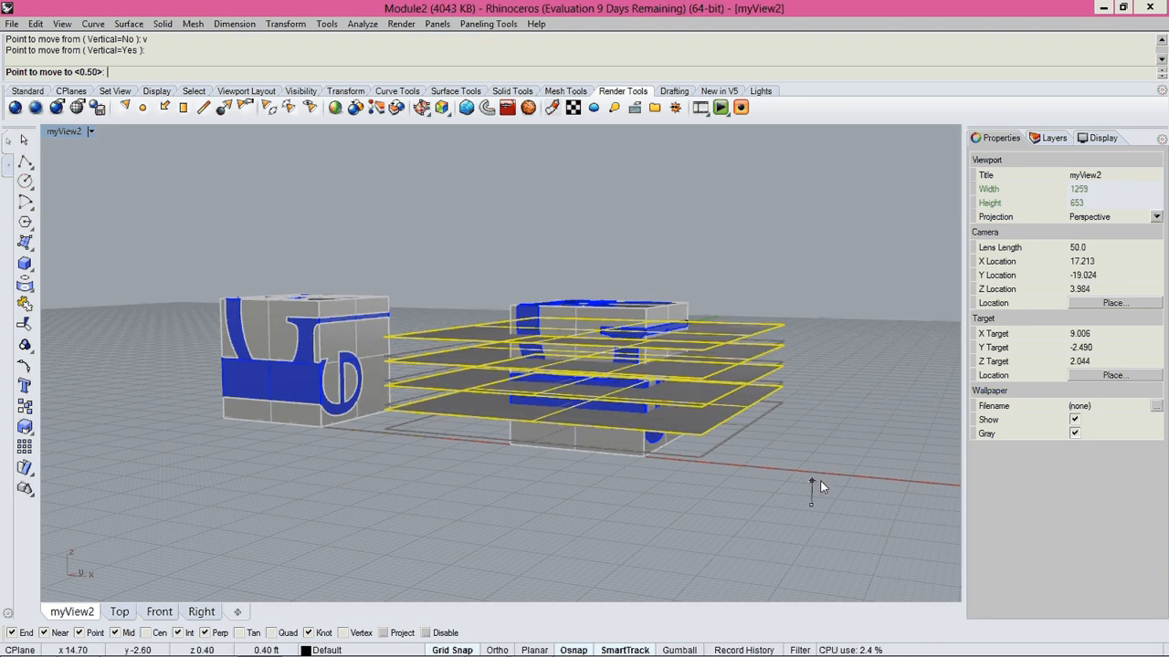
left_click(773, 488)
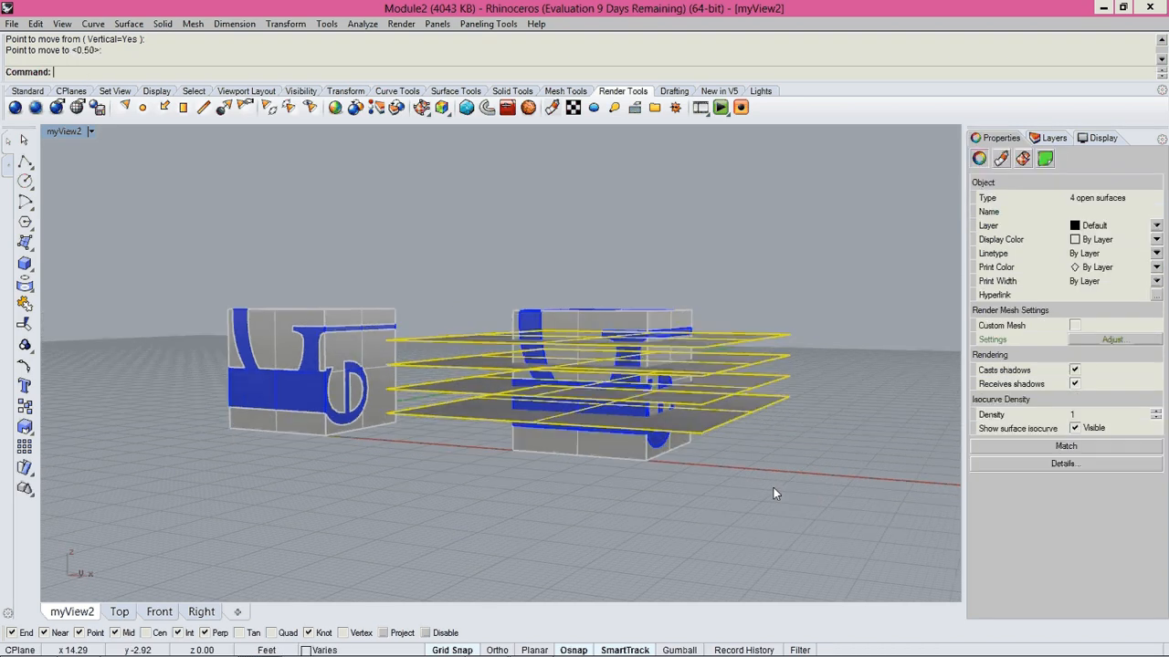
Copy the four stacked plane surfaces along the X axis to the cube farthest from the origin.
key("Escape")
right_click_drag(773, 488, 598, 393)
key("ctrl+a")
type("Copy")
key("Return")
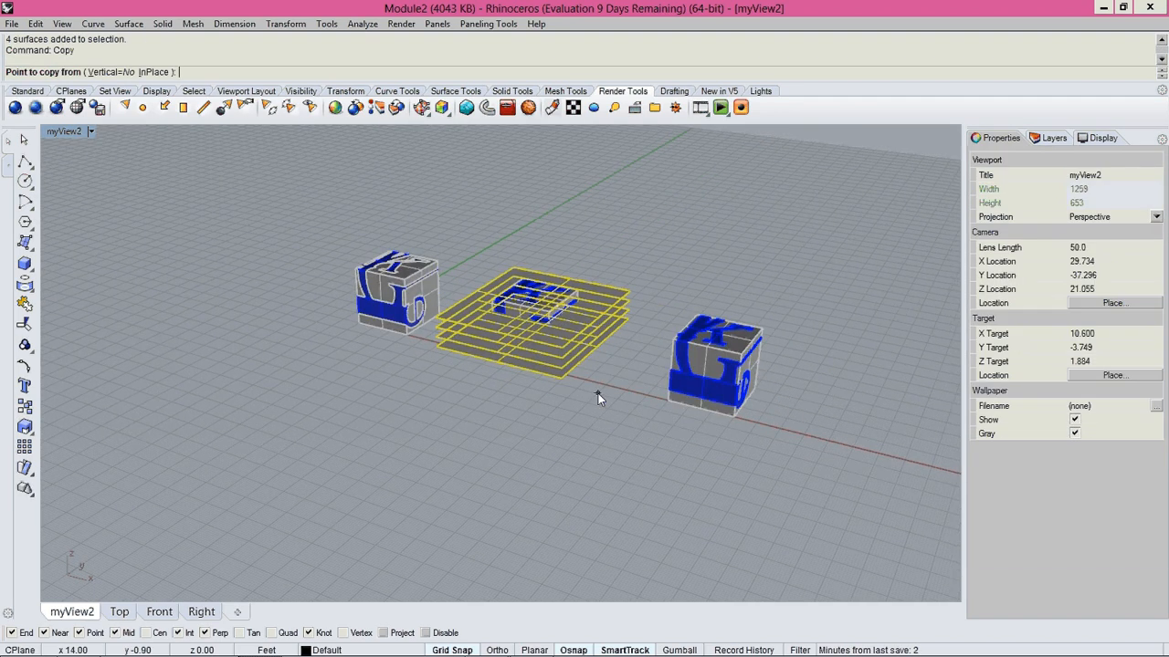
left_click(521, 448)
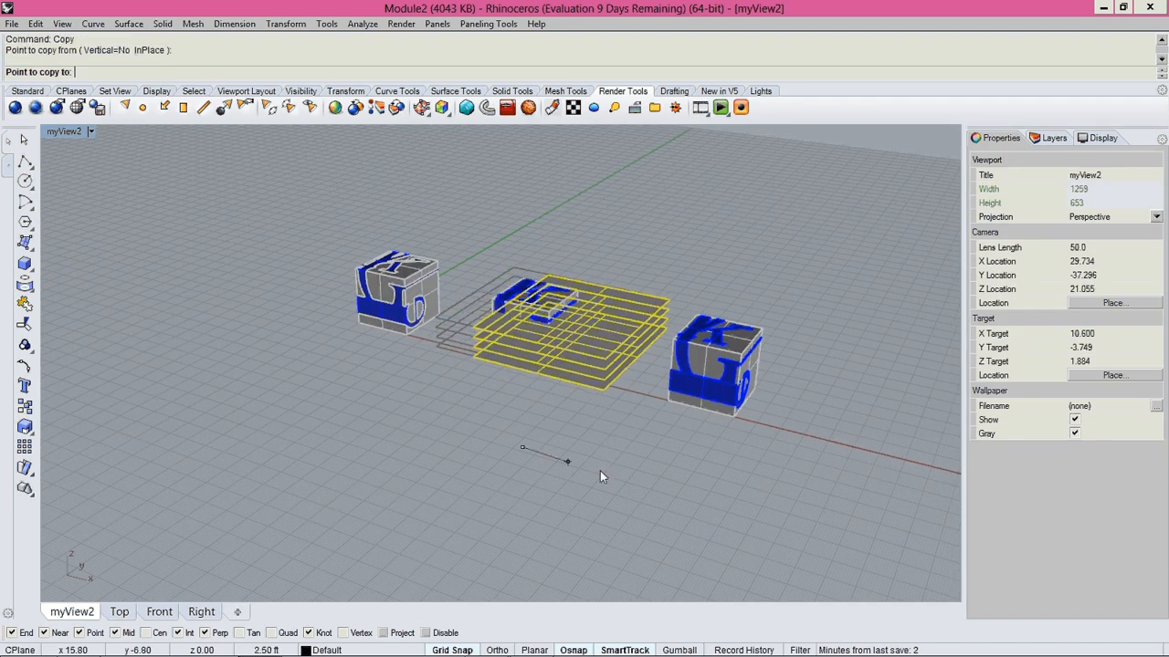
left_click(728, 508)
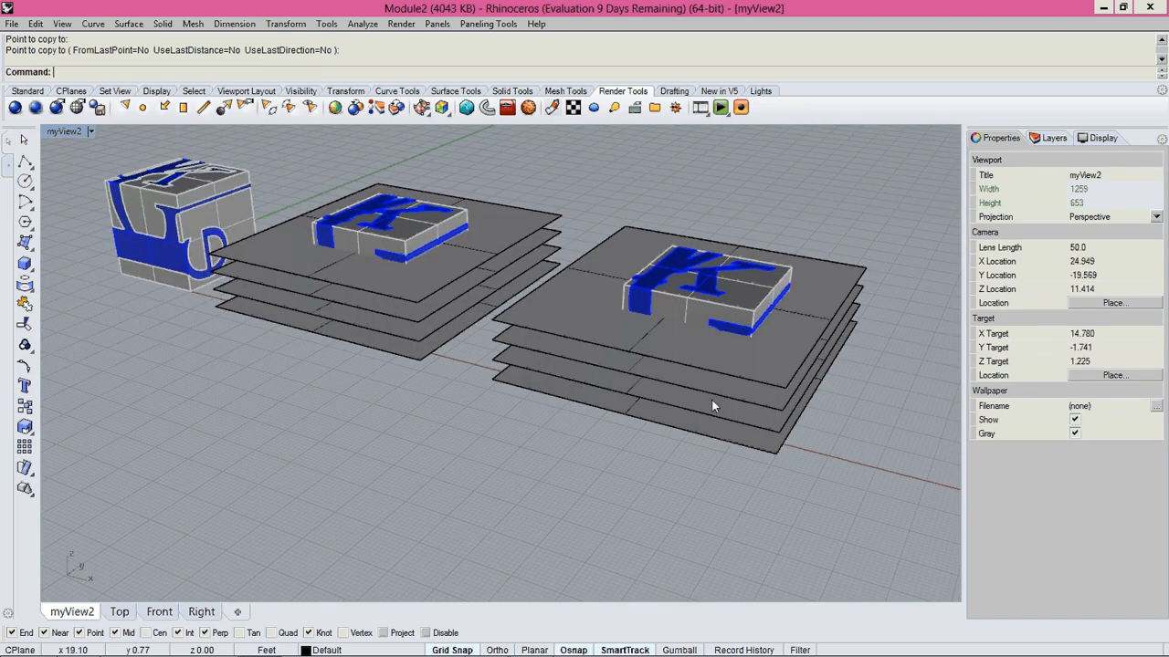
Select the four copied plane surfaces around the farthest cube and delete them.
right_click_drag(711, 399, 667, 404)
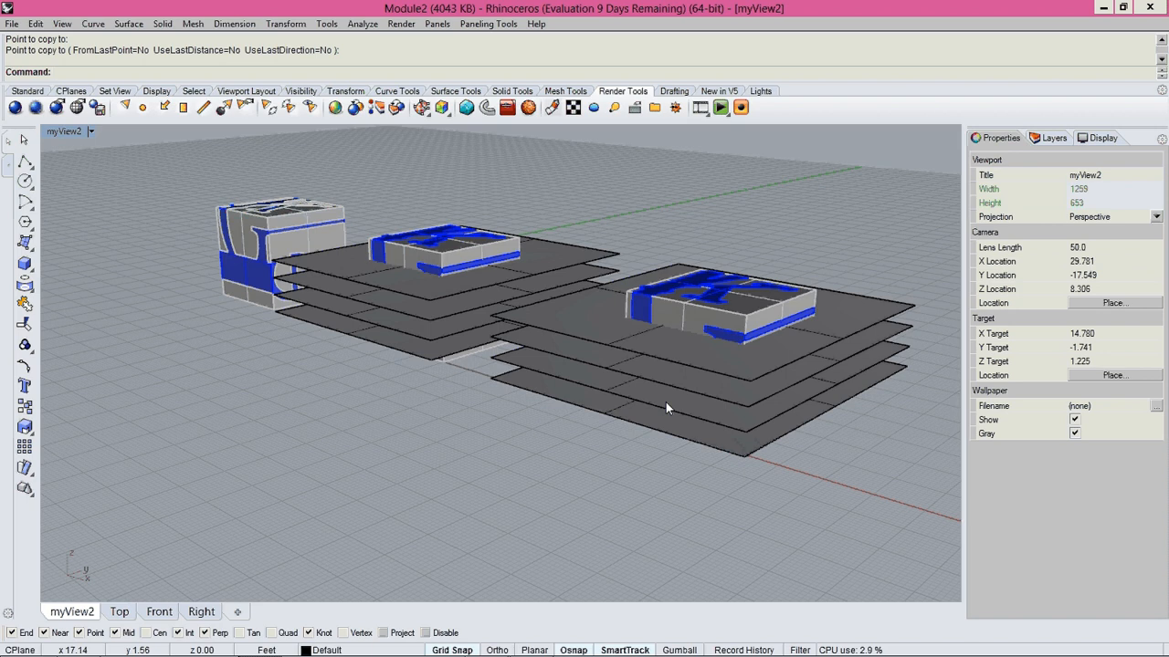
left_click_drag(902, 268, 857, 424)
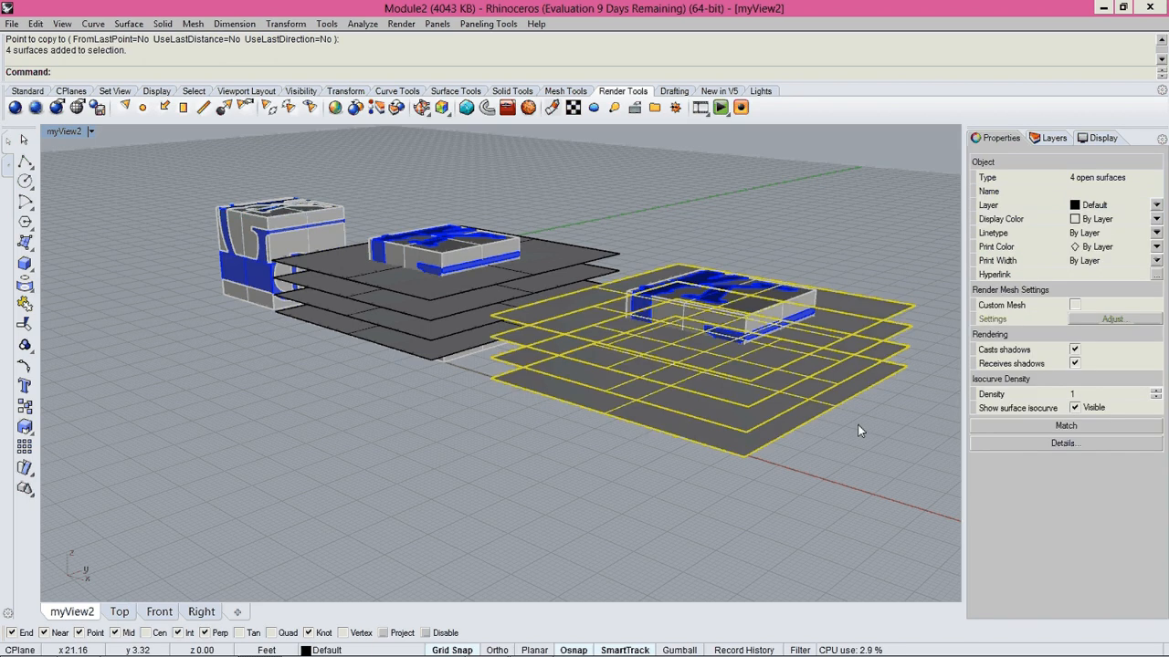
key("Delete")
Draw a rectangular plane surface in the Front view enclosing the outline of the cube farthest from the origin.
right_click_drag(783, 427, 723, 370)
key("ctrl+Tab")
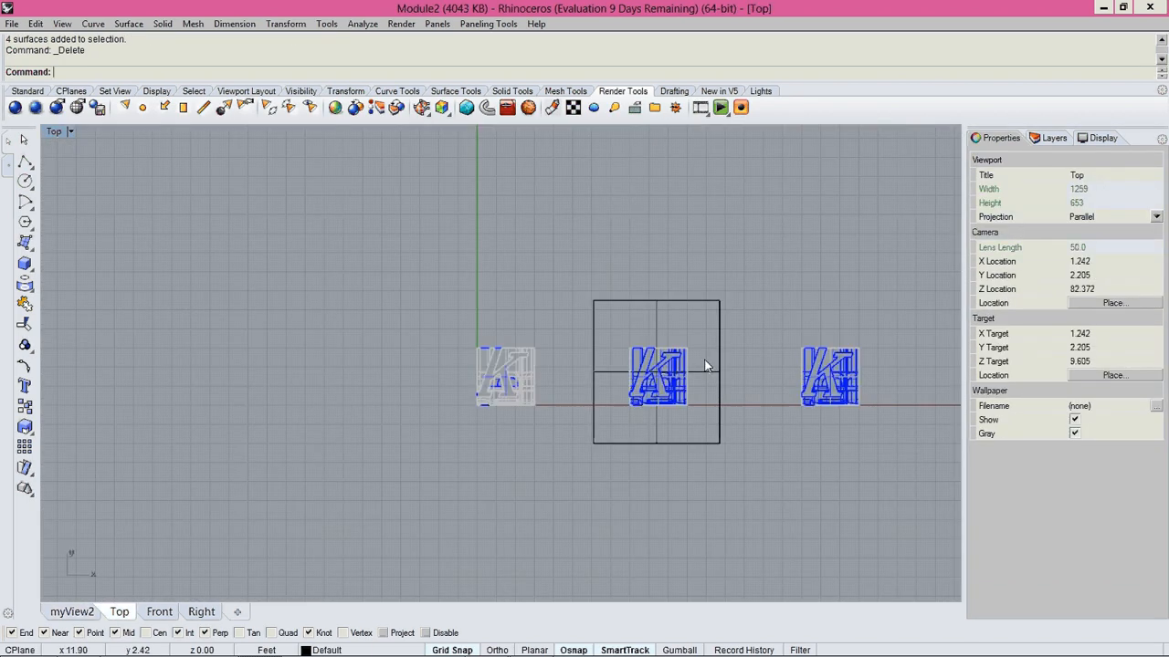
scroll(704, 366, "down", 4)
key("ctrl+Tab")
right_click_drag(363, 445, 388, 276)
scroll(501, 335, "up", 16)
type("plane")
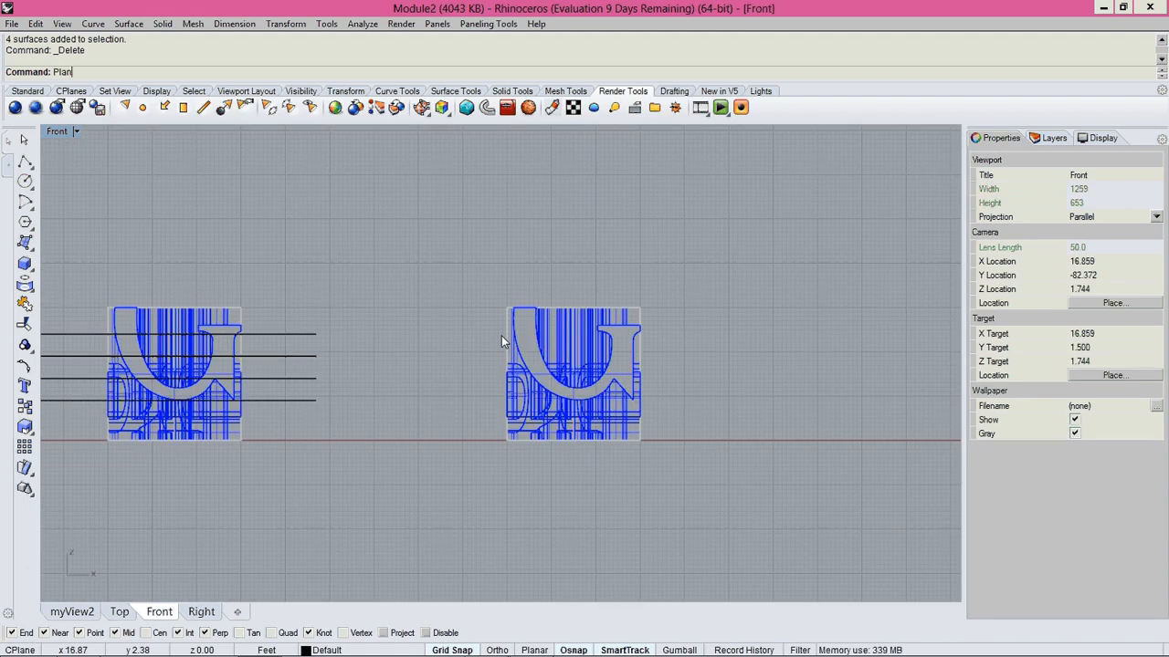
key("Return")
left_click(448, 269)
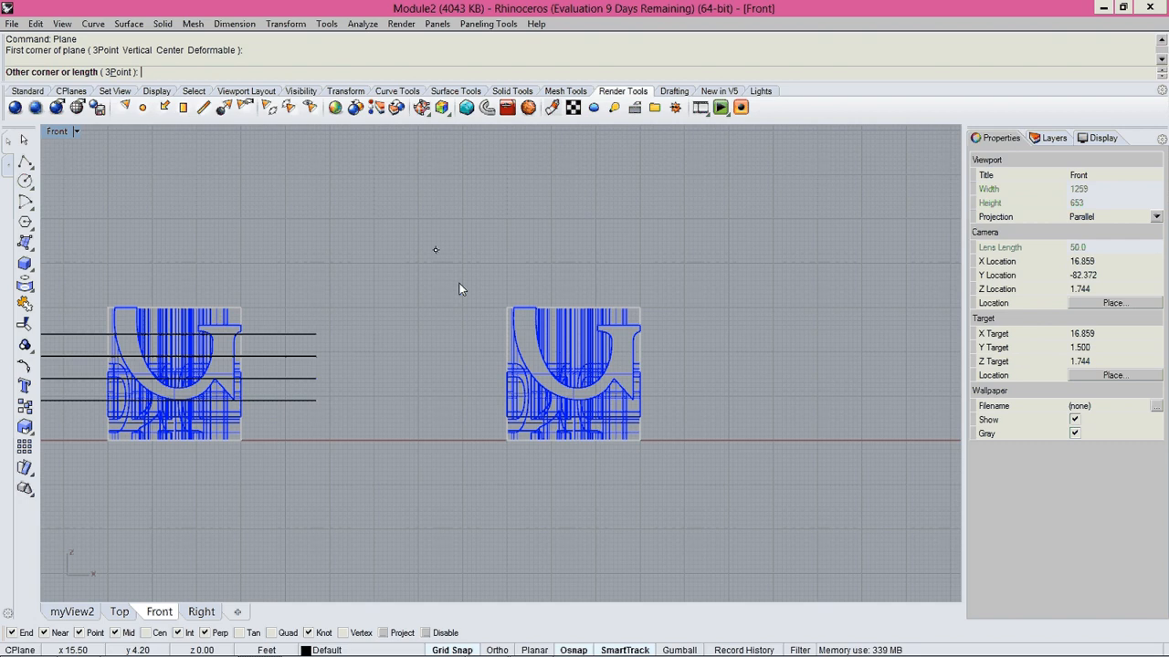
left_click(710, 502)
In the myView2 viewport, move the upright plane surface along the Y axis into the front part of the farthest cube.
key("ctrl+Tab")
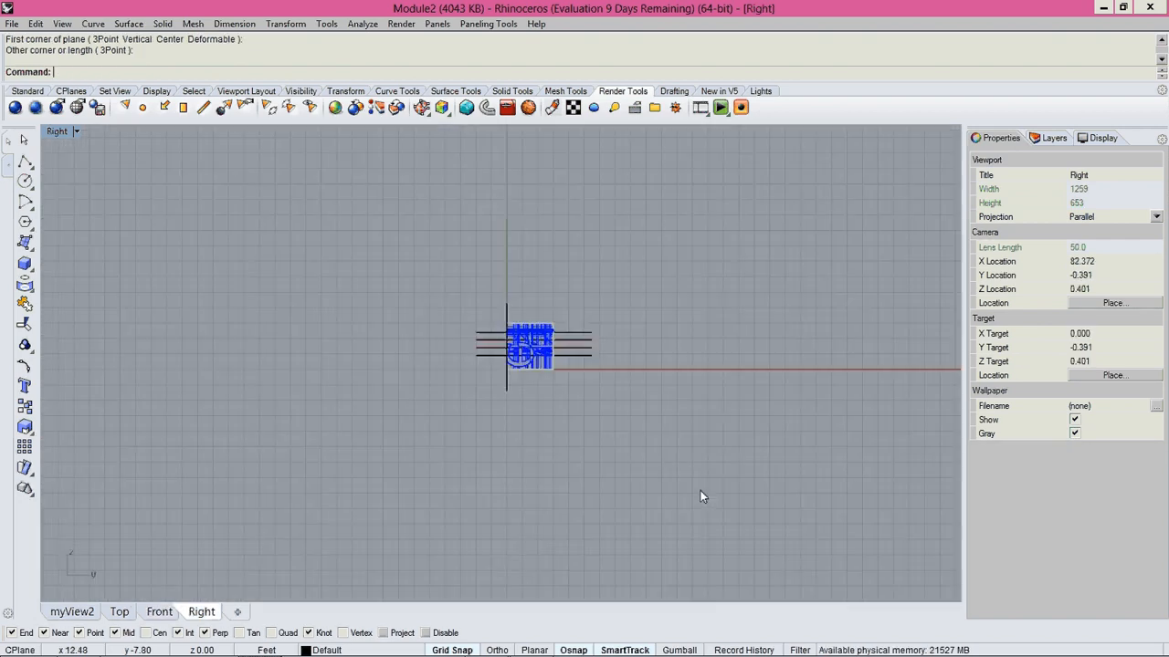
key("ctrl+Tab")
left_click(723, 383)
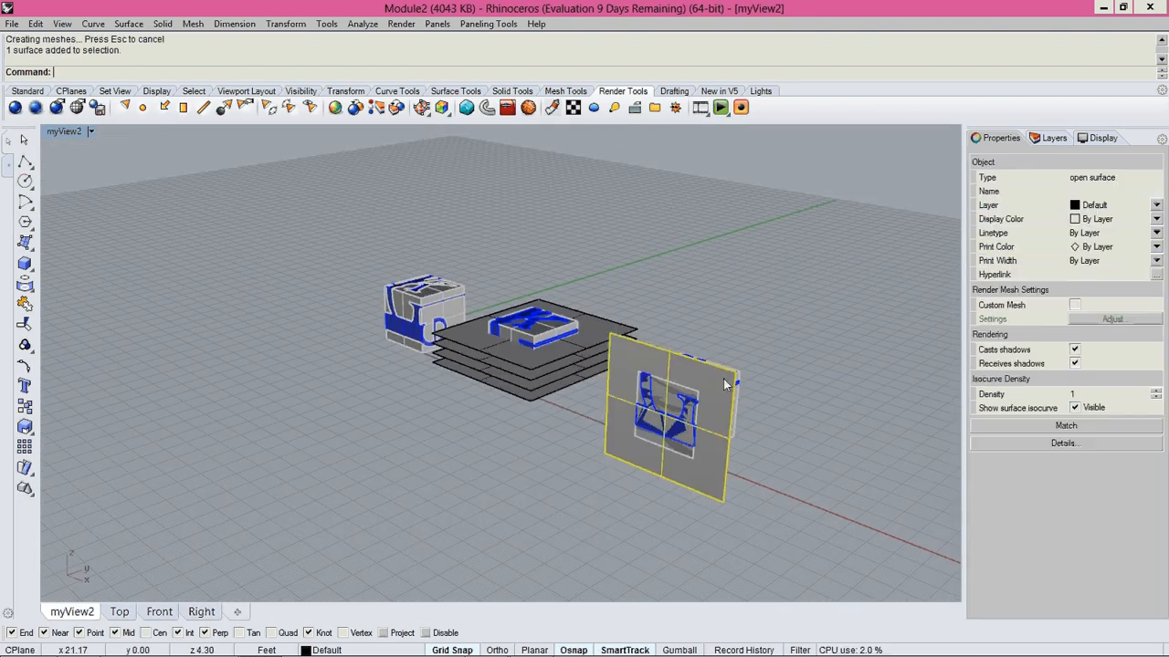
type("move")
key("Return")
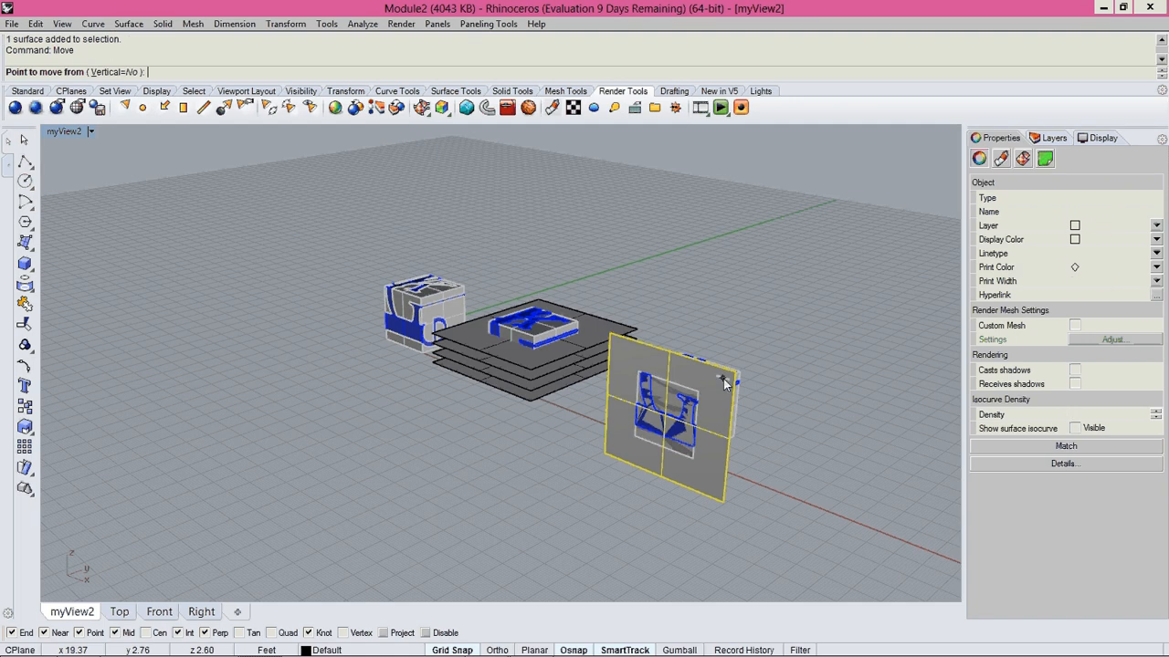
scroll(763, 473, "up", 4)
left_click(770, 483)
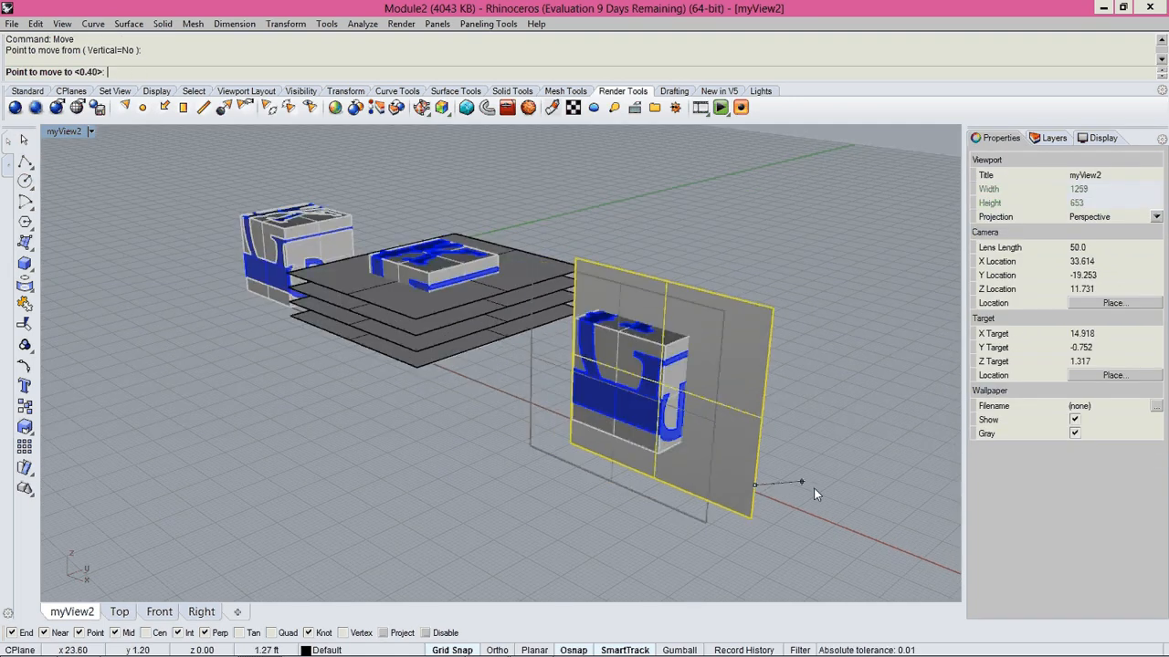
key("shift")
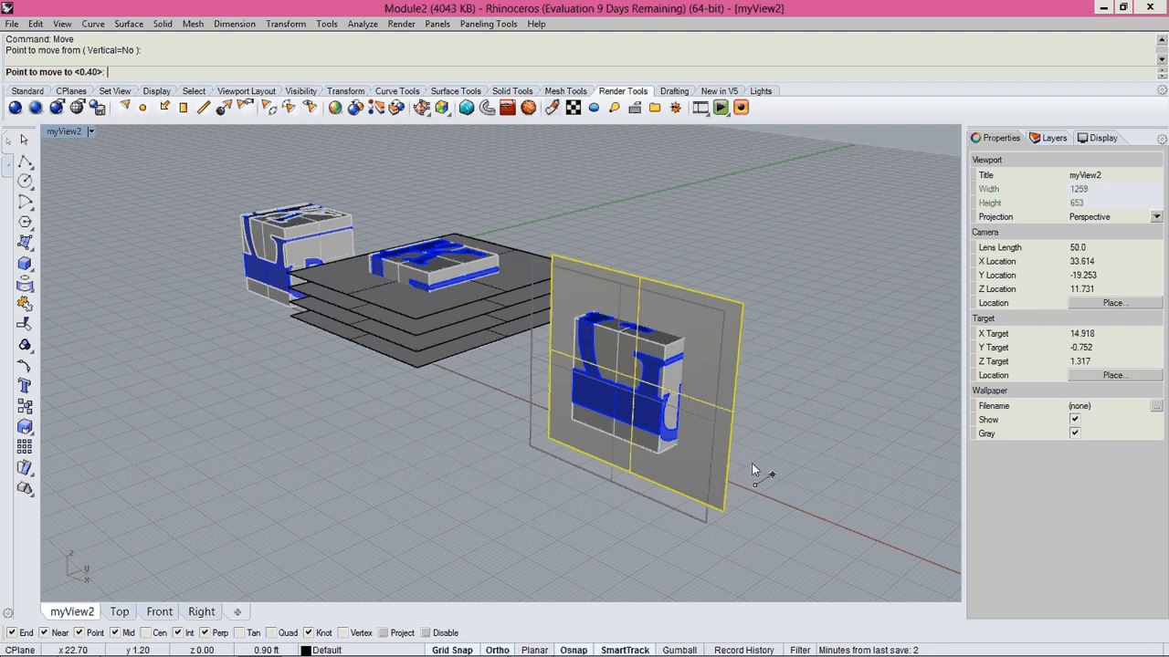
left_click(760, 462)
scroll(787, 450, "up", 1)
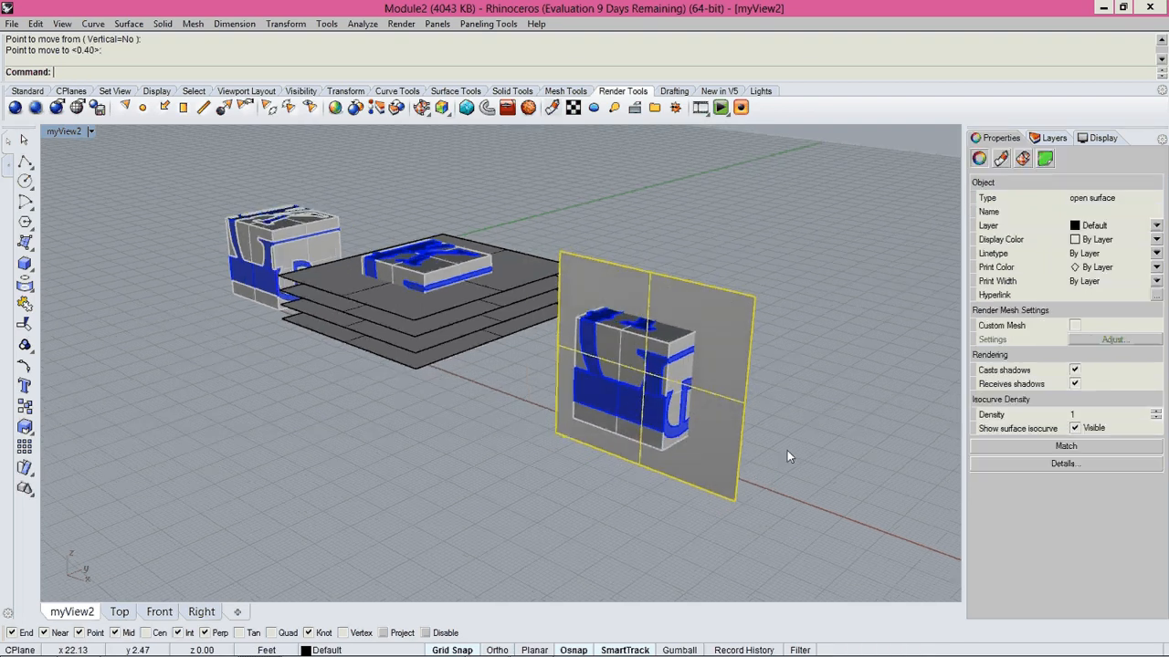
type("Copy")
key("Return")
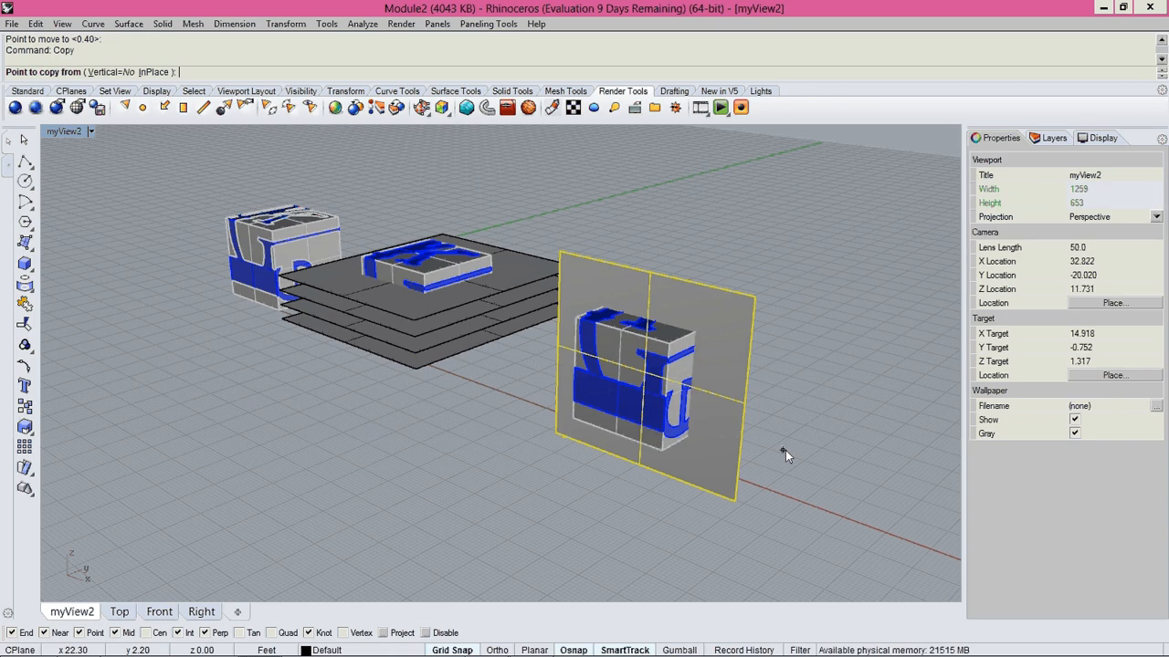
left_click(785, 452)
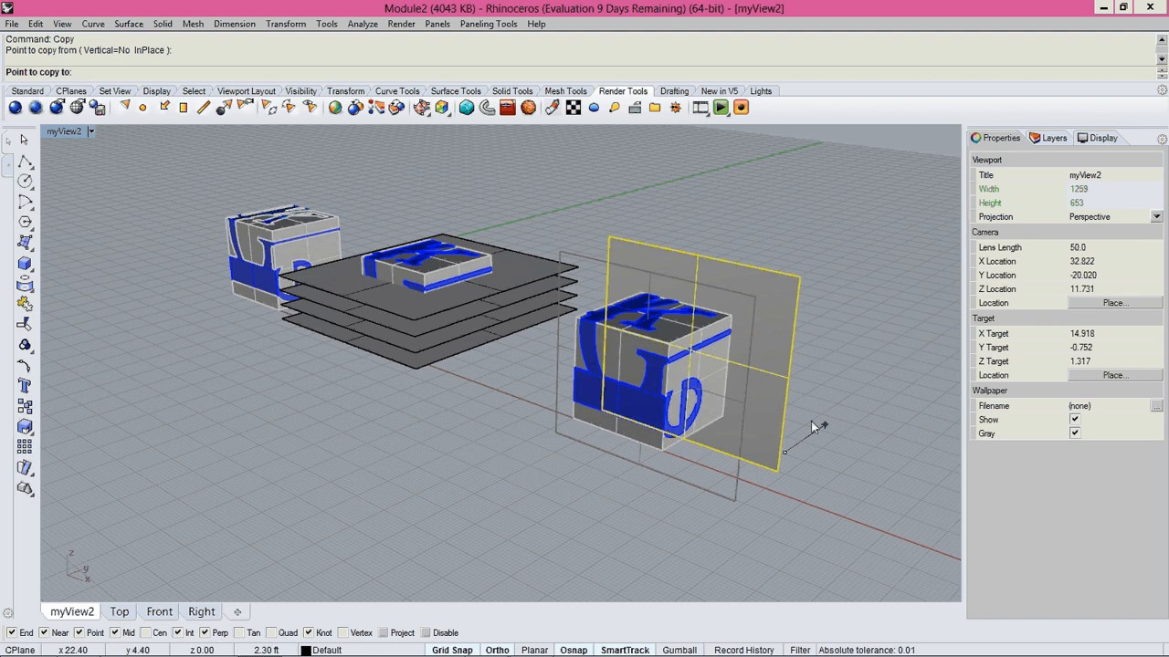
type("0,")
type("75")
key("Return")
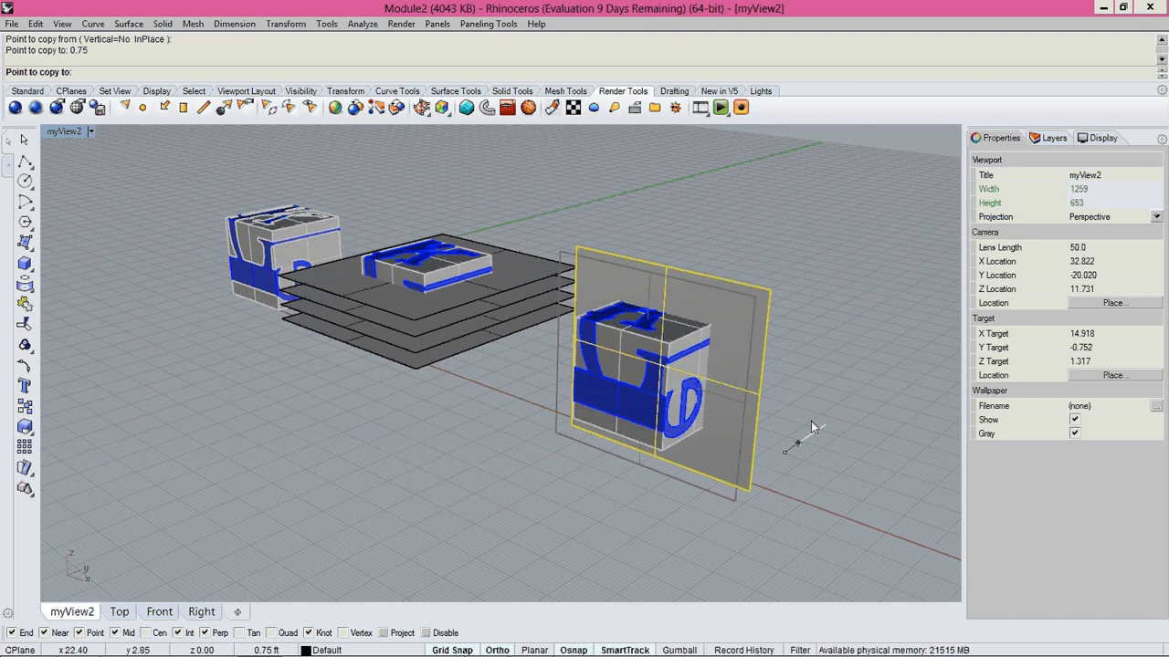
key("Escape")
Copy the upright plane surface along the Y axis at a distance of 0.75 ft toward the back of the farthest cube.
right_click_drag(811, 421, 769, 468)
right_click(768, 468)
left_click(768, 471)
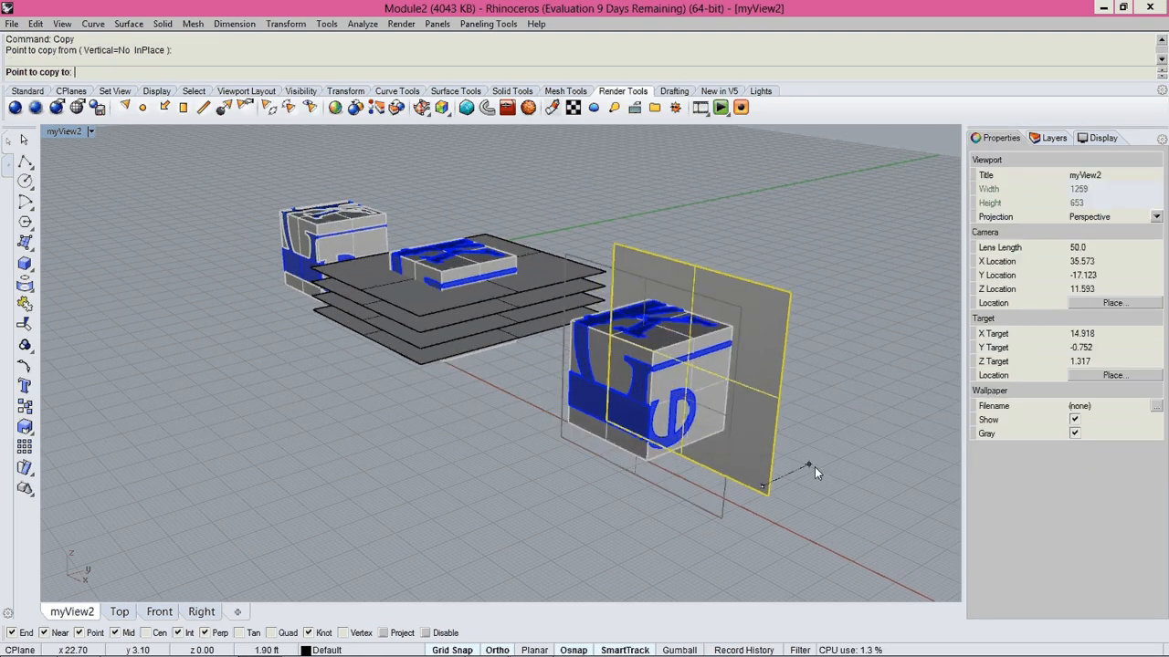
type("1")
key("BackSpace")
type("0.75")
key("Return")
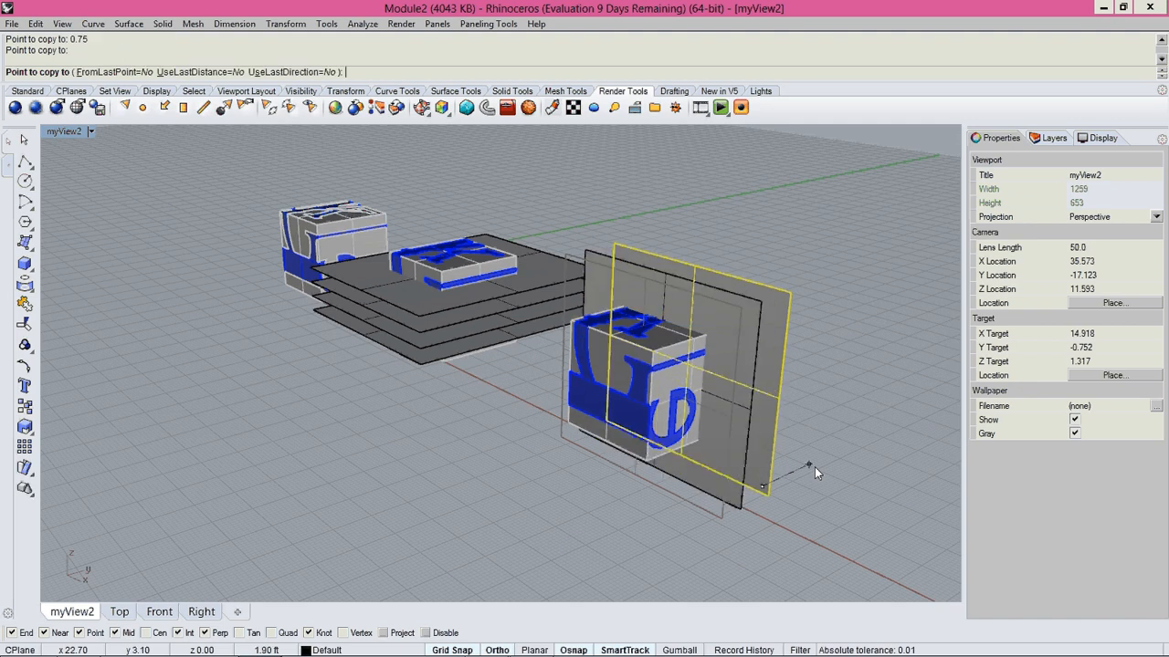
Copy the rear upright plane surface twice more along the Y axis through the farthest cube, at distances of 0.75 ft and 1.50 ft.
left_click(814, 467)
key("Return")
right_click_drag(787, 530, 794, 536)
left_click(742, 478)
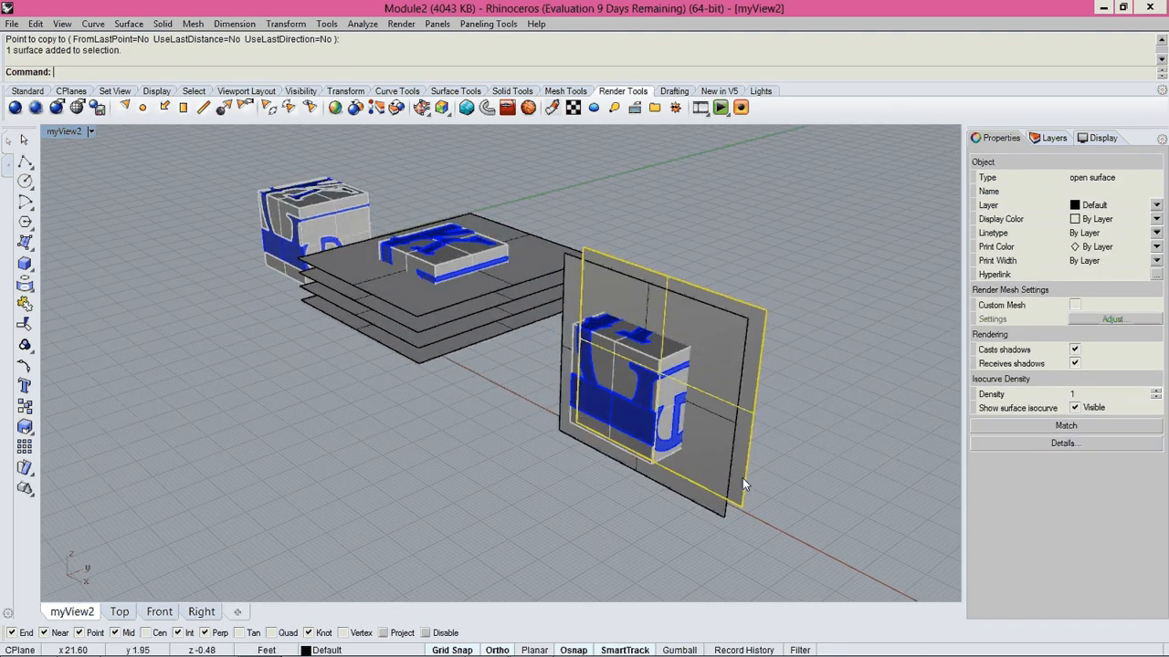
type("co")
key("Return")
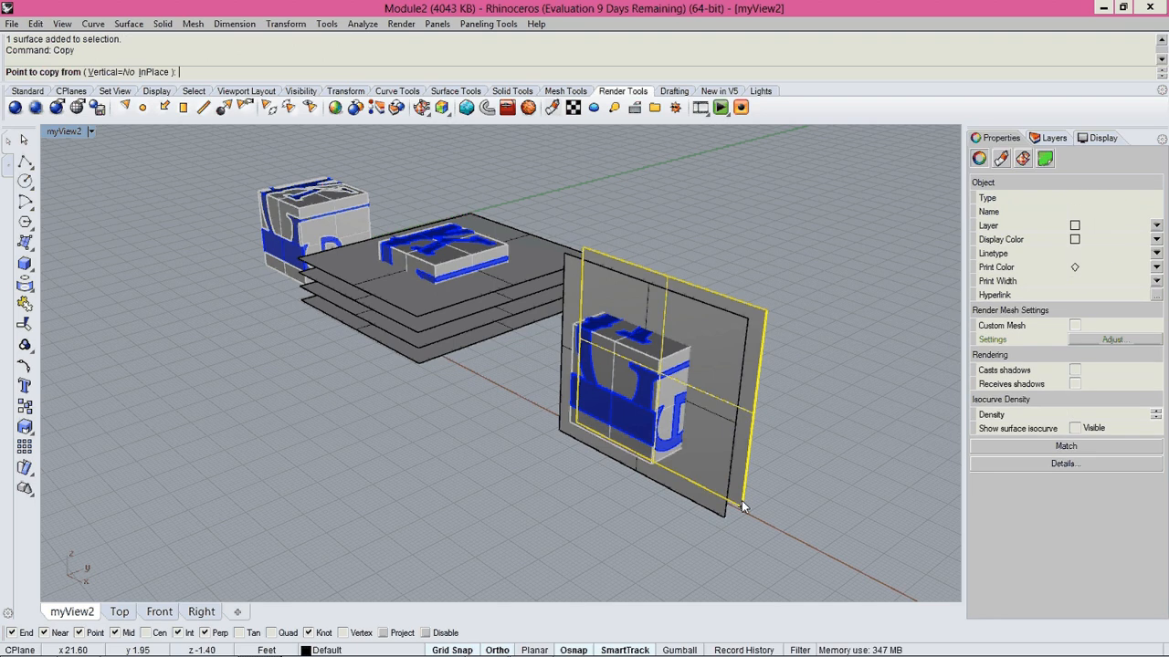
scroll(742, 508, "up", 5)
left_click(709, 532)
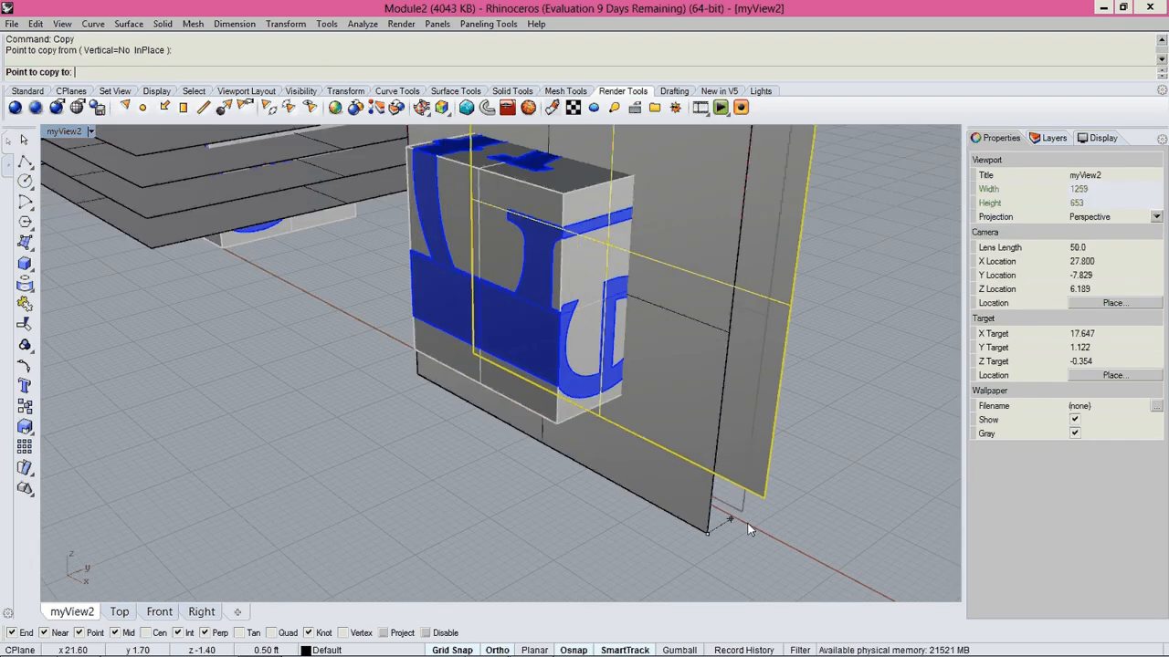
left_click(747, 515)
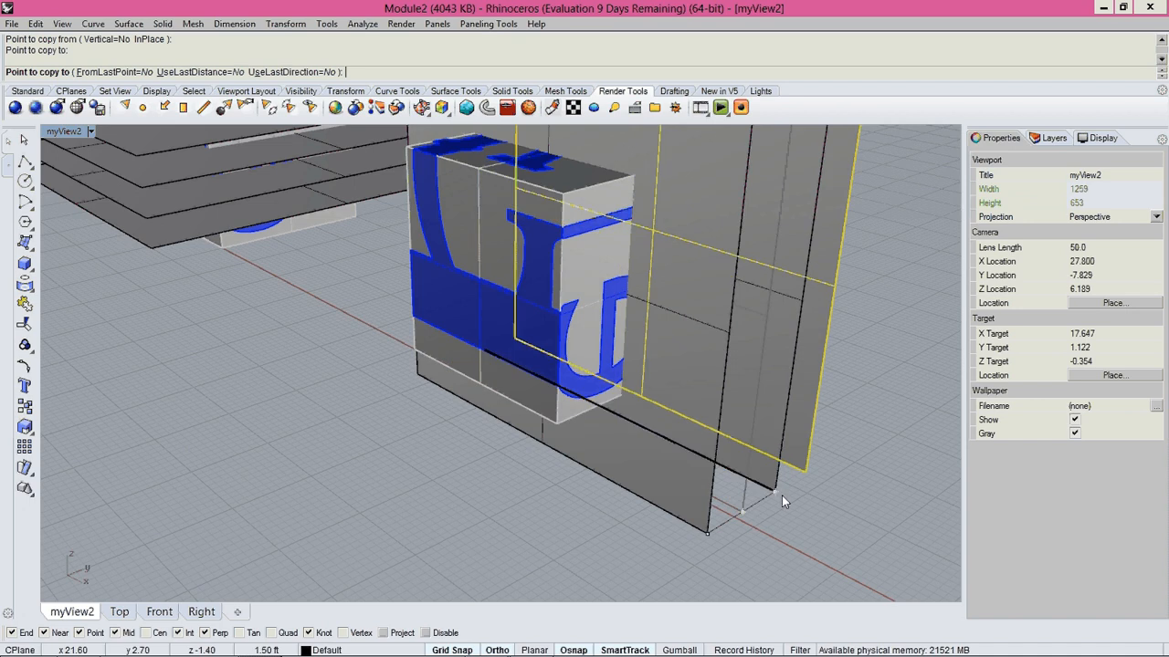
left_click(782, 494)
right_click(781, 496)
Select the four upright plane surfaces and move them together about 0.40 ft along the Y axis toward the front of the farthest cube.
scroll(782, 526, "down", 2)
right_click_drag(782, 526, 576, 468)
left_click(672, 473)
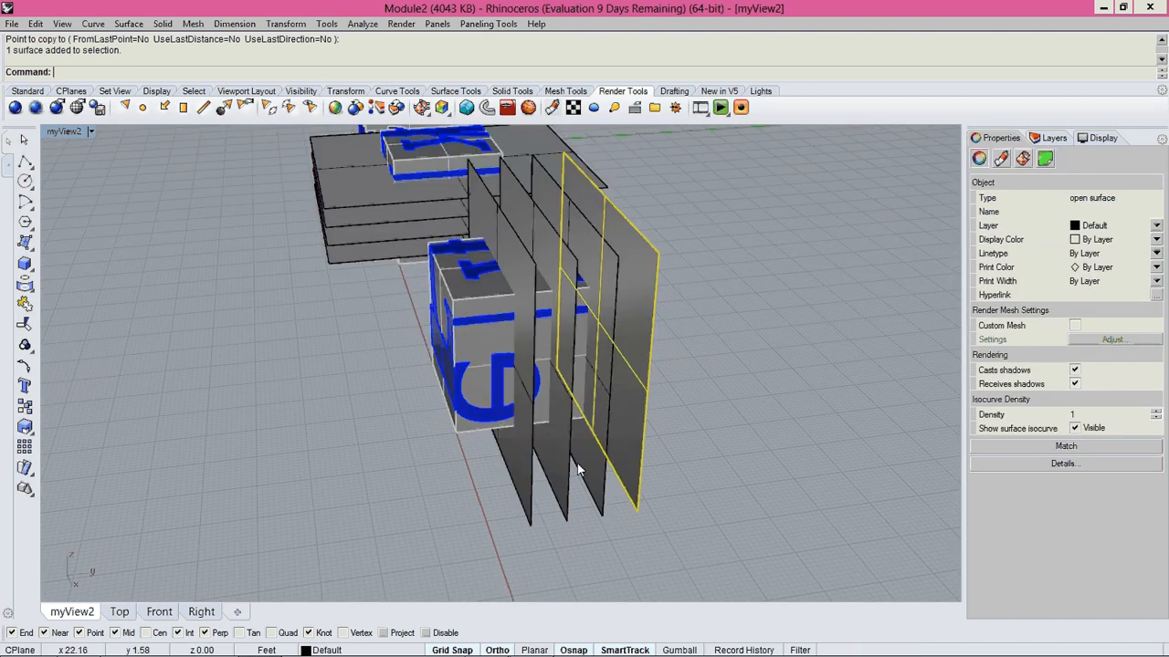
scroll(577, 469, "down", 4)
right_click_drag(466, 377, 504, 377)
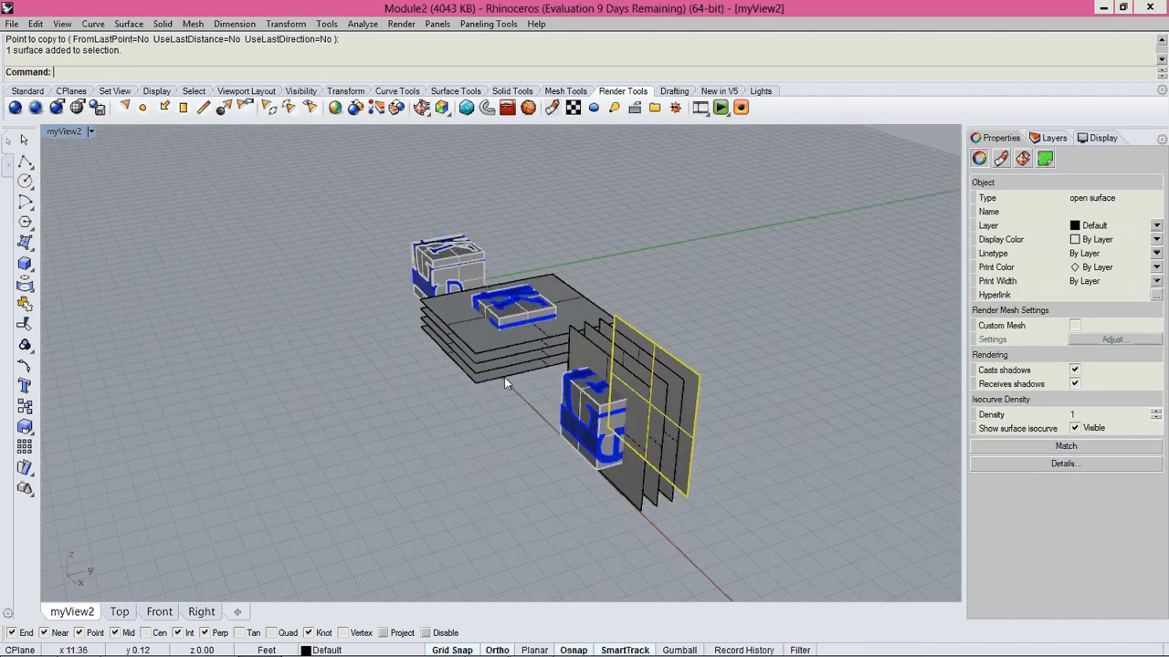
scroll(739, 481, "up", 1)
left_click_drag(739, 481, 627, 529)
right_click_drag(627, 529, 715, 527)
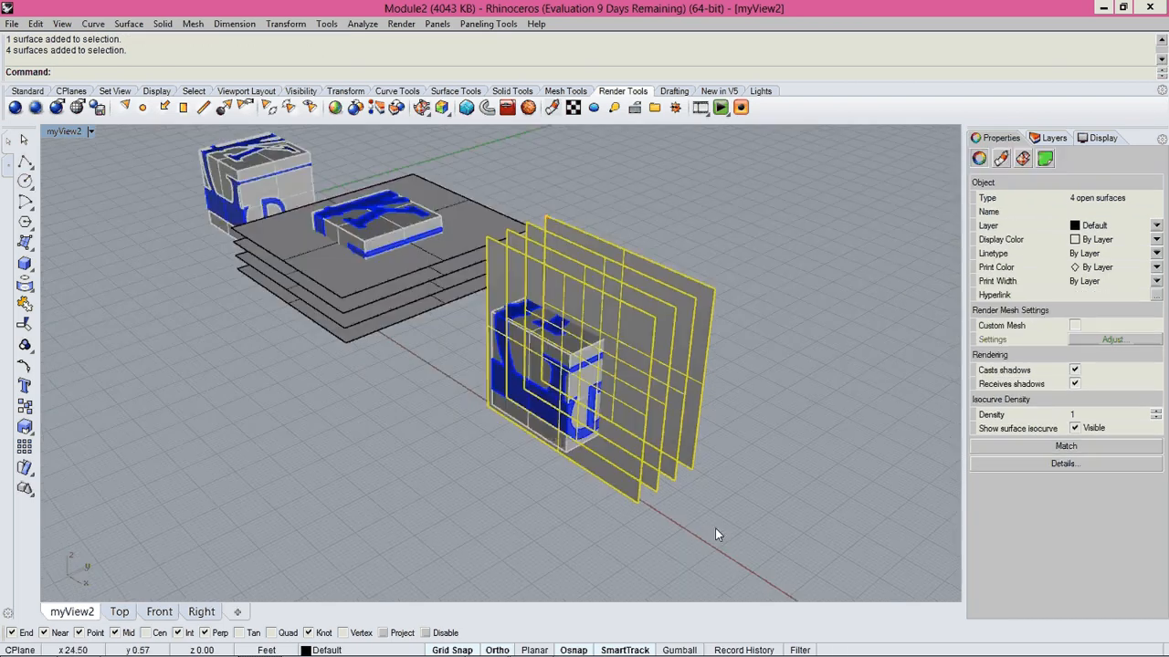
scroll(715, 528, "up", 3)
type("m")
key("Return")
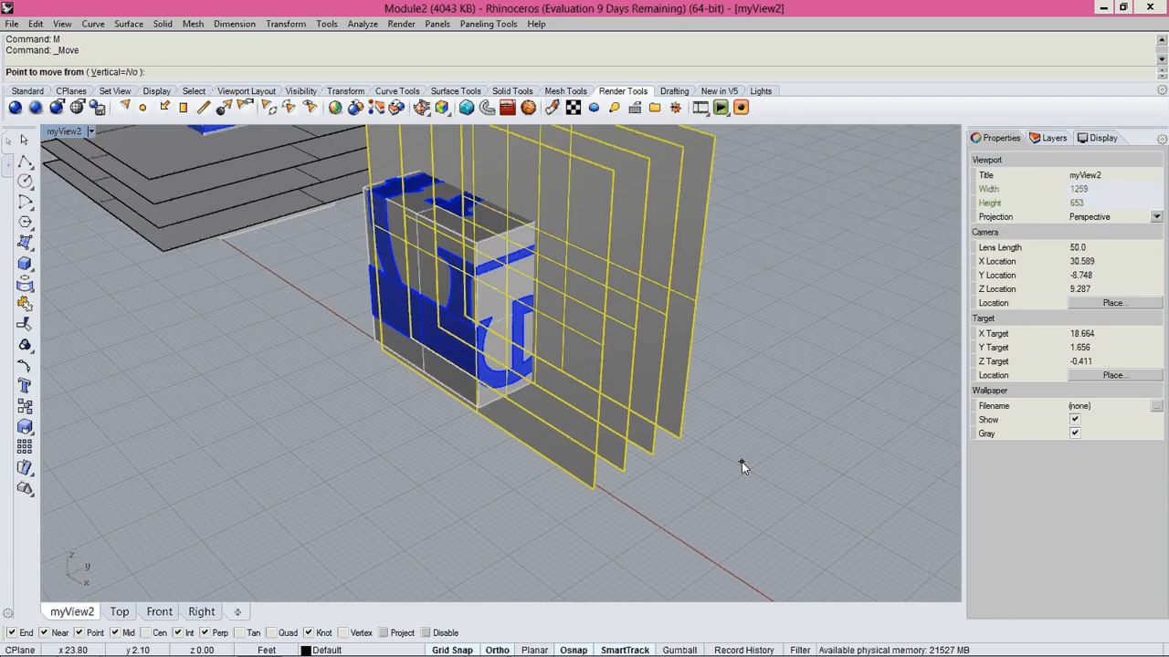
left_click(742, 462)
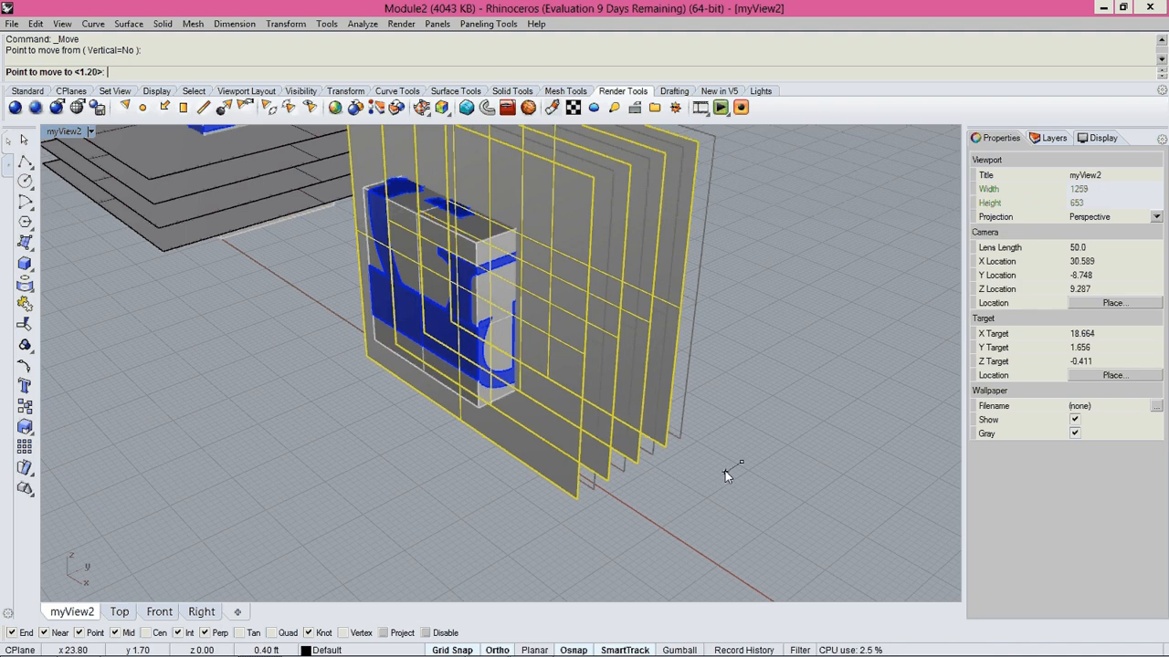
left_click(727, 473)
Move the four upright plane surfaces slightly farther forward along the Y axis so they sit centred within the farthest cube's depth.
right_click_drag(727, 473, 578, 473)
type("m")
key("Return")
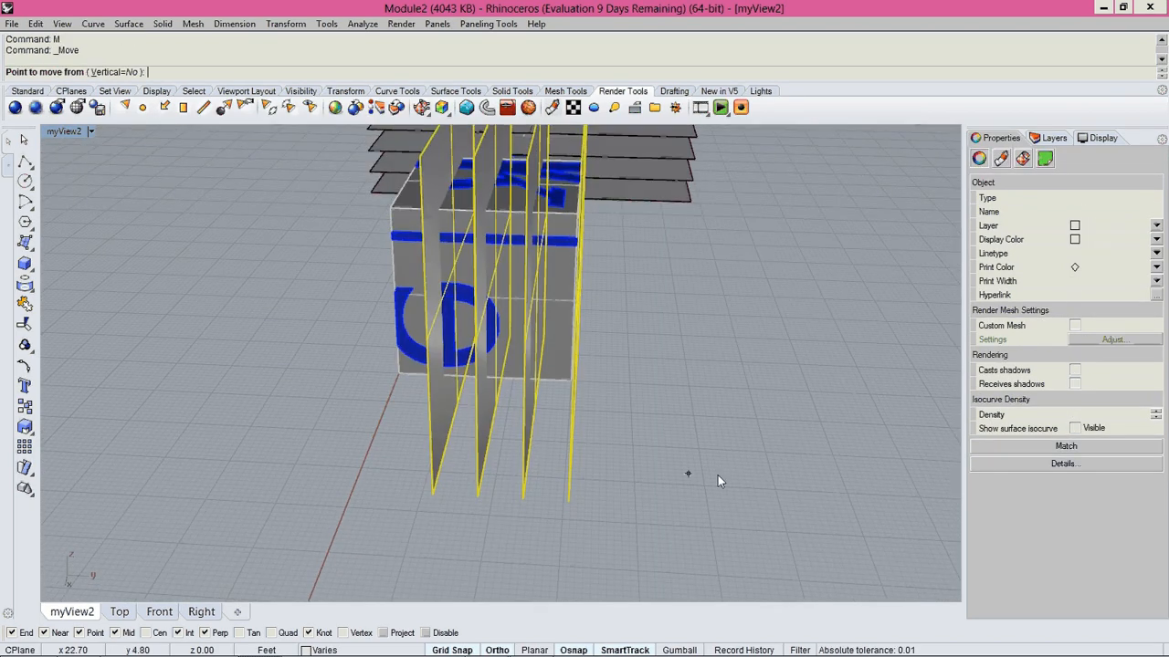
left_click(728, 475)
left_click(709, 474)
key("Escape")
Examine how both sets of plane surfaces cross their cubes, from several angles and in the Right and Front views.
right_click_drag(699, 477, 537, 381)
scroll(548, 390, "up", 8)
scroll(503, 434, "down", 2)
right_click_drag(406, 425, 450, 420)
right_click_drag(446, 241, 546, 157, "shift")
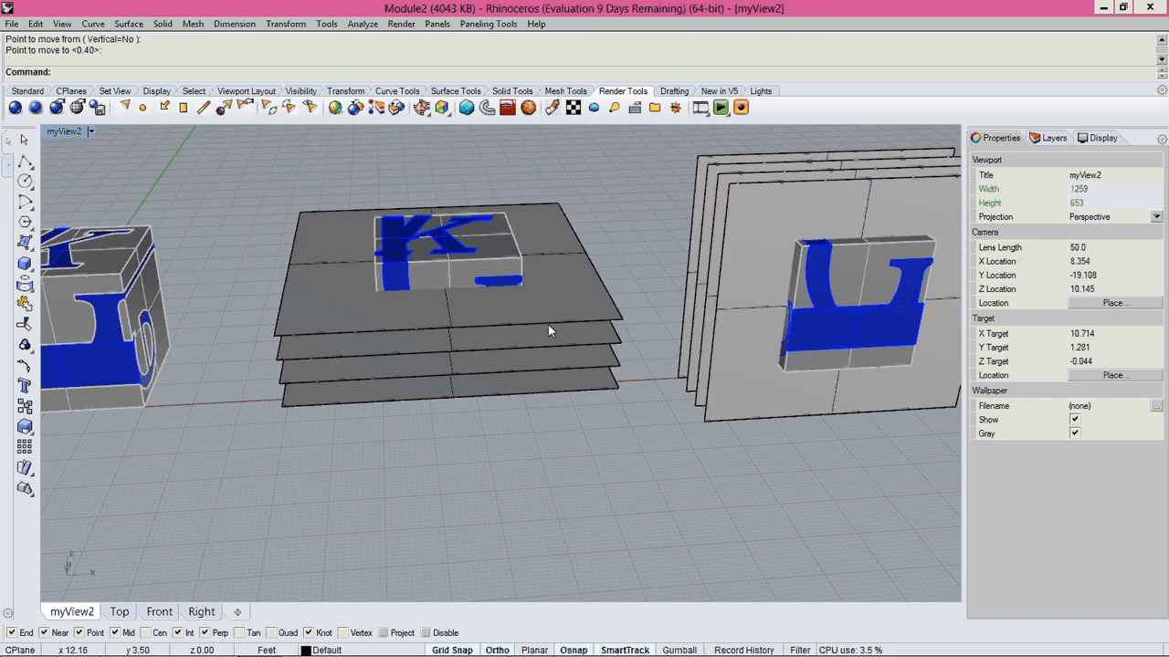
key("ctrl+Tab")
key("ctrl+Tab")
key("ctrl+Tab")
key("ctrl+Tab")
key("ctrl+Tab")
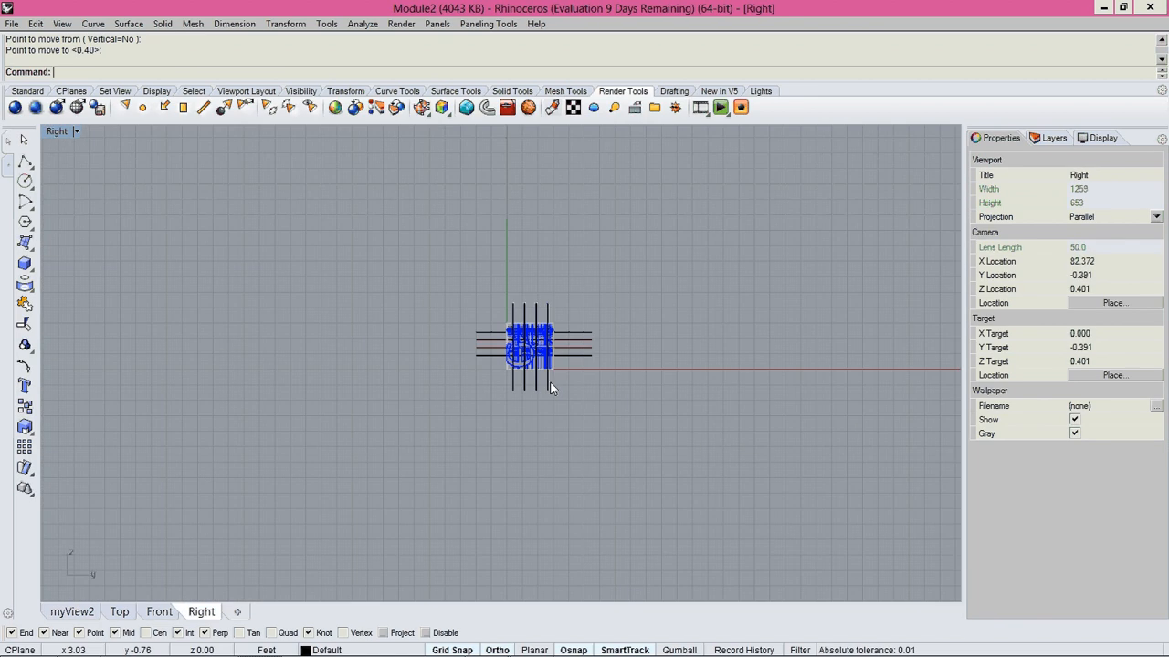
scroll(349, 416, "up", 8)
right_click_drag(230, 357, 618, 346)
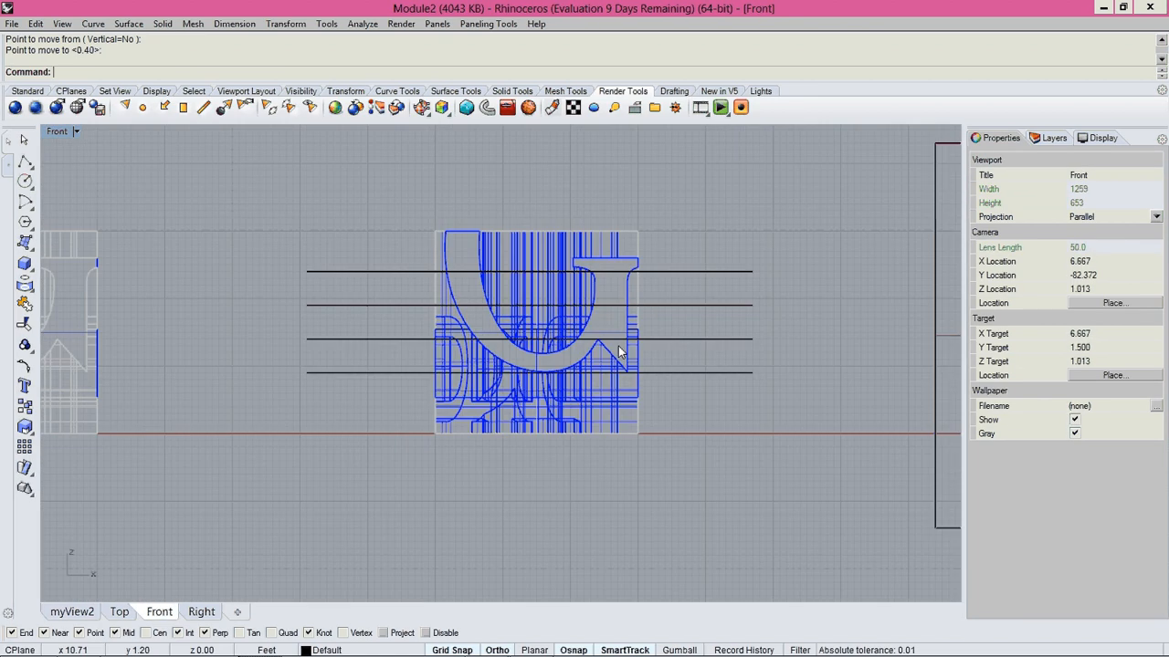
type("trim")
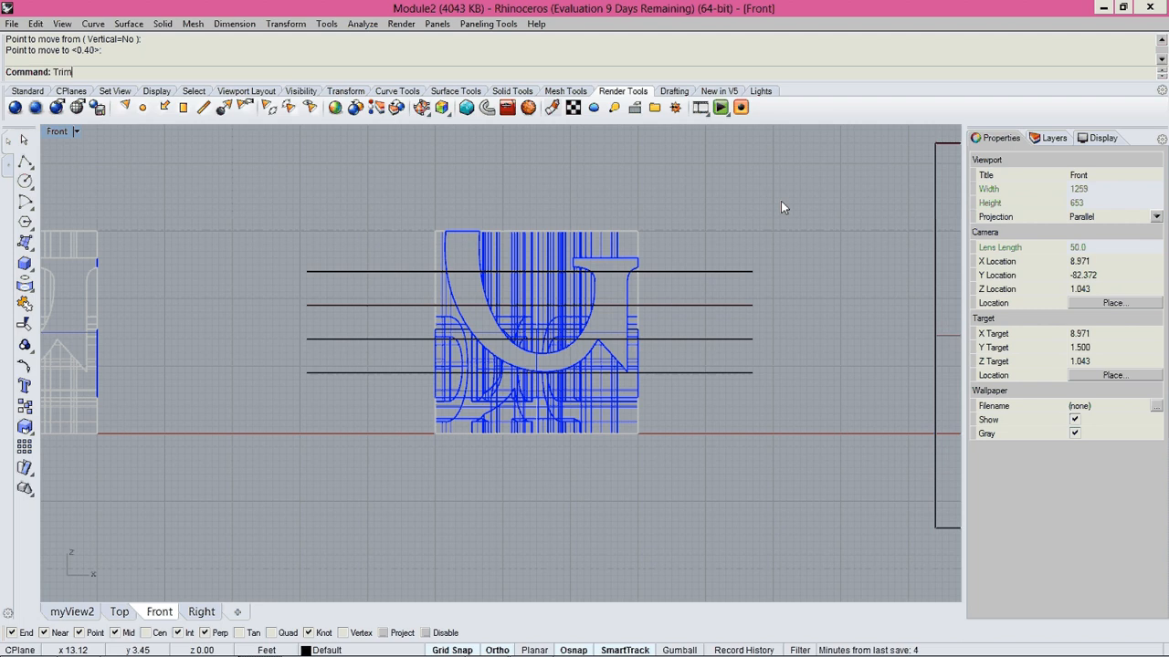
key("Return")
key("Escape")
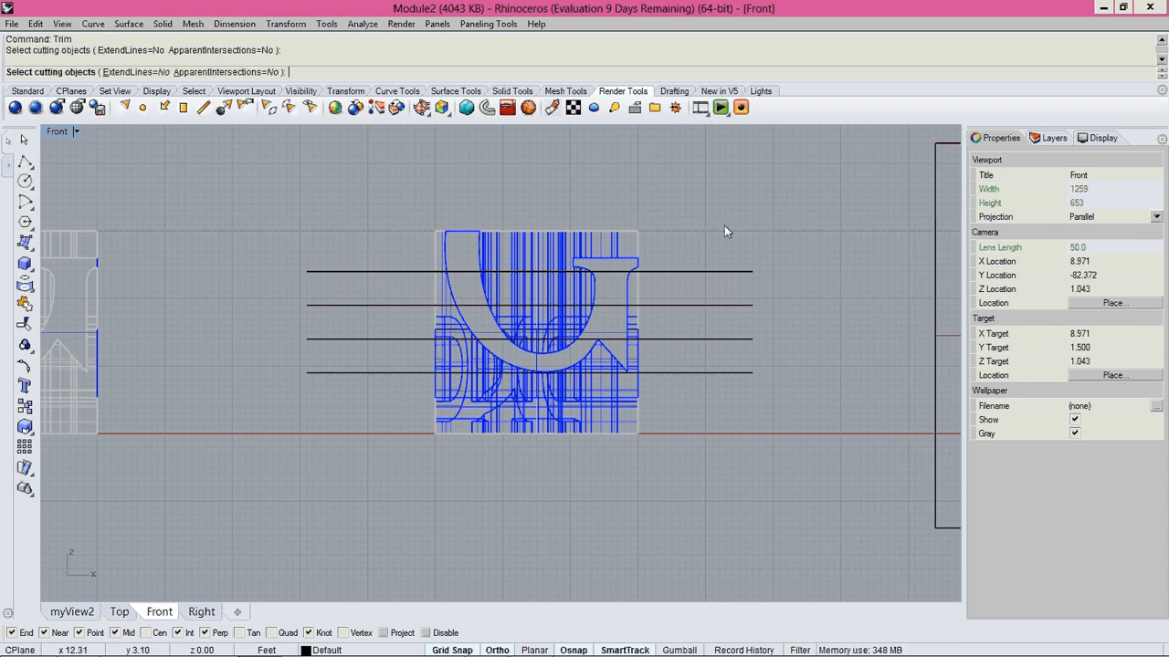
key("ctrl+Tab")
key("ctrl+Tab")
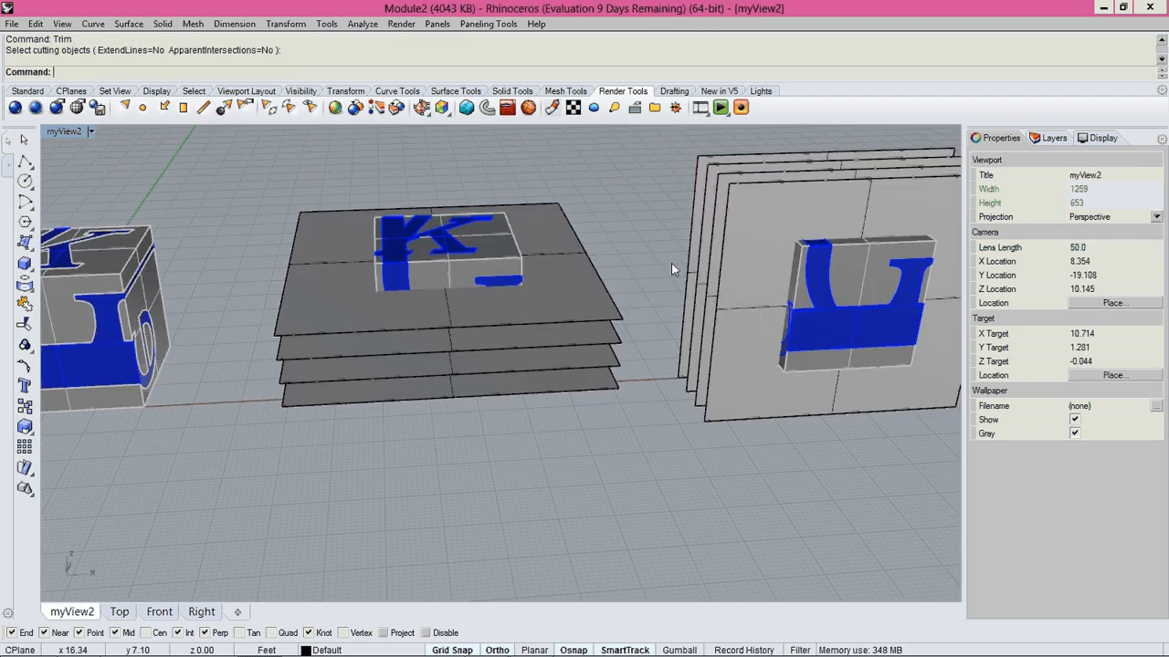
Copy the middle cube with its four horizontal plane surfaces twice along the positive Y axis, the farther copy about 25 ft away.
scroll(517, 295, "down", 3)
right_click_drag(517, 291, 458, 317)
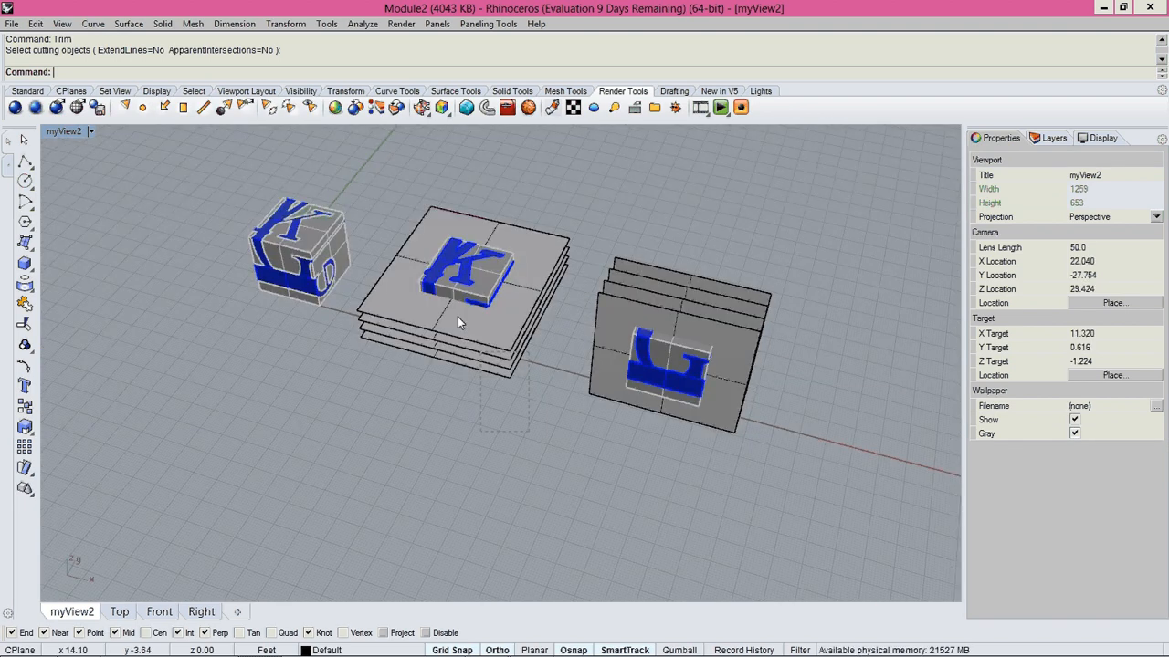
scroll(493, 280, "down", 5)
left_click(494, 279)
right_click_drag(559, 248, 496, 360, "shift")
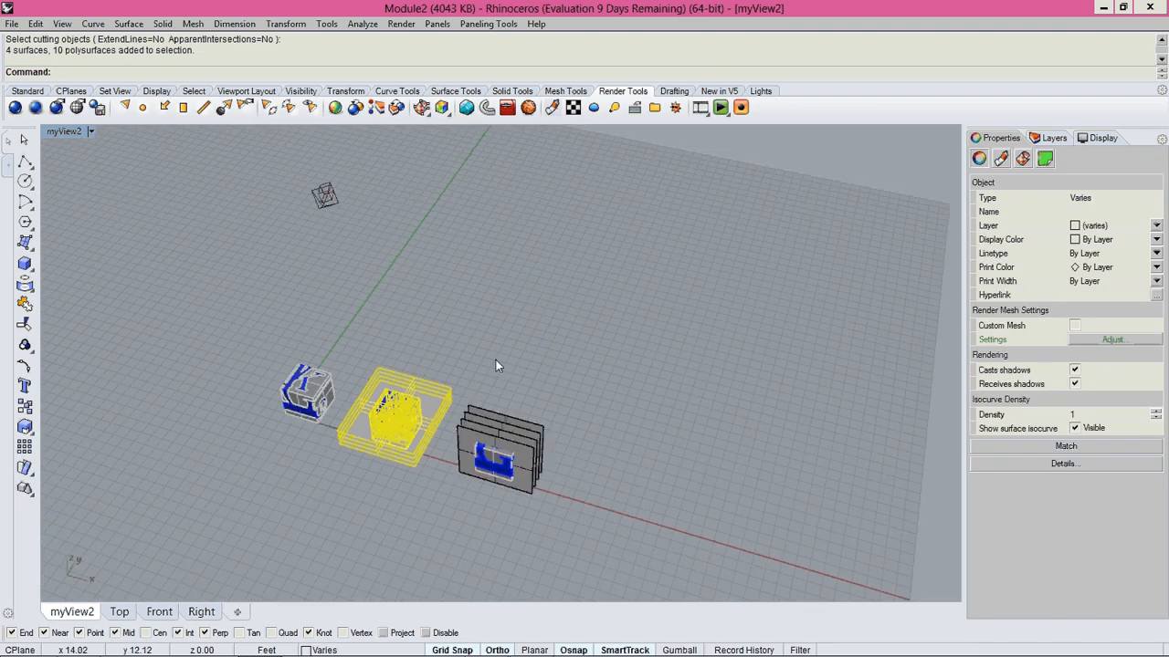
type("copy")
key("Return")
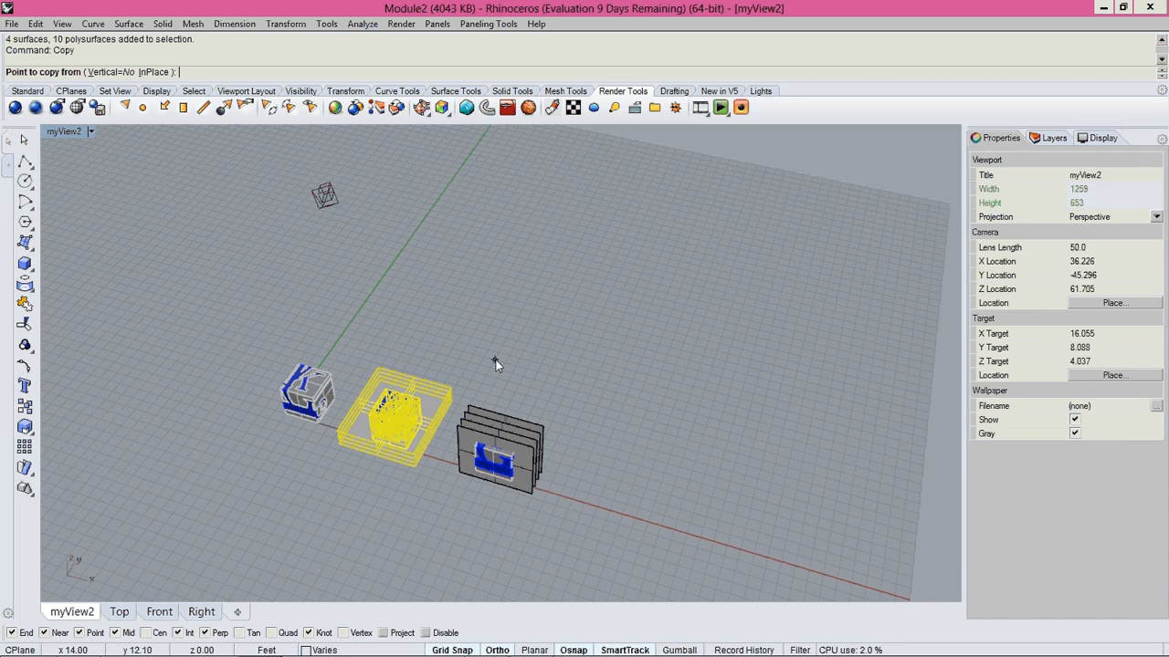
left_click(496, 360)
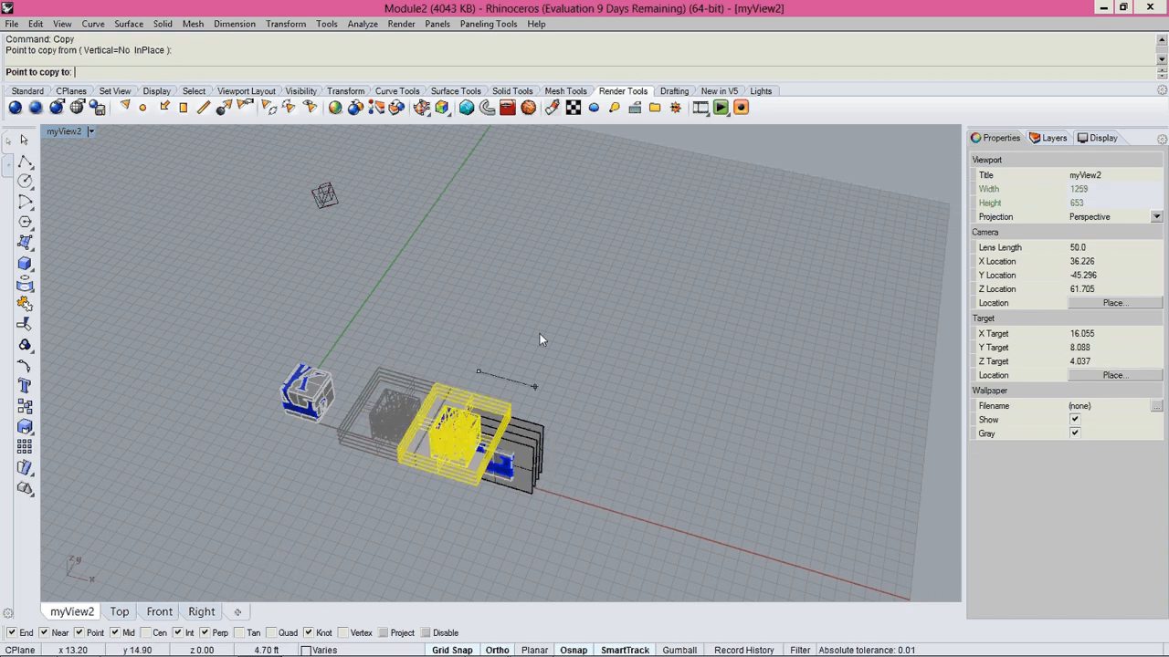
left_click(527, 295)
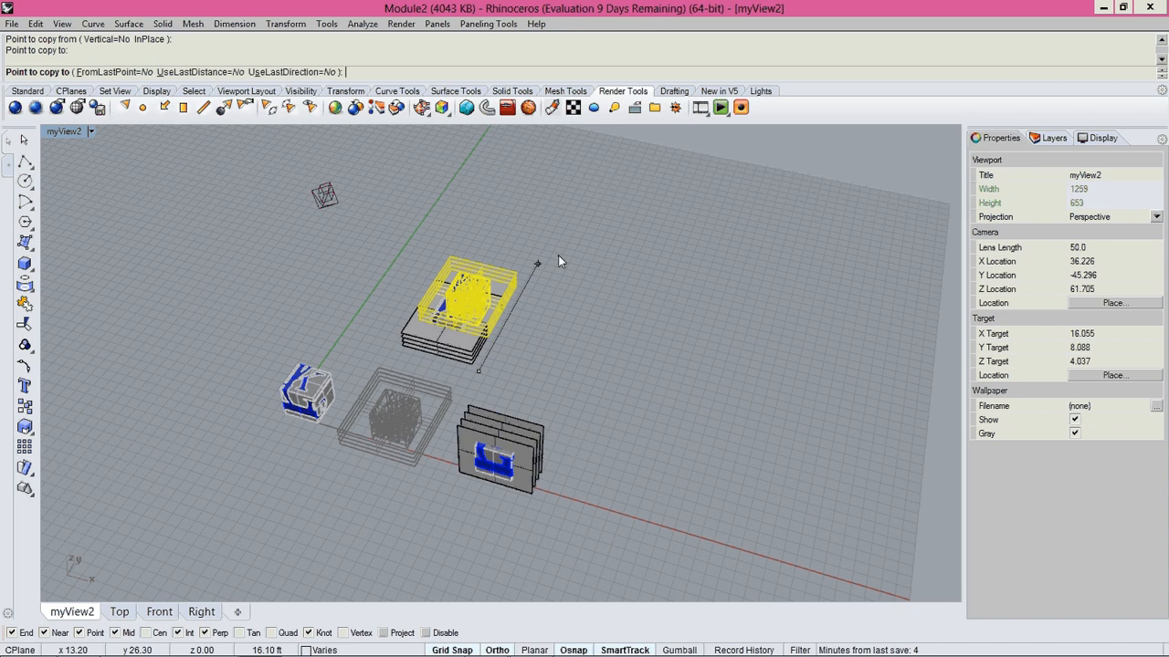
left_click(586, 213)
right_click_drag(601, 192, 525, 322, "shift")
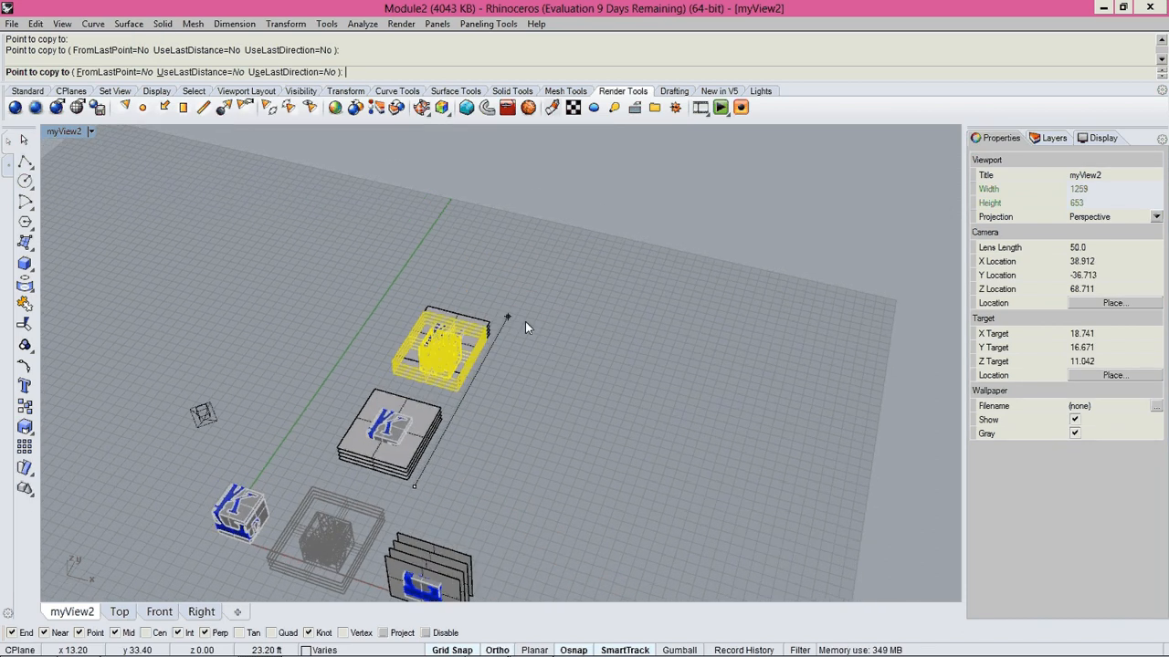
right_click(450, 450)
Delete the two uppermost horizontal plane surfaces around the original middle cube.
right_click_drag(450, 450, 681, 281, "shift")
left_click(681, 282)
scroll(558, 369, "up", 2)
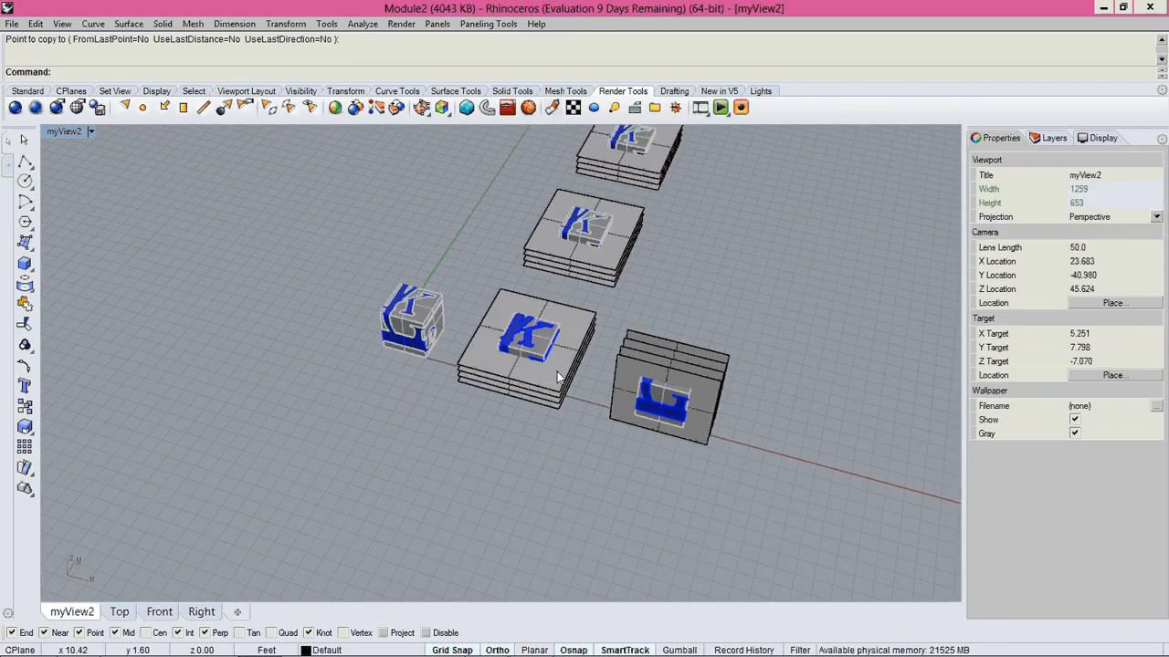
scroll(618, 305, "up", 1)
scroll(618, 305, "up", 3)
left_click(577, 347)
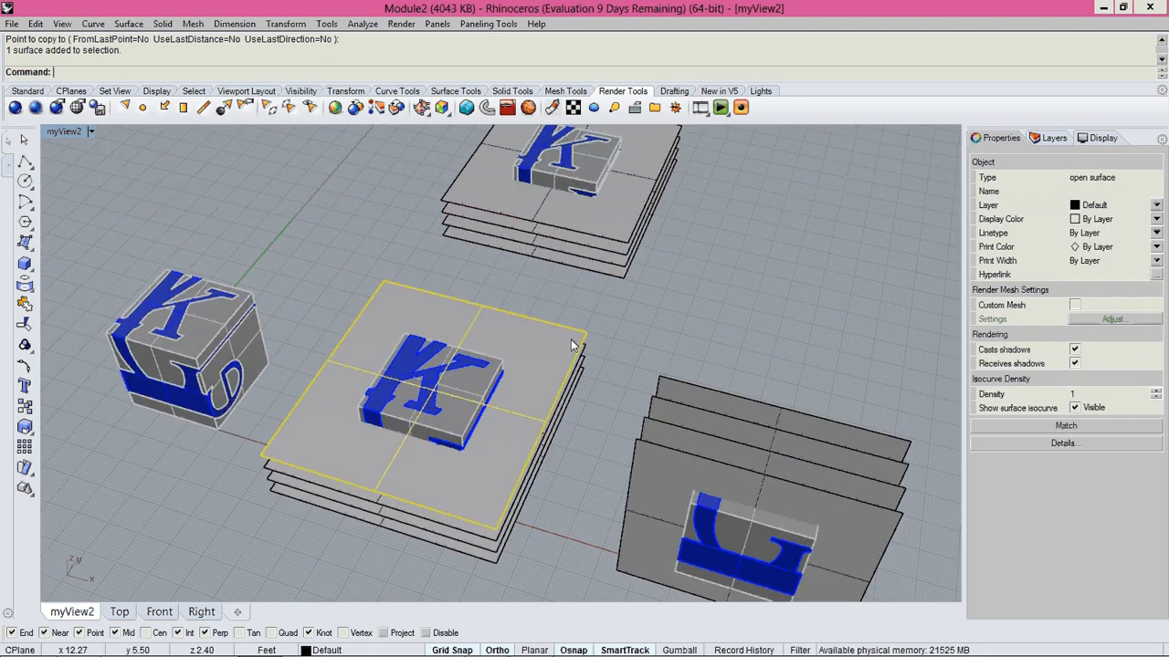
key("Delete")
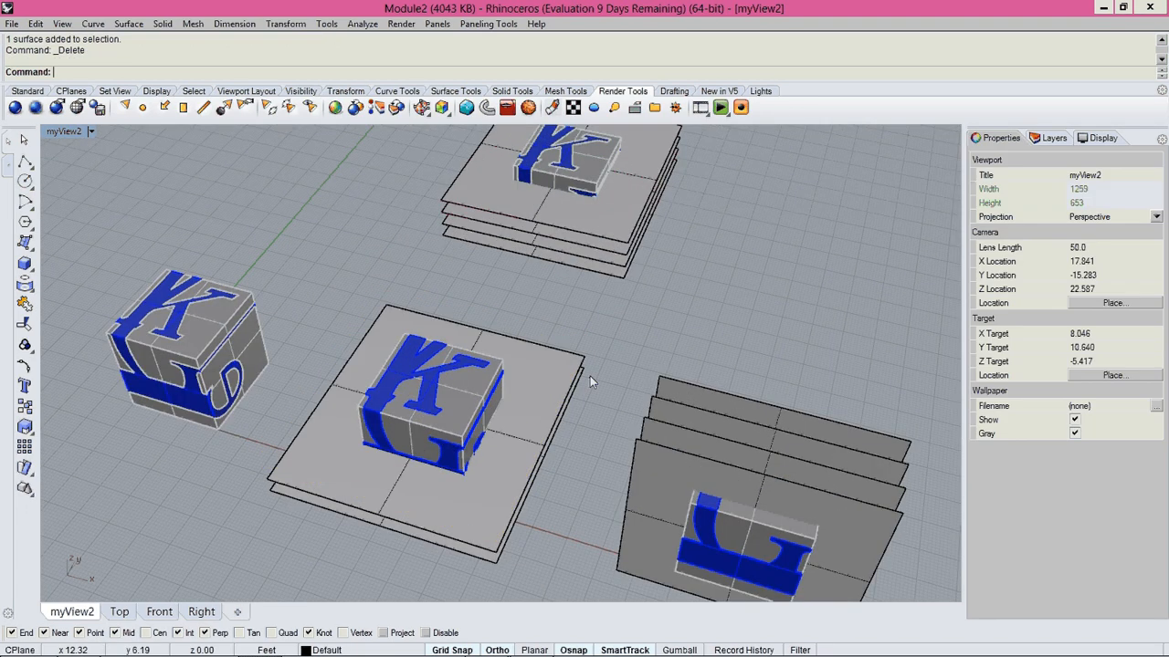
Delete the lowest and the topmost plane surfaces around the first copied cube, keeping the two middle ones.
right_click_drag(718, 256, 692, 346, "shift")
left_click(596, 352)
left_click(602, 354)
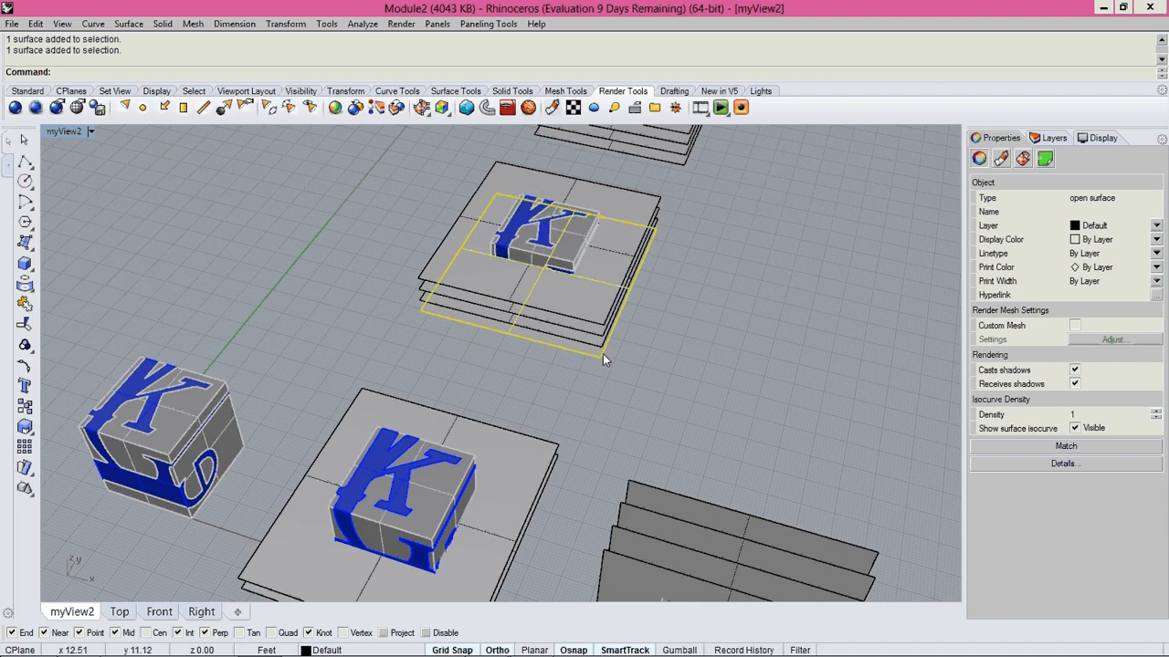
key("Delete")
left_click(602, 305)
key("Delete")
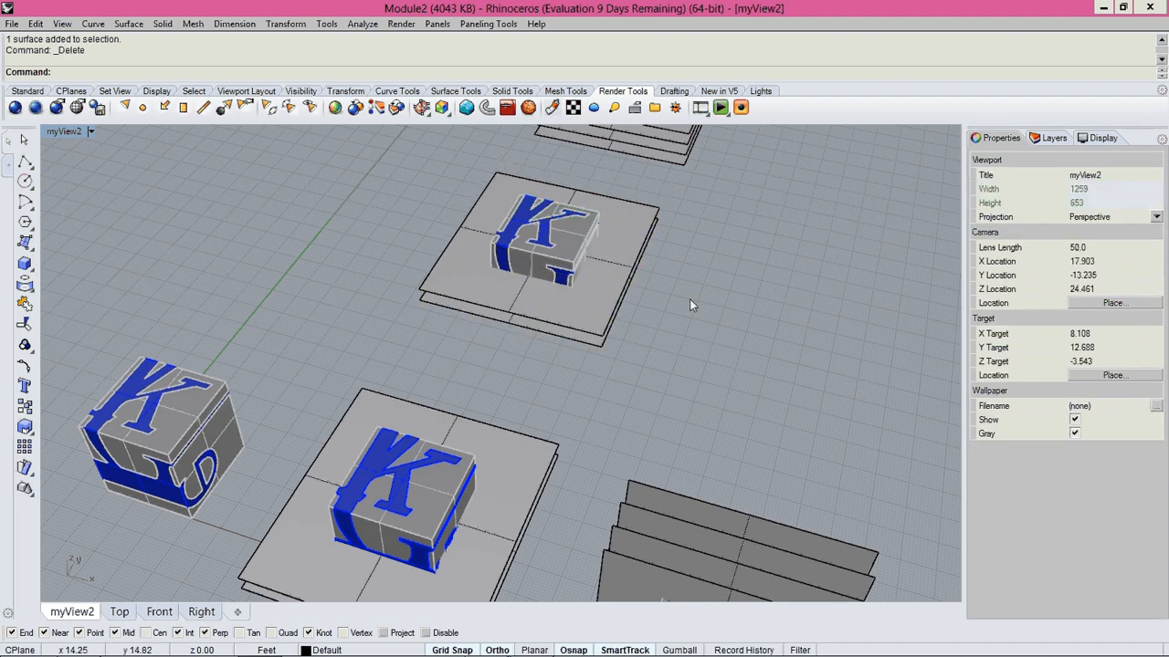
Delete the two lowest plane surfaces around the farther copied cube, keeping the two upper ones.
right_click_drag(690, 299, 541, 401, "shift")
left_click(536, 358)
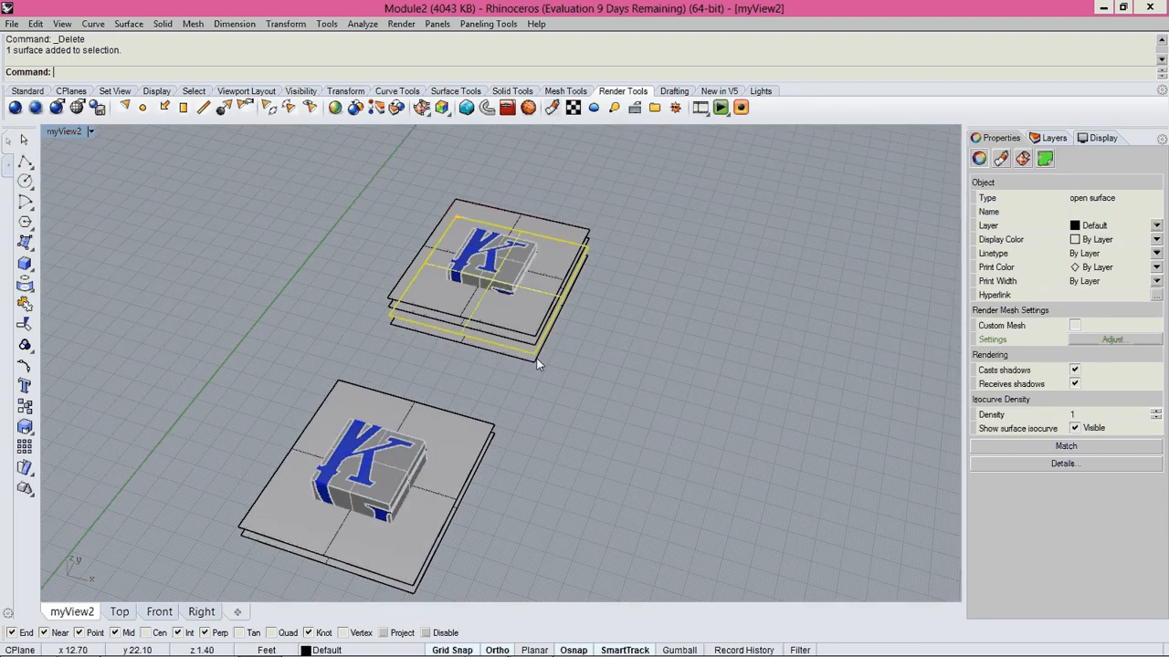
key("Delete")
Trim the original middle cube with its two horizontal plane surfaces as cutters, removing everything above the upper plane.
right_click_drag(535, 359, 642, 283)
scroll(536, 346, "down", 4)
scroll(641, 283, "up", 5)
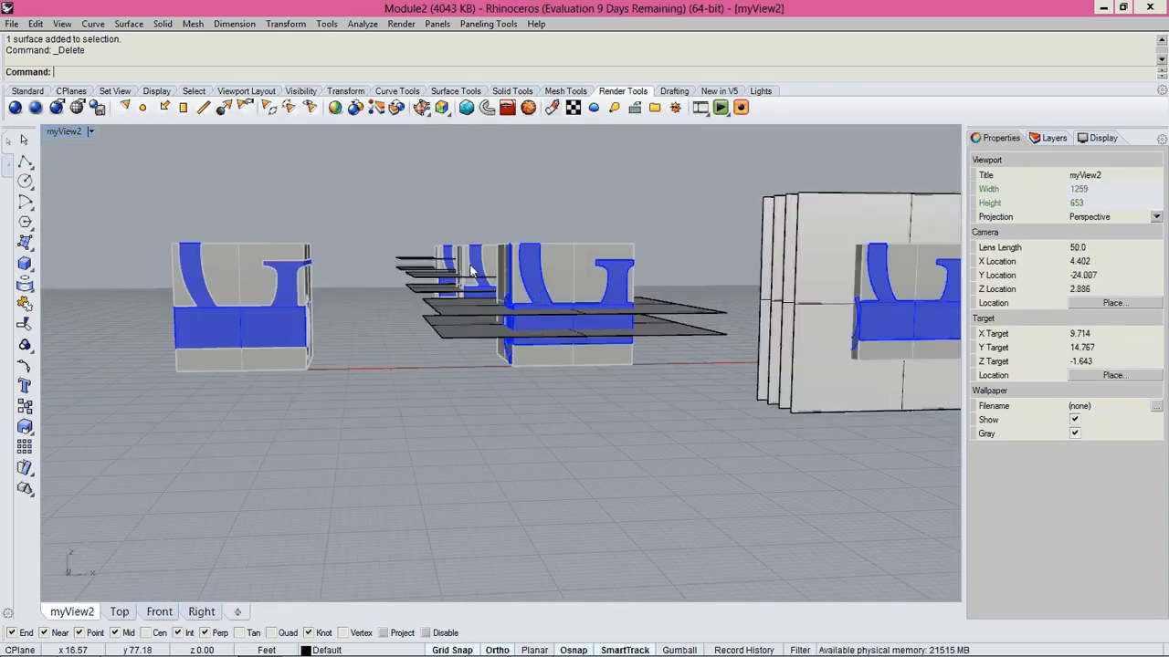
right_click_drag(533, 280, 544, 323)
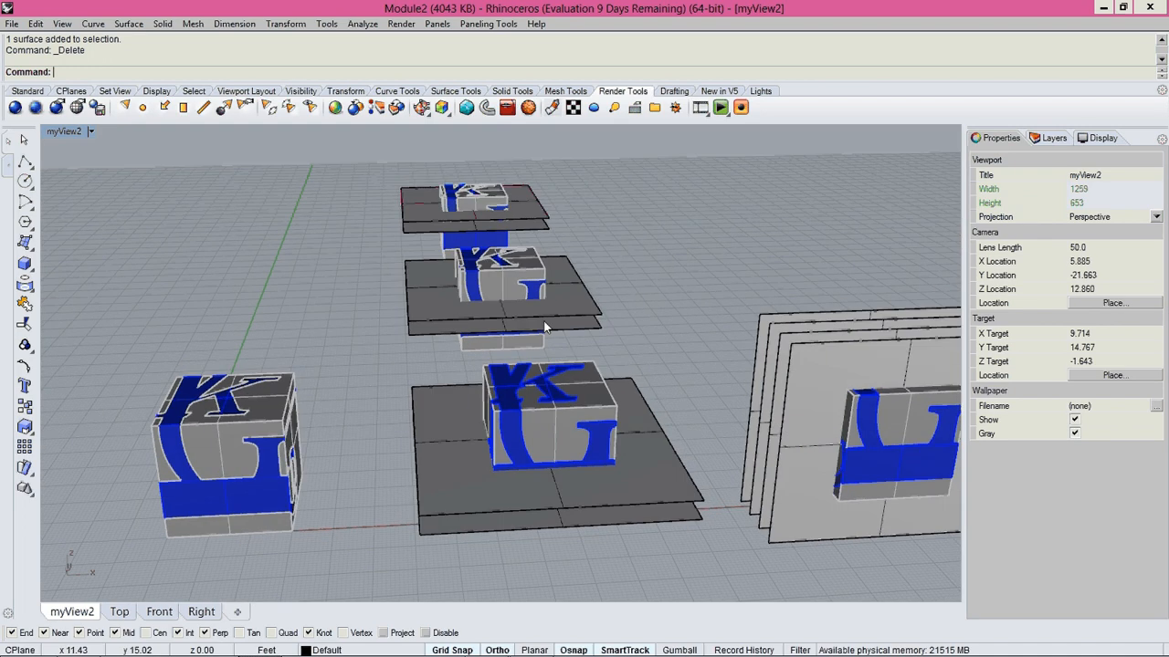
type("trim")
key("Return")
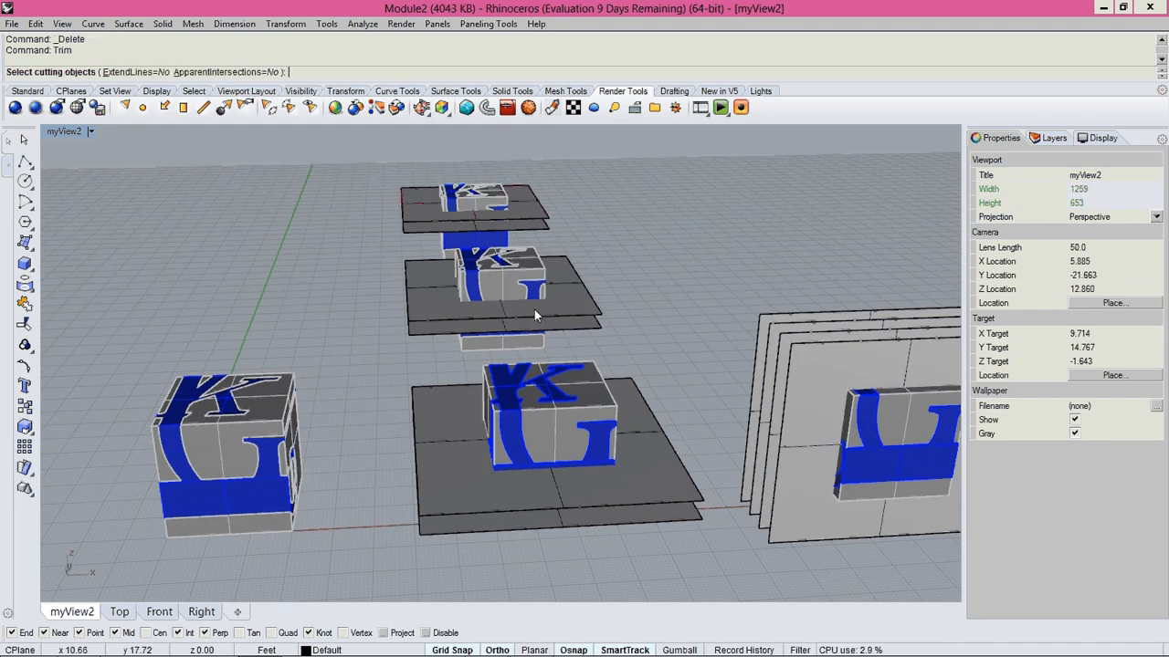
left_click(614, 415)
key("Return")
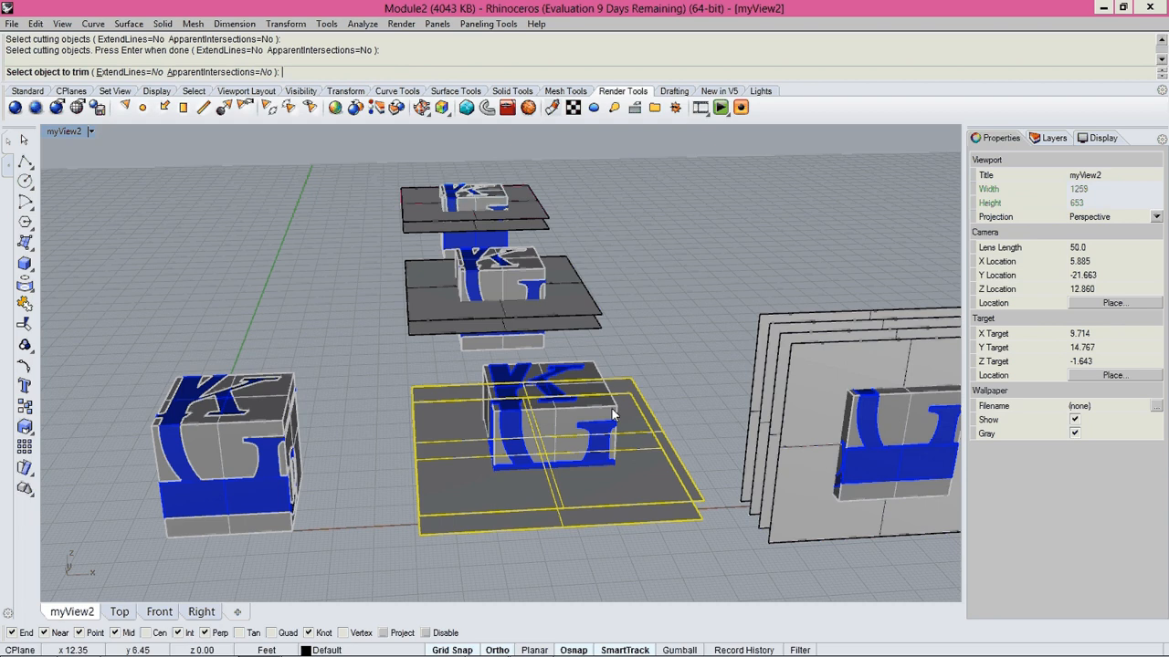
key("ctrl+Tab")
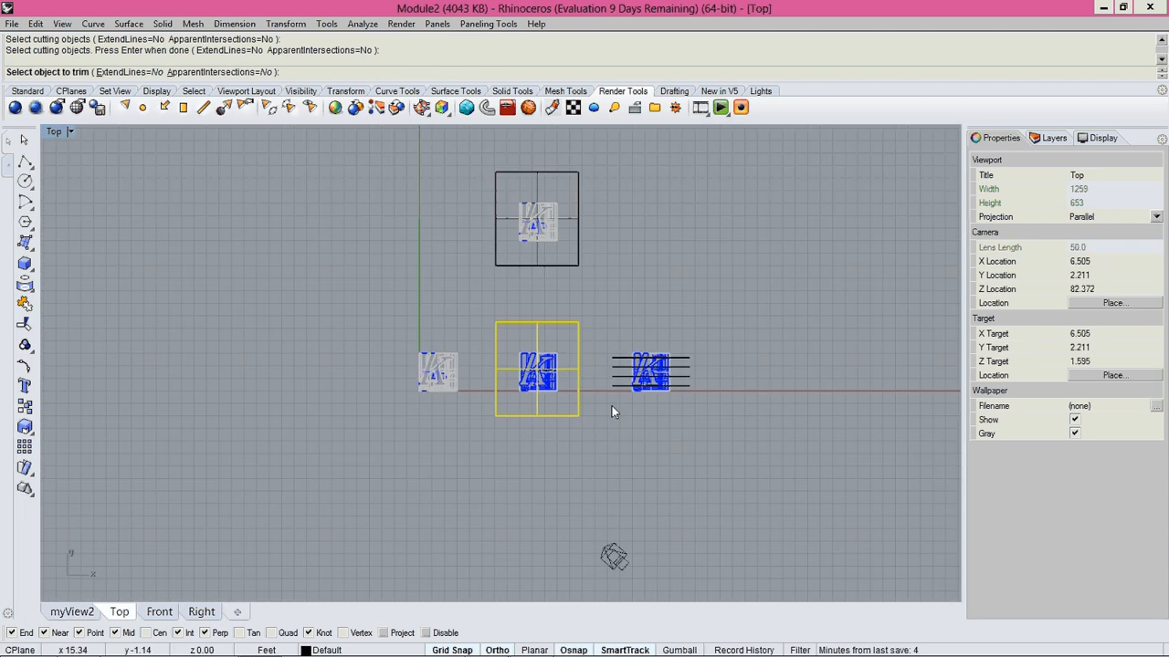
key("ctrl+Tab")
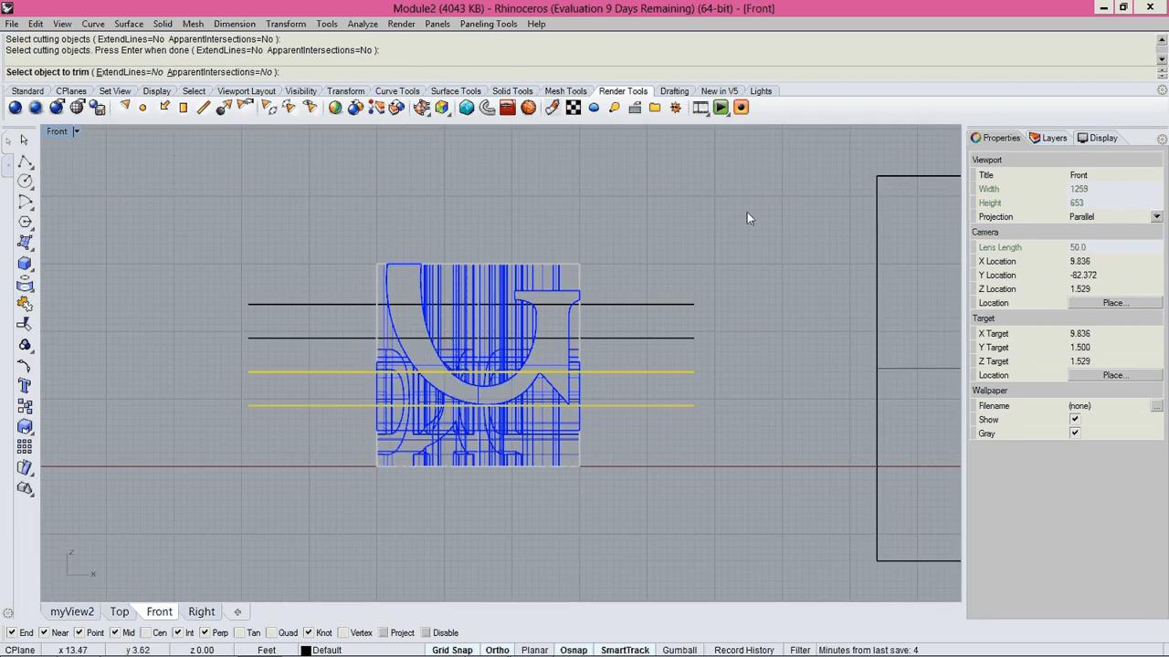
left_click_drag(746, 176, 539, 314)
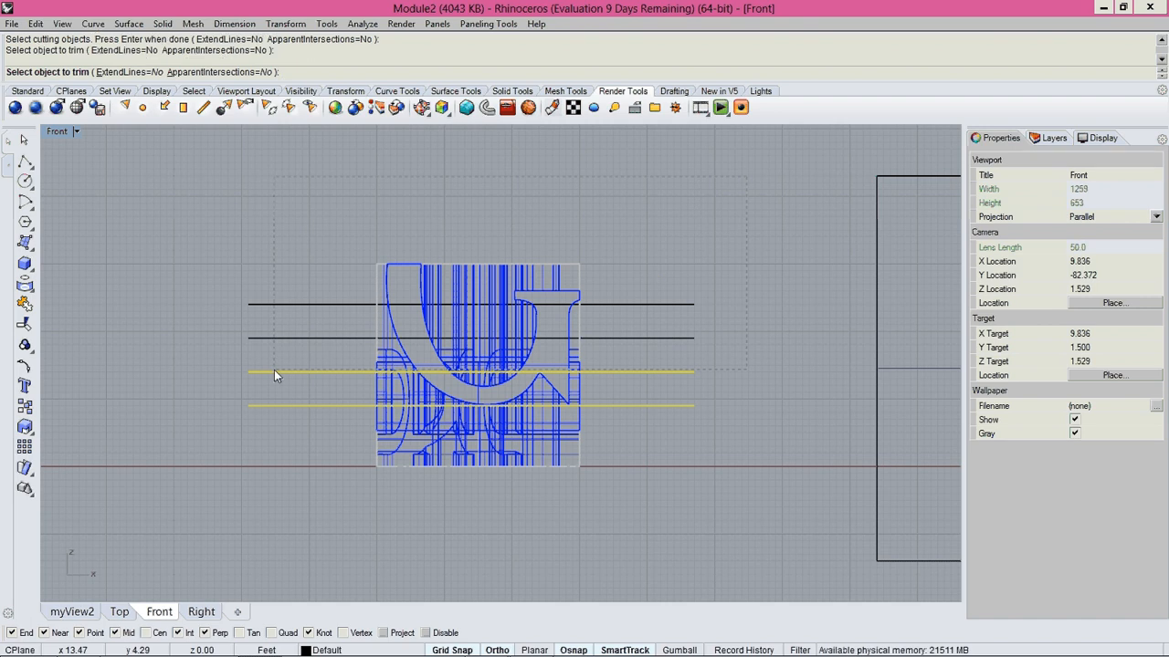
left_click_drag(274, 370, 273, 370)
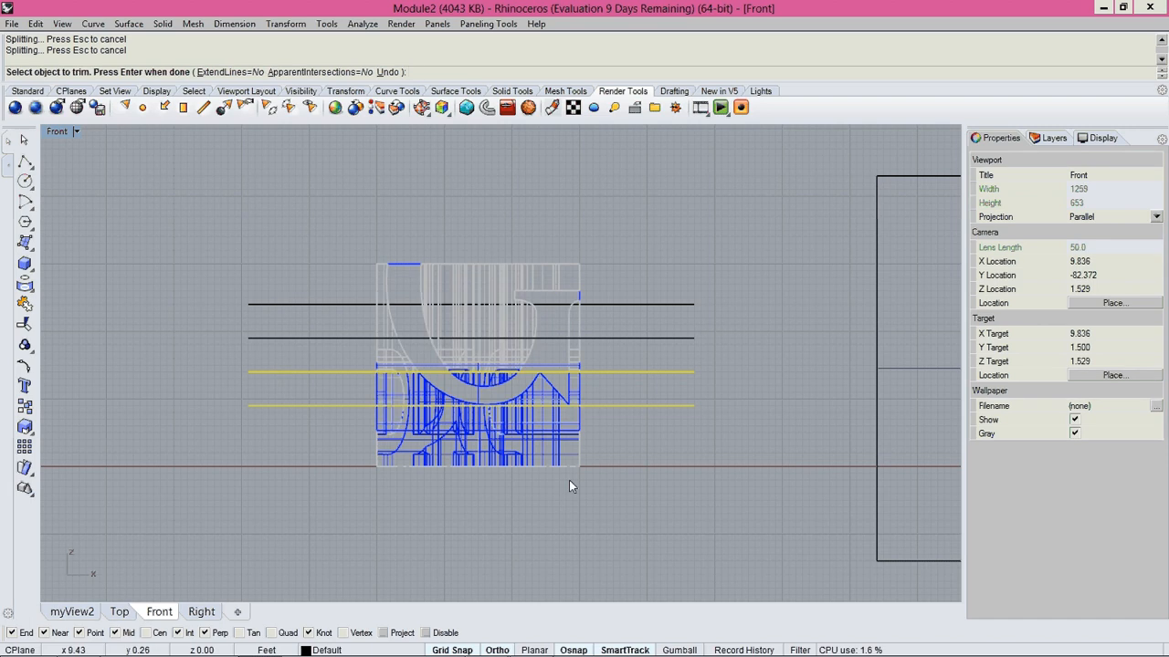
Trim away everything below the lower plane surface of the original middle cube and finish the Trim.
left_click_drag(743, 543, 288, 408)
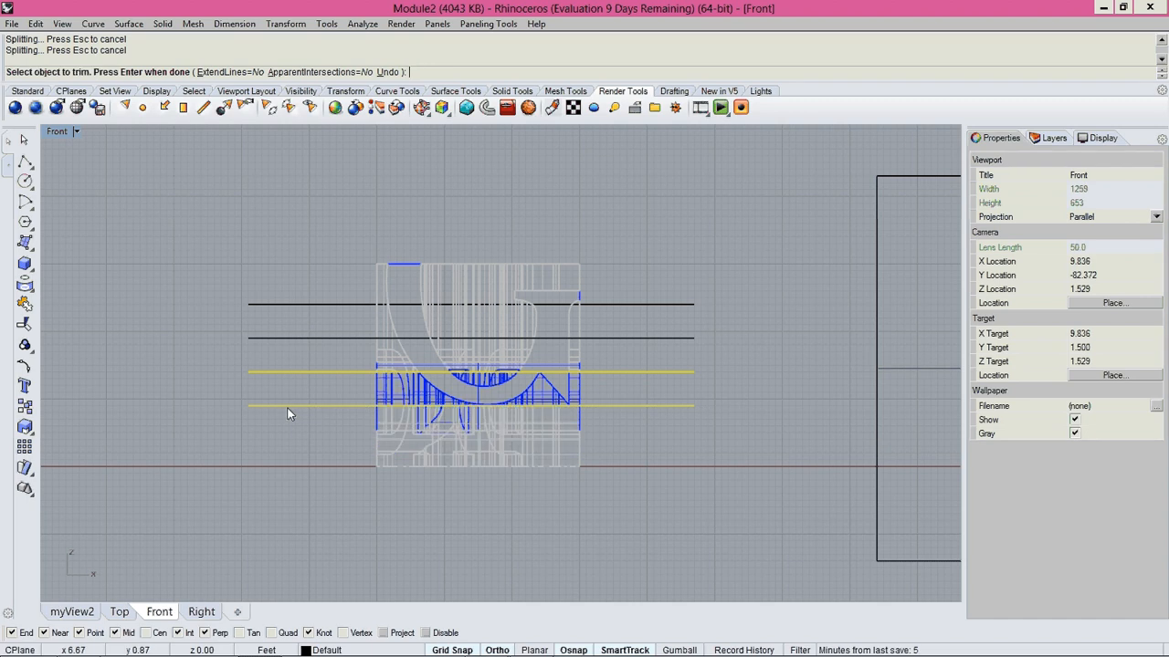
key("Return")
key("ctrl+Tab")
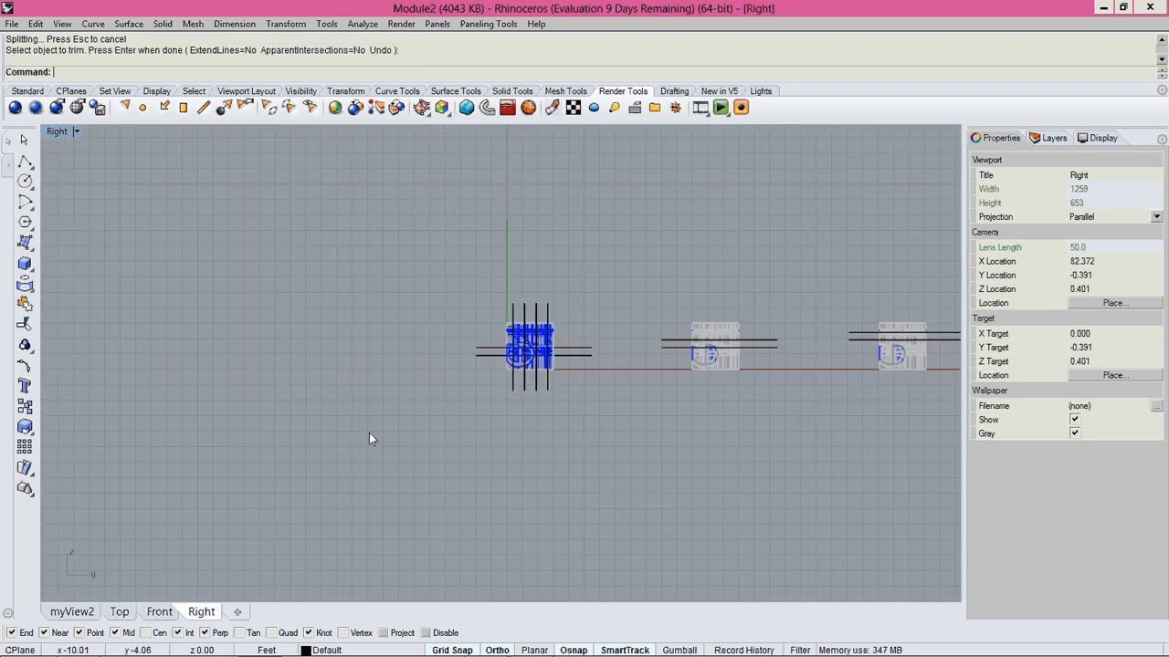
key("ctrl+Tab")
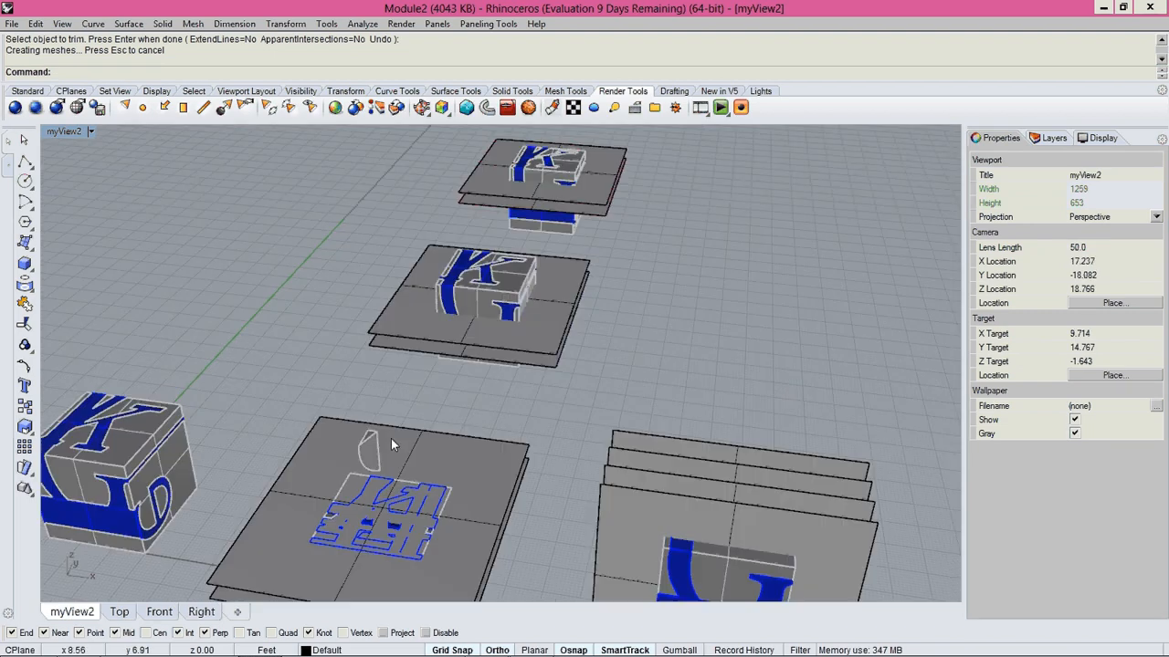
Delete the two horizontal plane surfaces around the slice left from the original middle cube.
left_click(390, 438)
right_click_drag(391, 438, 289, 390)
key("Delete")
left_click_drag(290, 390, 287, 349)
key("Delete")
right_click_drag(286, 348, 407, 393)
scroll(474, 347, "up", 6)
scroll(456, 372, "down", 3)
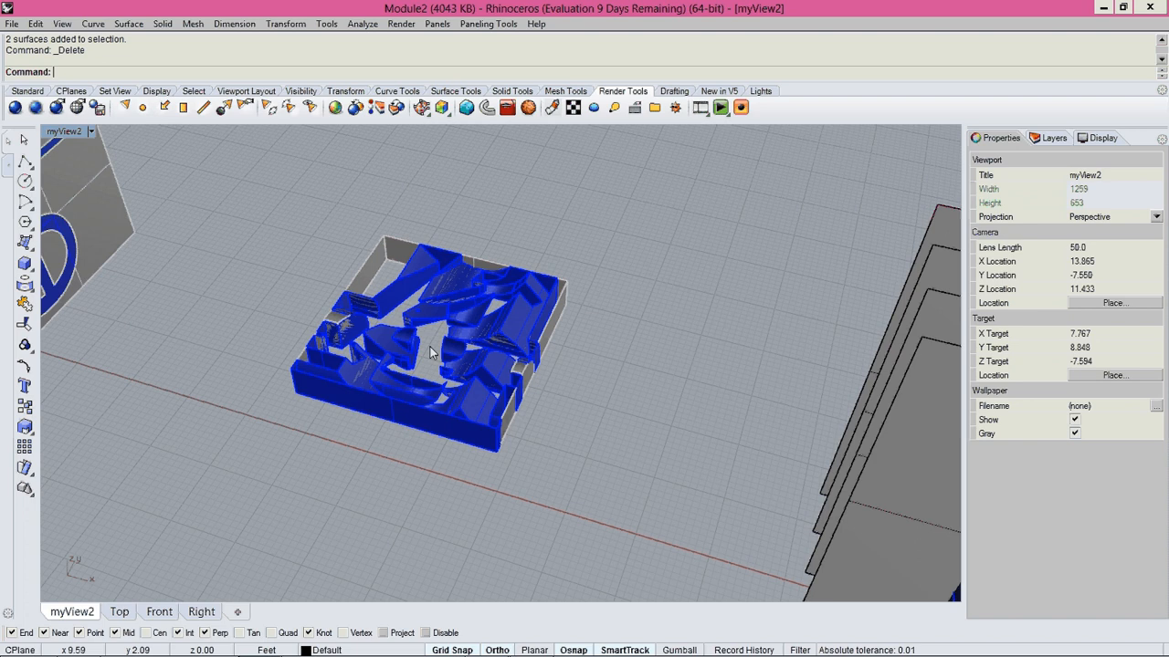
Cap all the open polysurfaces of the slice cut from the original middle cube.
left_click_drag(264, 225, 683, 500)
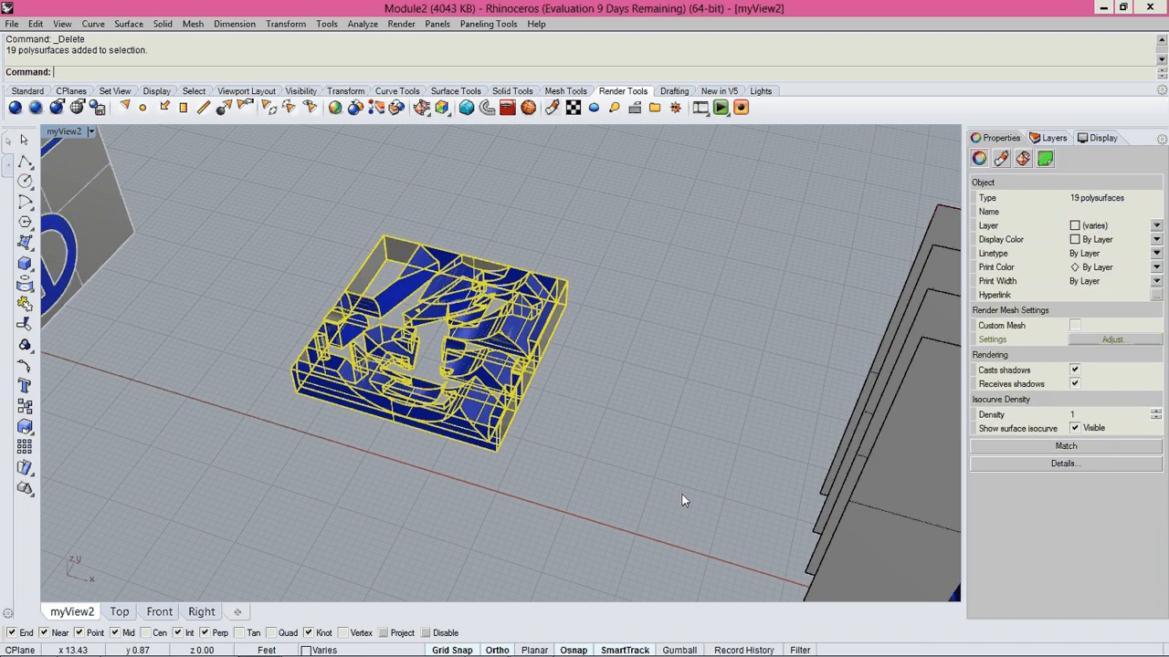
type("cap")
key("Return")
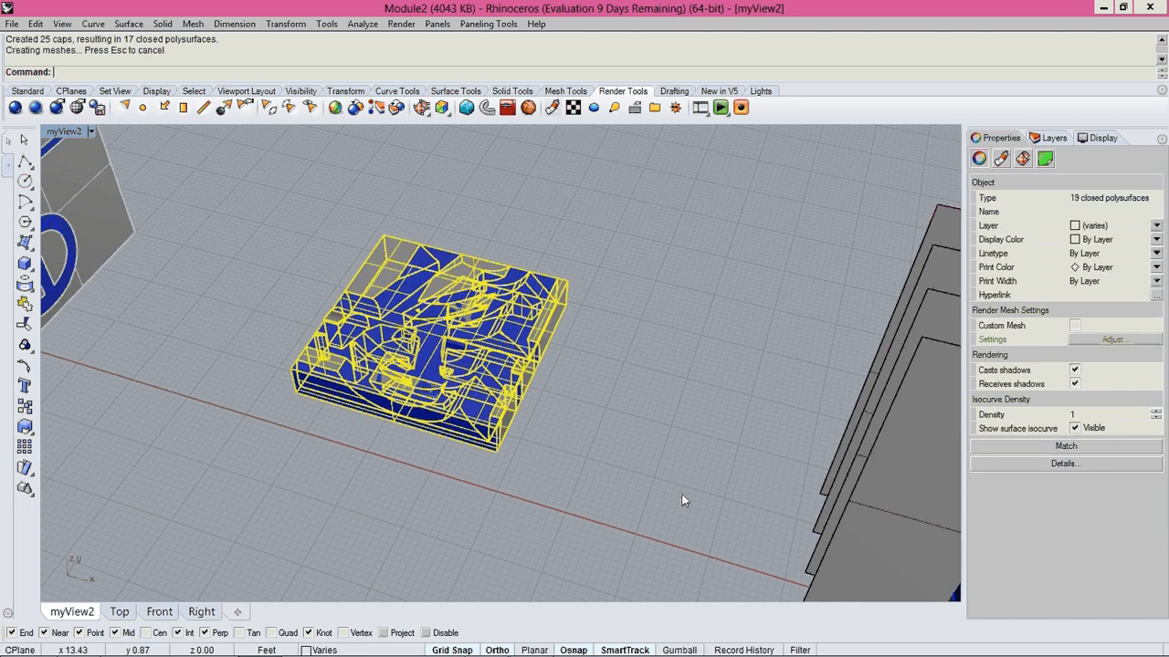
key("Escape")
scroll(485, 377, "up", 4)
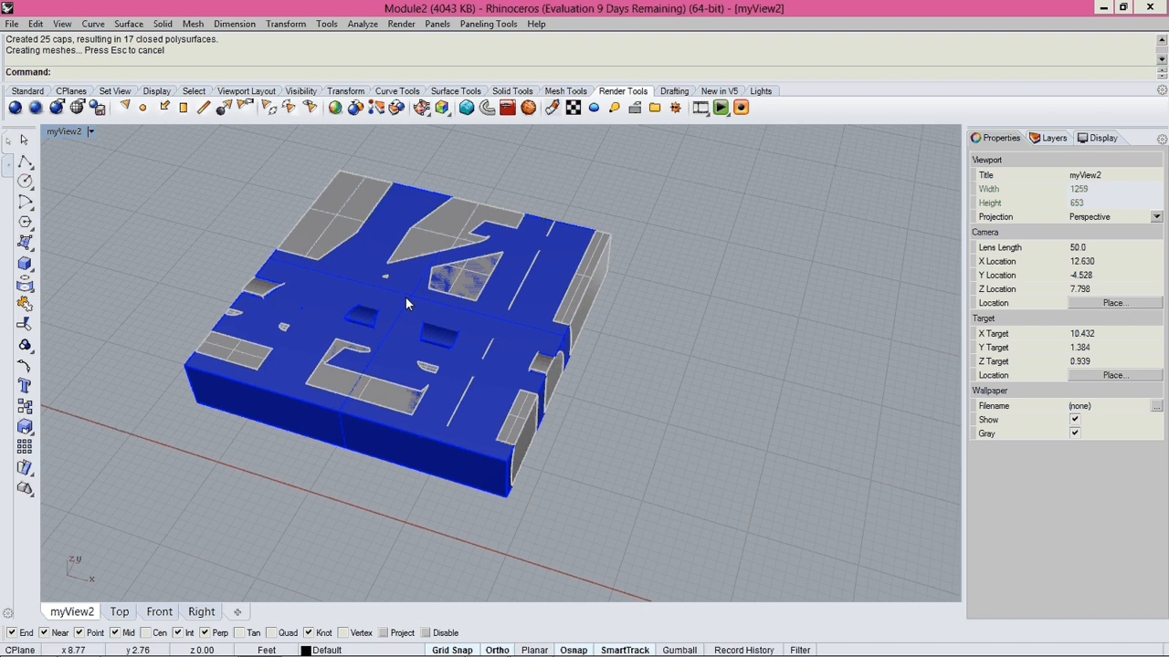
Delete the large connected glass polysurface from the capped slice.
left_click(406, 298)
left_click(567, 373)
scroll(396, 351, "up", 2)
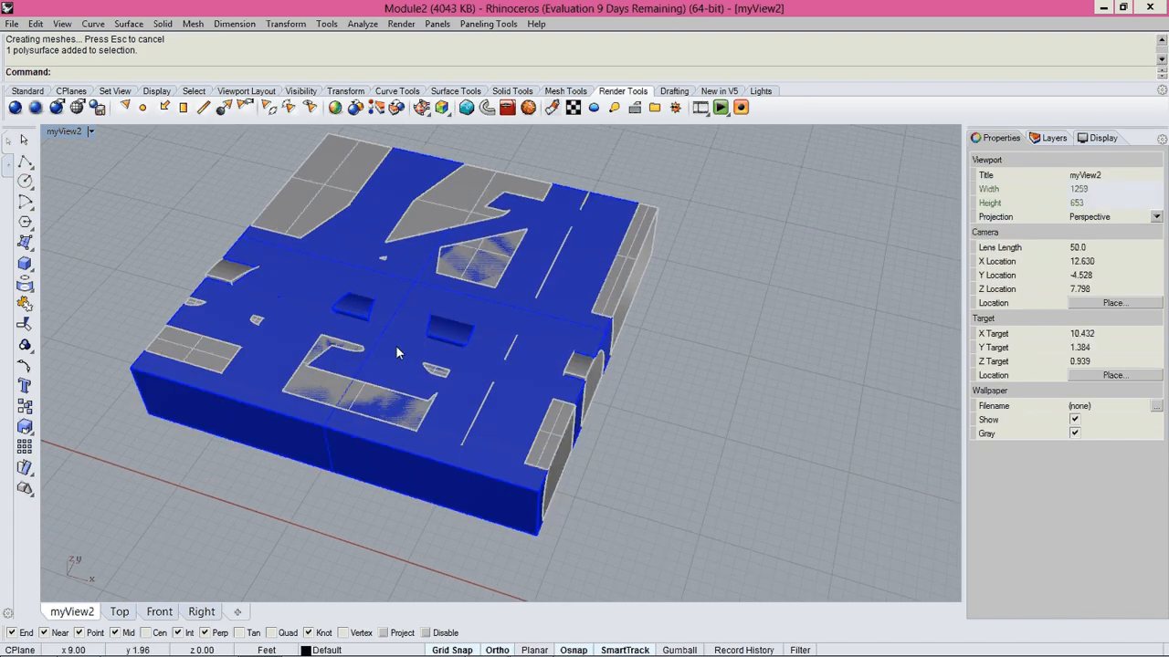
left_click(404, 304)
key("Delete")
right_click_drag(704, 443, 532, 313)
right_click_drag(356, 400, 430, 370)
right_click_drag(429, 371, 563, 395, "shift")
scroll(563, 400, "up", 4)
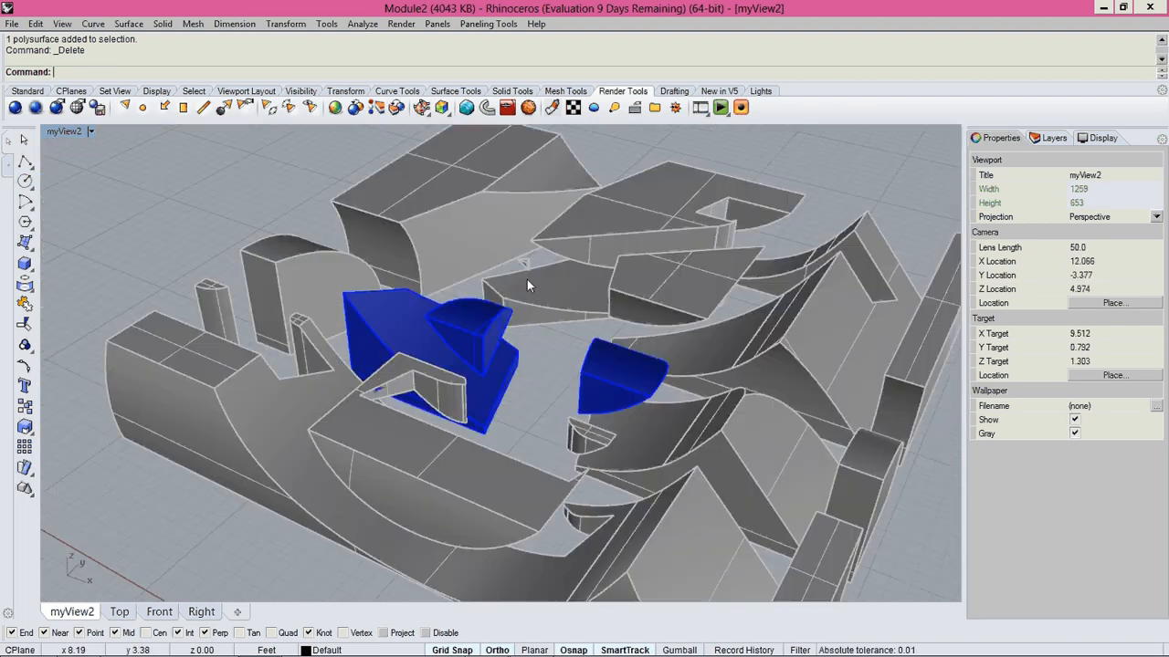
Delete the tiny stray fragment in the gap near the middle of the slice.
left_click(525, 269)
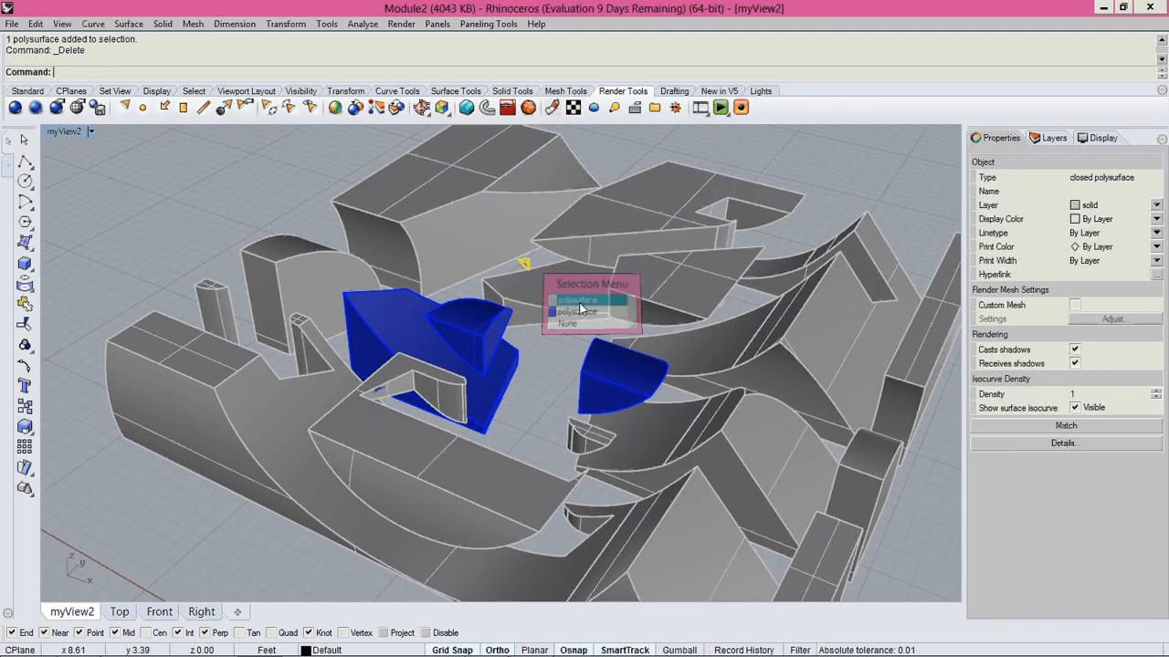
key("Delete")
left_click(522, 266)
key("Delete")
Examine the loose glass pieces remaining inside the slice by selecting them one at a time.
left_click(481, 326)
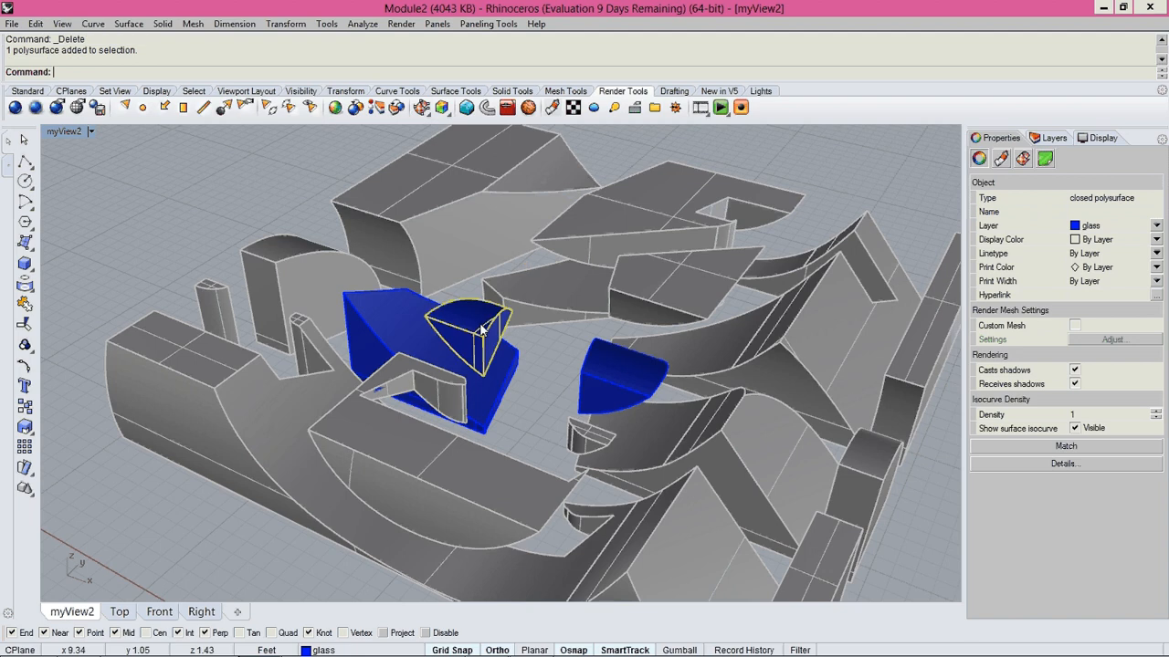
left_click(616, 377)
left_click(516, 398)
scroll(511, 401, "down", 6)
right_click_drag(496, 412, 539, 412)
scroll(633, 413, "up", 8)
right_click_drag(633, 414, 416, 435)
Trim the first copied cube with its two horizontal plane surfaces as cutters, removing everything above the upper plane.
scroll(413, 437, "down", 5)
scroll(383, 463, "down", 5)
right_click_drag(528, 351, 548, 447, "shift")
scroll(414, 465, "up", 5)
right_click_drag(444, 433, 580, 353, "shift")
type("T")
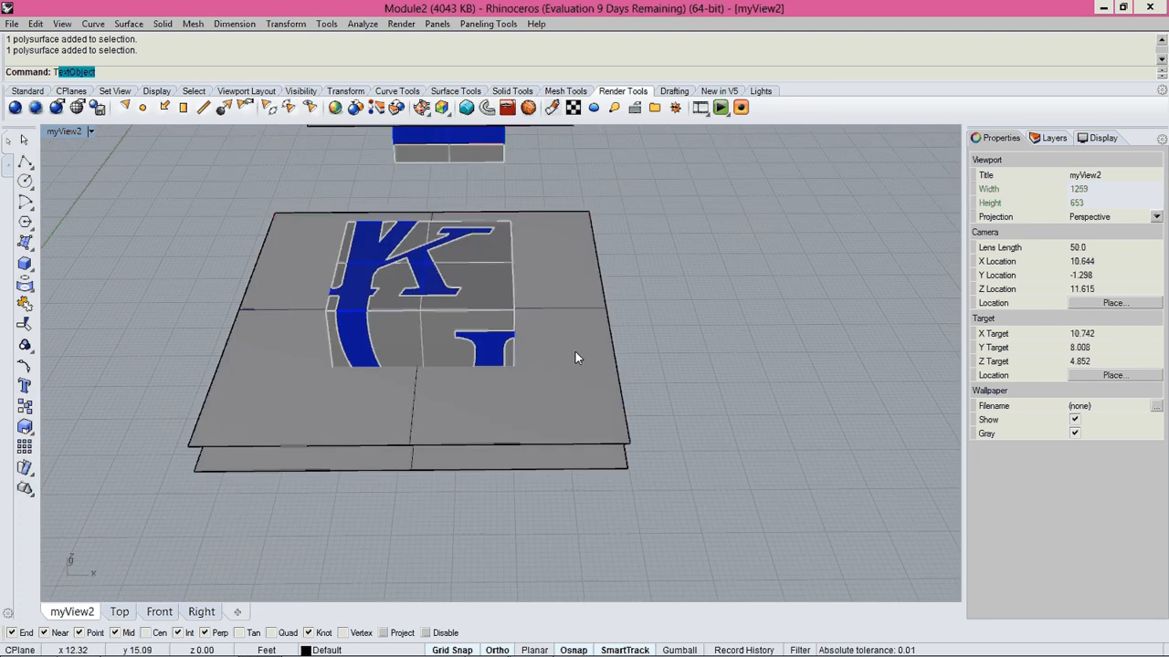
type("rim")
key("Return")
left_click_drag(677, 503, 610, 442)
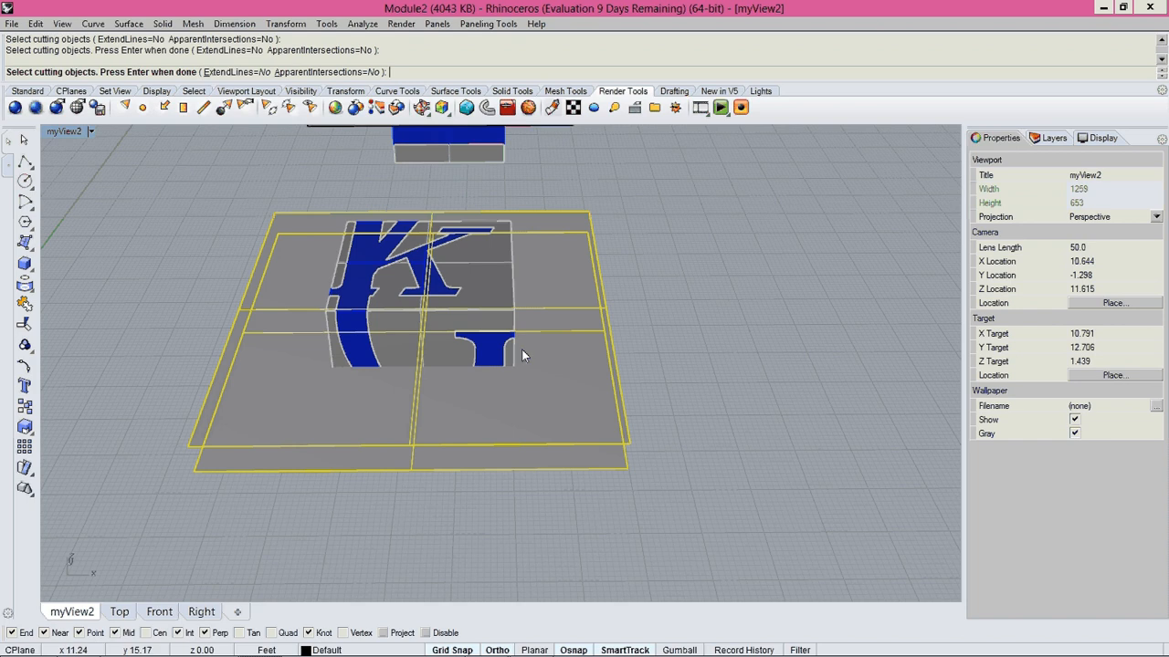
key("Return")
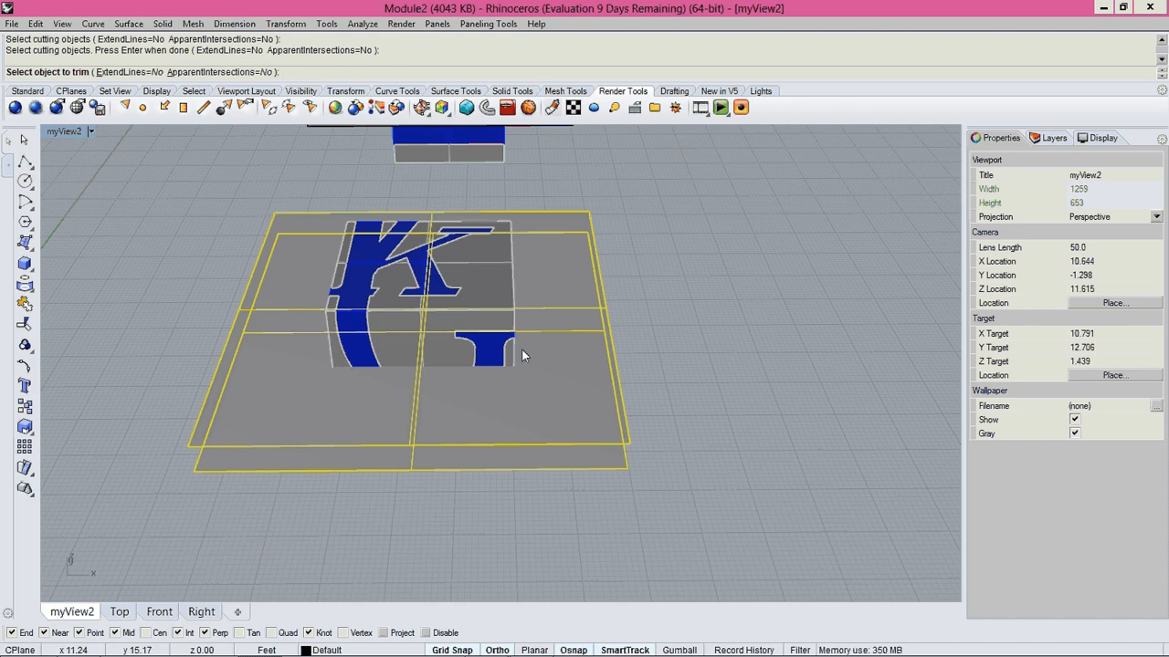
key("ctrl+Tab")
key("ctrl+Tab")
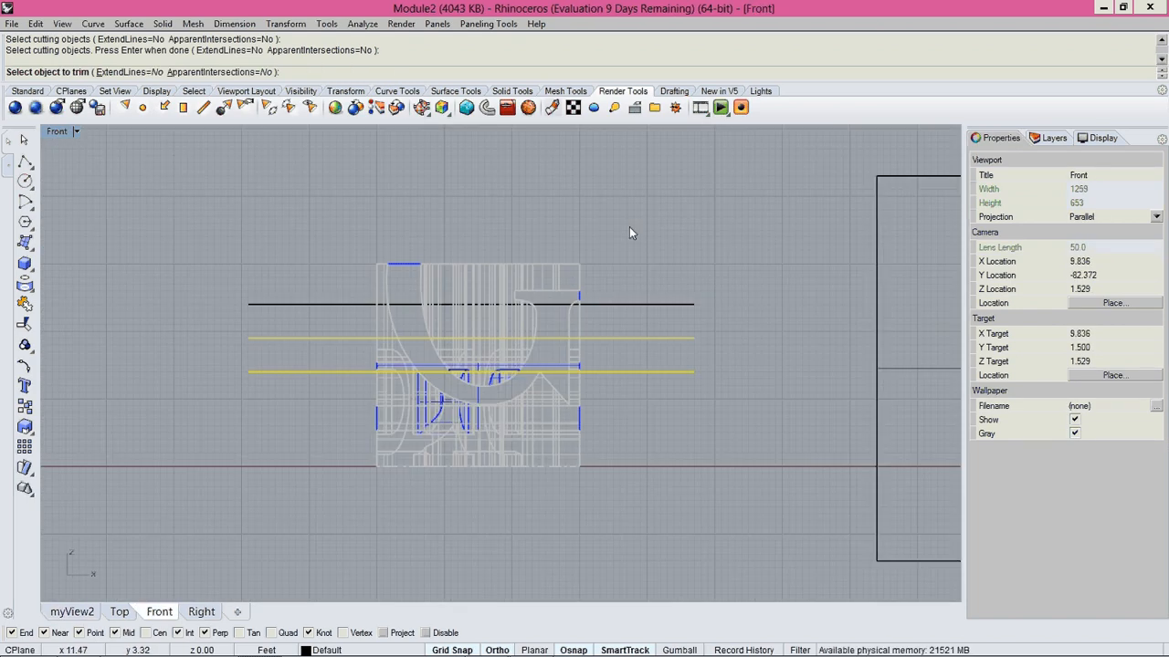
left_click_drag(711, 172, 298, 337)
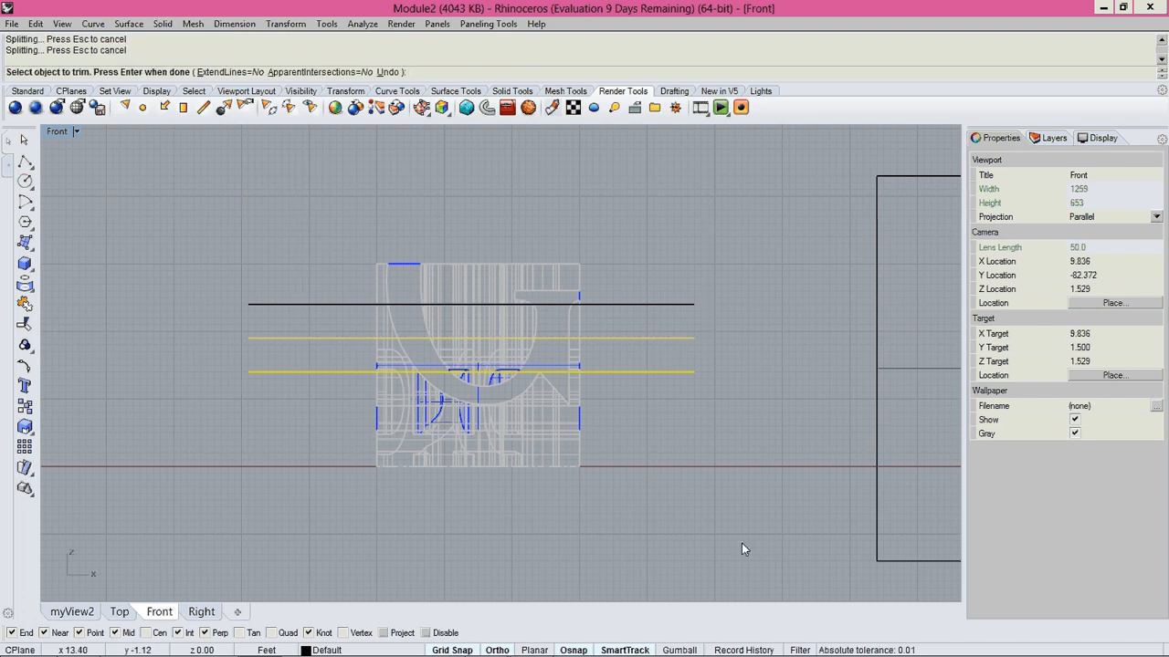
Trim away everything below the lower plane surface of the first copied cube and finish the Trim.
left_click_drag(741, 543, 353, 408)
left_click_drag(281, 380, 281, 380)
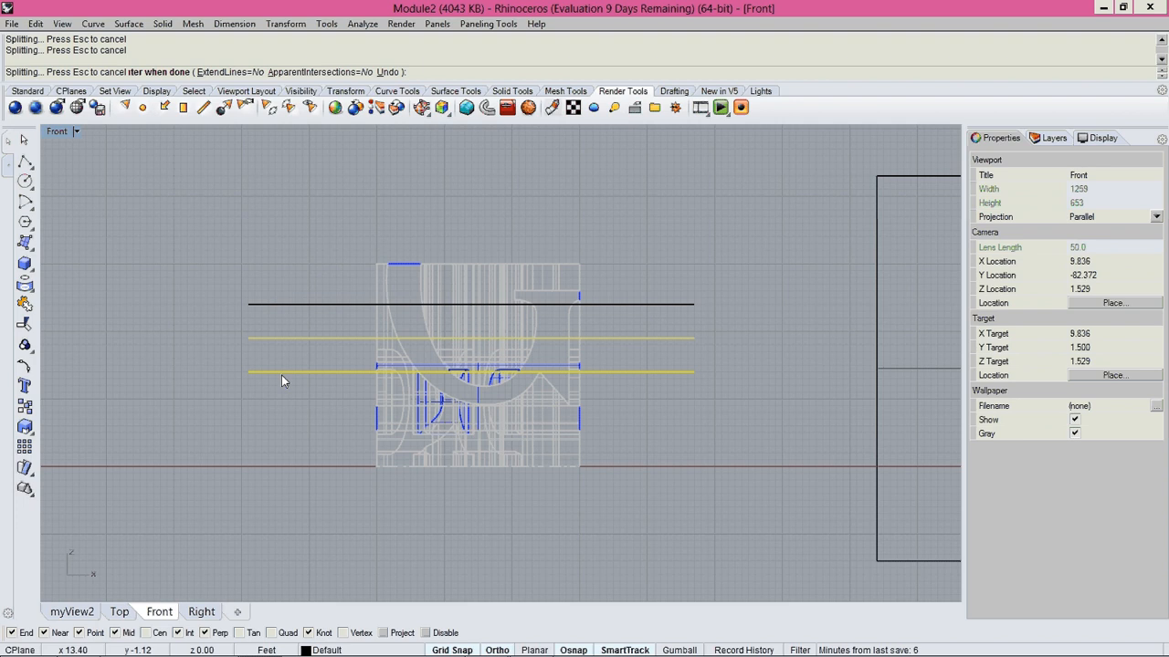
key("ctrl+F3")
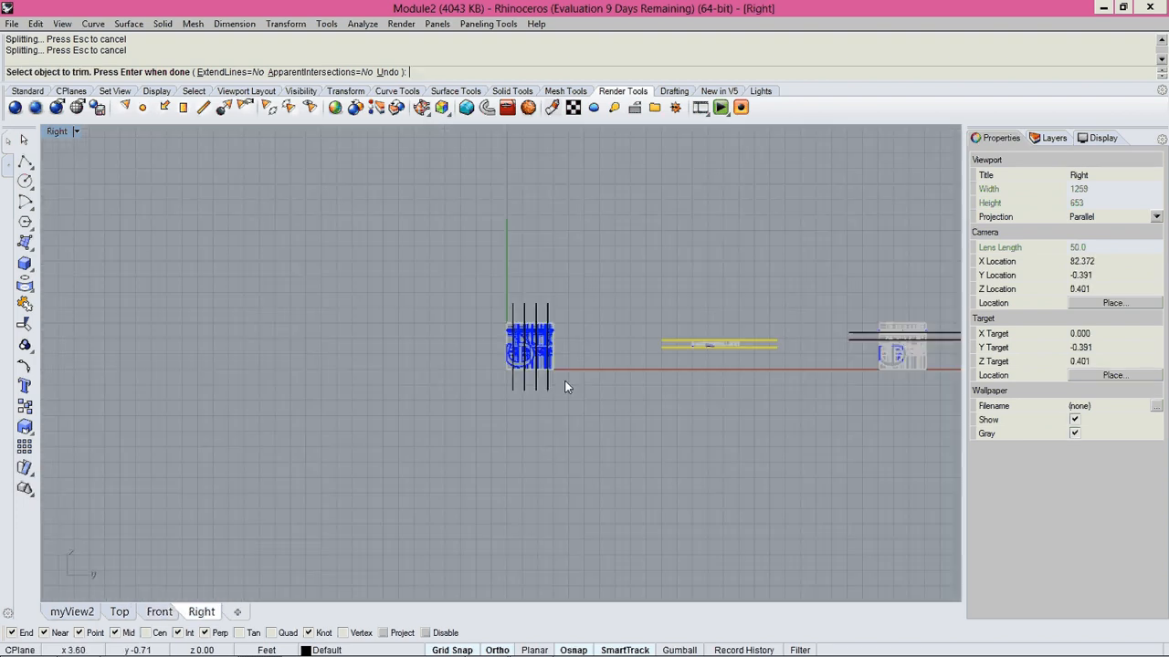
key("ctrl+Tab")
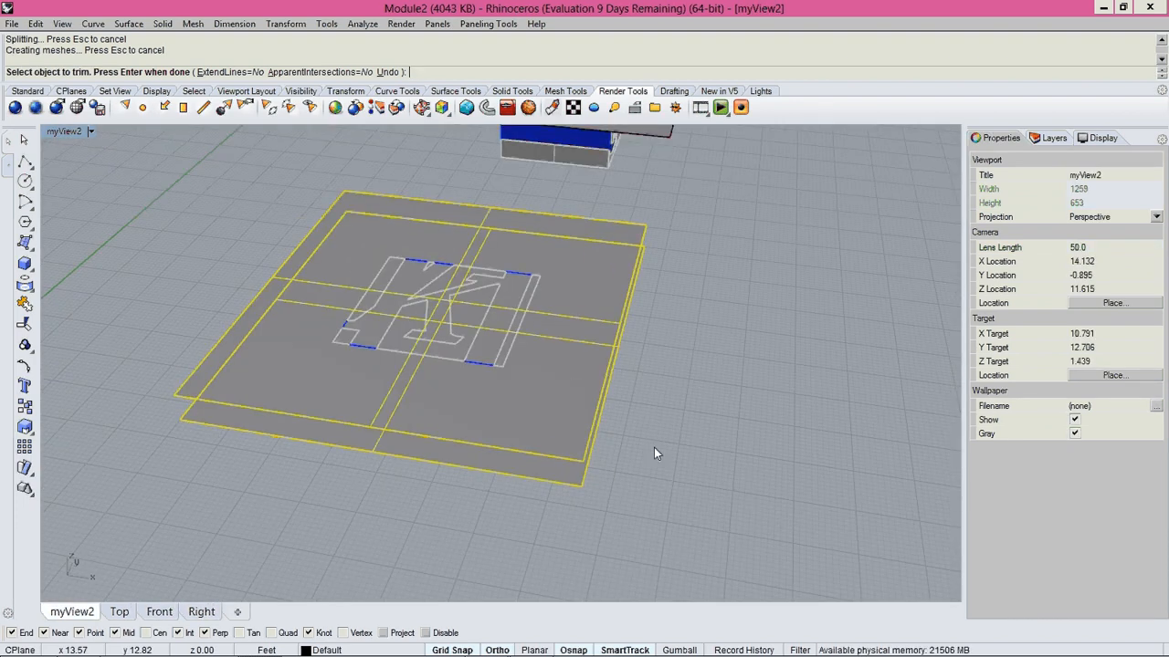
right_click(653, 448)
Delete the two plane surfaces around the first copied cube's slice and cap all of its open polysurfaces.
left_click(550, 445)
key("Delete")
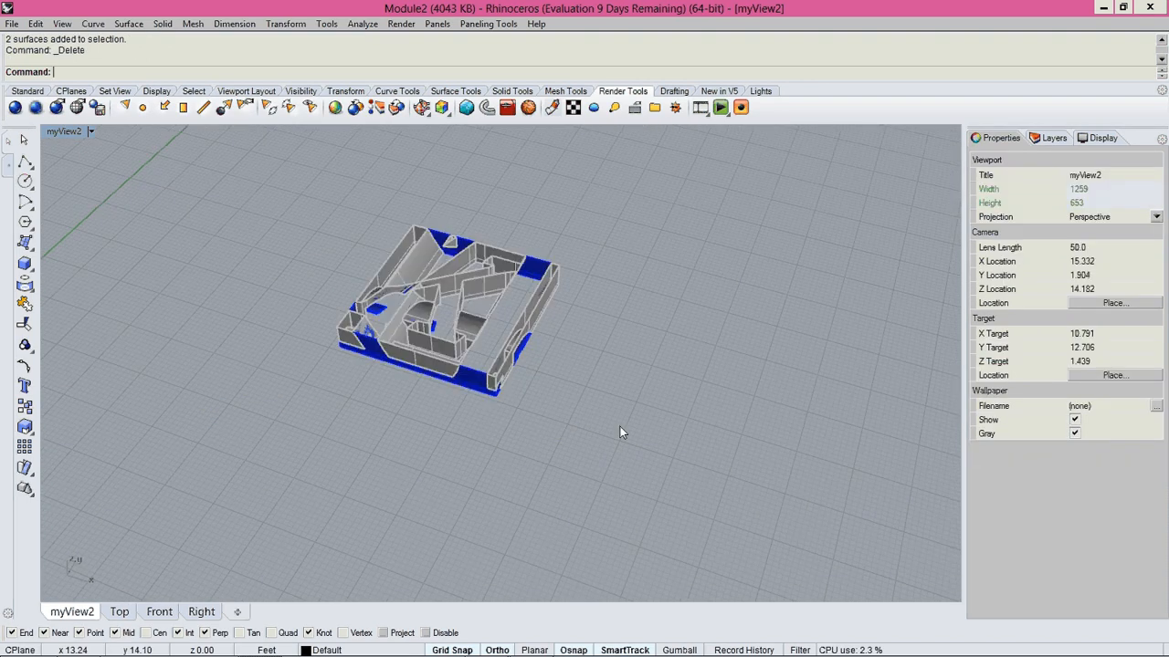
left_click_drag(241, 192, 731, 535)
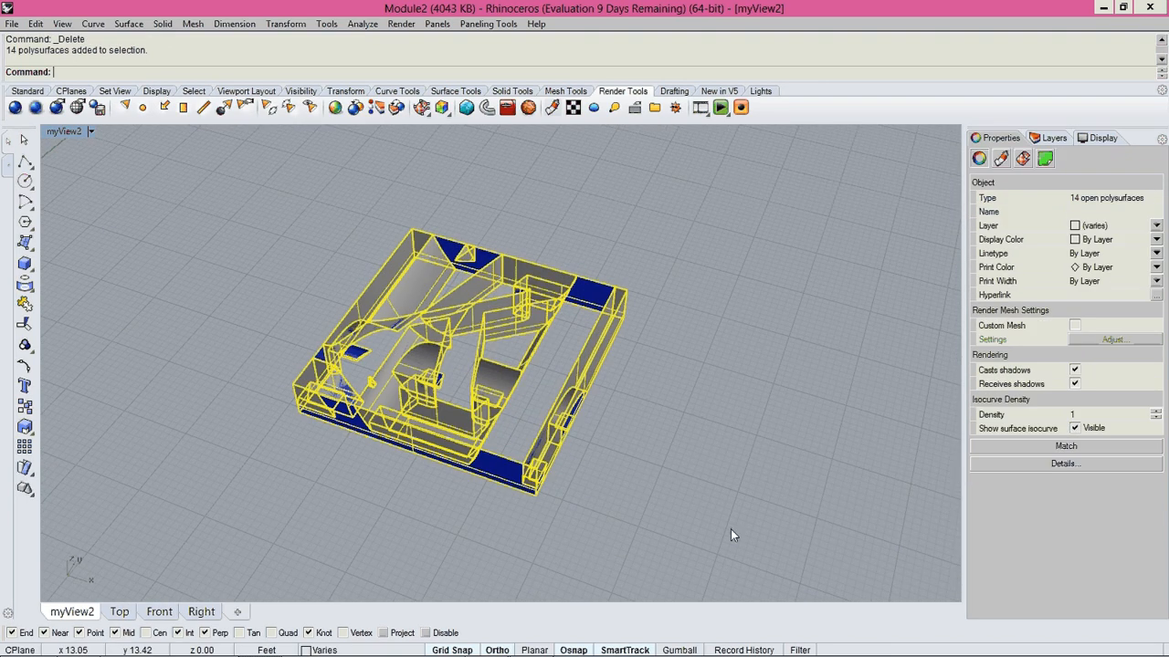
type("cap")
key("Return")
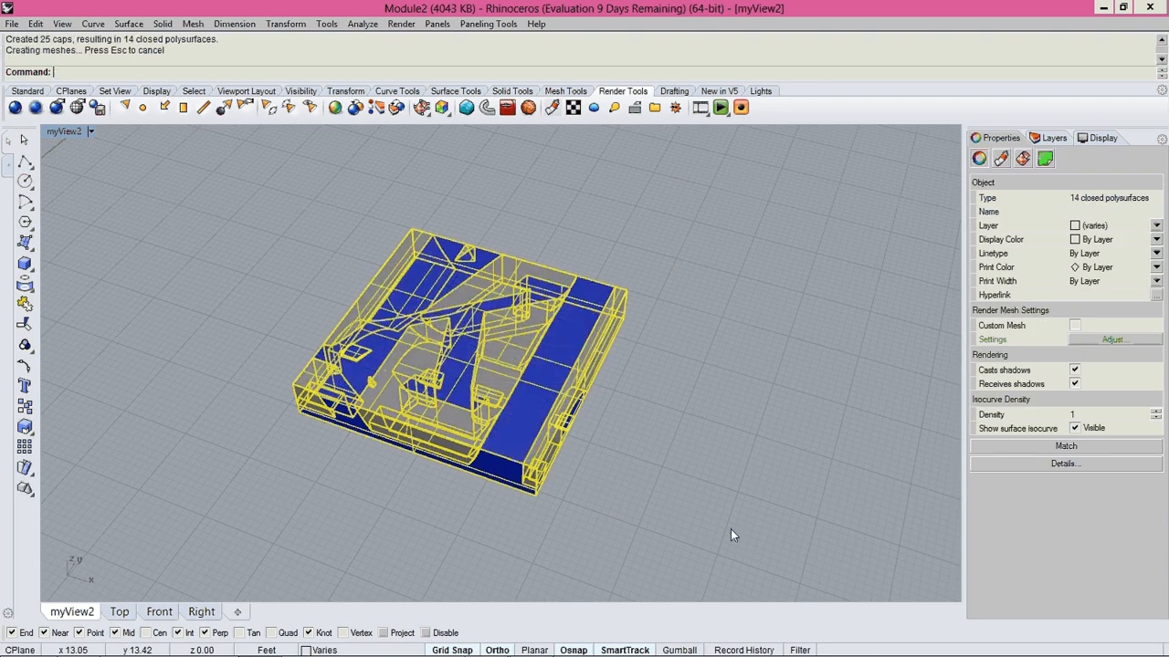
left_click(731, 530)
Try to delete a glass polysurface at one of the square outlines on the slice's underside.
scroll(562, 444, "up", 4)
right_click_drag(562, 445, 598, 206)
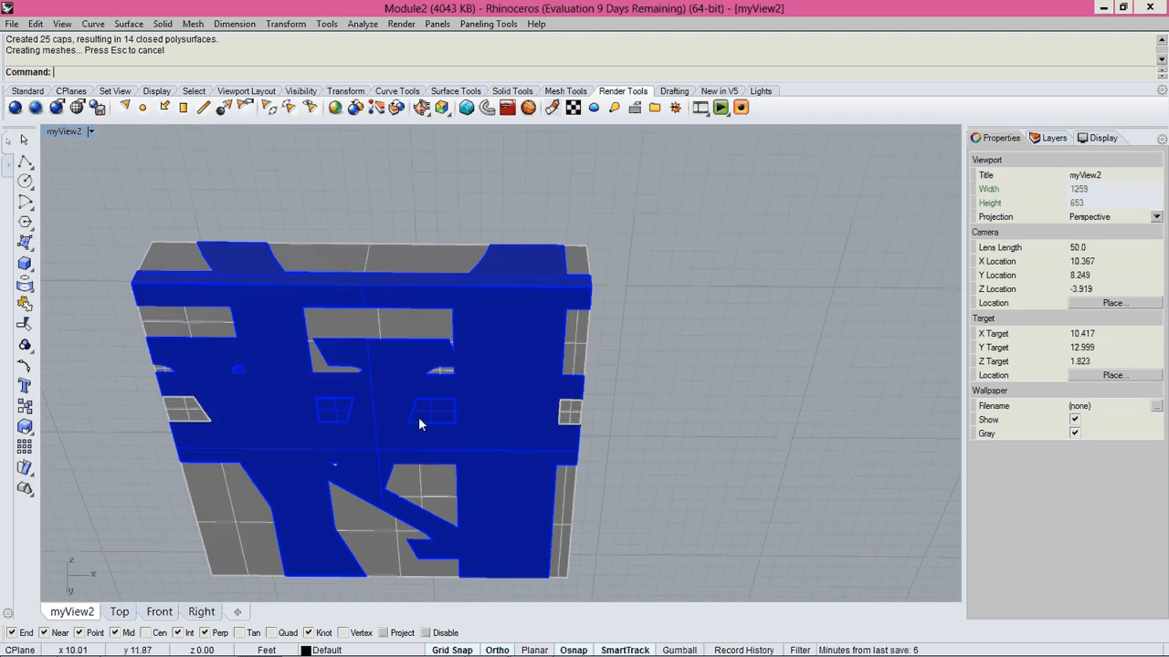
left_click(419, 417)
key("Delete")
right_click_drag(418, 416, 444, 463)
key("ctrl+z")
Delete the two small square-ended glass pieces embedded in the underside of the first copied cube's slice.
scroll(477, 417, "up", 4)
left_click(475, 422)
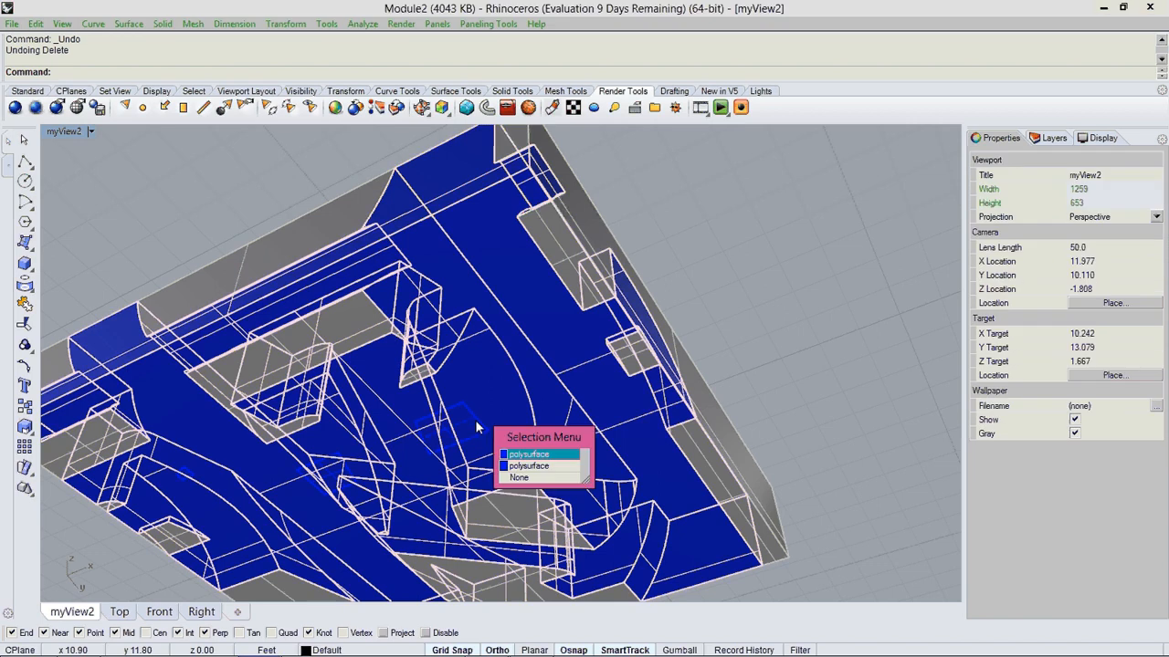
left_click(529, 466)
key("Delete")
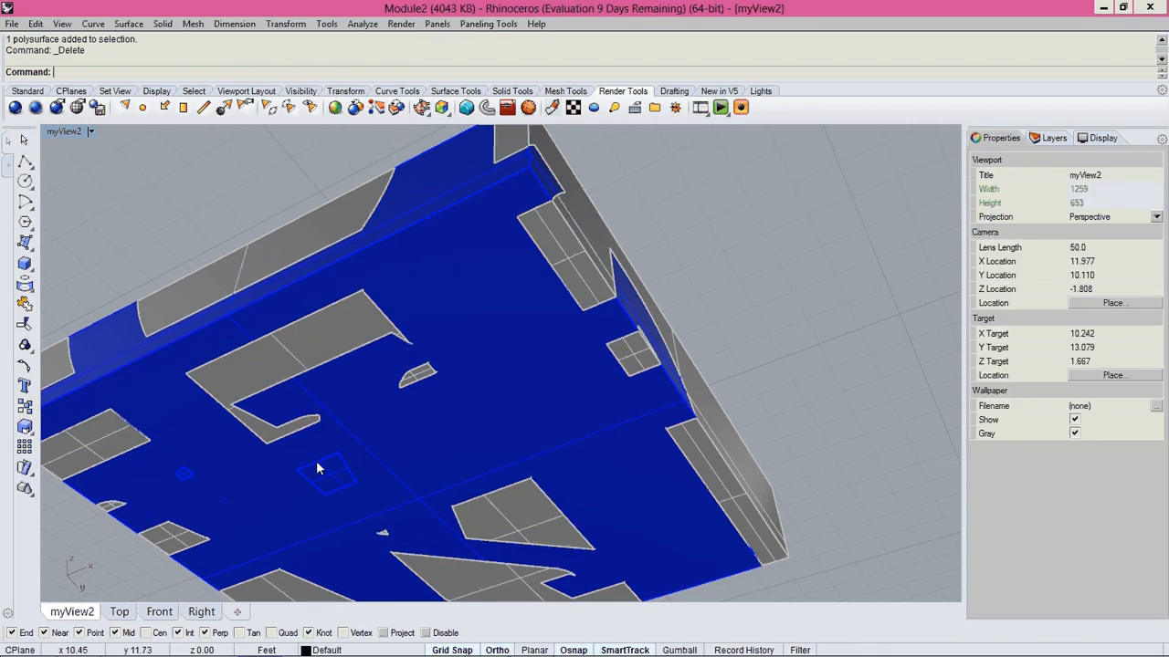
left_click(323, 470)
key("Delete")
Delete the remaining small stray glass pieces embedded in the underside of the first copied cube's slice.
right_click_drag(393, 430, 488, 387)
left_click(139, 395)
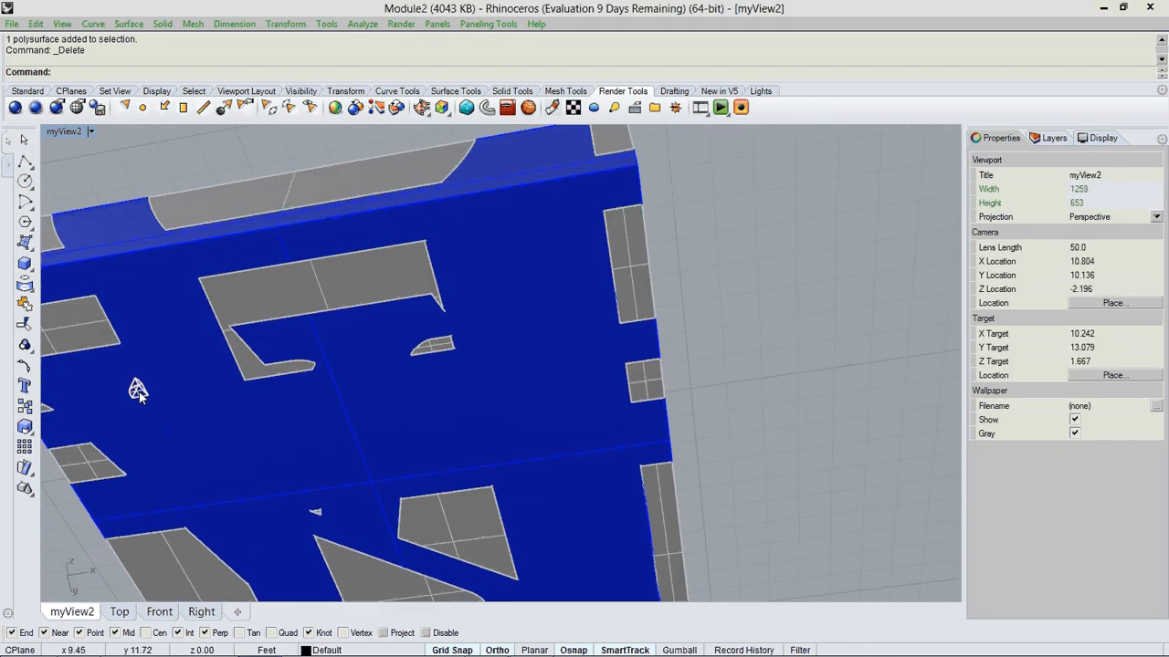
key("Delete")
left_click(139, 391)
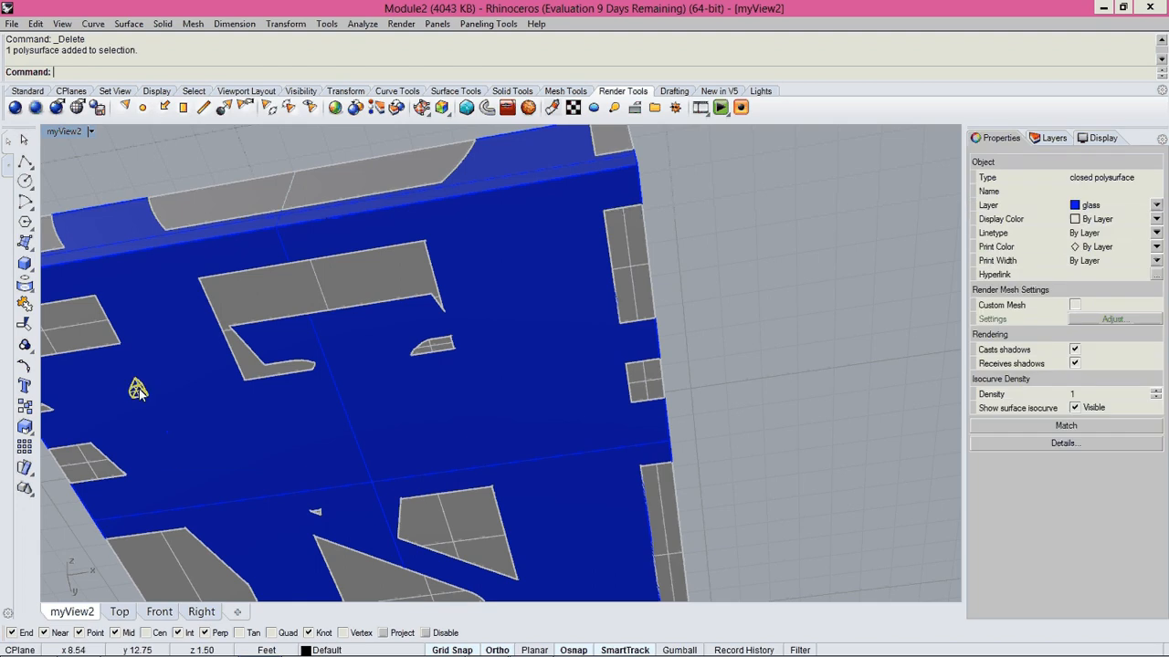
key("Delete")
left_click(170, 438)
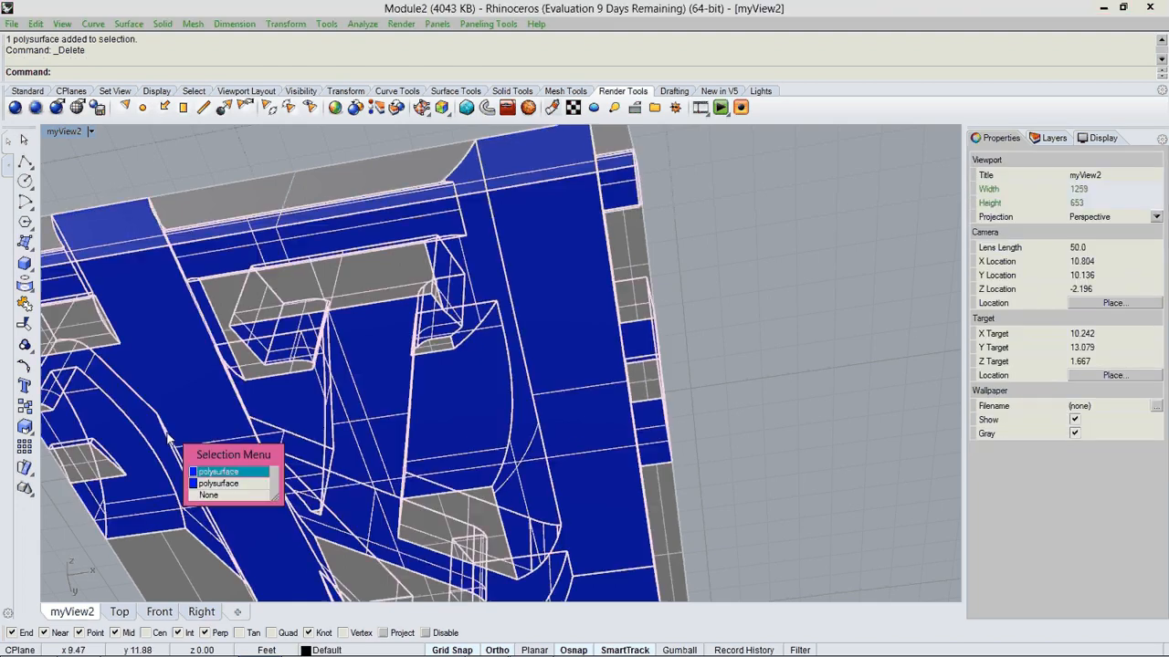
left_click(211, 484)
key("Delete")
Examine the first copied cube's slice from below and above for leftover stray polysurfaces.
scroll(445, 400, "down", 3)
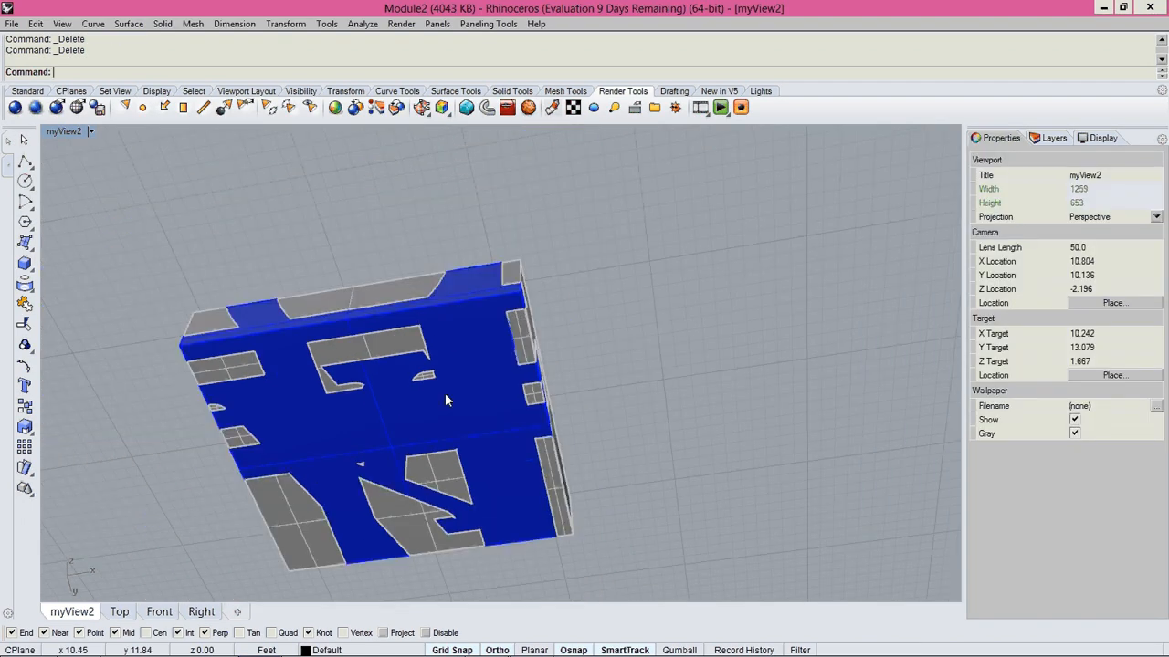
scroll(307, 478, "up", 5)
left_click(306, 473)
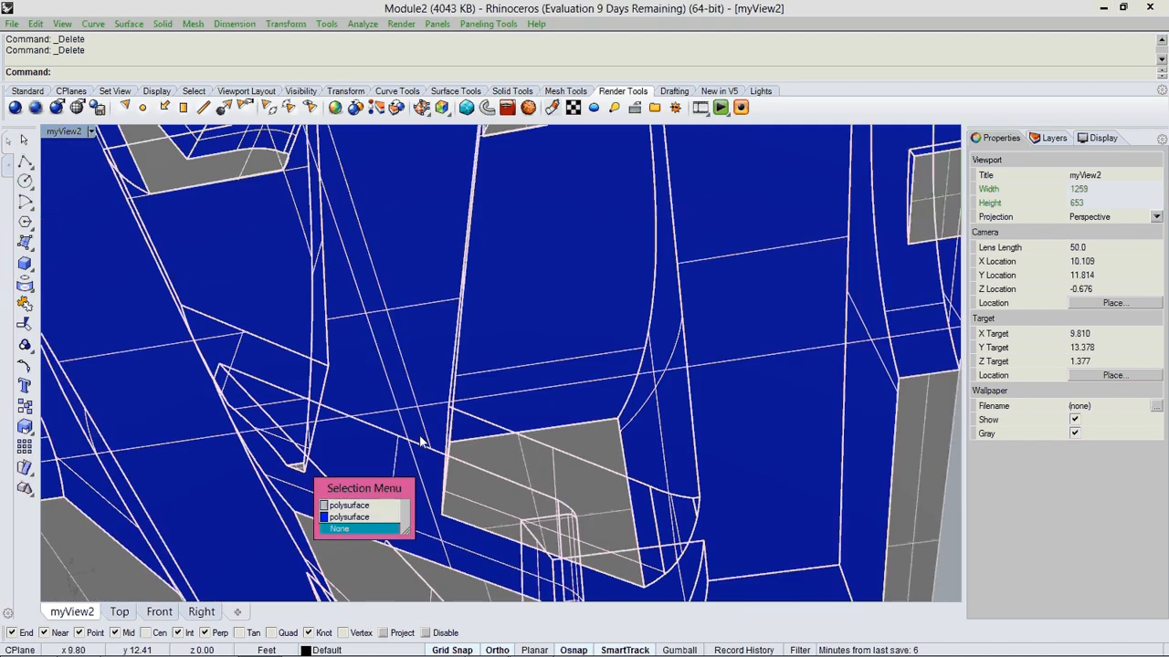
scroll(500, 379, "down", 6)
right_click_drag(517, 342, 438, 467)
scroll(526, 429, "down", 3)
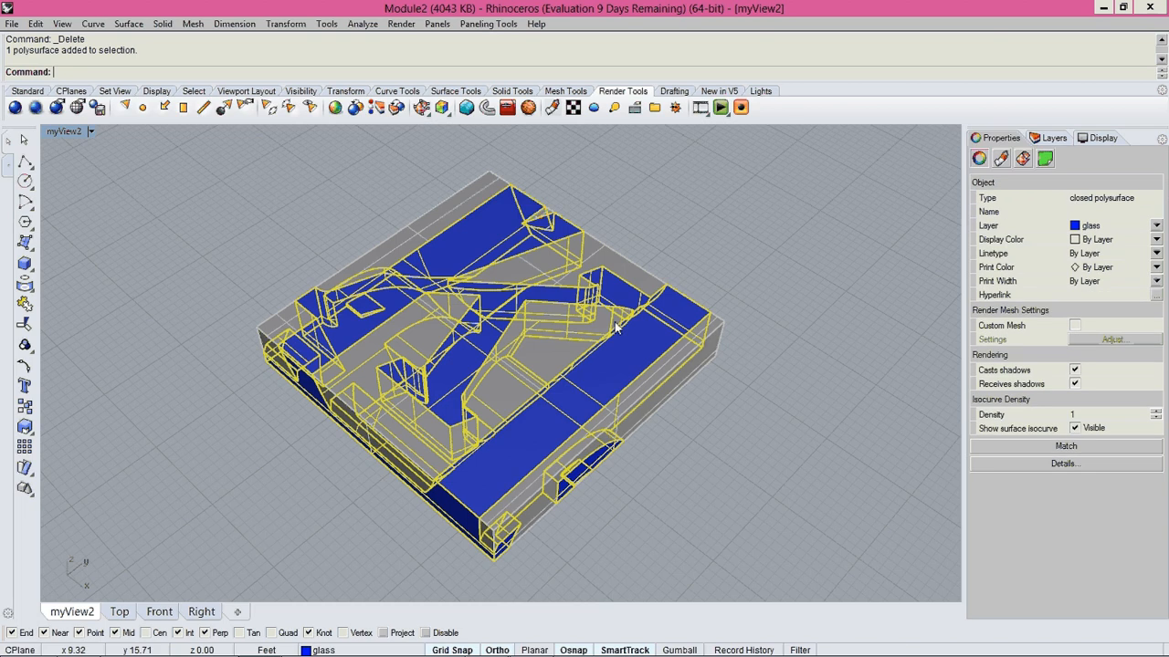
key("Escape")
left_click(362, 387)
left_click(293, 334)
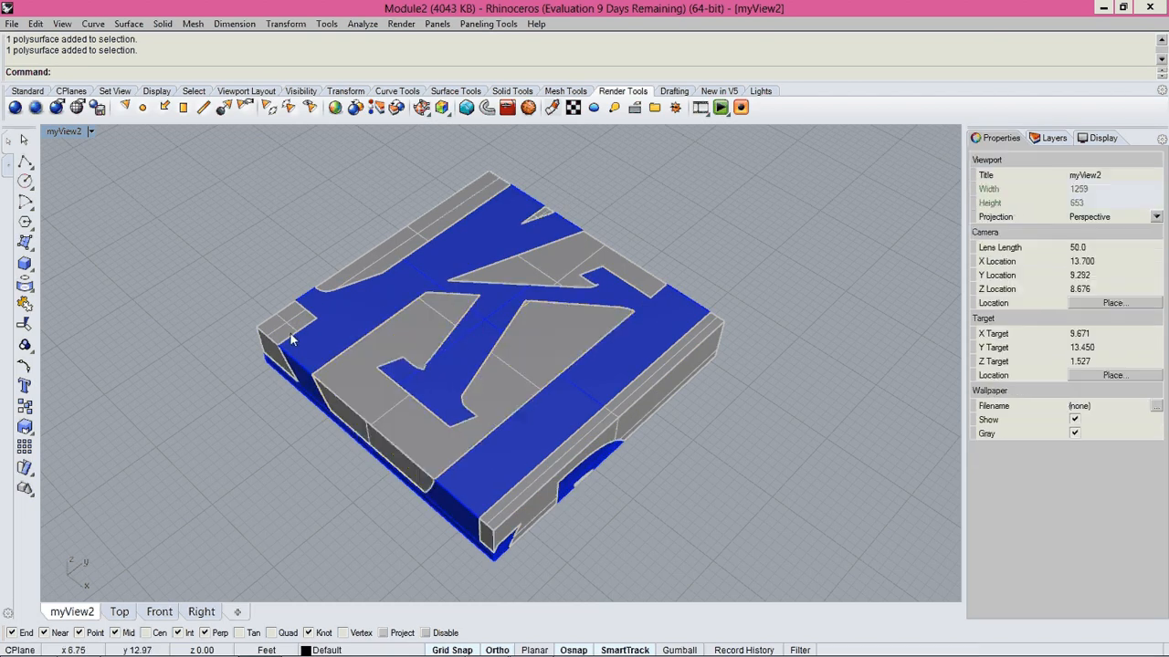
right_click_drag(533, 292, 650, 356)
Move the first copied cube's finished slice next to the other finished slice near the original cube.
scroll(650, 356, "down", 10)
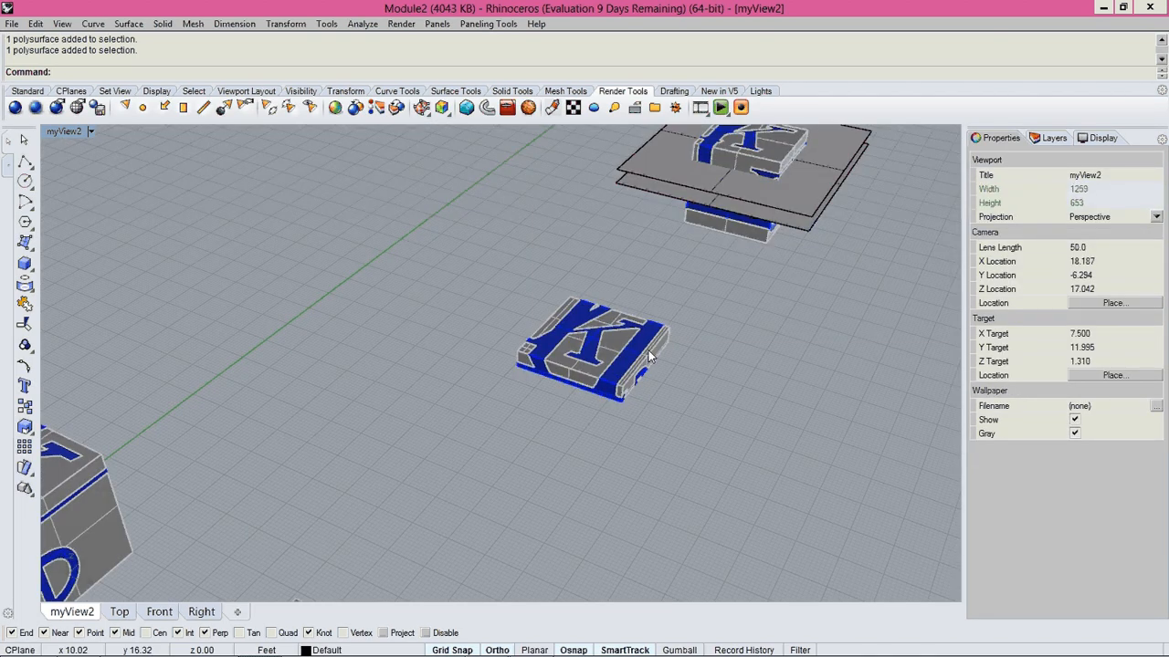
scroll(650, 356, "down", 5)
right_click_drag(522, 297, 594, 323)
left_click(594, 323)
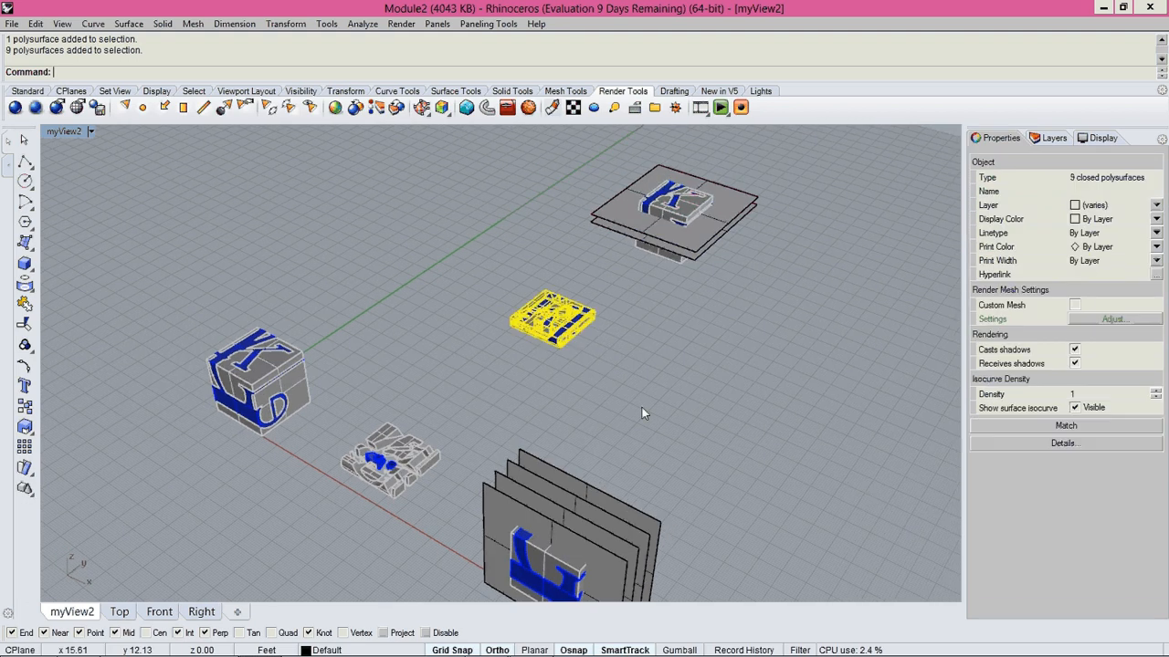
type("m")
key("Return")
scroll(627, 367, "up", 2)
left_click(706, 345)
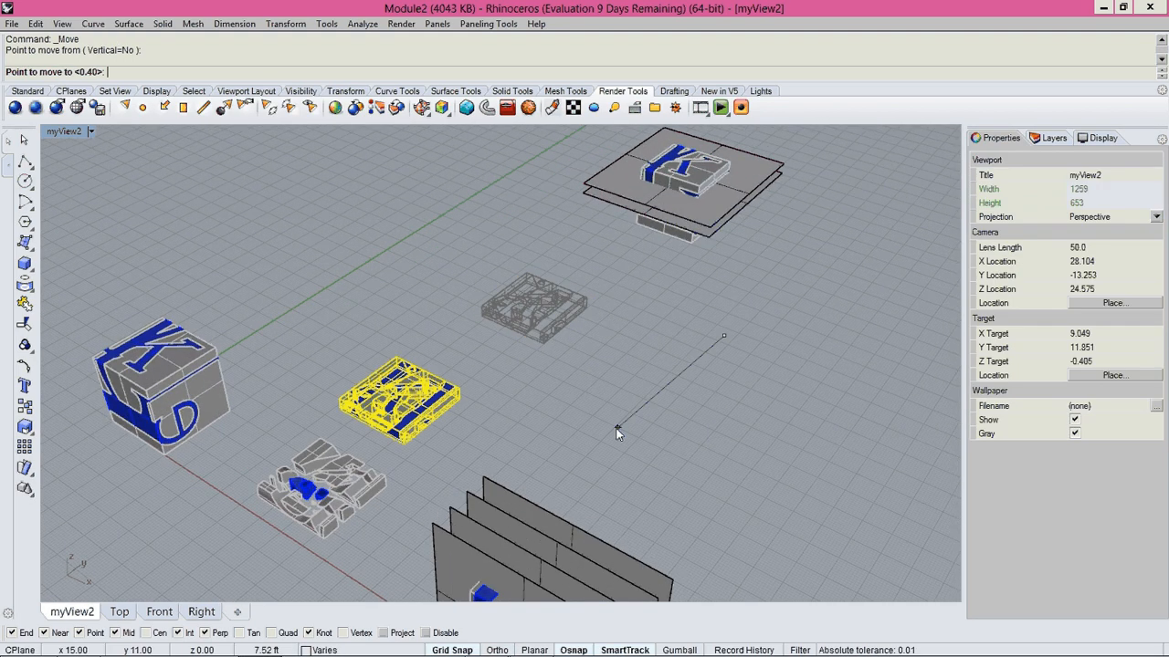
left_click(662, 454)
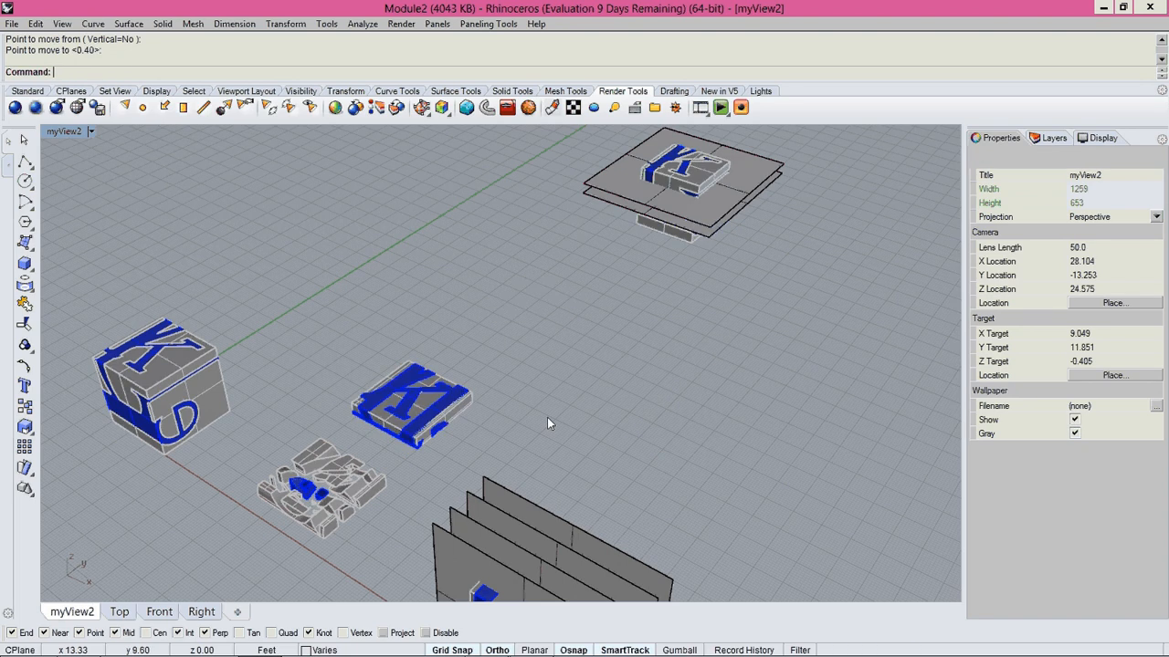
Trim away everything above the upper plane surface of the second copied cube, using both plane surfaces as cutting objects.
mouse_move(547, 424)
right_mouse_down()
mouse_move(571, 349)
mouse_move(550, 430)
right_mouse_up()
scroll(565, 418, "up", 8)
right_click_drag(702, 220, 625, 439, "shift")
type("Trim")
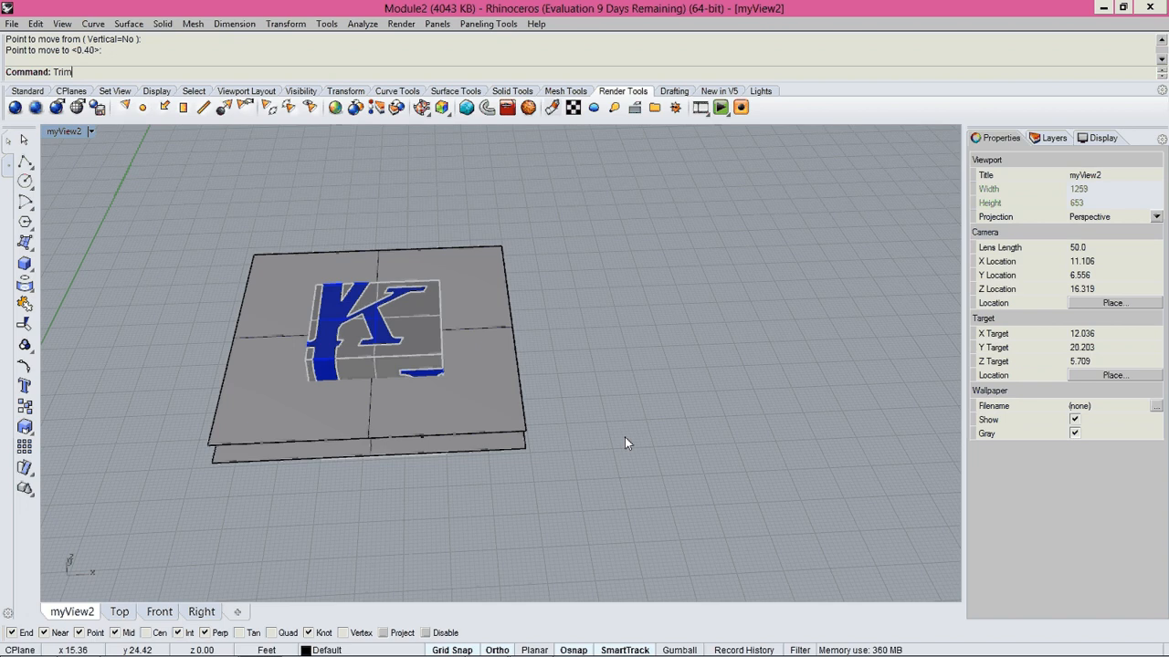
key("Return")
left_click_drag(557, 493, 506, 413)
key("Return")
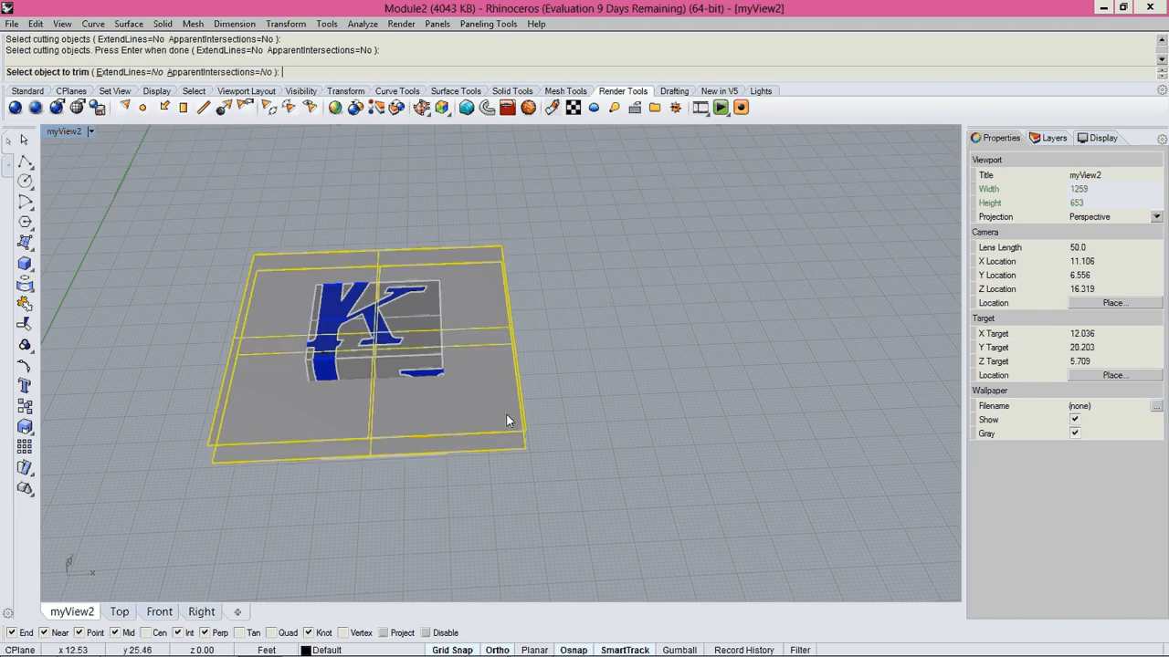
key("ctrl+F2")
left_click_drag(690, 192, 317, 306)
Trim away the geometry below the lower plane surface of the second copied cube and finish the Trim.
left_click_drag(766, 551, 360, 379)
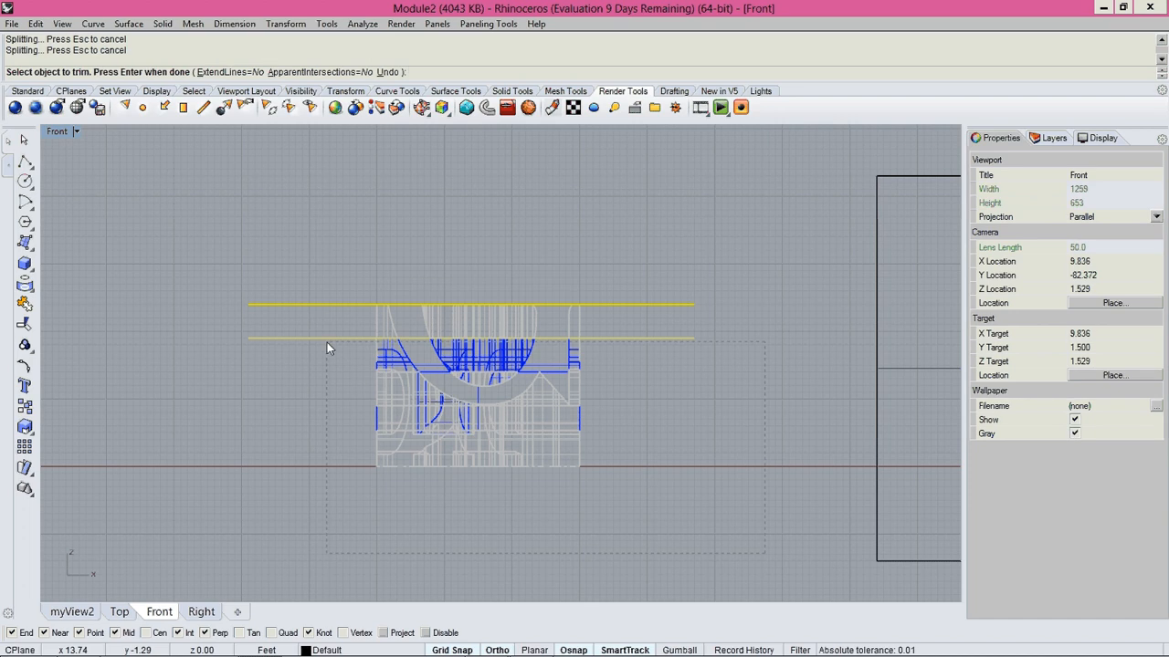
left_click_drag(326, 341, 325, 340)
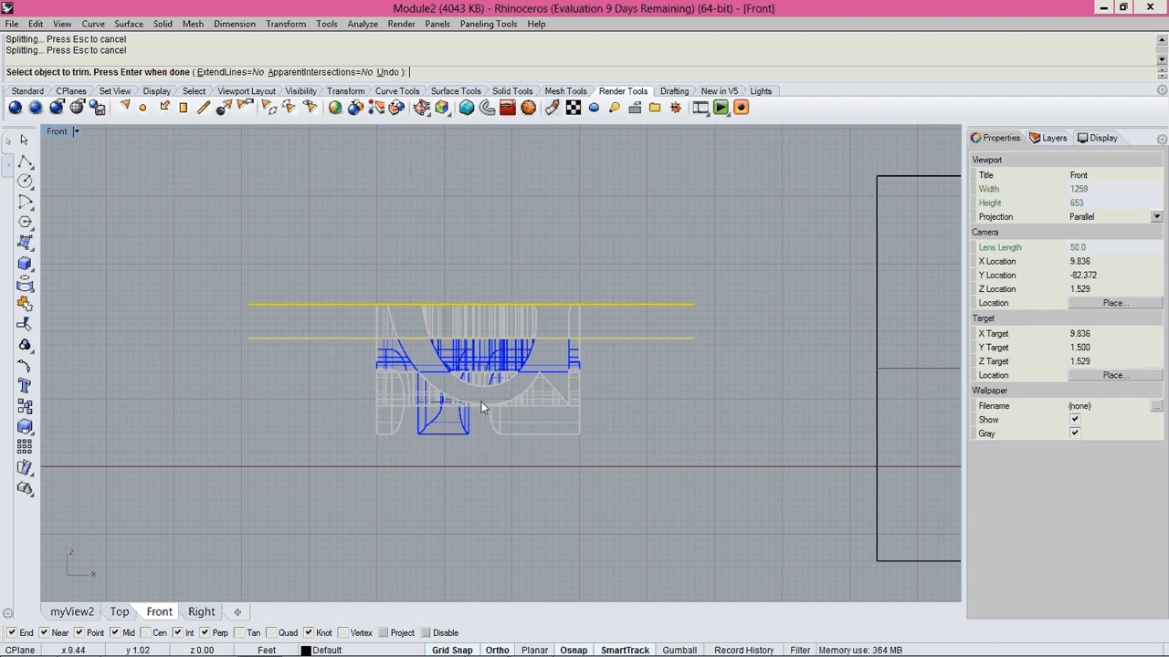
scroll(474, 376, "up", 2)
key("Return")
Delete the leftover polysurfaces below the lower plane surface in the Front view, and both plane surfaces around the second copied cube's slice.
left_click_drag(765, 518, 214, 324)
key("Delete")
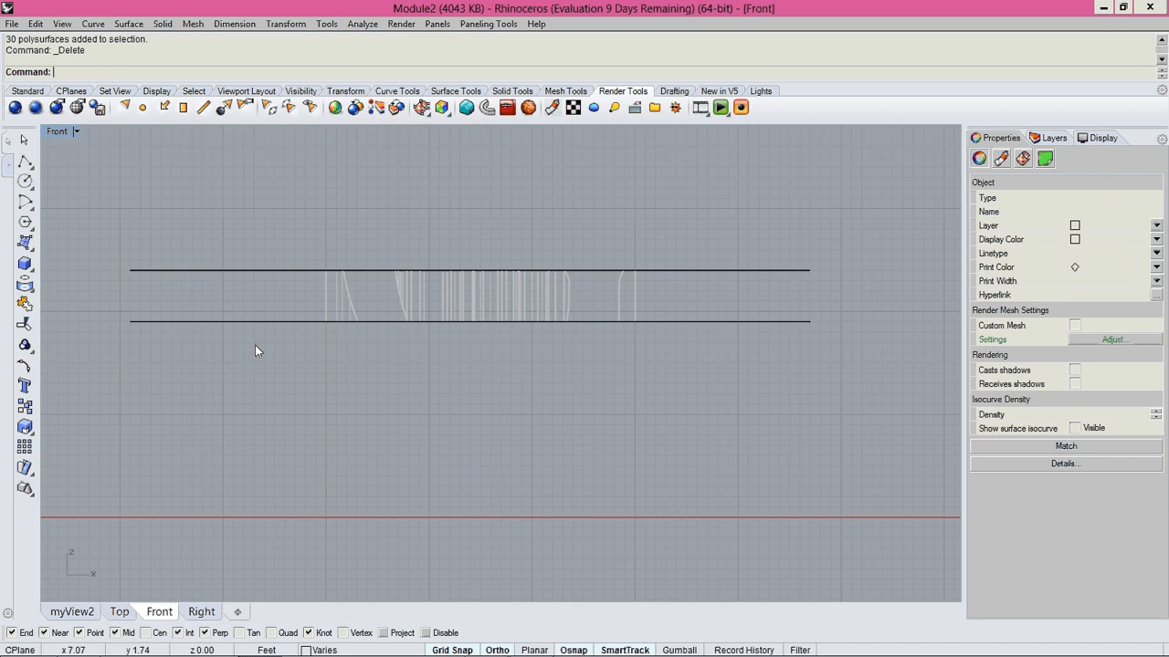
right_click_drag(486, 354, 412, 378)
key("ctrl+Tab")
key("ctrl+Tab")
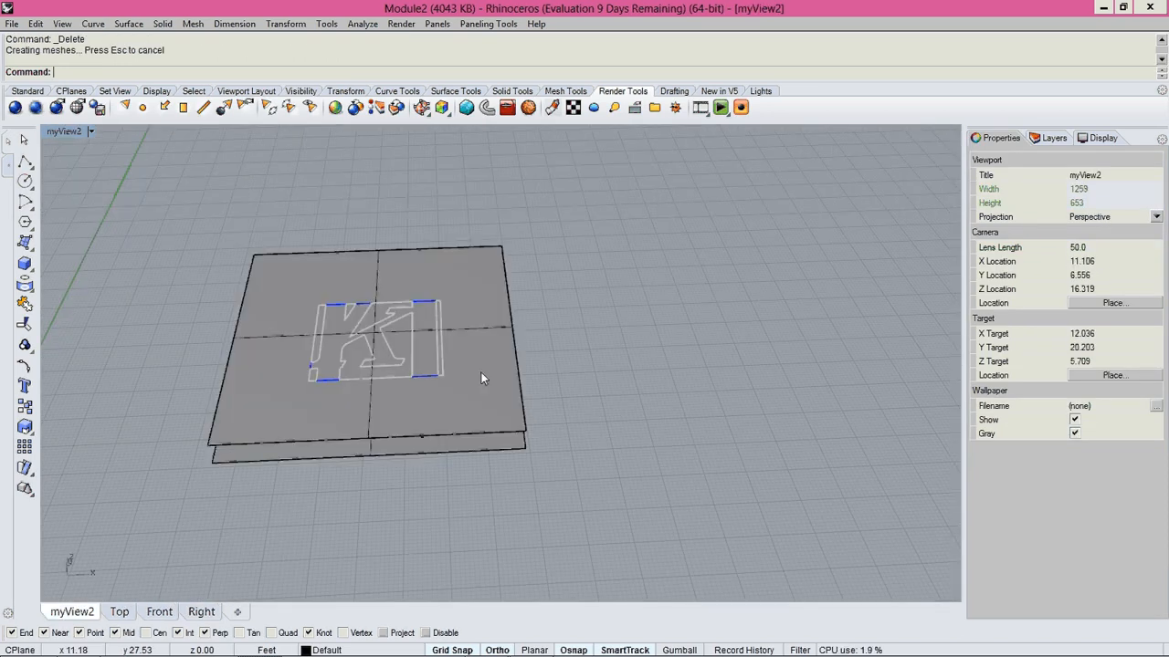
left_click(481, 372)
key("Delete")
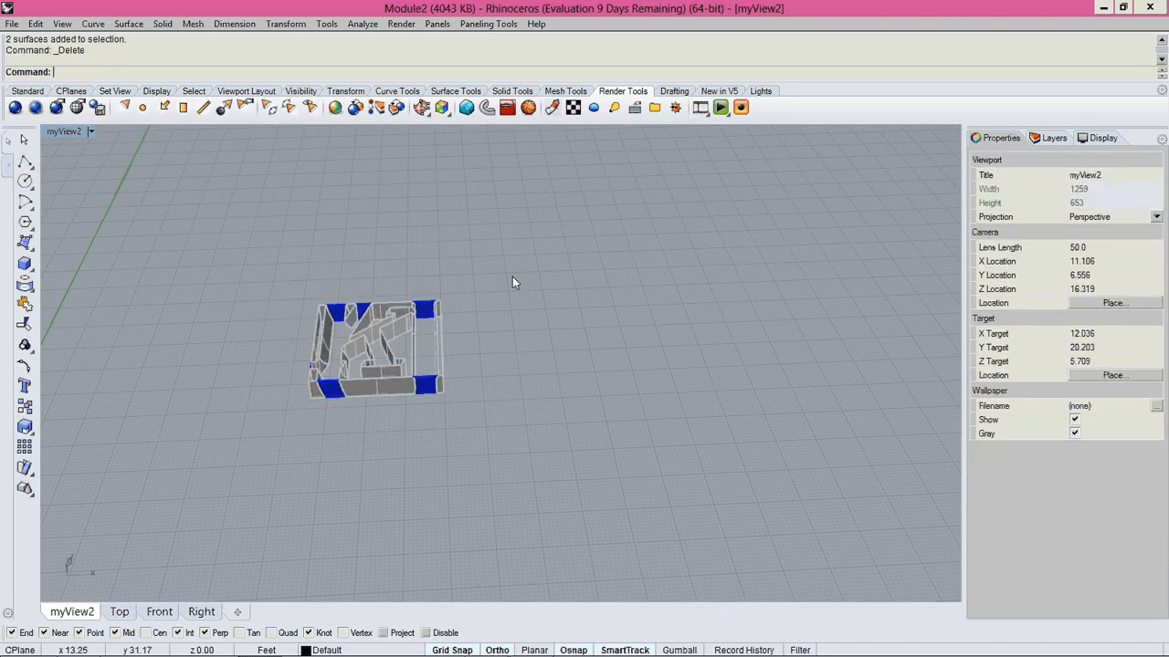
Cap all open polysurfaces of the second copied cube's slice.
left_click_drag(512, 277, 226, 437)
type("Cap")
key("Return")
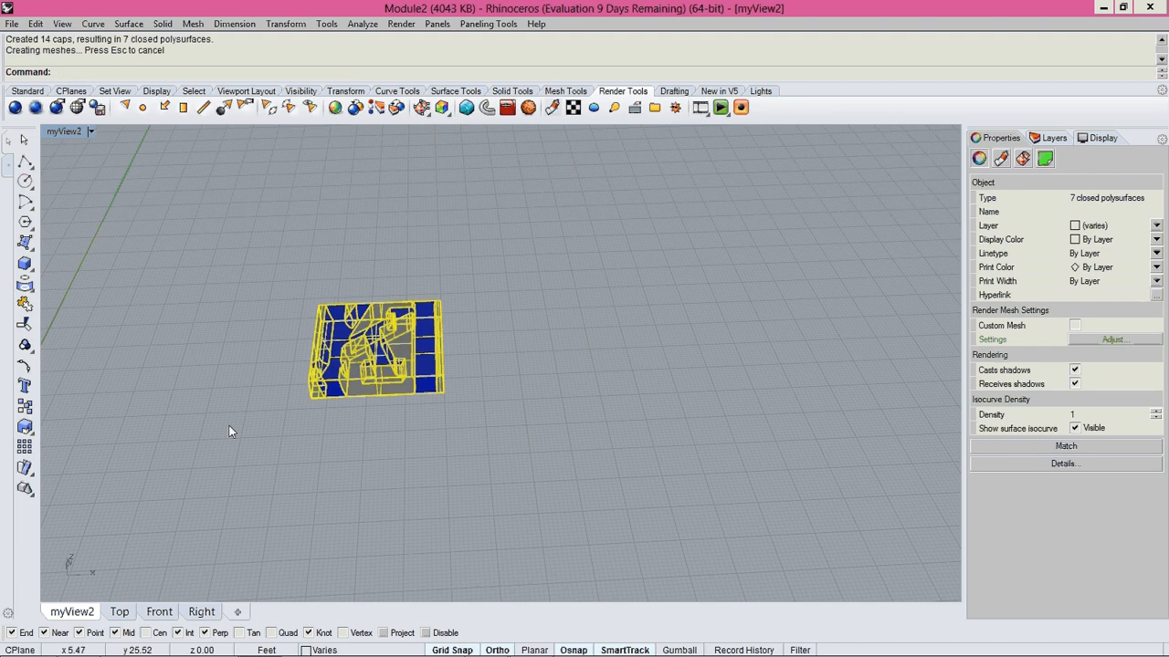
left_click(229, 425)
Zoom to the second copied cube's capped slice and inspect its top and underside for stray glass pieces.
scroll(366, 374, "up", 6)
right_click_drag(365, 374, 470, 564)
scroll(443, 548, "down", 6)
scroll(448, 525, "down", 6)
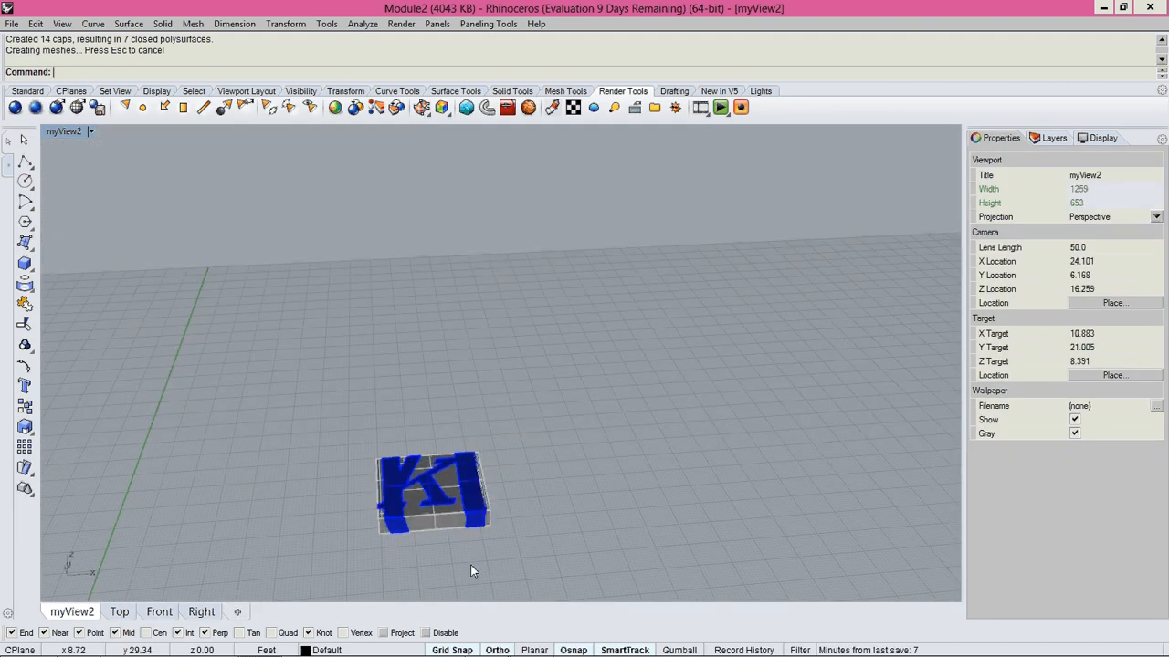
left_click_drag(347, 436, 582, 576)
type("Z")
key("Return")
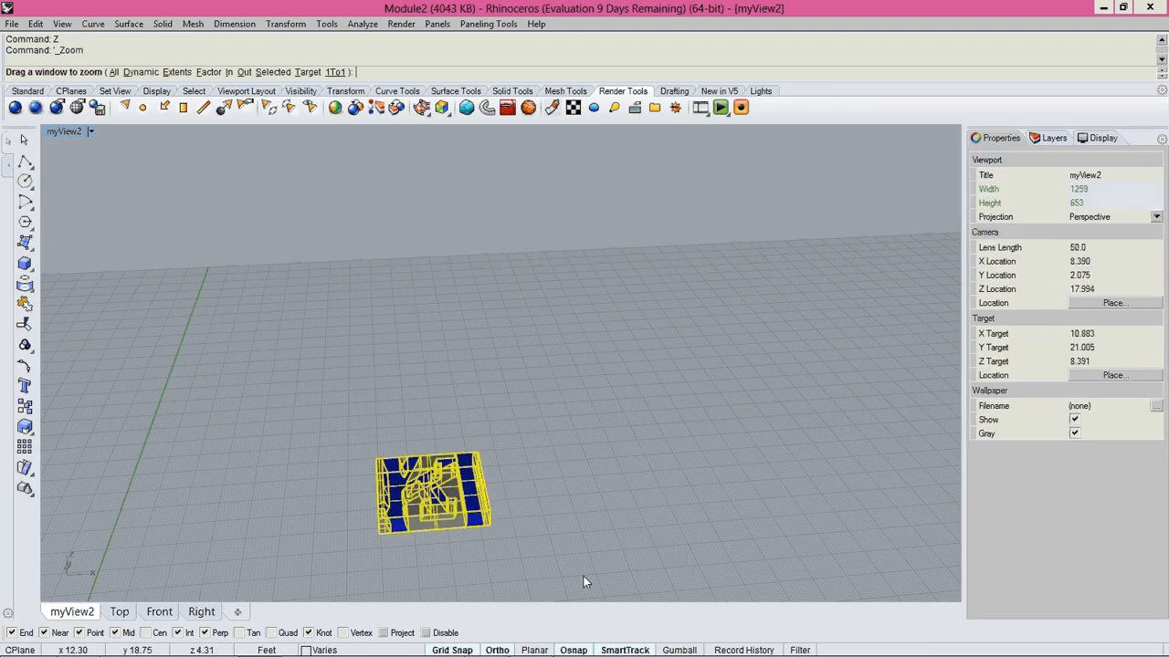
type("s")
key("Return")
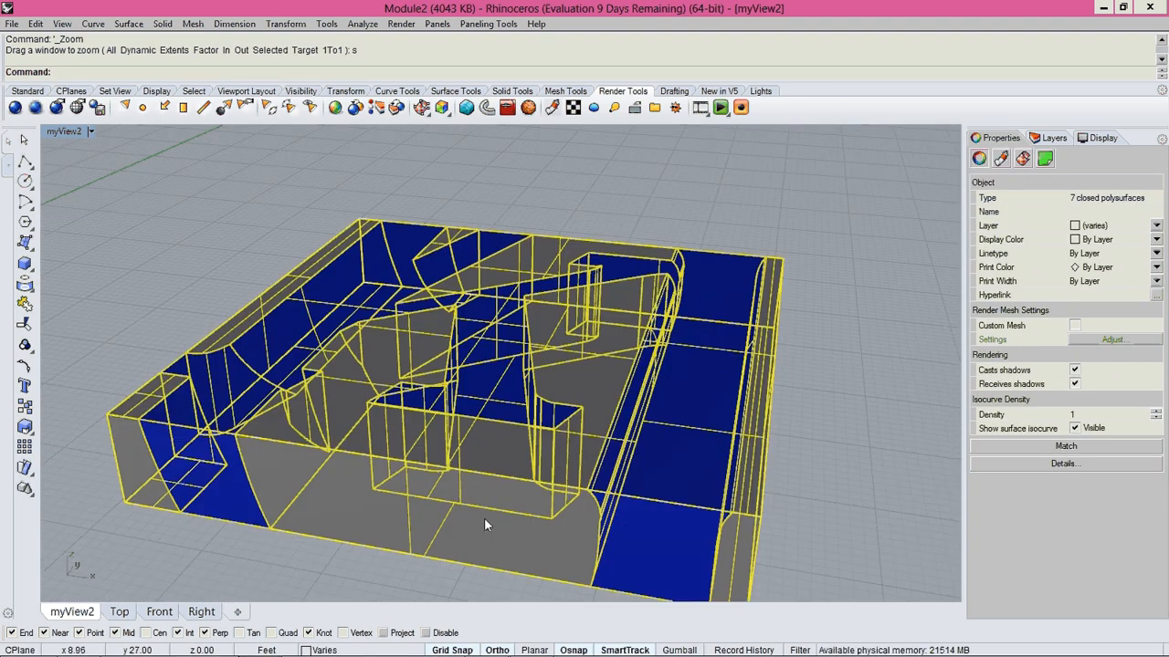
key("Escape")
right_click_drag(664, 513, 585, 299)
left_click(450, 334)
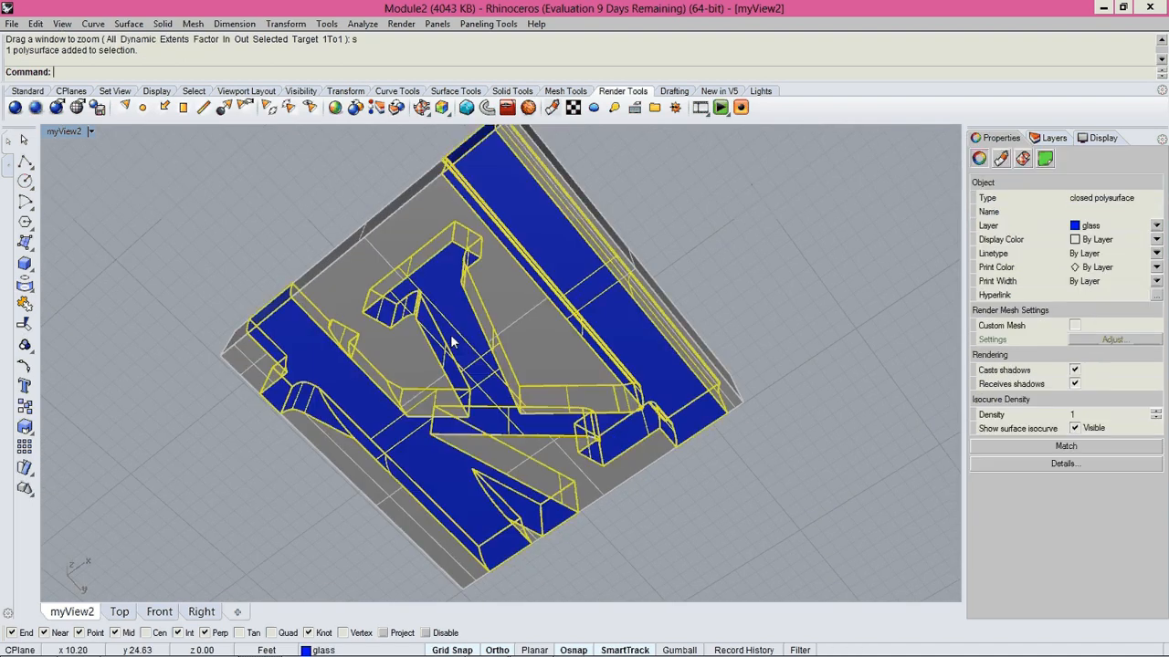
left_click(715, 311)
Undo the capping and the deletions of the plane surfaces and leftover polysurfaces, back to the trimmed second copied cube.
scroll(508, 309, "down", 6)
right_click_drag(509, 314, 535, 467)
scroll(535, 467, "down", 7)
right_click_drag(531, 411, 543, 360)
scroll(533, 426, "down", 6)
left_click_drag(486, 308, 603, 407)
right_click_drag(603, 406, 630, 321, "shift")
key("Delete")
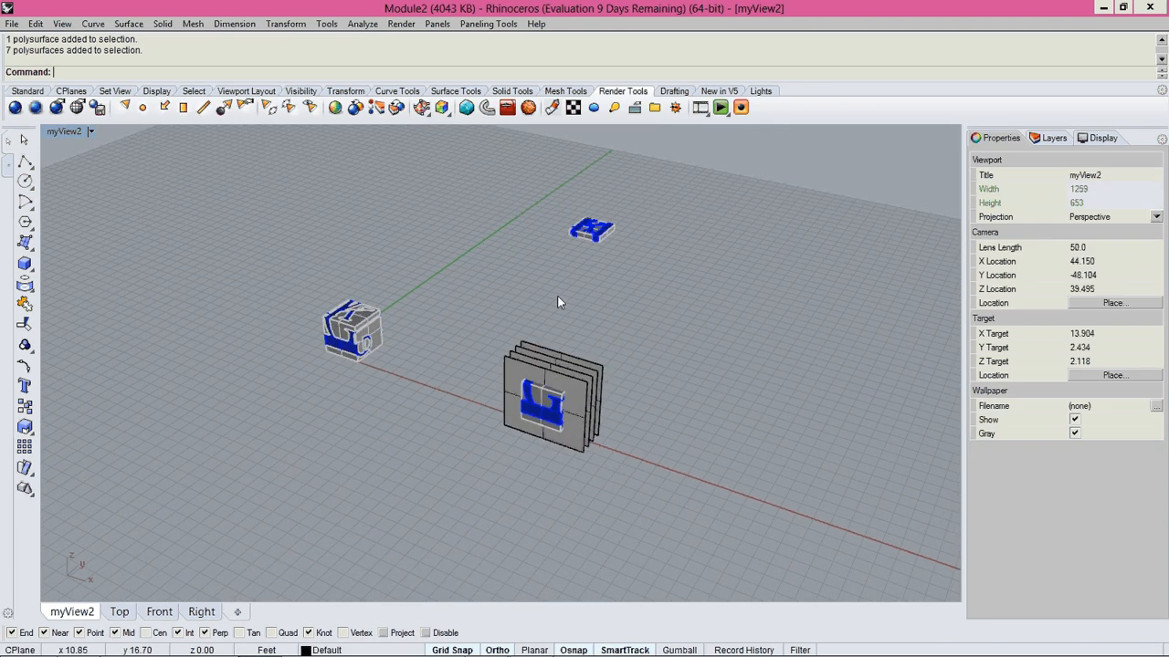
key("ctrl+z")
key("ctrl+z")
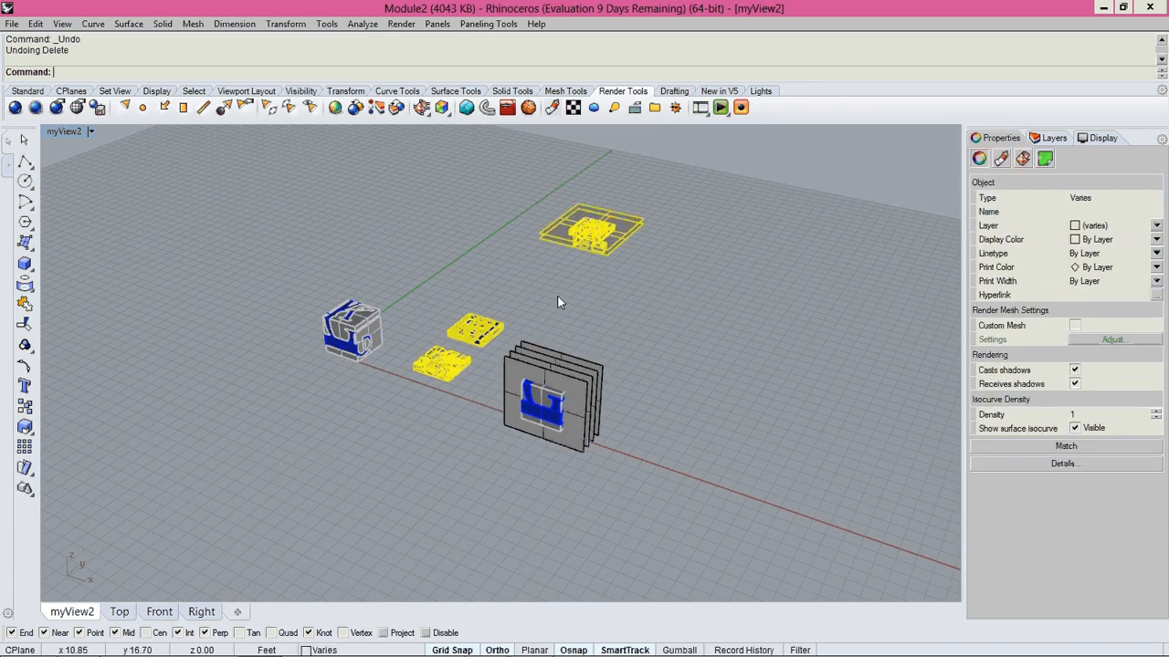
key("Escape")
Delete the two plane surfaces around the second copied cube's slice.
scroll(571, 387, "up", 6)
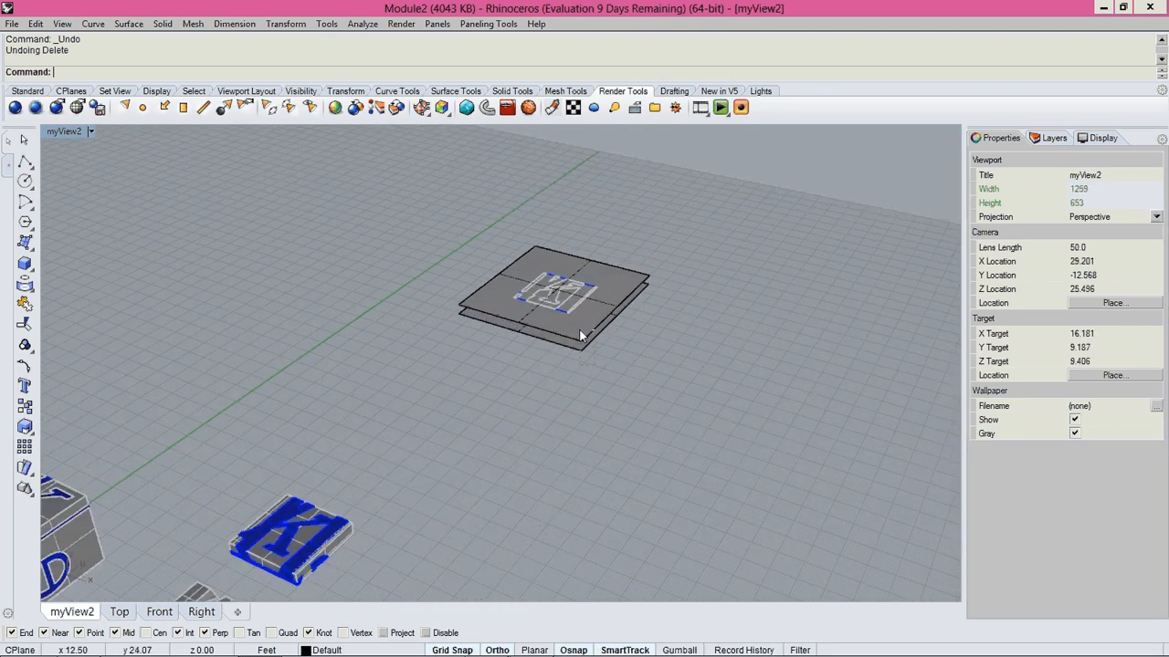
left_click(581, 338)
key("Delete")
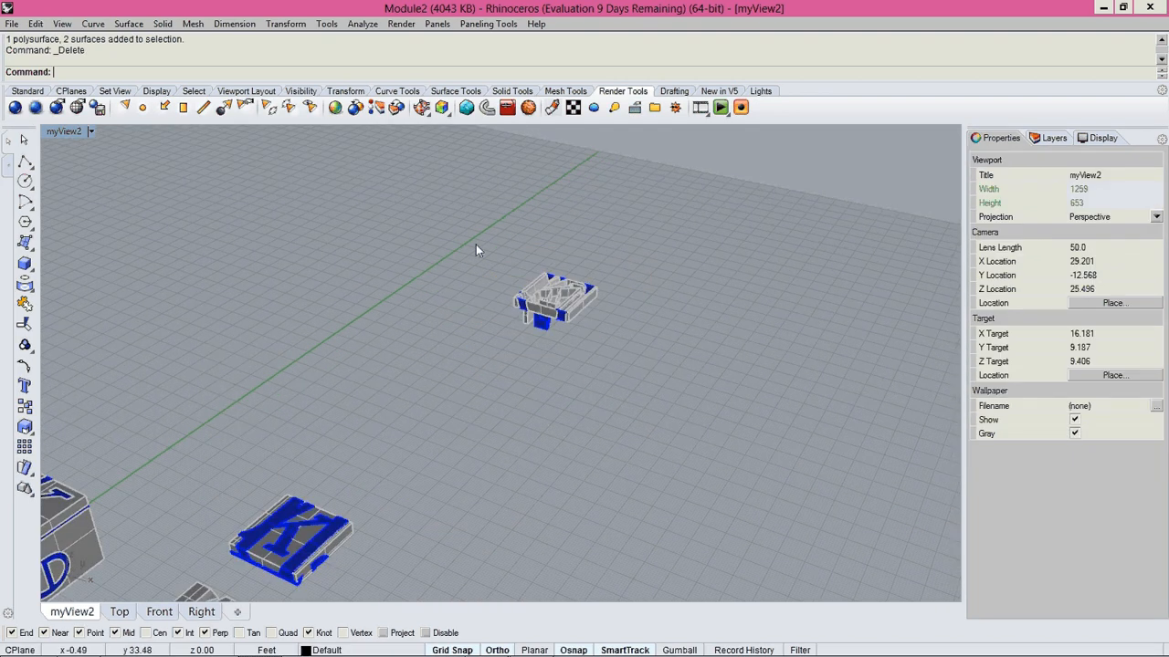
Delete only the leftover closed polysurfaces beneath the second copied cube's slice, selecting them in the Right view.
scroll(538, 305, "up", 5)
right_click_drag(602, 368, 904, 411)
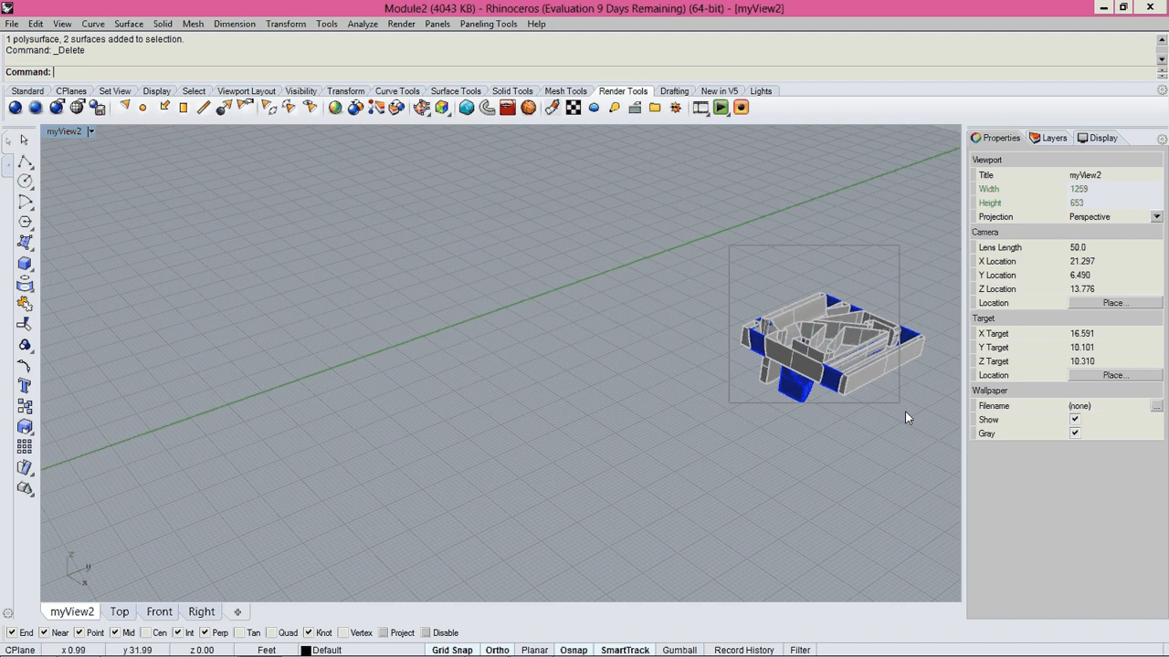
left_click_drag(905, 412, 935, 424)
left_click(120, 611)
left_click(158, 611)
scroll(459, 440, "down", 4)
left_click(238, 414)
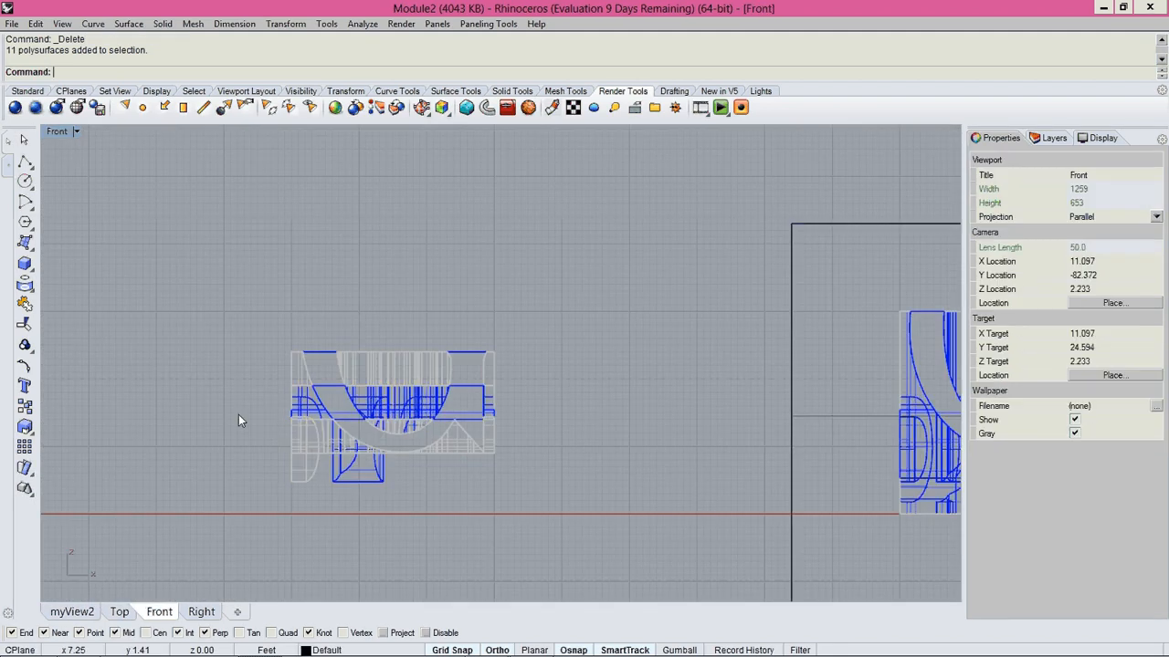
scroll(461, 432, "down", 9)
left_click(201, 612)
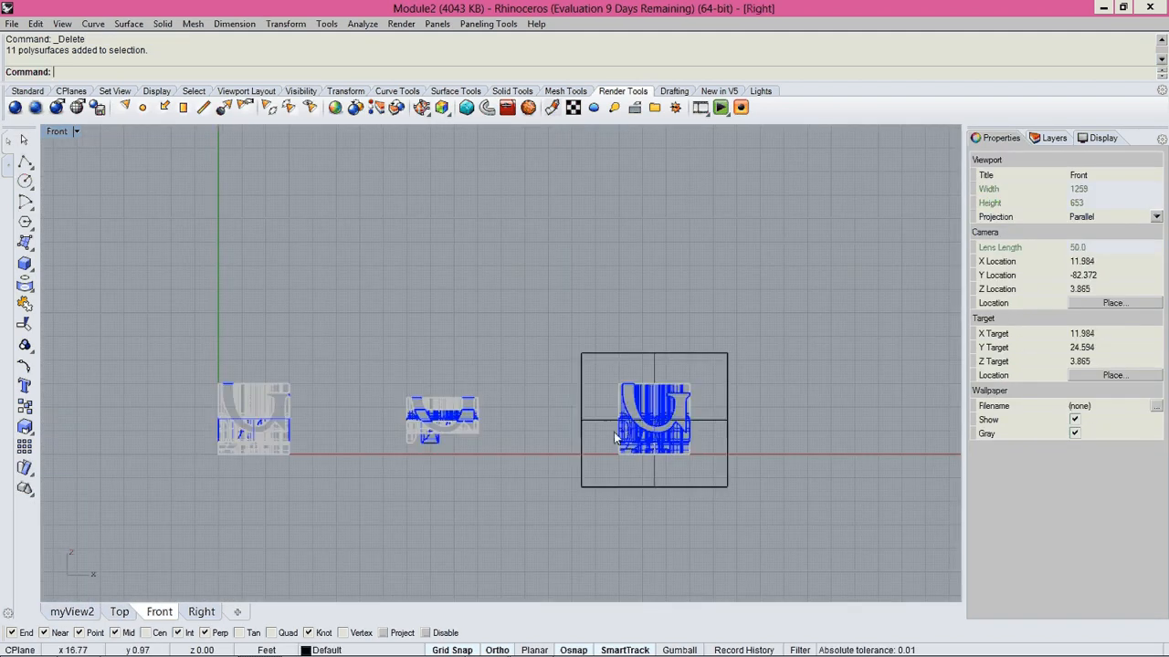
right_click_drag(721, 377, 554, 386)
scroll(554, 385, "up", 6)
left_click_drag(554, 386, 673, 335)
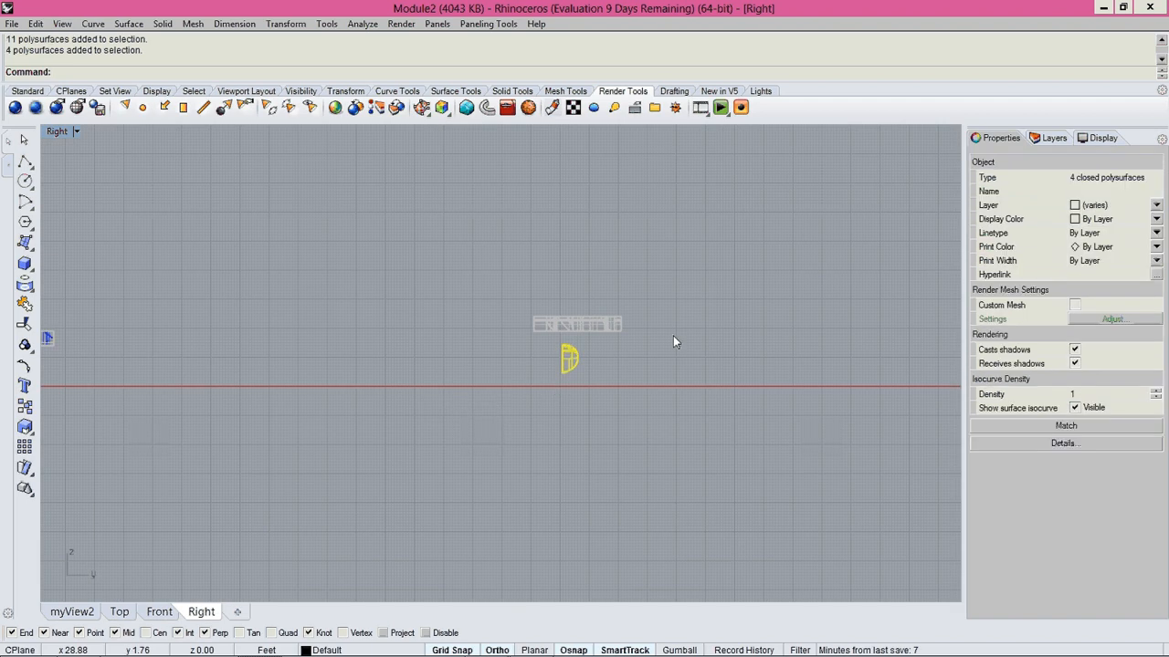
key("Delete")
Select the open polysurfaces of the second copied cube's slice in the Top view and cap them all.
left_click_drag(462, 261, 686, 380)
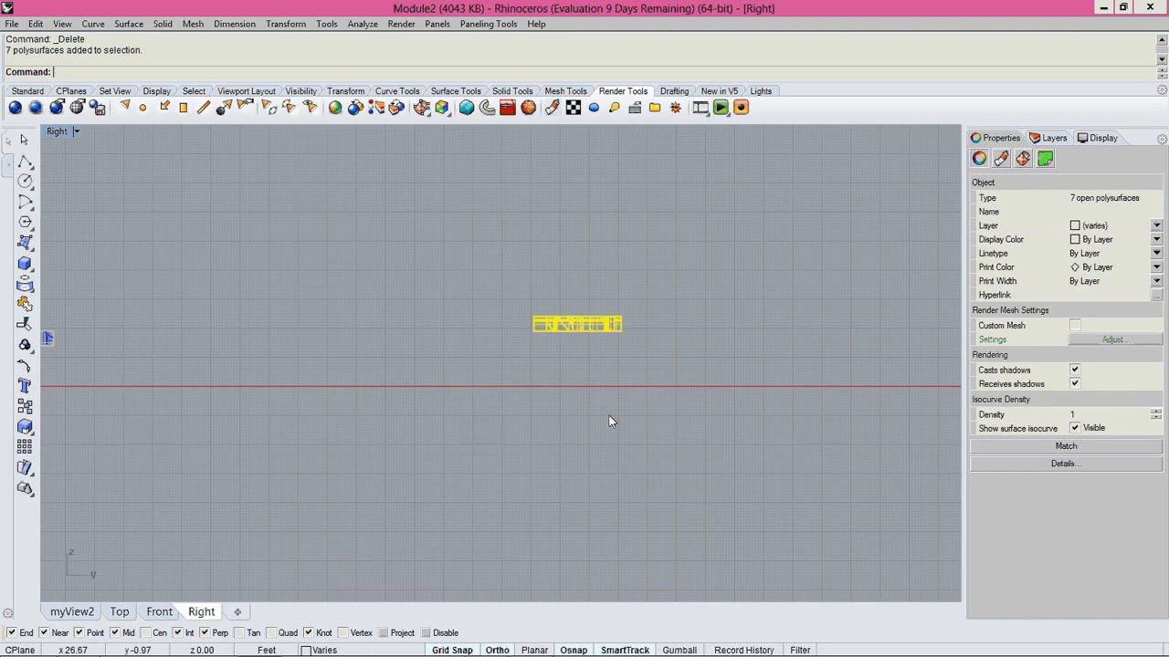
key("ctrl+Tab")
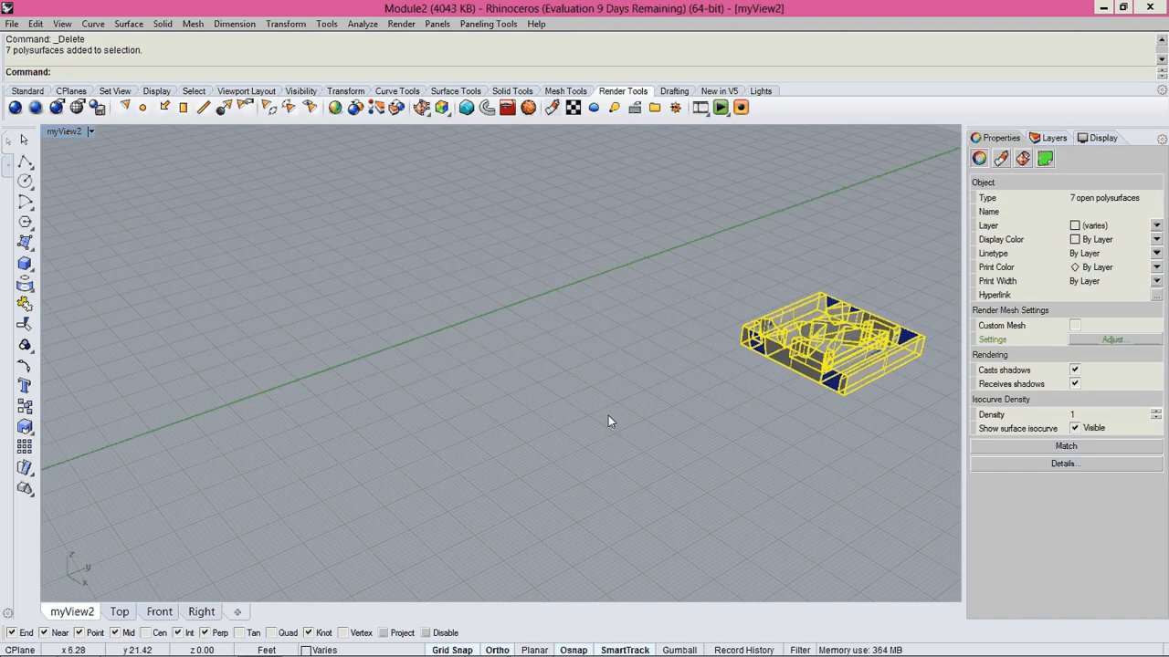
type("cap")
key("Return")
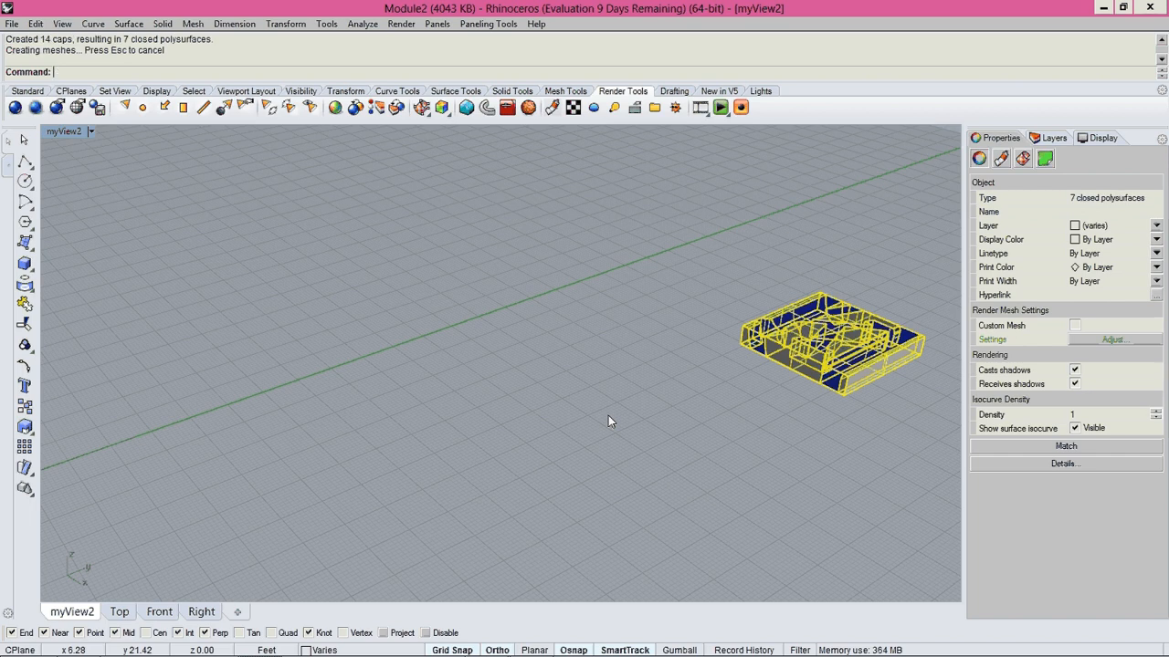
scroll(706, 357, "down", 5)
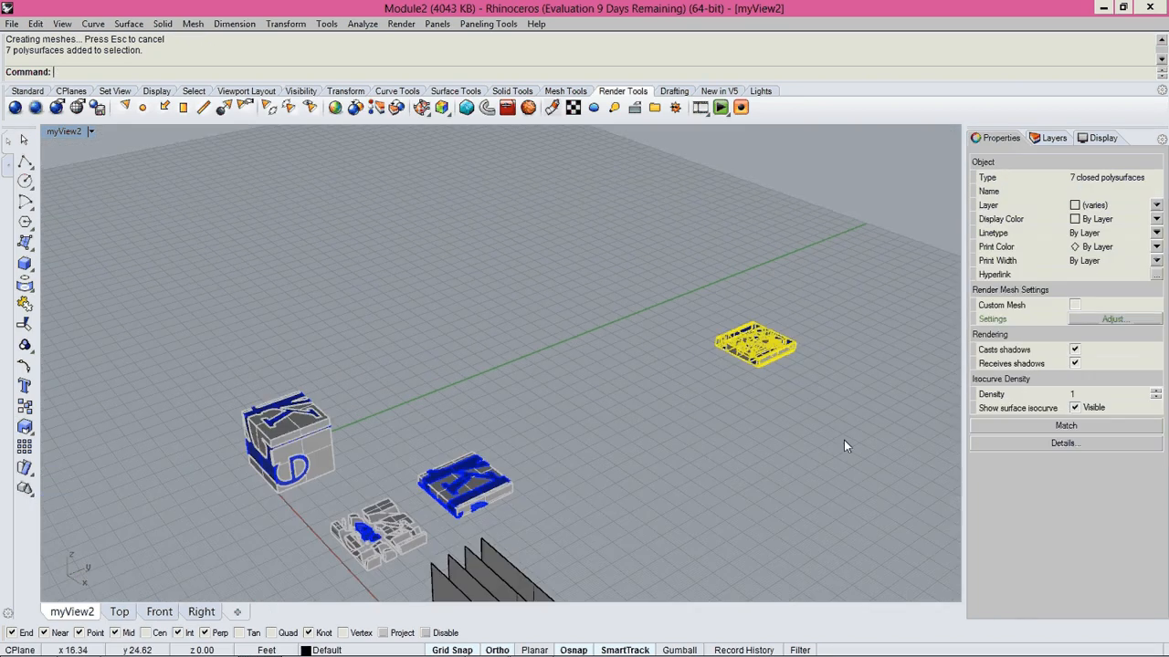
Move the capped slice of the second copied cube about 15 ft along the Y axis to line up with the other slices.
type("m")
key("Return")
left_click(843, 438)
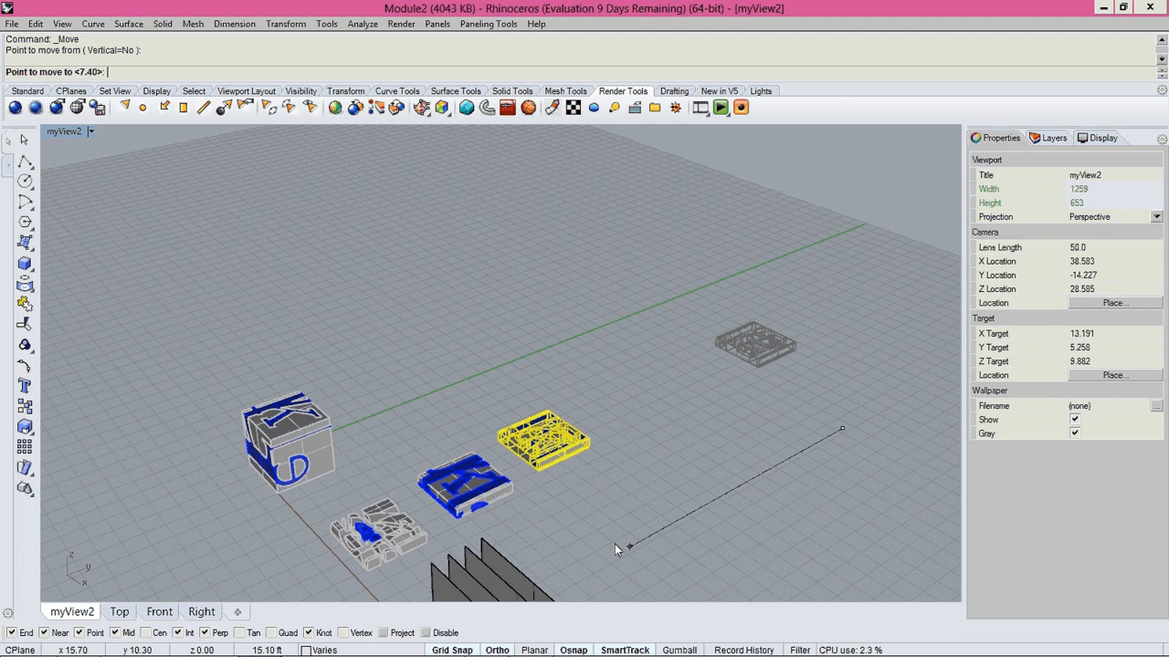
left_click(615, 543)
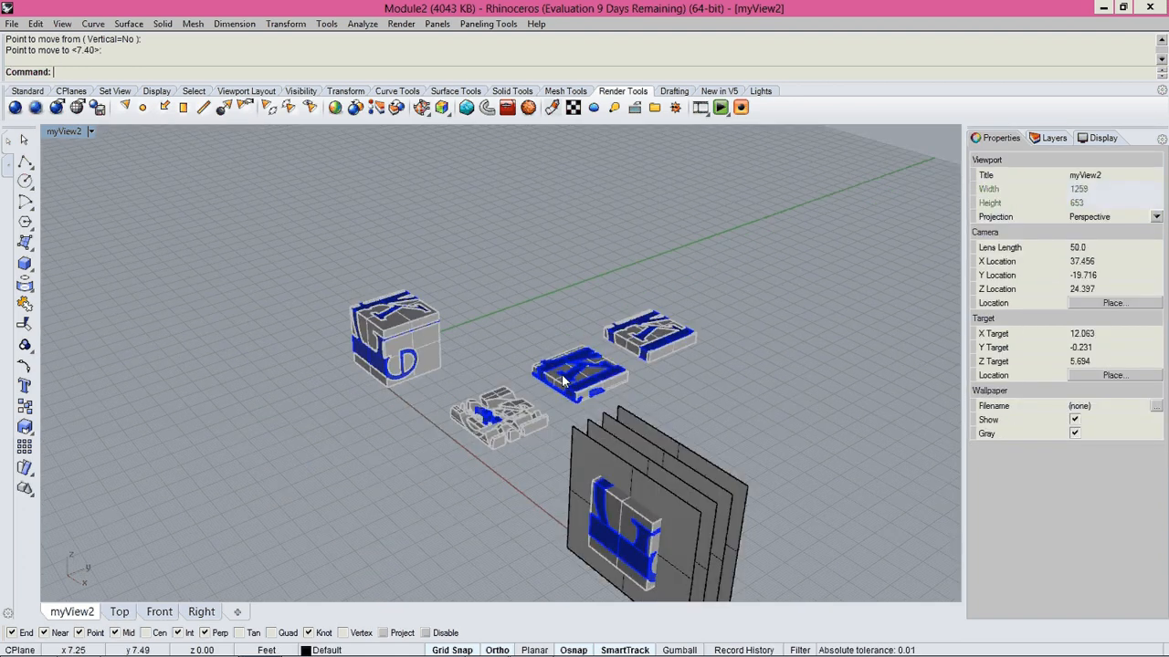
Copy the cube with its four upright plane surfaces twice along the Y axis, placing the first copy about 8.8 ft away.
scroll(598, 395, "up", 3)
right_click_drag(598, 389, 452, 407)
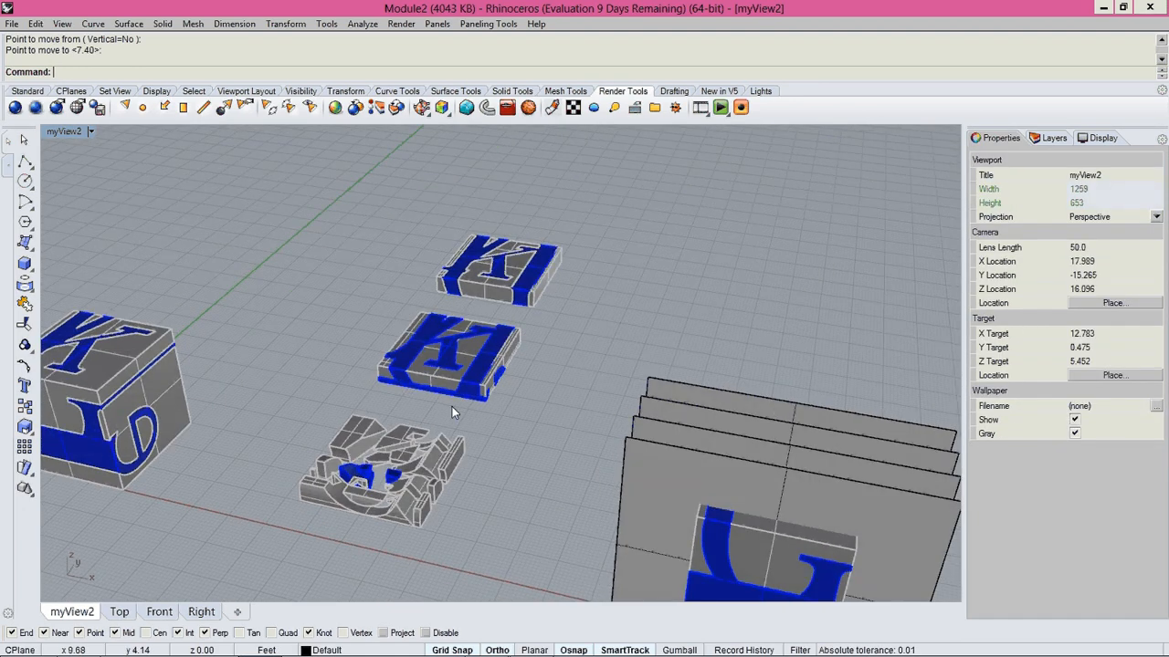
scroll(482, 339, "down", 4)
scroll(590, 344, "down", 2)
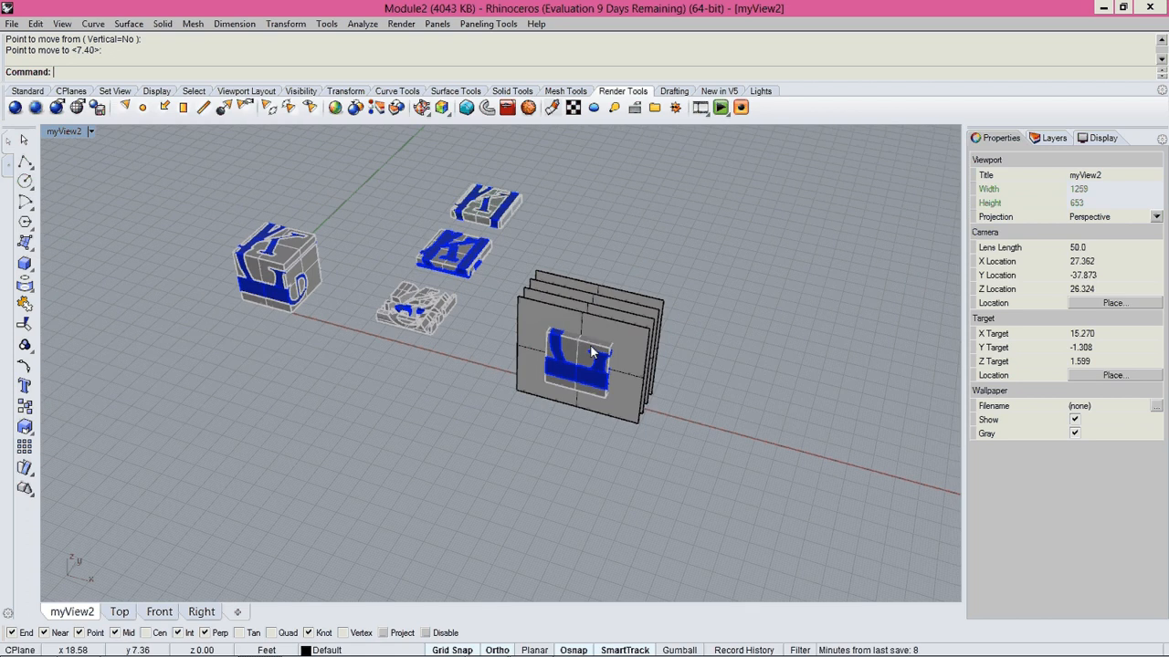
right_click_drag(589, 344, 509, 260)
left_click_drag(509, 261, 773, 502)
type("C")
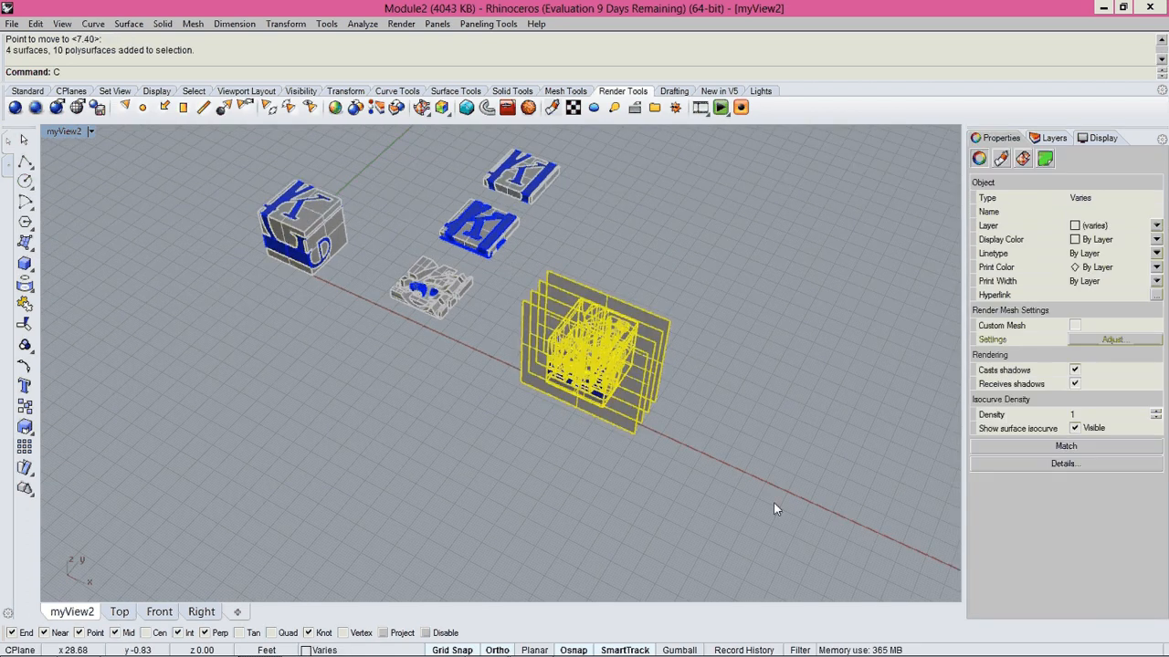
type("opy")
key("Return")
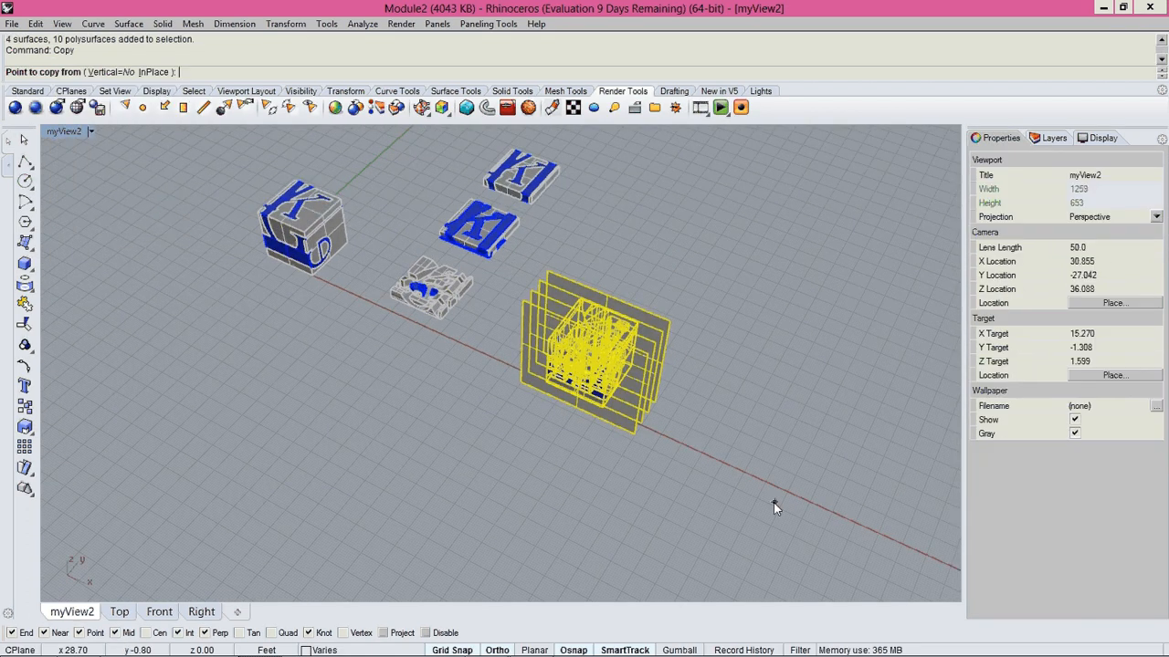
left_click(773, 503)
scroll(802, 375, "down", 3)
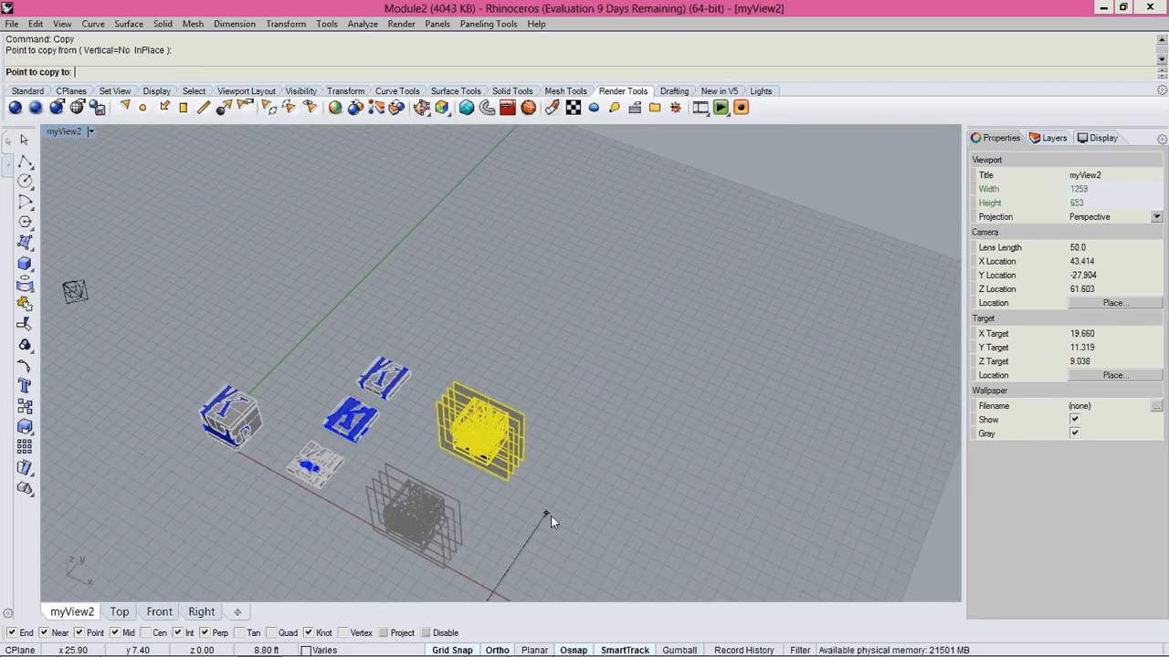
left_click(550, 516)
left_click(608, 426)
key("Return")
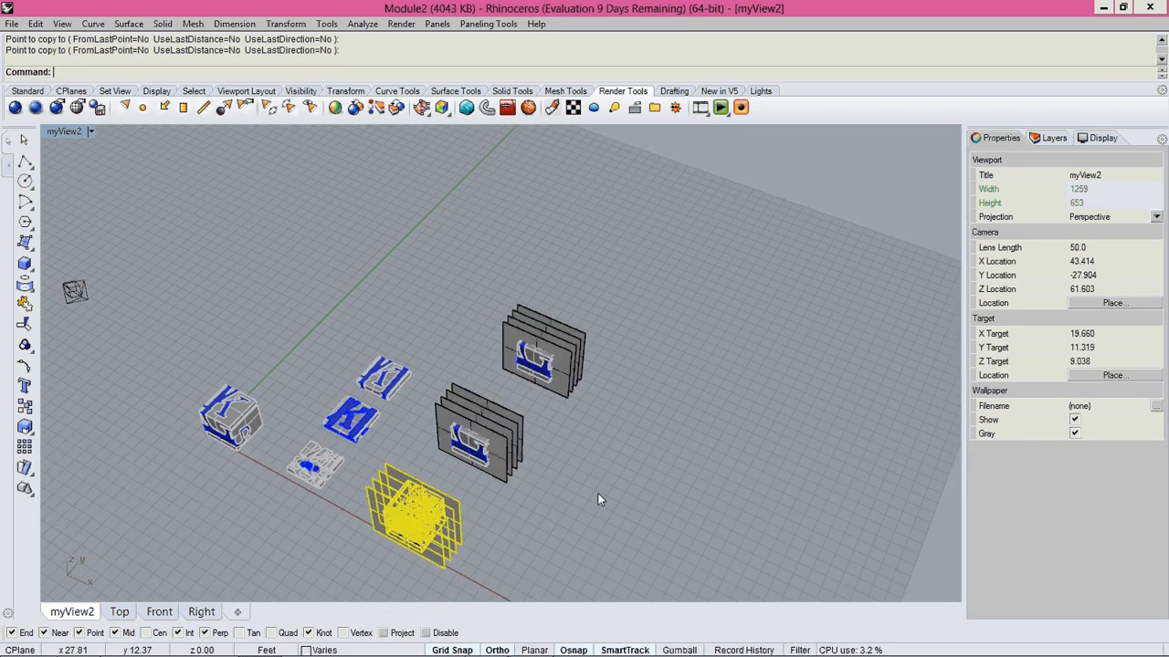
left_click(598, 494)
Delete the two rearmost plane surfaces of the nearest cube, keeping its two front planes.
right_click_drag(518, 531, 590, 434, "shift")
scroll(591, 435, "up", 4)
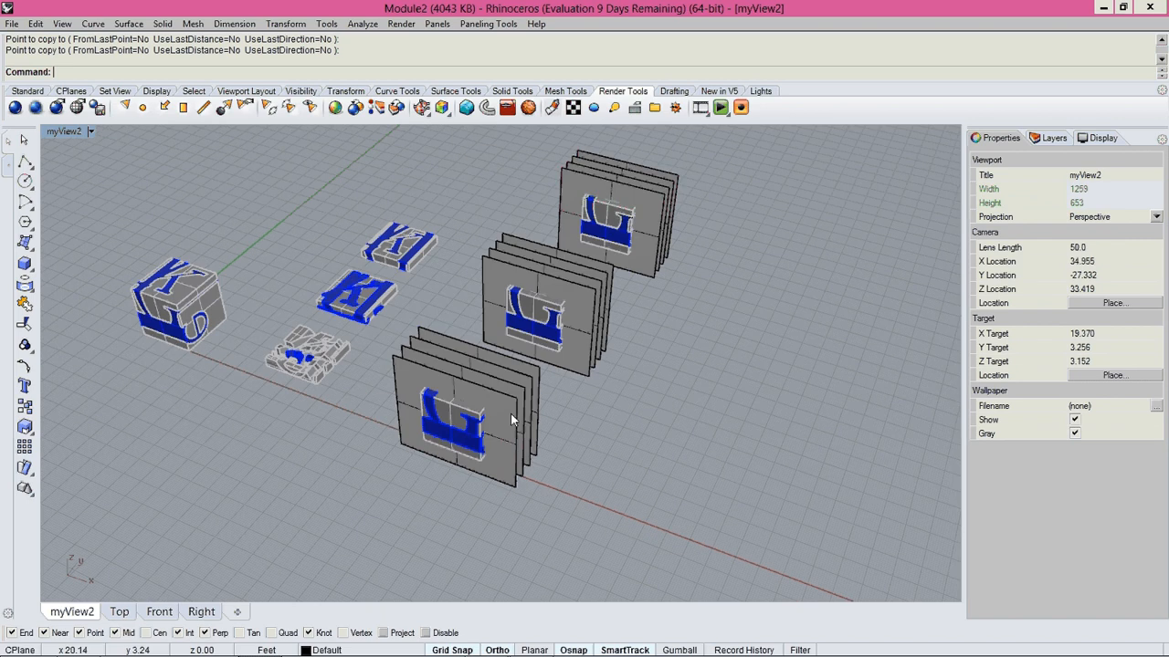
left_click(510, 413)
key("Delete")
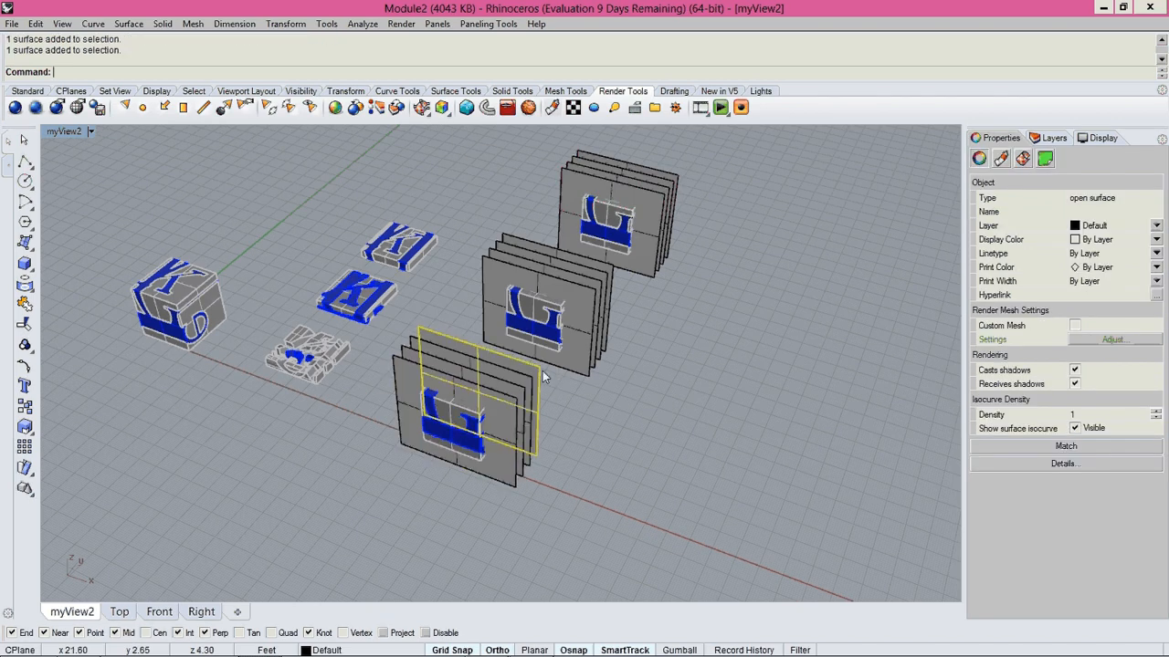
key("ctrl+z")
left_click(534, 384)
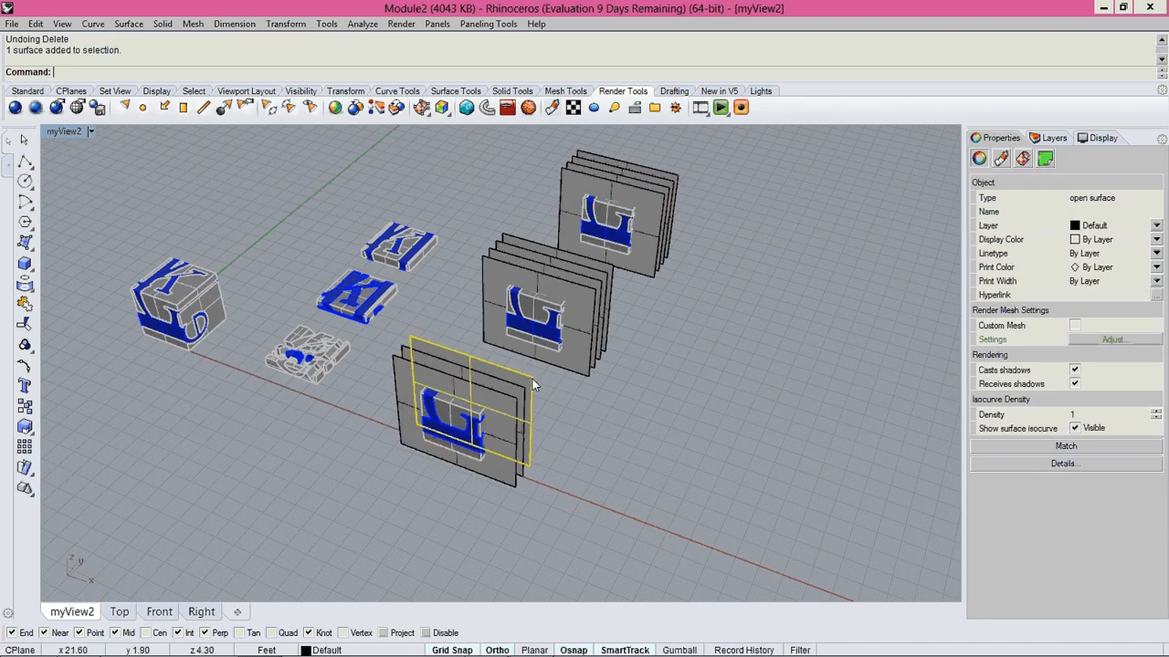
key("Delete")
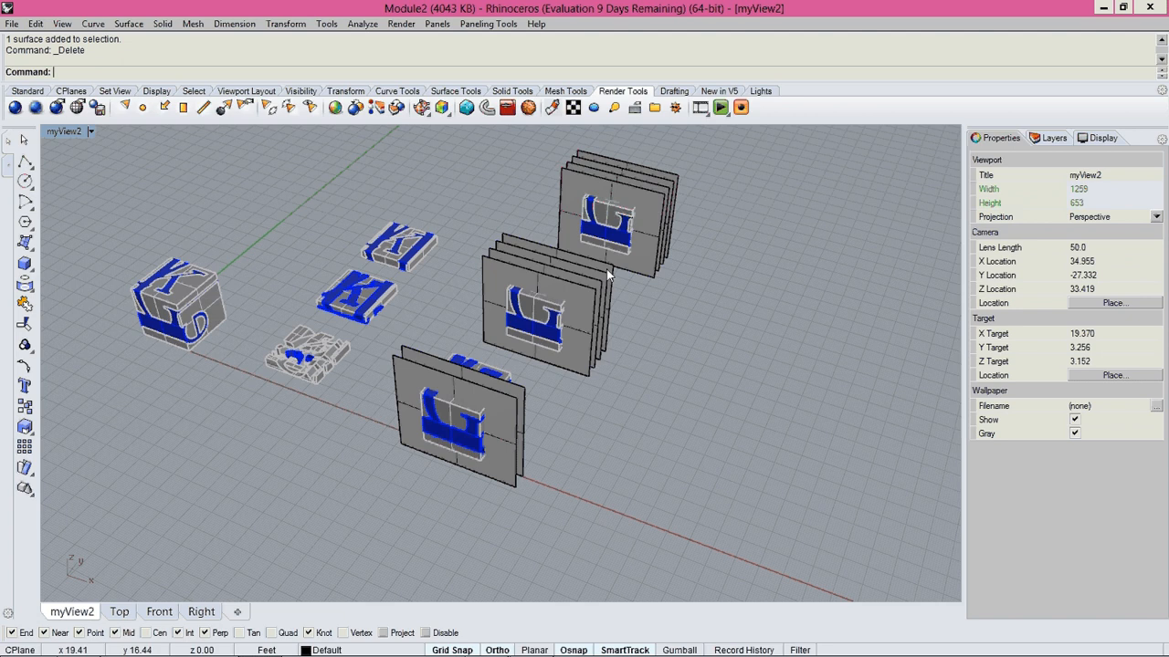
Delete the outer two plane surfaces of the middle cube and the two front plane surfaces of the farthest cube.
left_click(588, 297)
key("Delete")
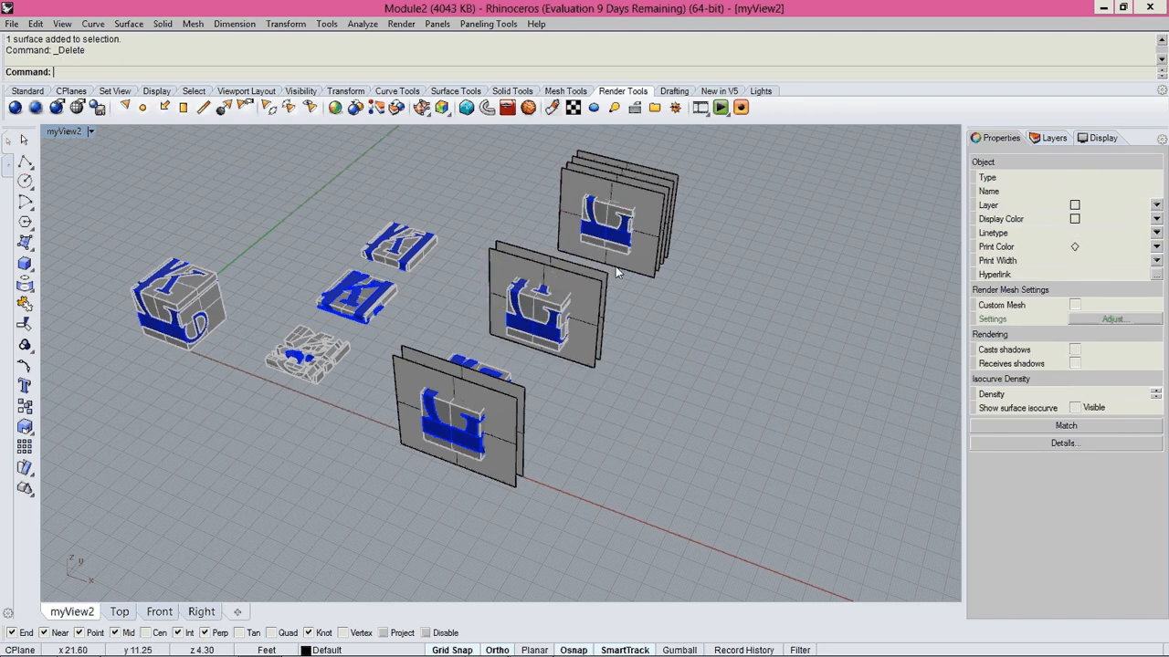
left_click(617, 272)
key("Delete")
Trim the nearest cube in the Top view with its two plane surfaces, removing everything outside the band between them.
right_click_drag(676, 321, 547, 375)
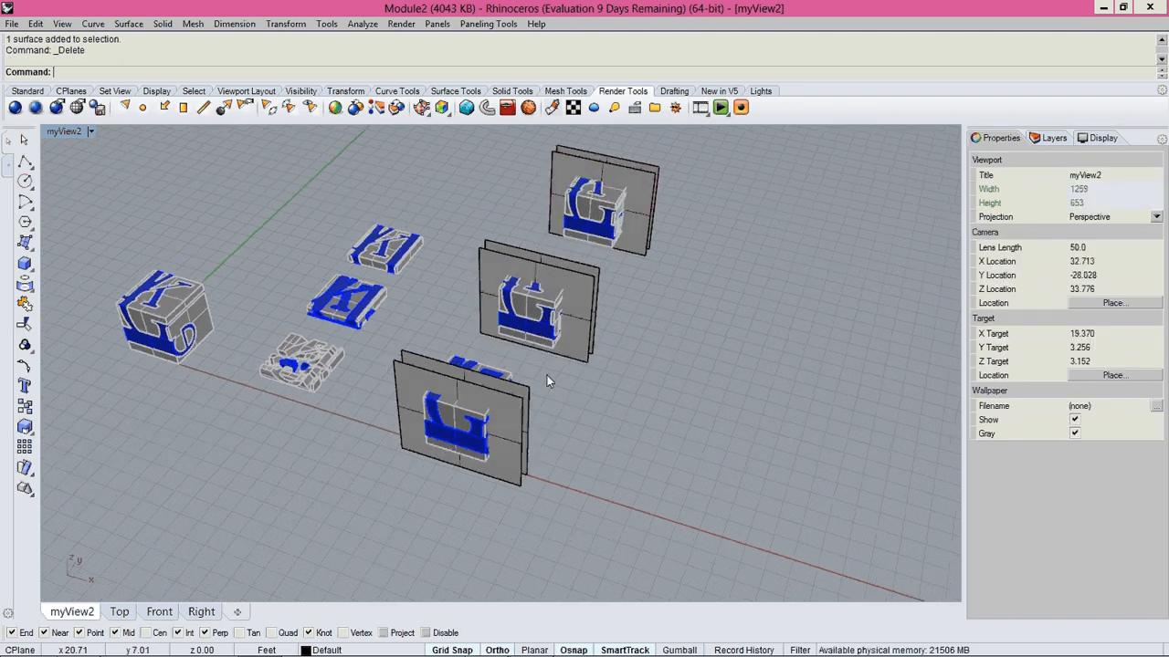
key("ctrl+F1")
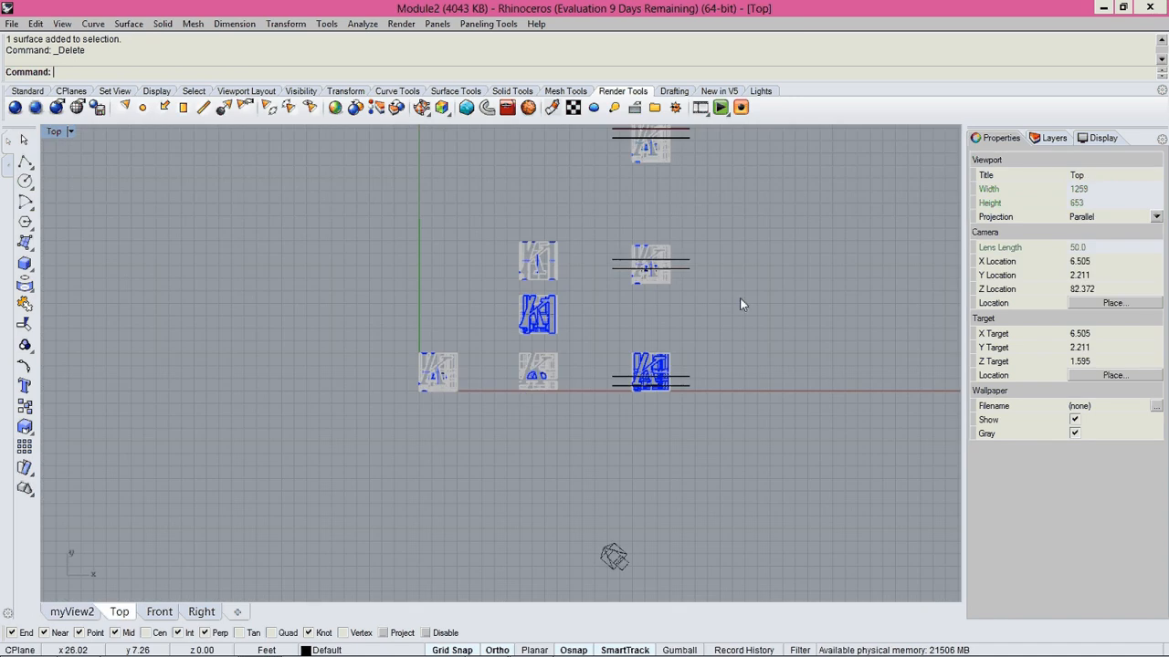
right_click_drag(627, 311, 519, 350)
scroll(552, 320, "up", 10)
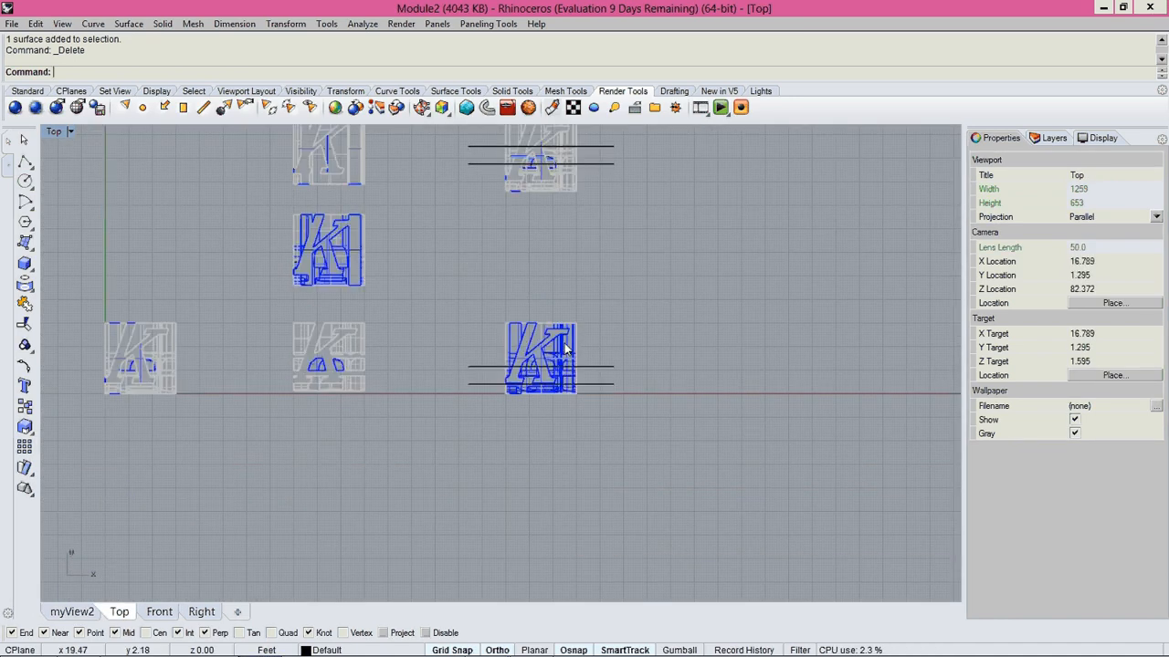
type("trim")
key("Return")
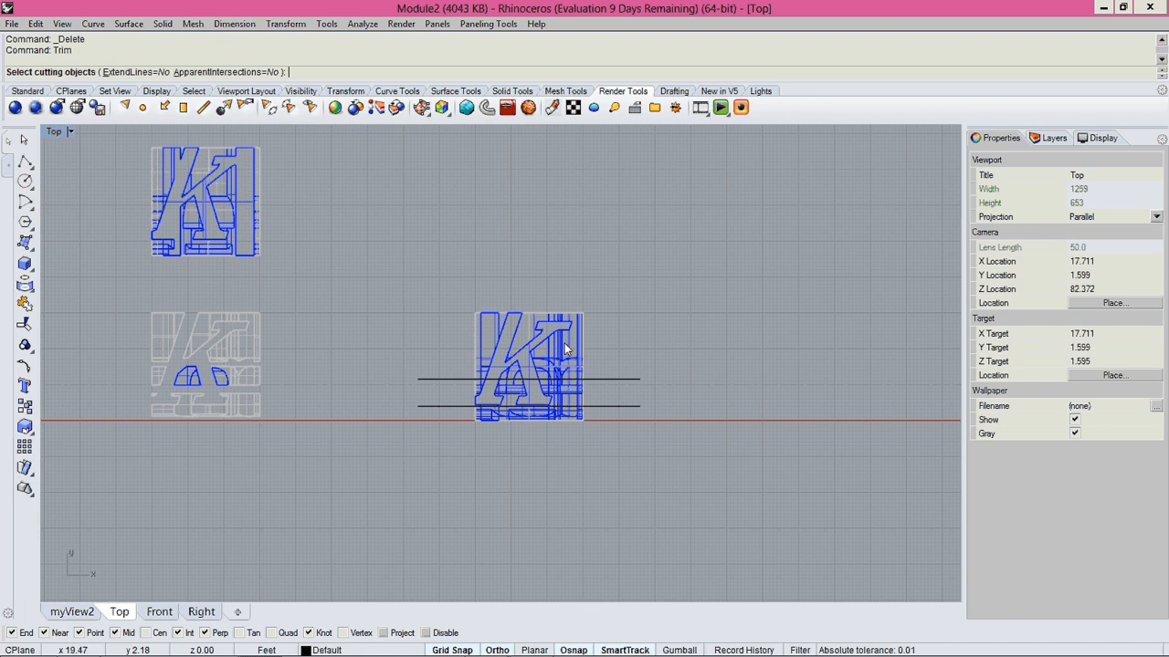
left_click(630, 406)
left_click(618, 380)
key("Return")
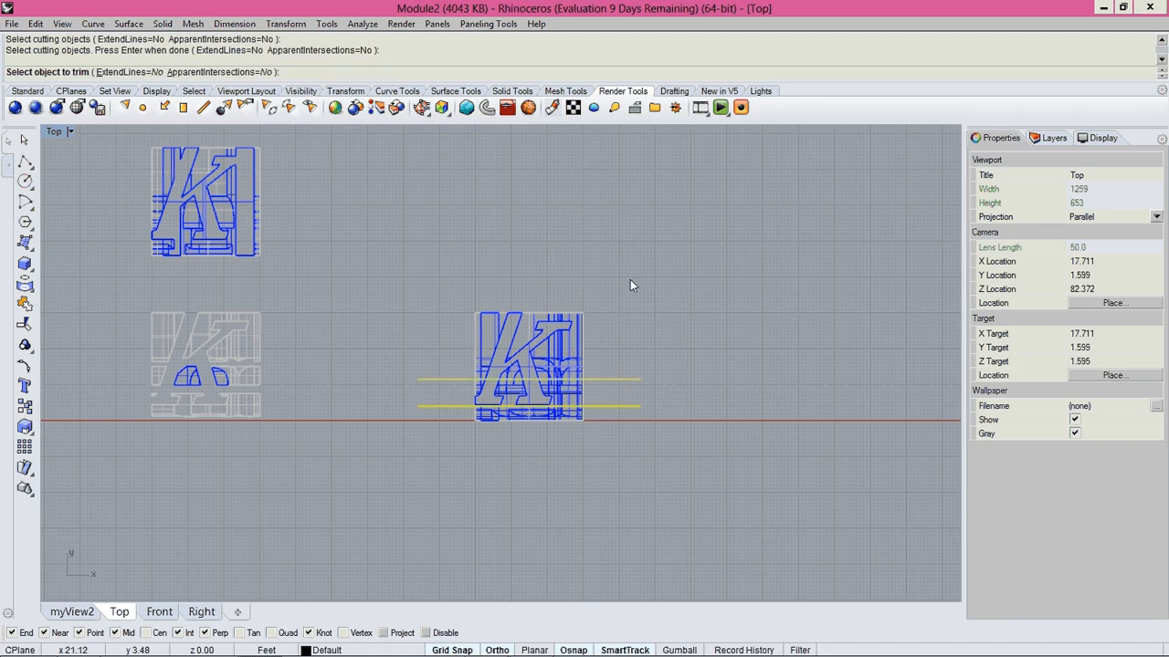
left_click_drag(669, 239, 407, 380)
scroll(554, 444, "up", 5)
left_click_drag(735, 445, 276, 351)
key("Return")
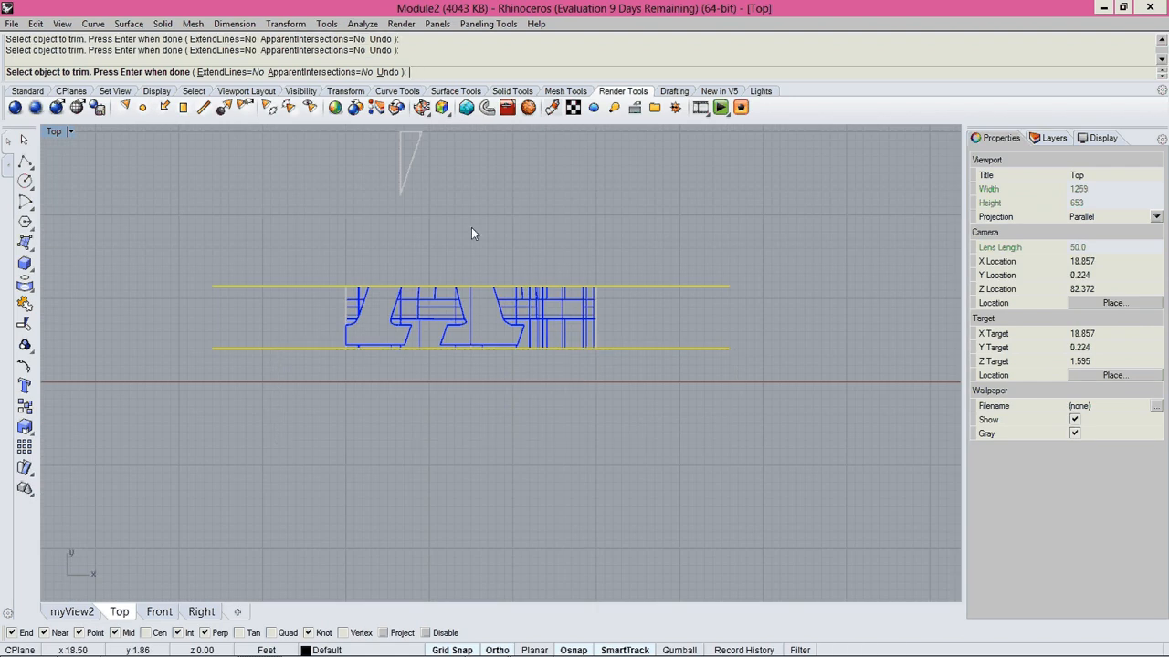
Delete the leftover triangular polysurface above the nearest cube's slice.
left_click_drag(472, 232, 377, 173)
scroll(448, 239, "down", 2)
key("Delete")
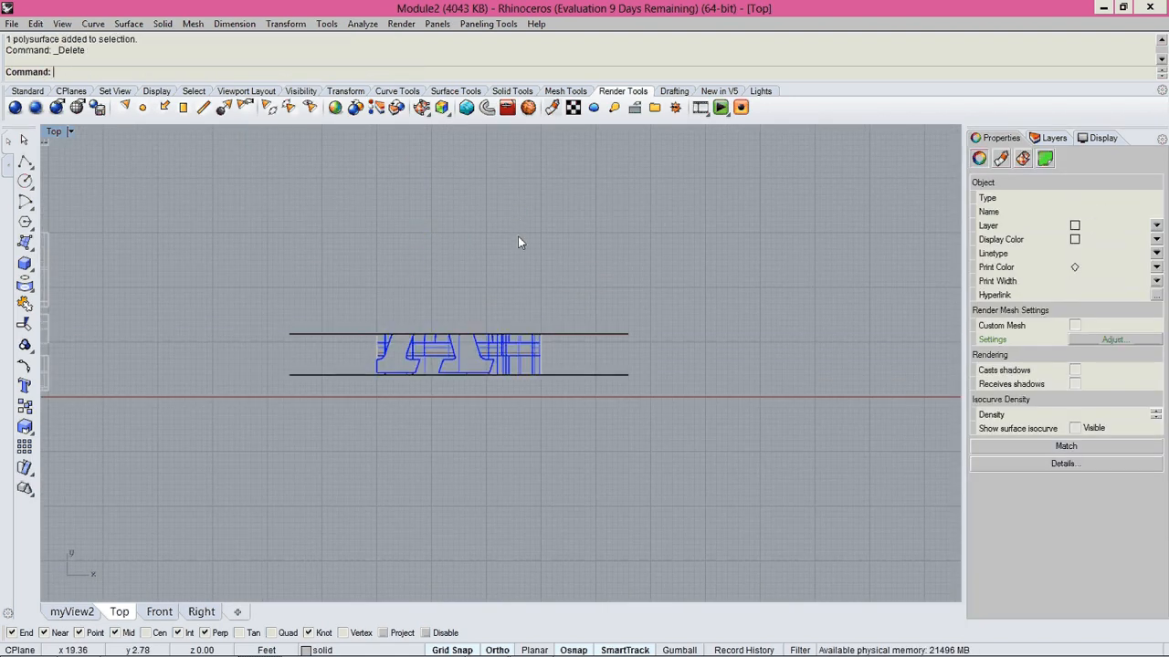
Trim the middle cube in the Top view with its two plane surfaces, keeping only the band between them.
scroll(511, 471, "down", 3)
type("trim")
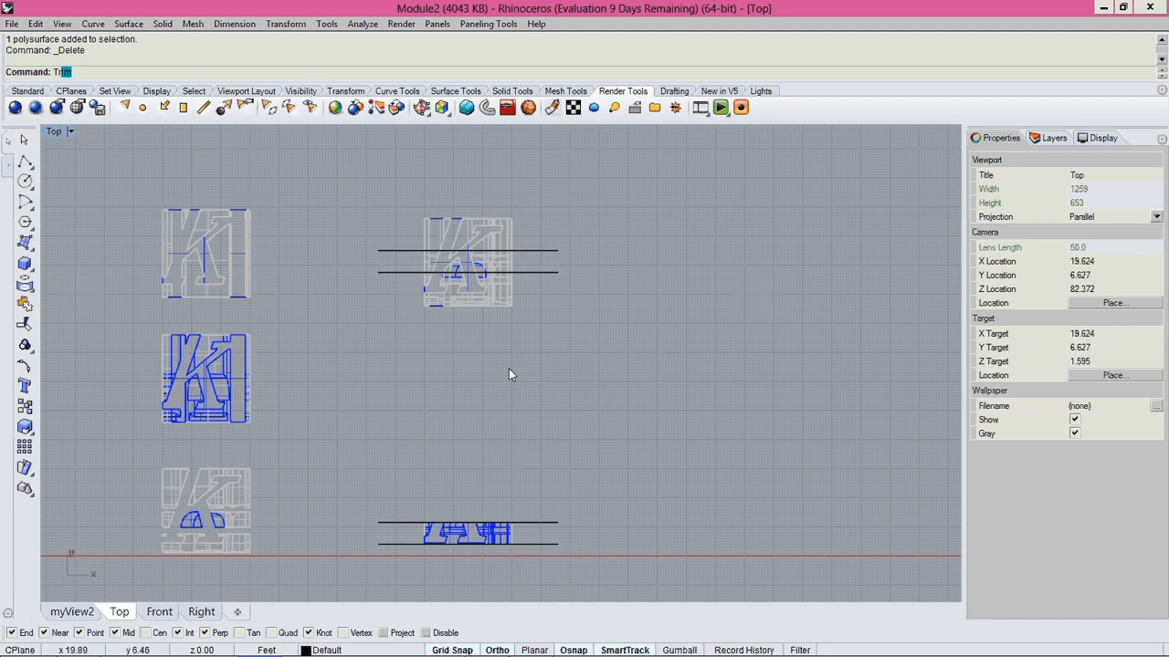
key("Return")
scroll(508, 368, "up", 2)
right_click_drag(509, 368, 503, 514)
left_click_drag(569, 349, 543, 439)
key("Return")
mouse_move(568, 278)
left_mouse_down()
mouse_move(493, 339)
mouse_move(331, 371)
left_mouse_up()
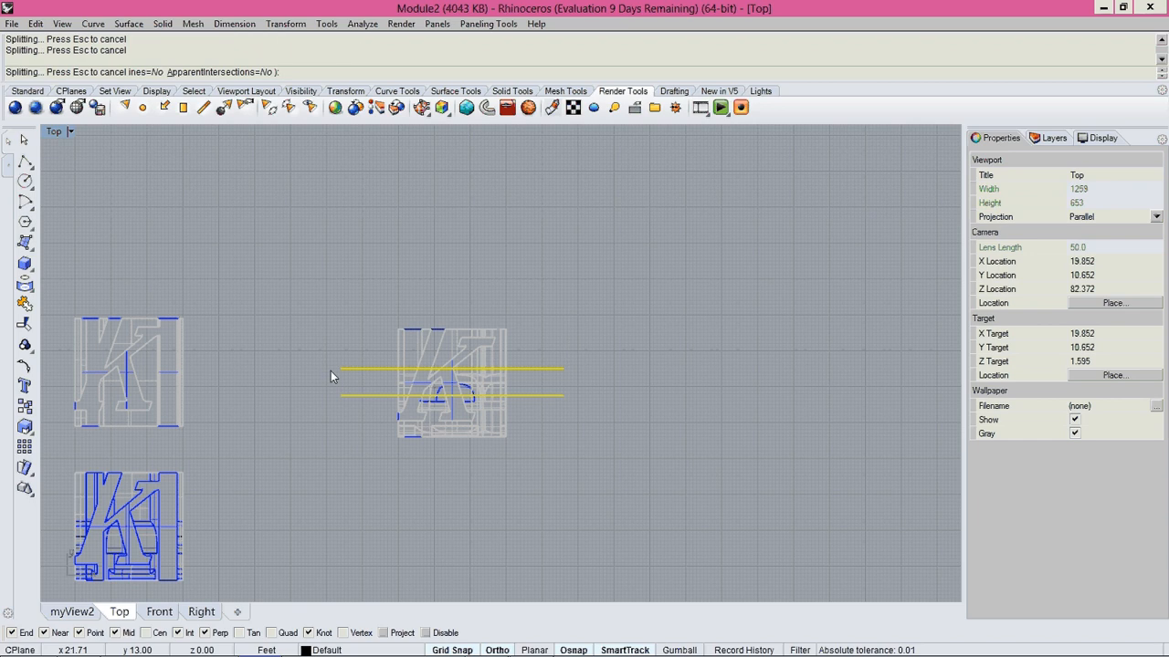
scroll(444, 371, "up", 2)
left_click_drag(665, 552, 282, 422)
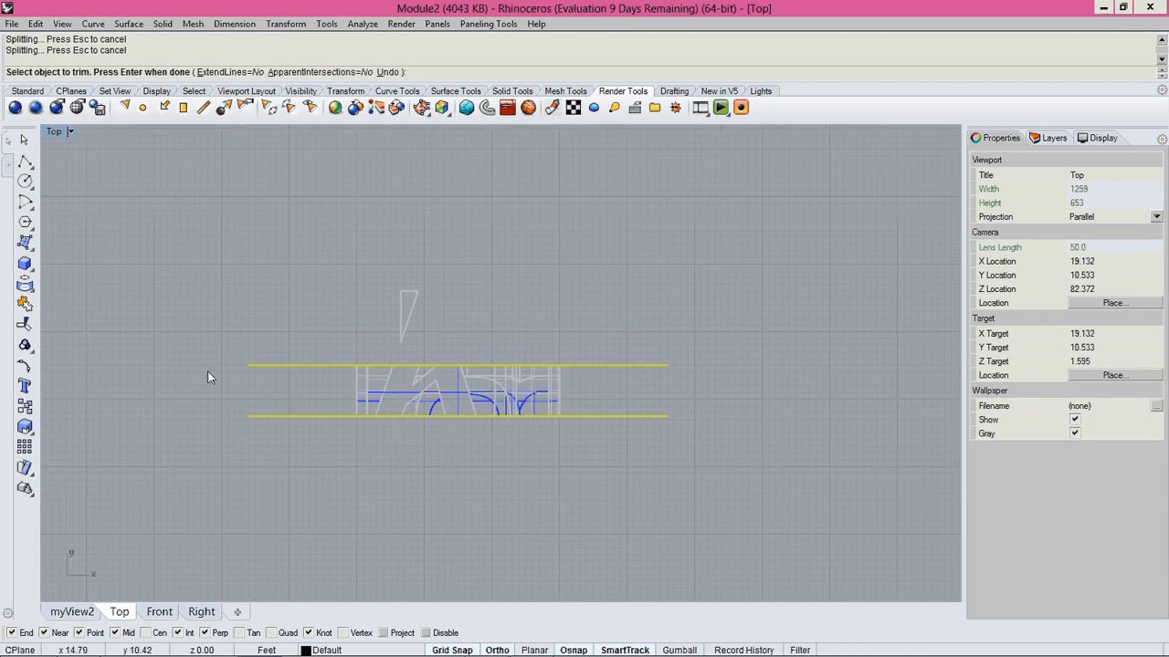
End the trimming and delete the leftover triangular polysurface above the middle cube's slice.
left_click_drag(445, 275, 379, 325)
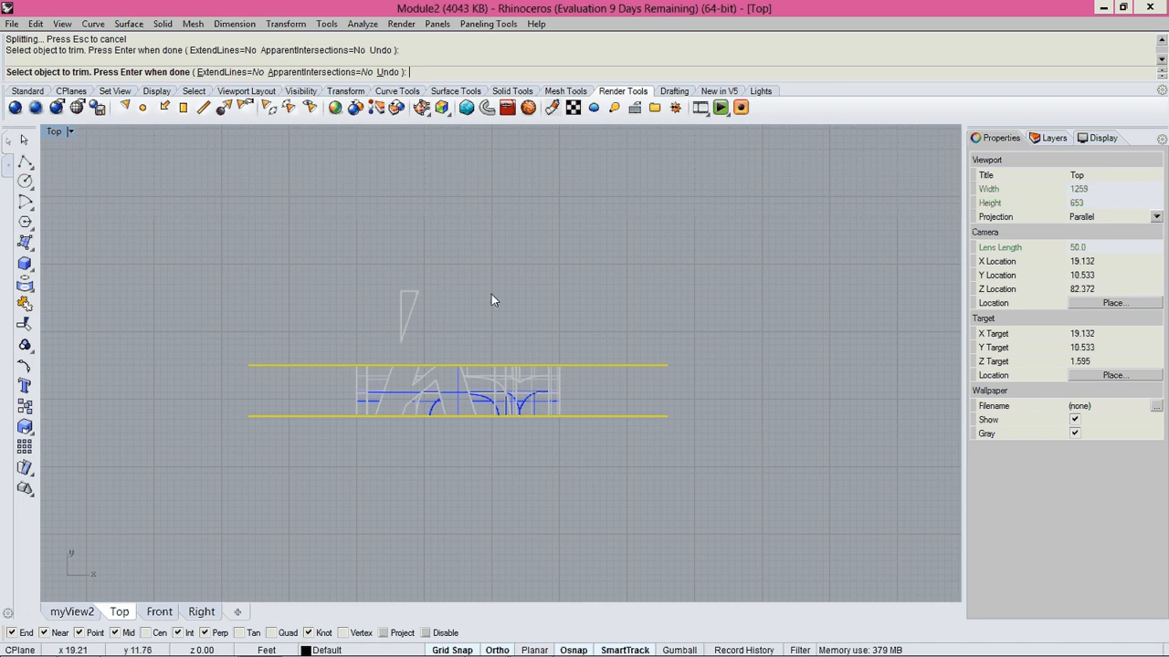
key("Return")
left_click(395, 314)
key("Delete")
Trim the farthest cube in the Top view with its two plane surfaces, removing the parts above and below them.
scroll(399, 319, "down", 5)
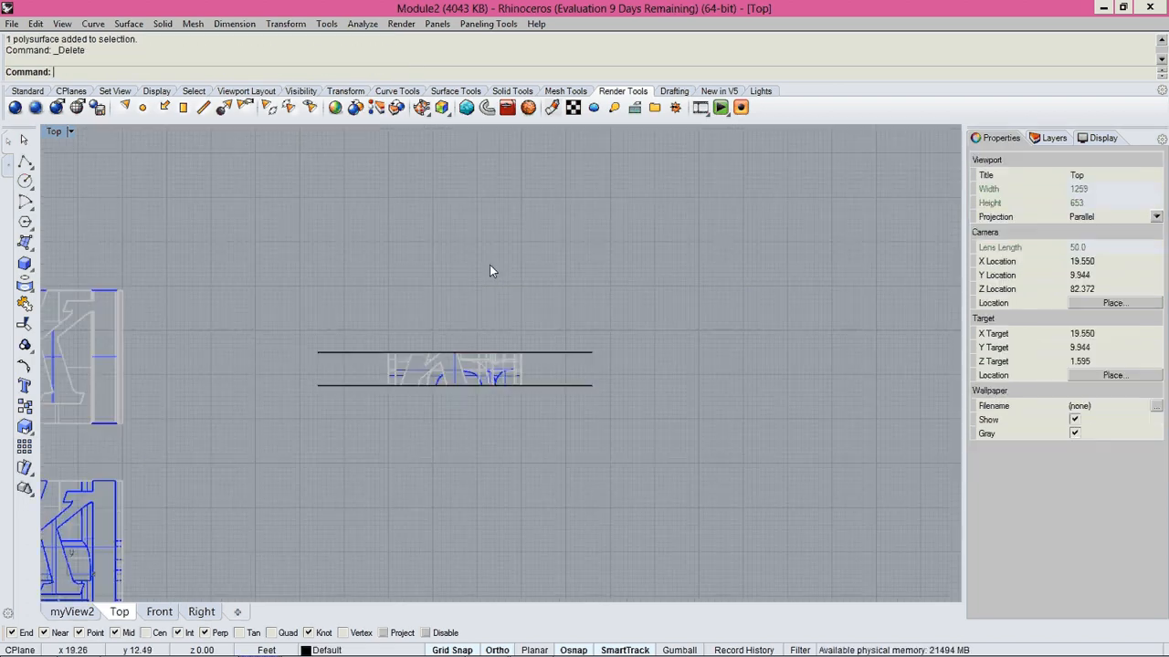
scroll(445, 397, "up", 6)
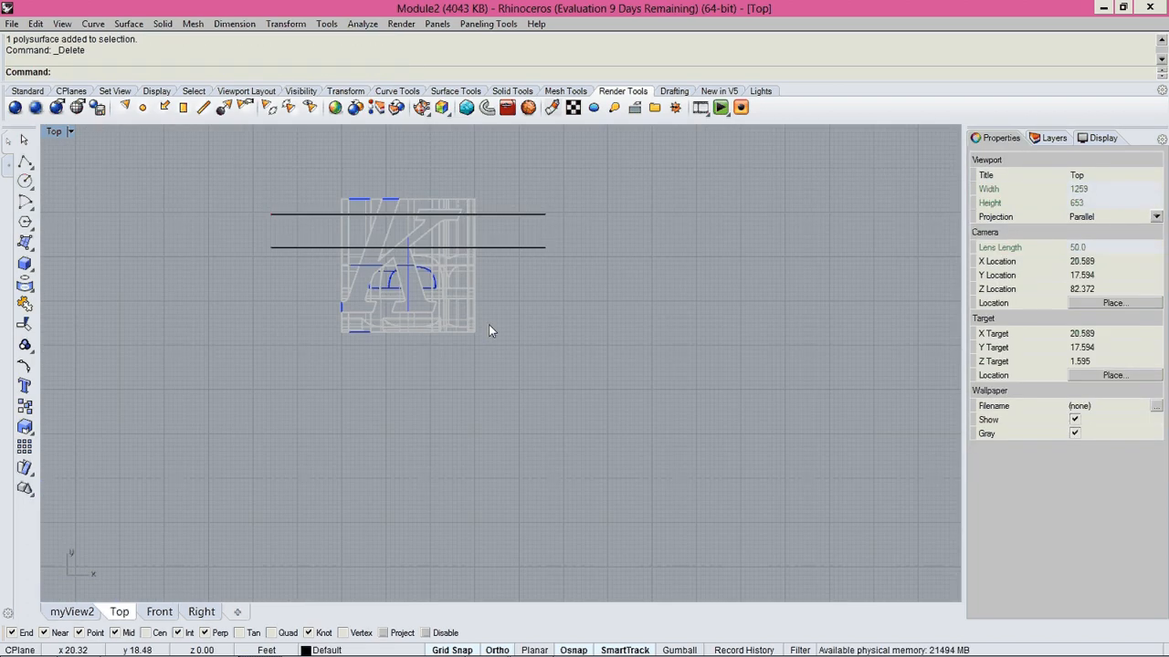
type("trim")
key("Return")
right_click_drag(513, 272, 522, 351)
left_click_drag(546, 272, 516, 379)
key("Return")
left_click_drag(520, 239, 290, 298)
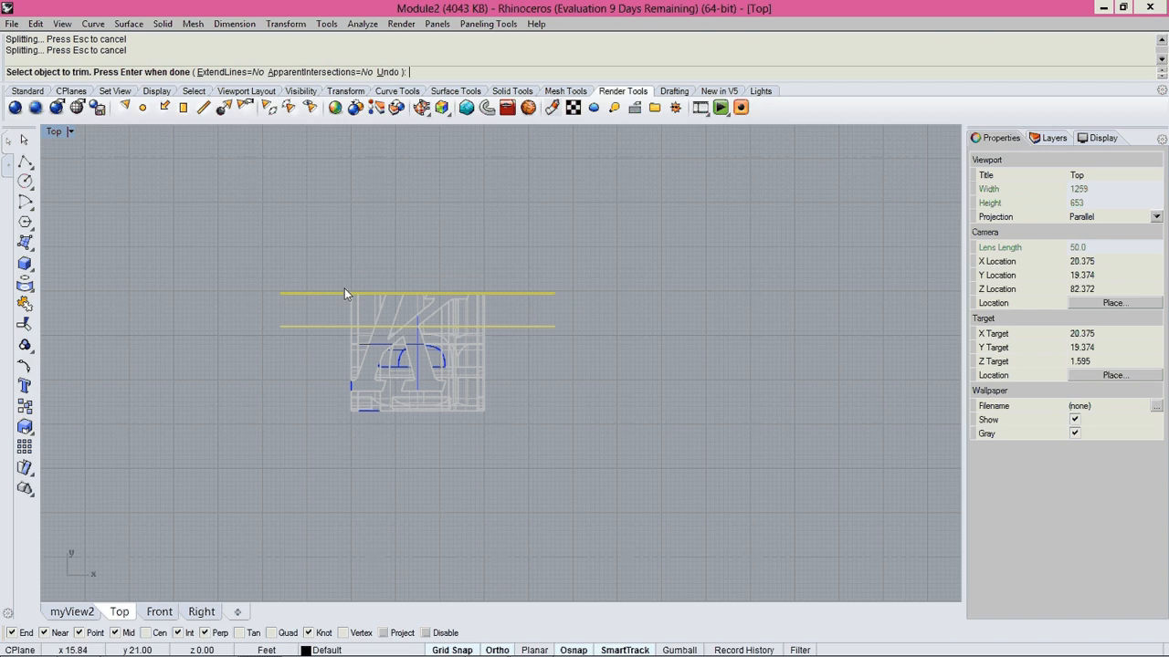
scroll(415, 287, "up", 6)
right_click_drag(688, 570, 703, 500)
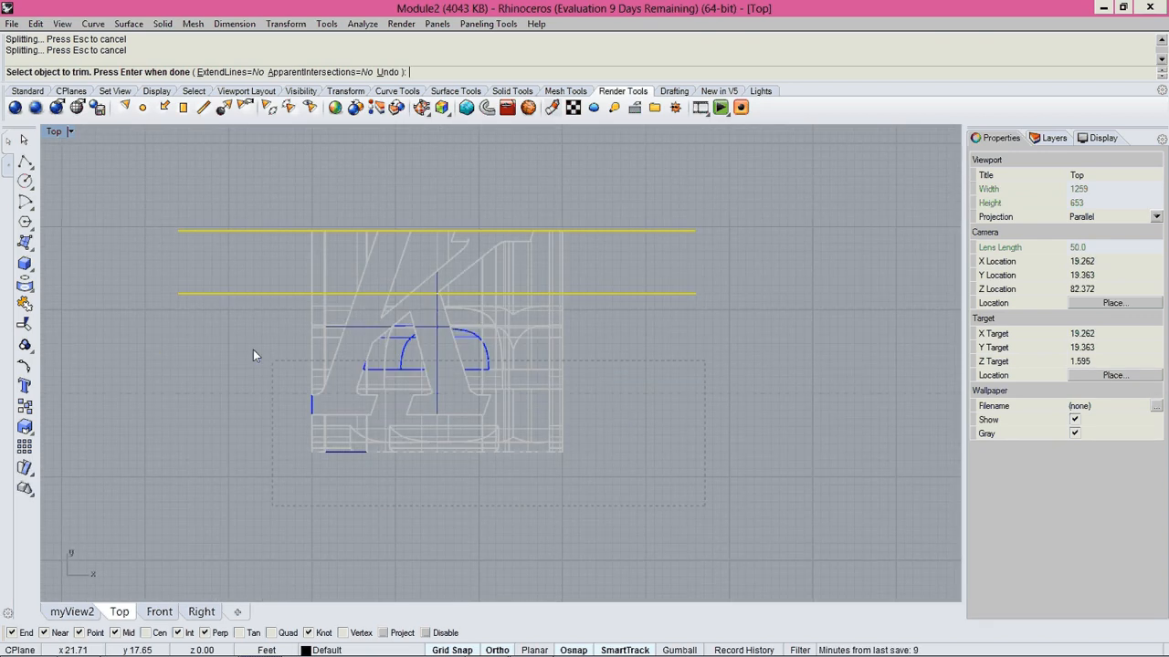
left_click_drag(228, 302, 227, 302)
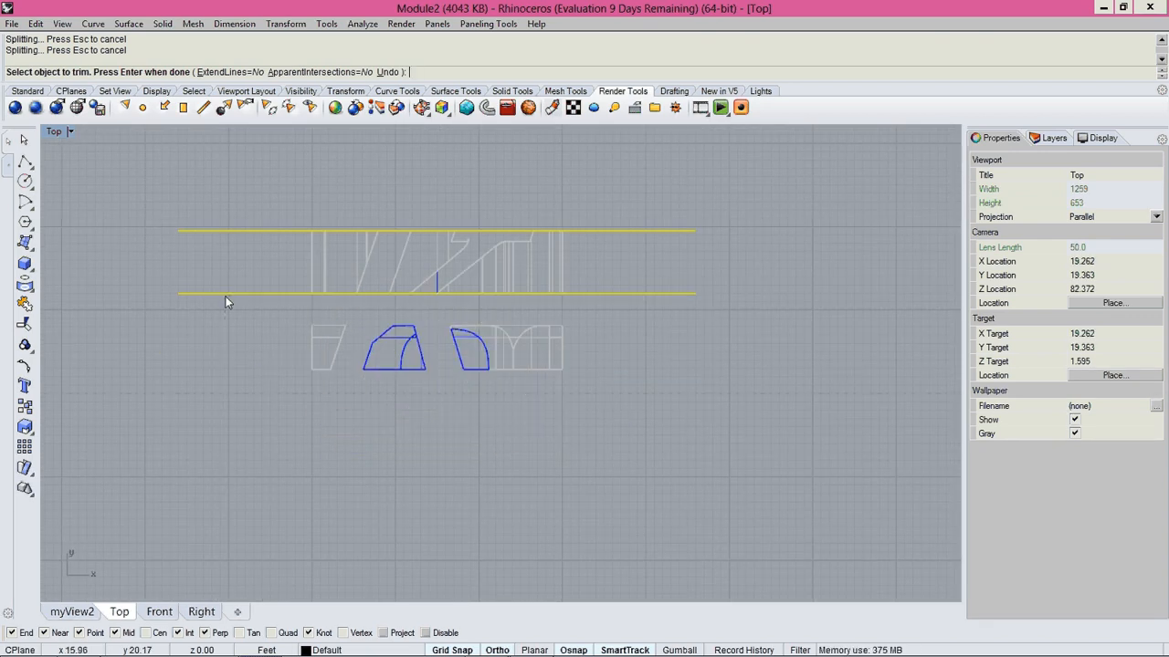
key("Return")
Delete the leftover closed polysurfaces below the farthest cube's slice.
left_click_drag(428, 414, 726, 531)
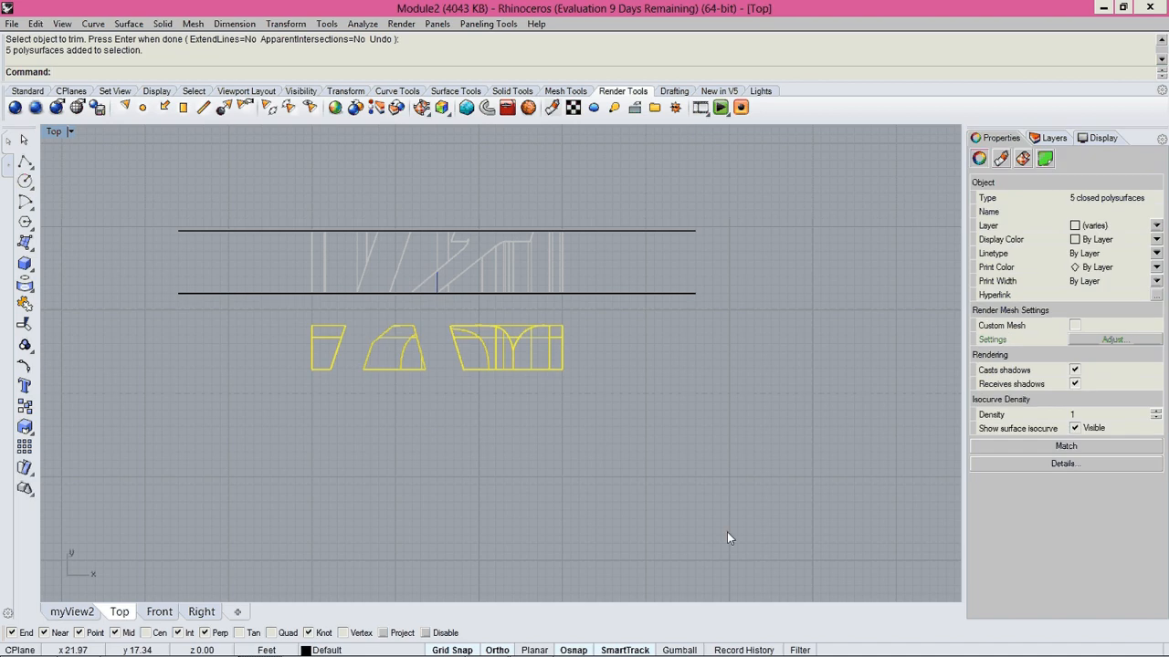
key("Delete")
scroll(529, 434, "down", 2)
Delete the pairs of plane surfaces around all three upright slices in the perspective view.
key("ctrl+Tab")
key("ctrl+Tab")
key("ctrl+Tab")
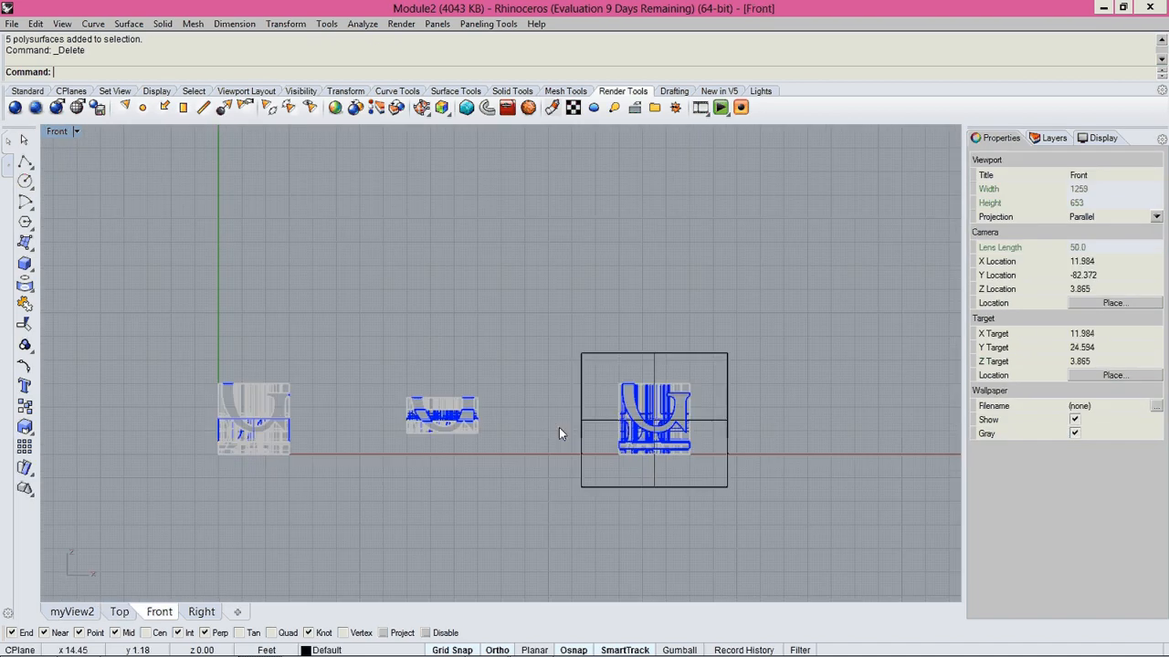
scroll(557, 427, "down", 5)
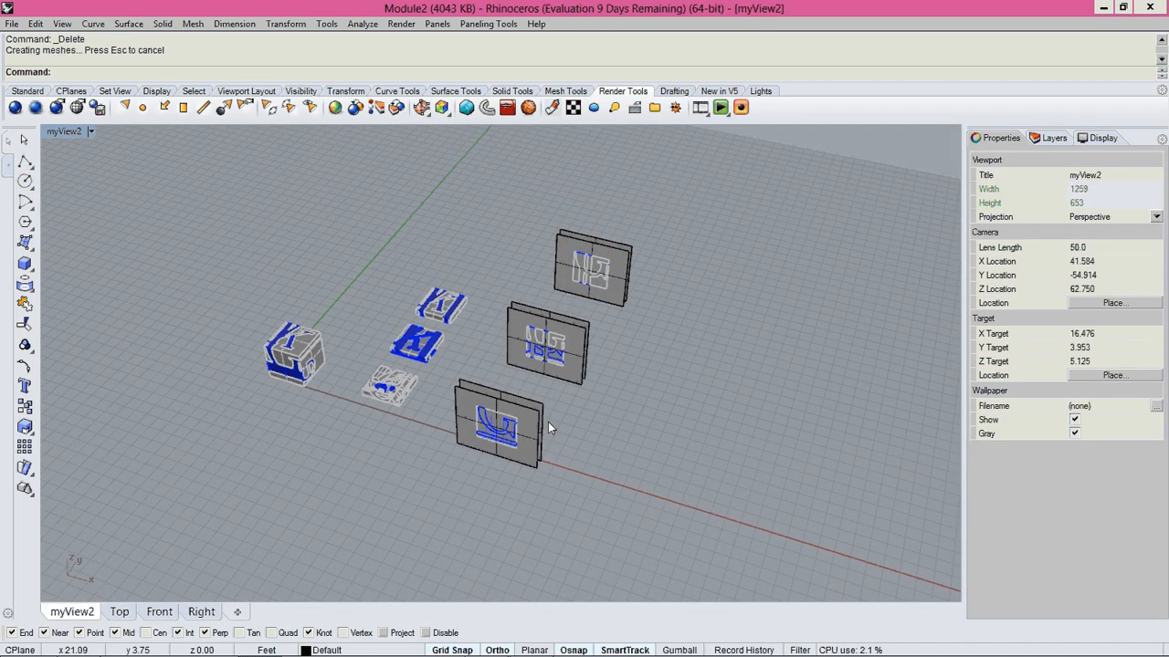
scroll(548, 421, "up", 5)
right_click_drag(547, 422, 565, 424)
left_click_drag(558, 516, 543, 467)
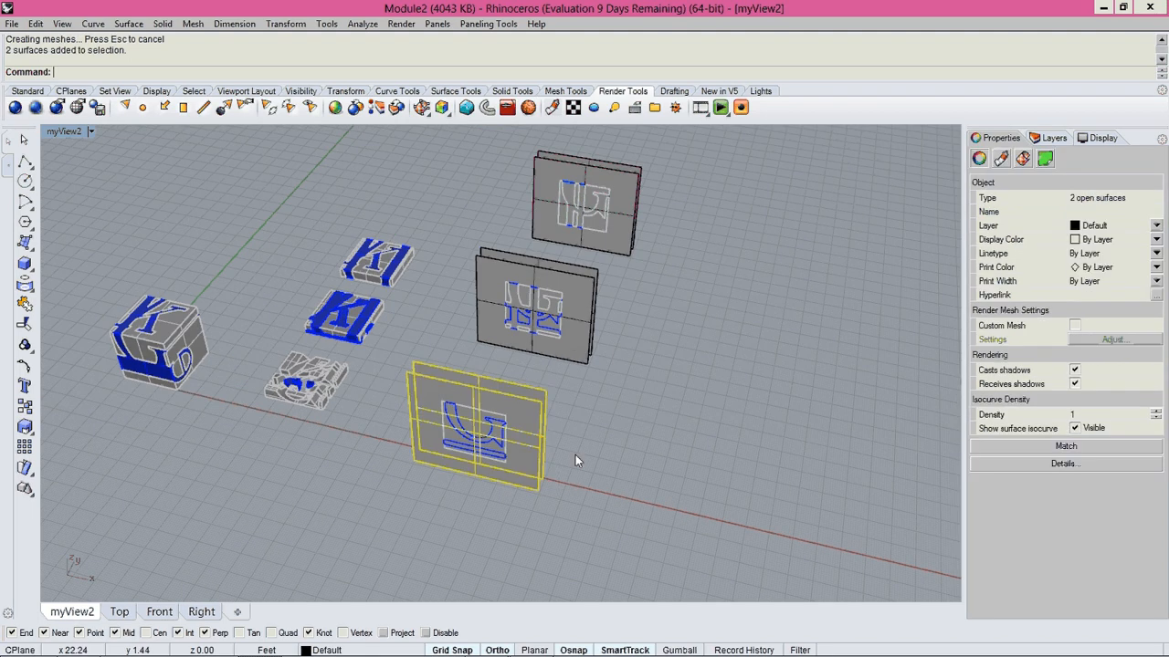
key("Delete")
left_click(620, 243)
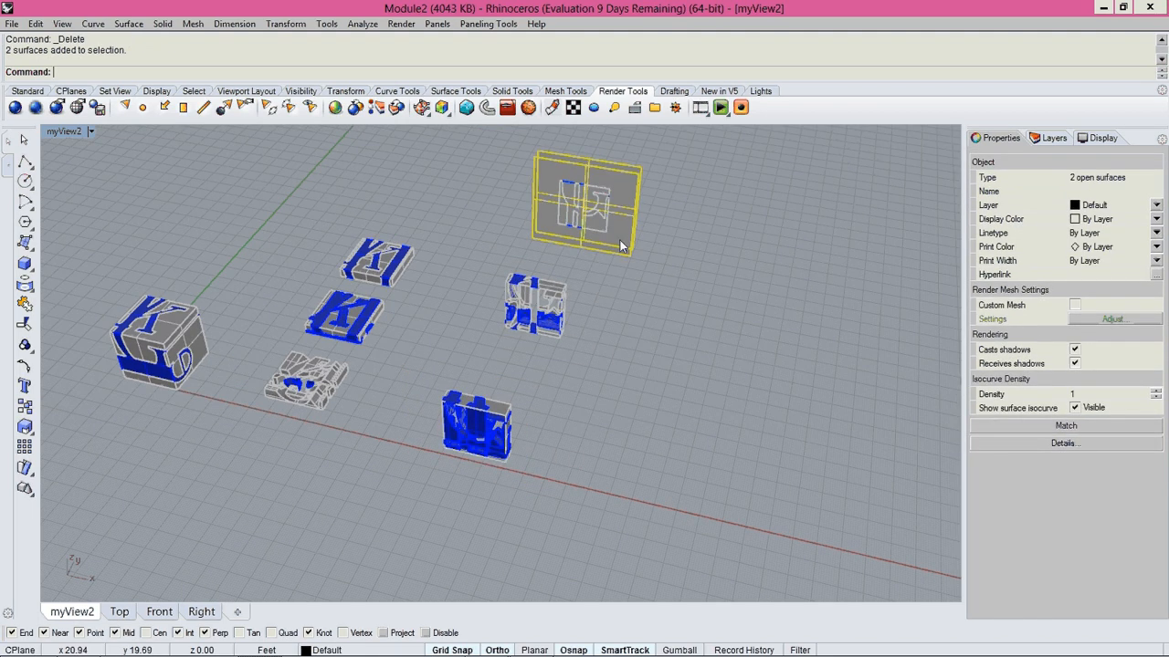
key("Delete")
Cap the open polysurfaces of the nearest, middle and farthest upright slices with the Cap command.
left_click_drag(530, 387, 398, 495)
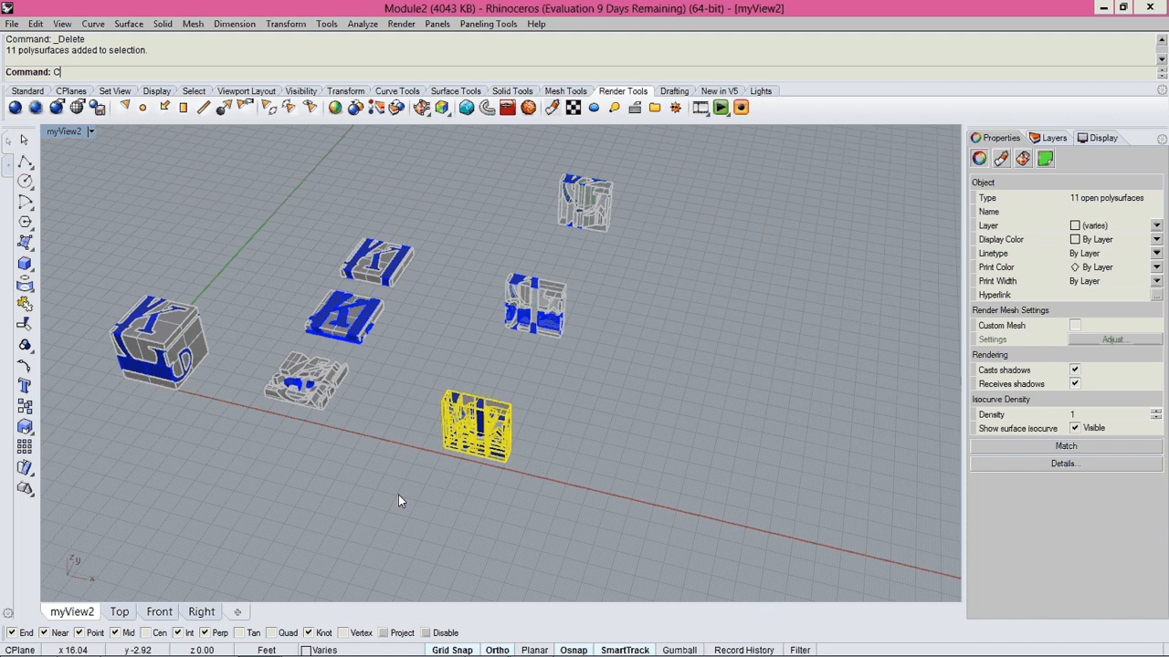
right_click(398, 495)
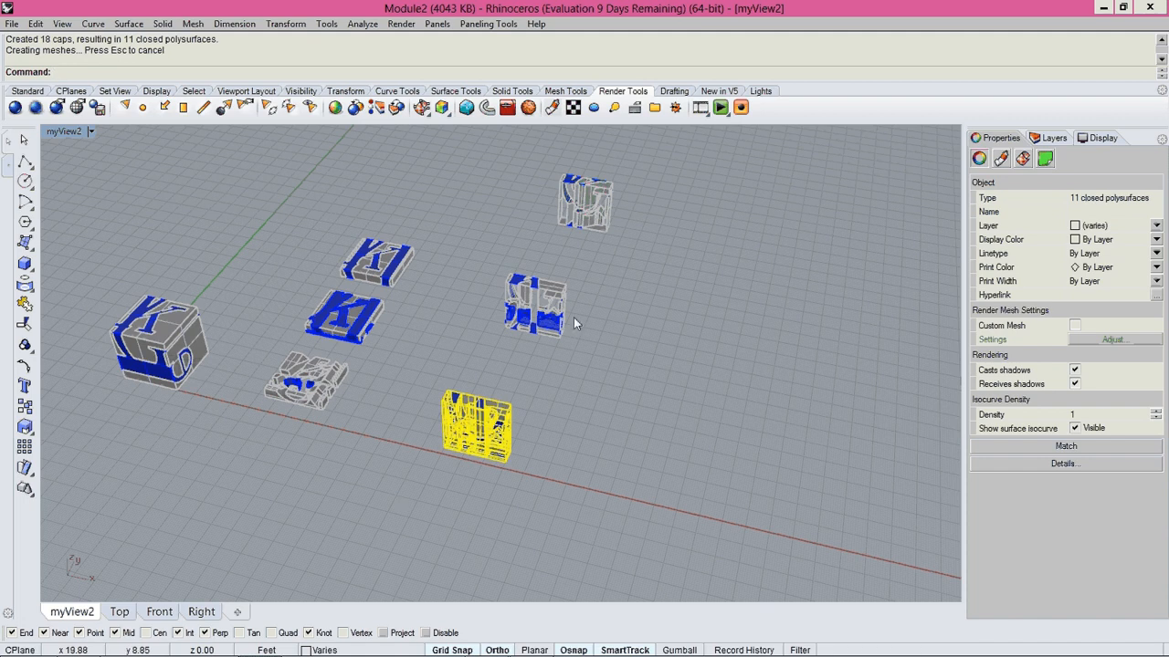
left_click(546, 320)
right_click(473, 345)
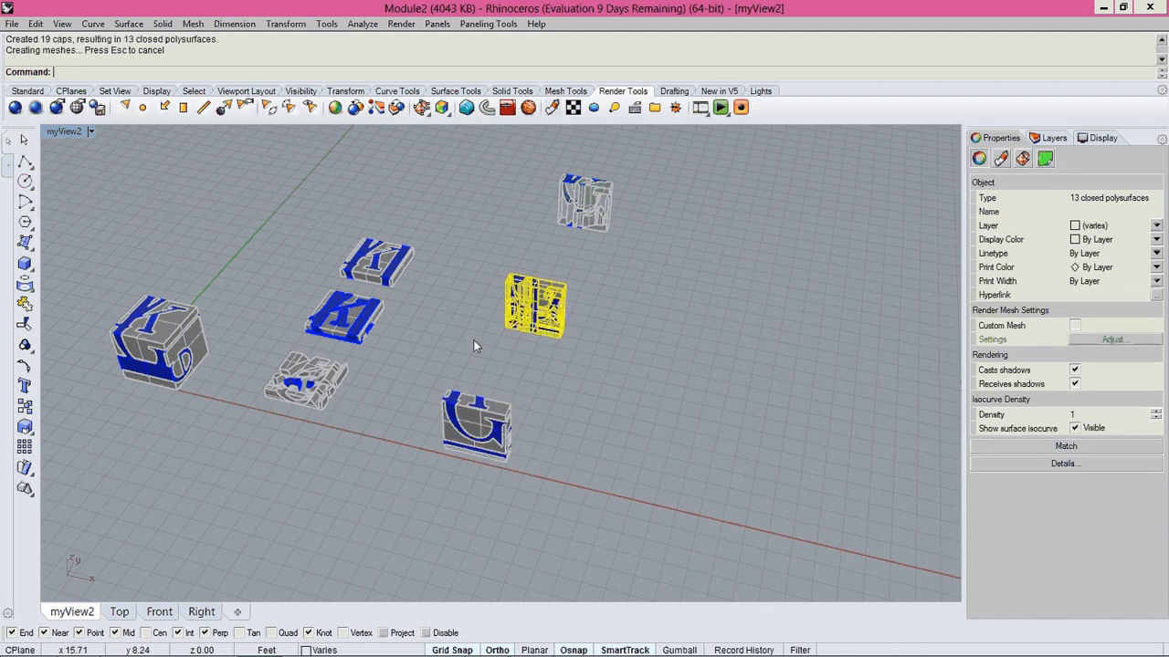
left_click_drag(646, 165, 527, 243)
type("Cap")
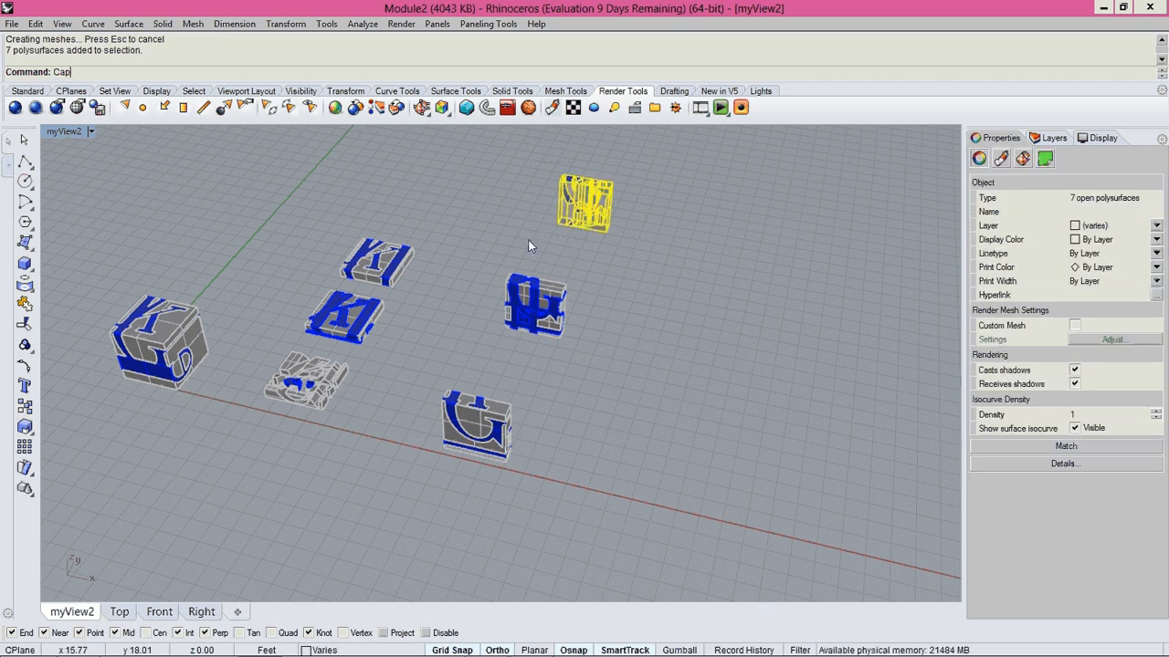
key("Return")
key("Escape")
Delete the small curved triangular glass polysurface embedded in the rear face of the nearest upright slice.
scroll(508, 429, "up", 5)
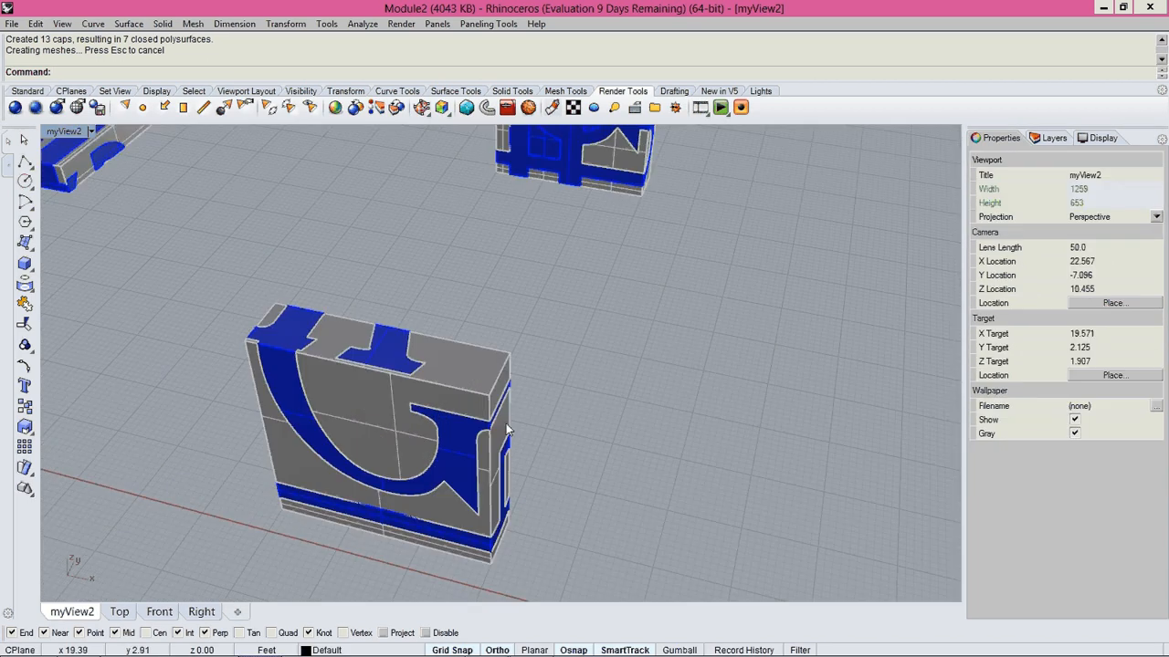
scroll(506, 429, "up", 2)
left_click(470, 384)
left_click(549, 428)
right_click_drag(549, 428, 294, 457)
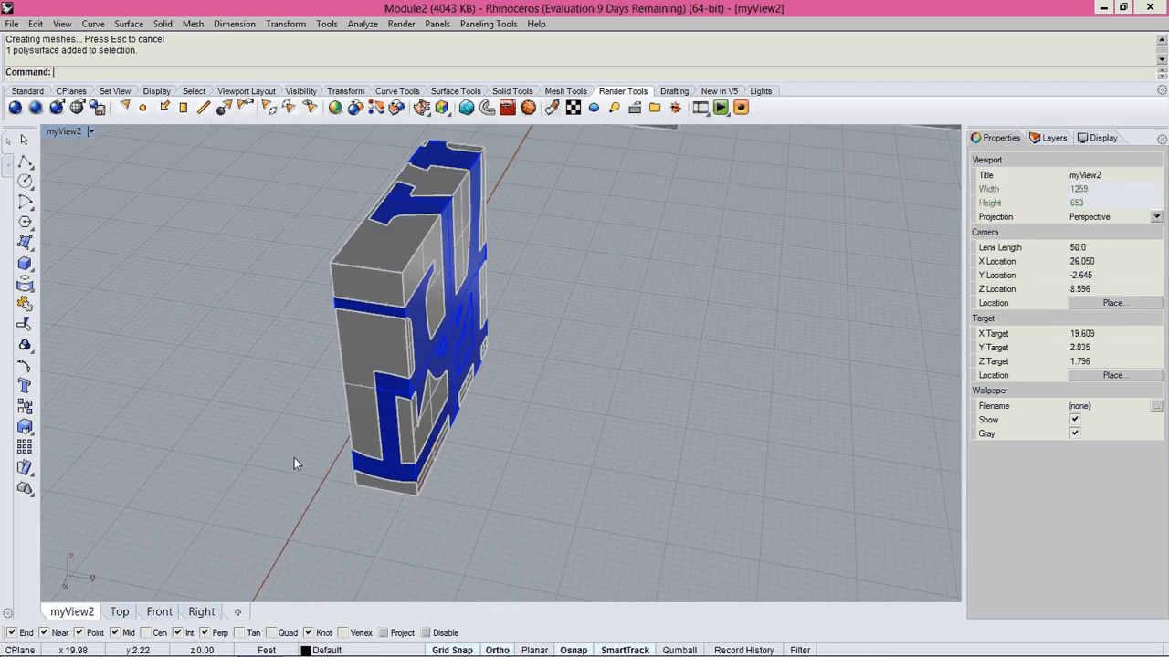
right_click_drag(849, 397, 524, 369)
scroll(523, 369, "up", 3)
left_click(551, 364)
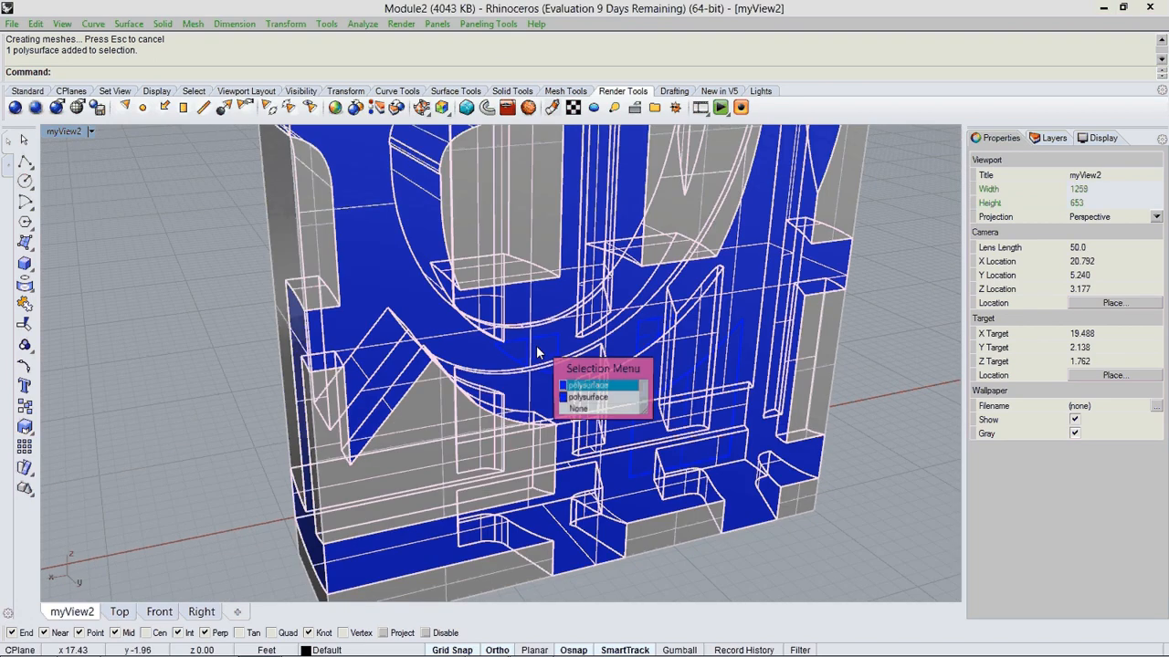
left_click(614, 399)
key("Delete")
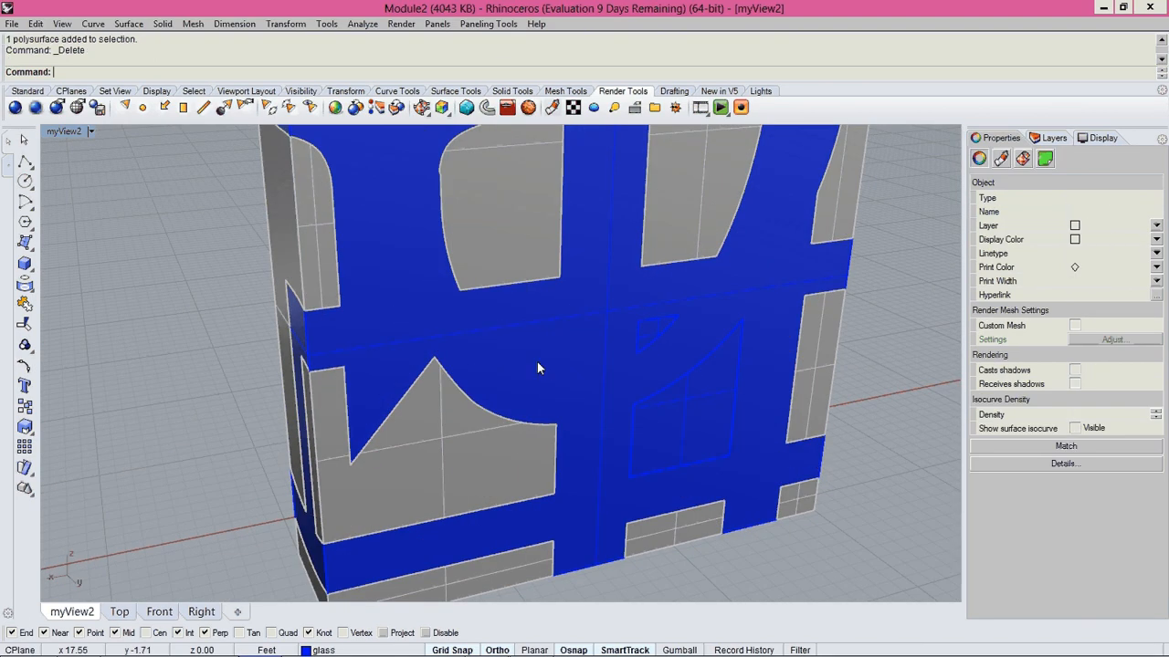
Delete the larger curved-top glass polysurface embedded in the rear face of the nearest upright slice.
left_click(652, 346)
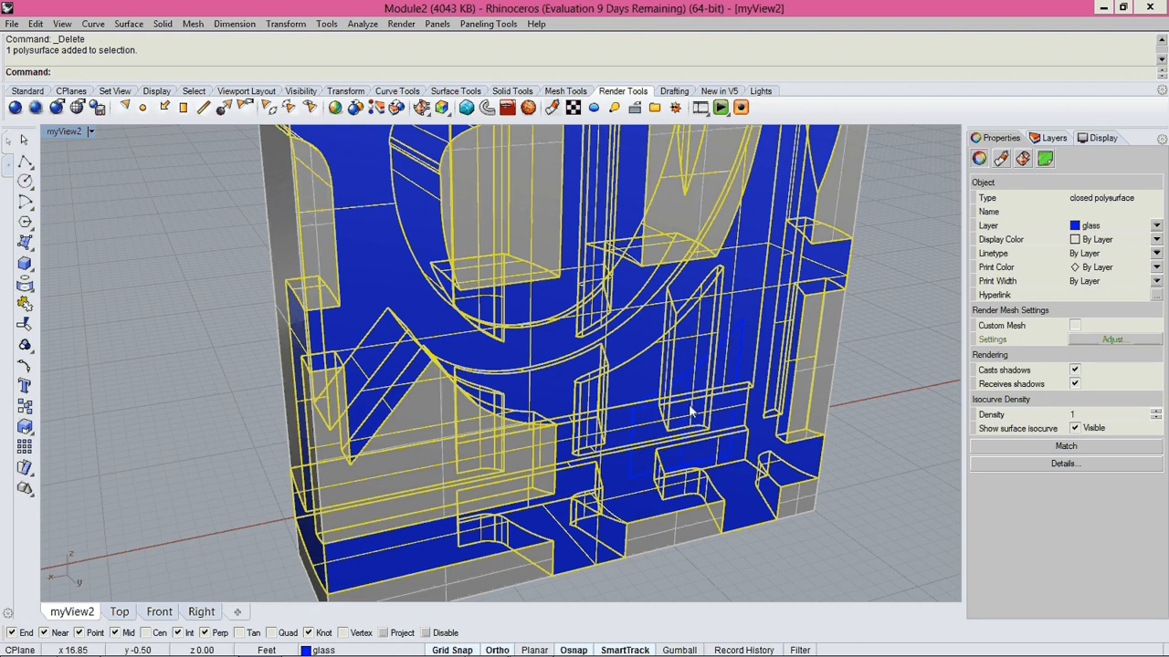
left_click(744, 352)
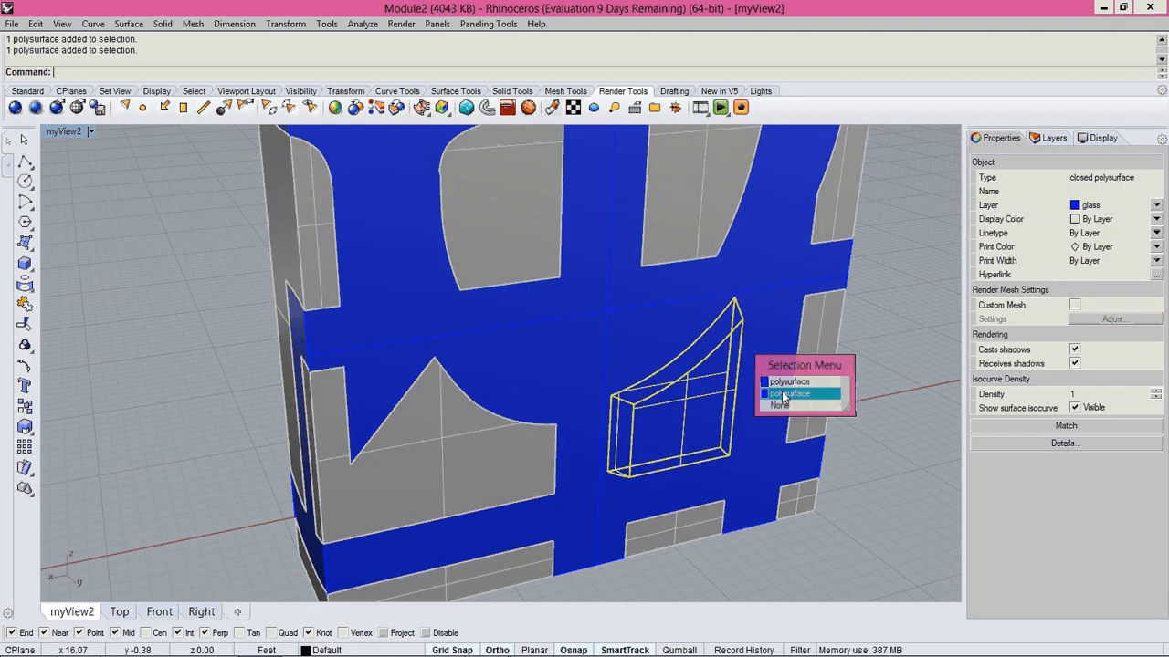
left_click(782, 394)
key("Delete")
scroll(555, 457, "down", 5)
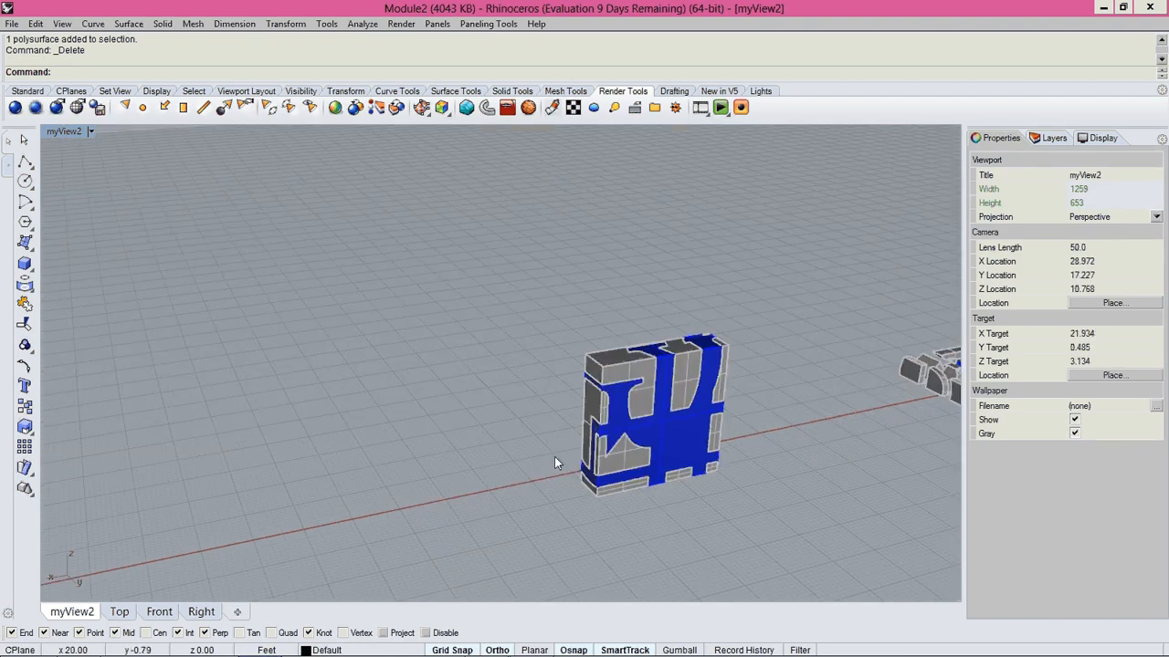
Delete the small curved triangular glass polysurface embedded in the front face of the middle upright slice.
right_click_drag(554, 457, 518, 407)
scroll(518, 407, "down", 4)
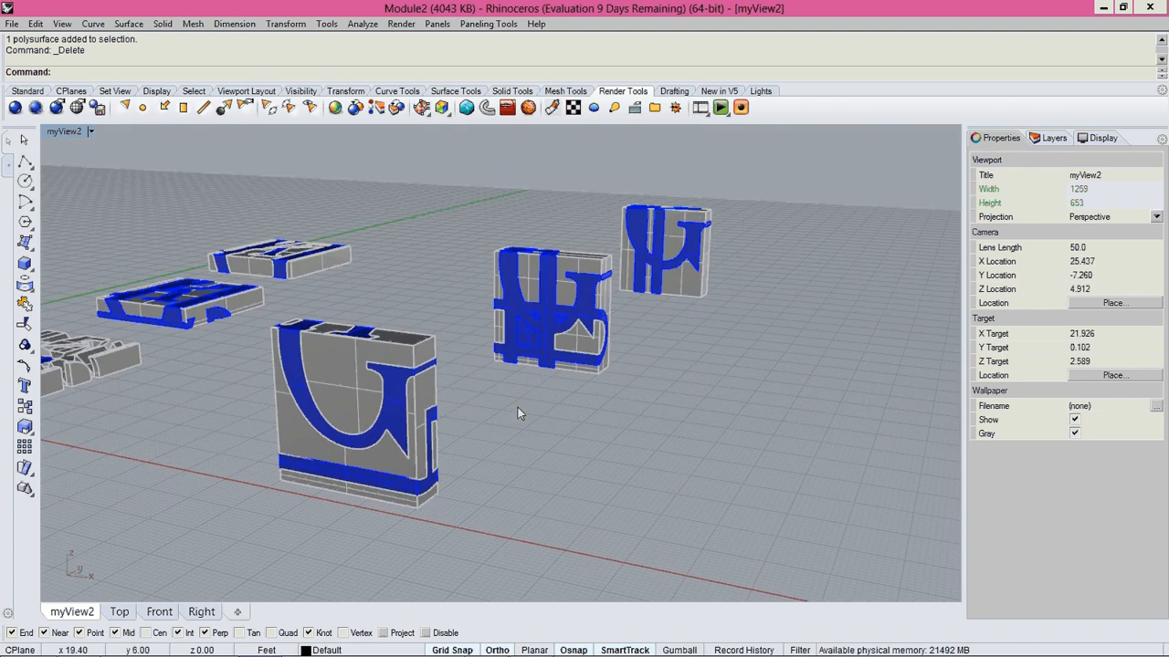
left_click(529, 313)
type("z")
key("Return")
type("s")
key("Return")
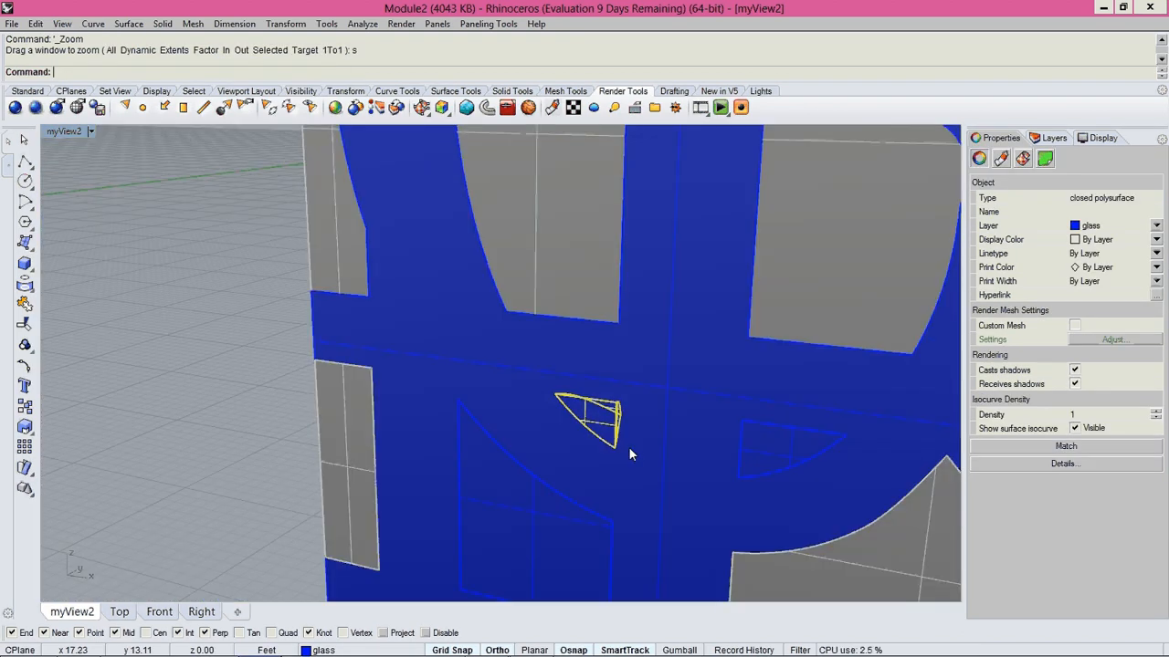
scroll(608, 468, "down", 5)
key("Delete")
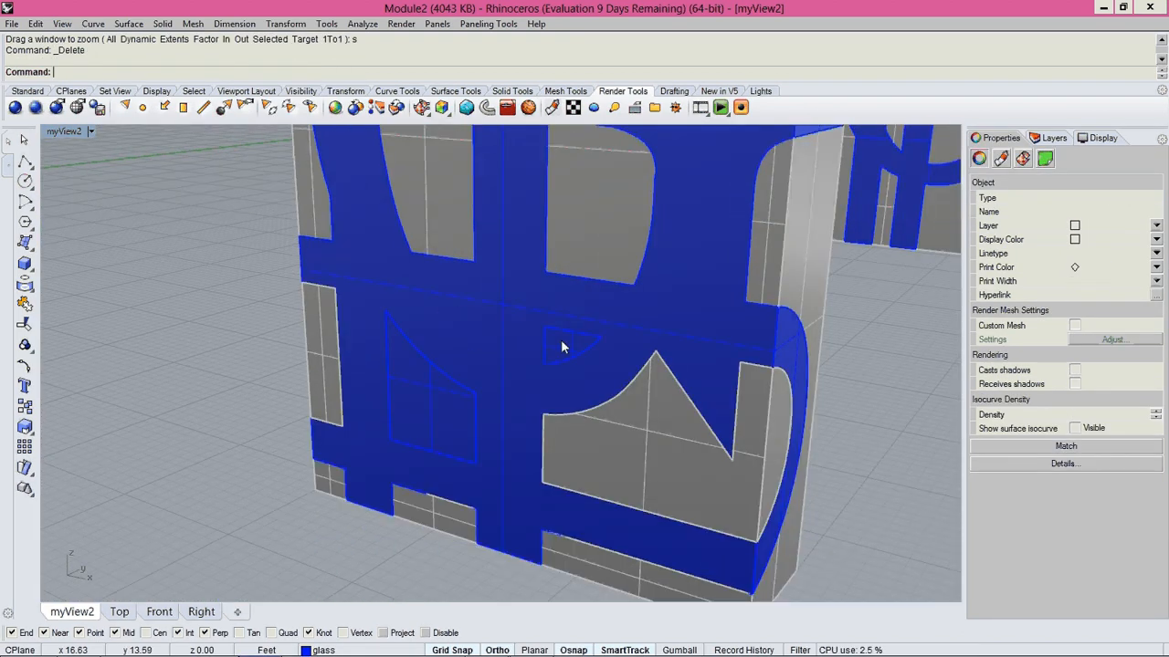
Delete the second small triangular piece and the larger curved-top glass polysurface embedded in the middle upright slice.
right_click_drag(561, 340, 575, 363)
left_click(575, 363)
left_click(612, 390)
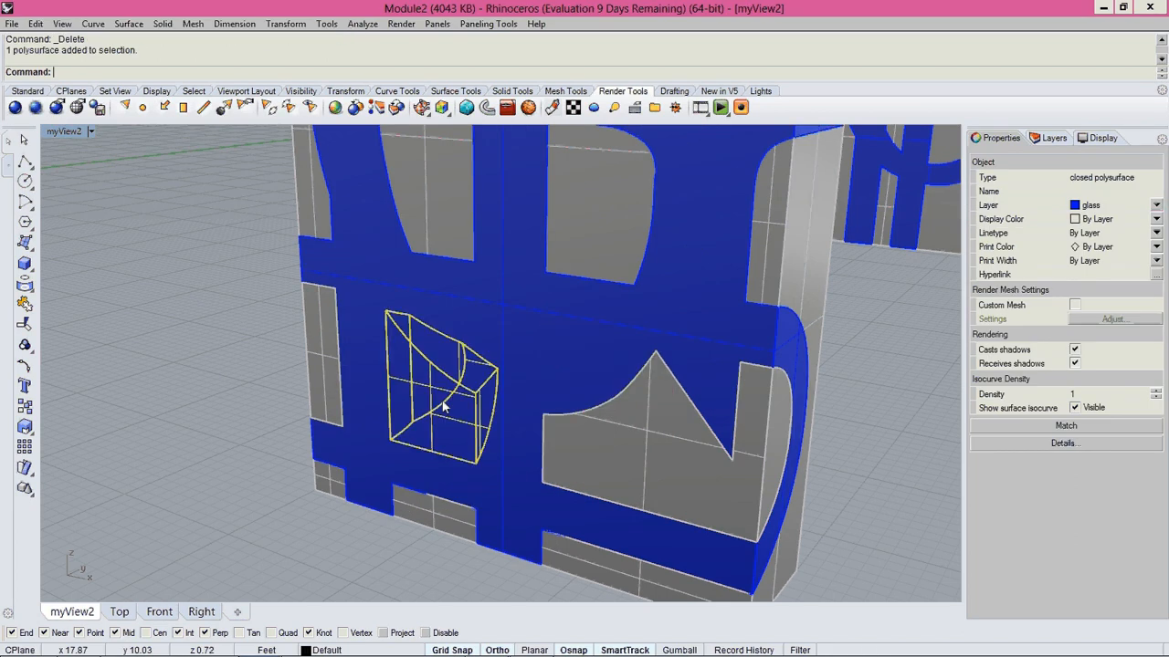
left_click(525, 363)
left_click(439, 374)
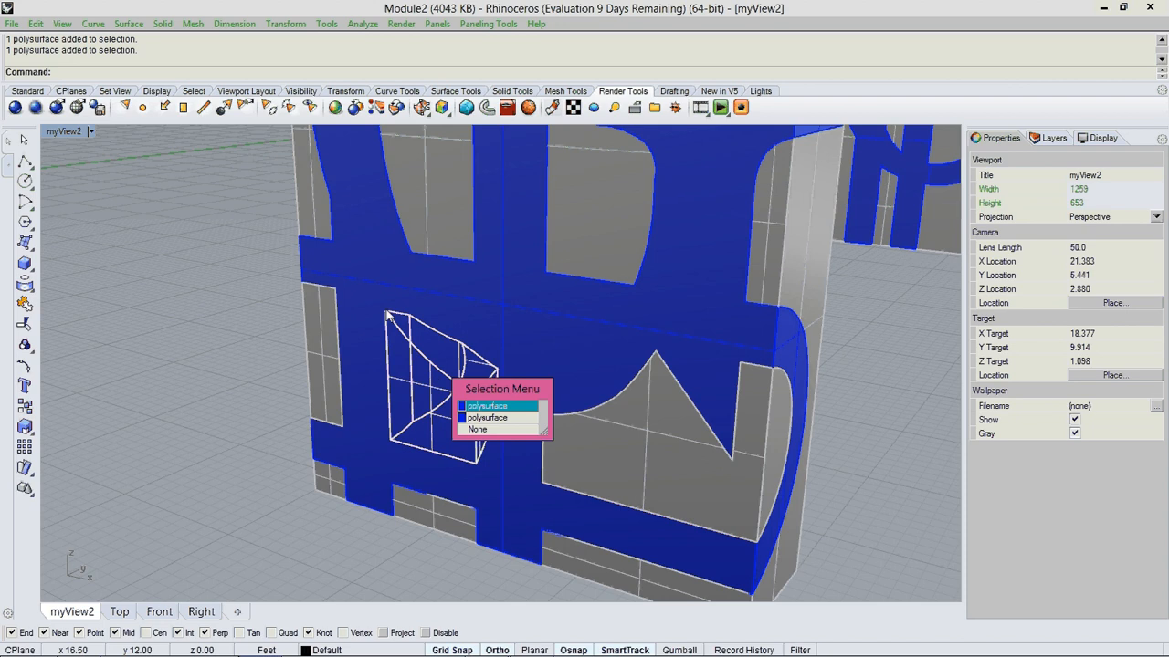
left_click(486, 418)
key("Delete")
Examine the farthest upright slice's glass part up close for stray embedded pieces.
scroll(485, 410, "down", 5)
scroll(496, 404, "up", 2)
right_click_drag(496, 404, 313, 437)
right_click_drag(604, 420, 647, 368)
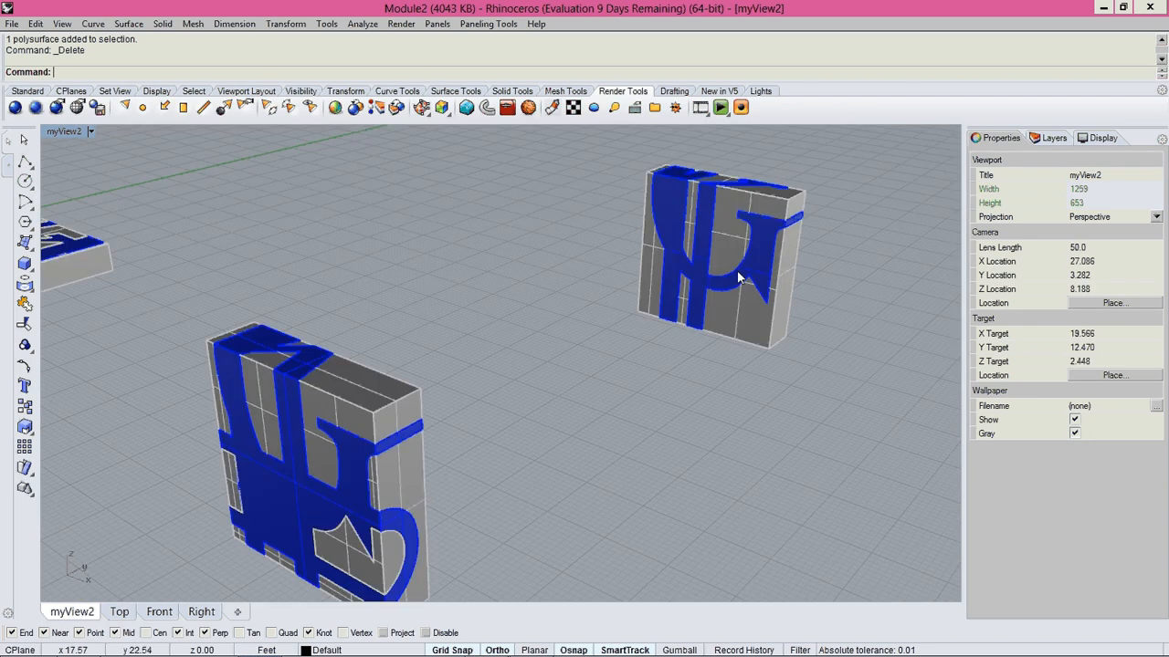
left_click(738, 274)
type("z")
key("Return")
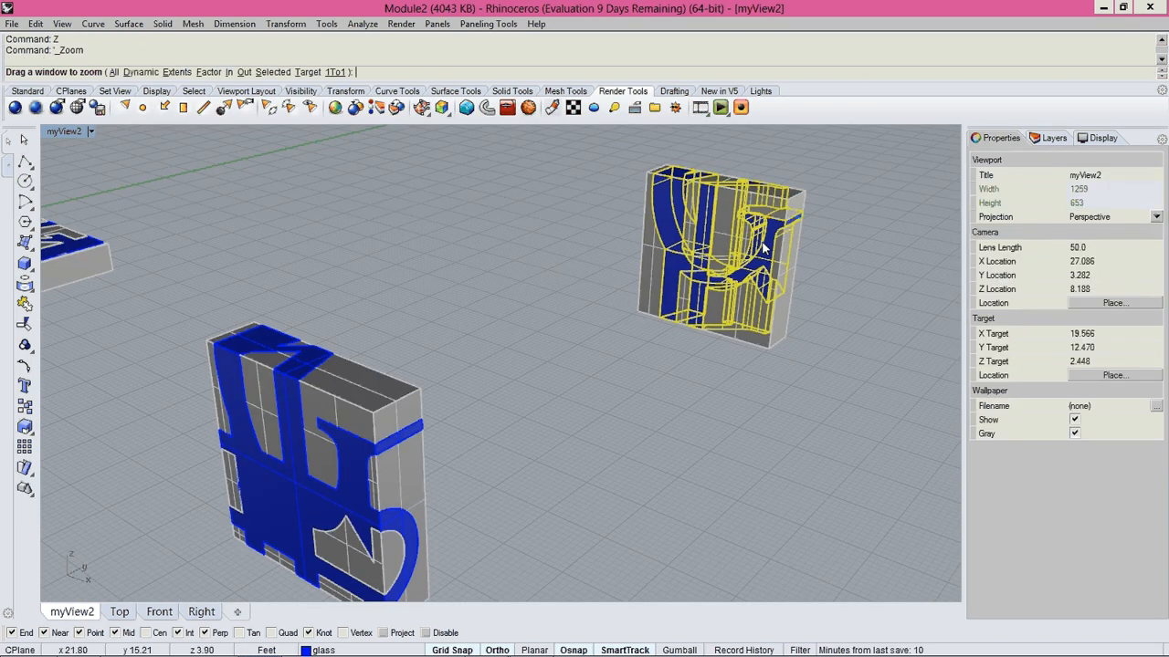
type("s")
key("Return")
key("Escape")
Move the middle upright slice 5.50 ft and the farthest one 11.70 ft along the Y direction toward the nearest slice.
right_click_drag(516, 460, 603, 485)
scroll(500, 398, "down", 5)
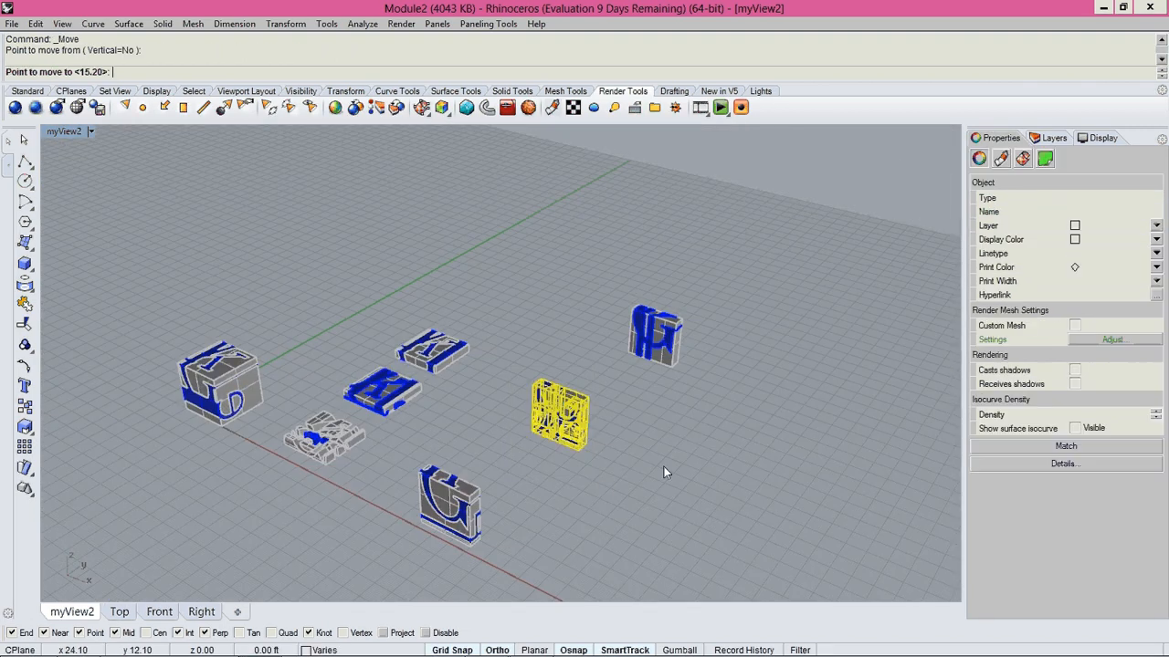
left_click(620, 513)
left_click(655, 336)
right_click(766, 482)
left_click(764, 418)
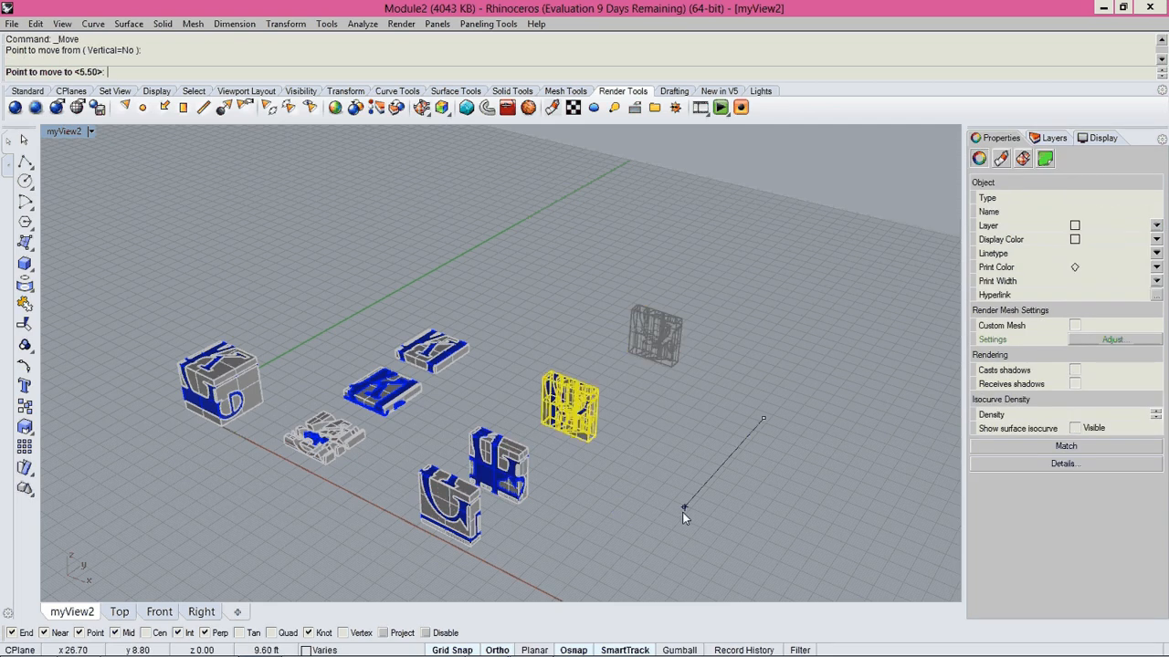
left_click(662, 532)
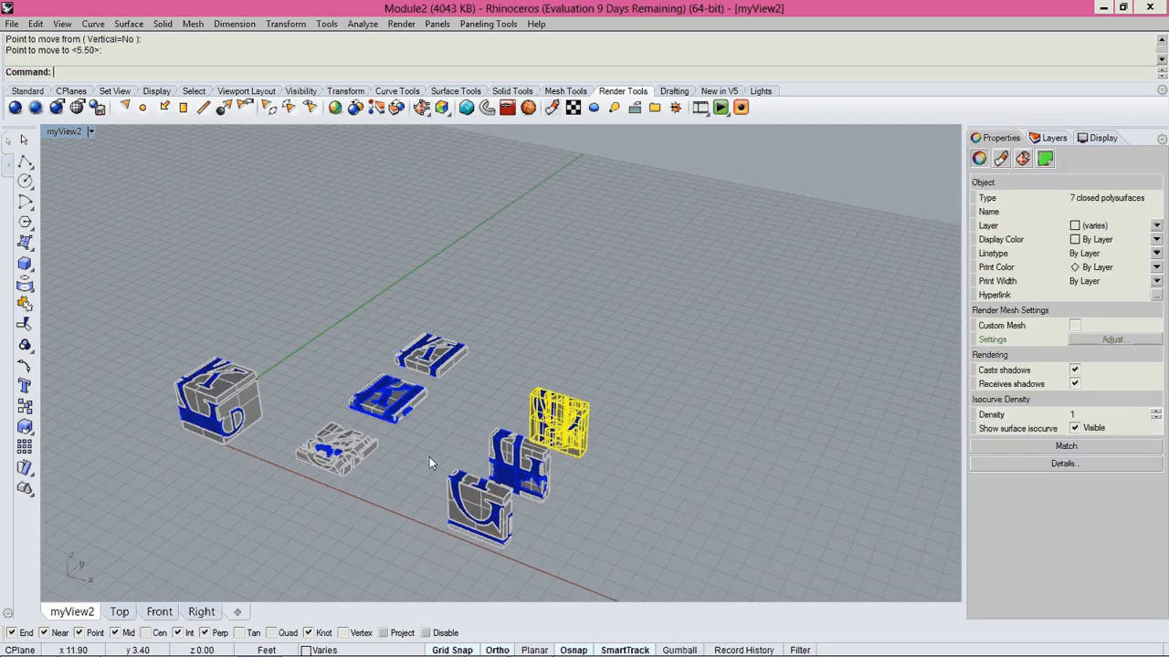
Move all three upright slices together 3.40 ft closer to the row of horizontal slices.
left_click(429, 457)
right_click_drag(429, 456, 639, 292)
left_click_drag(613, 308, 436, 501)
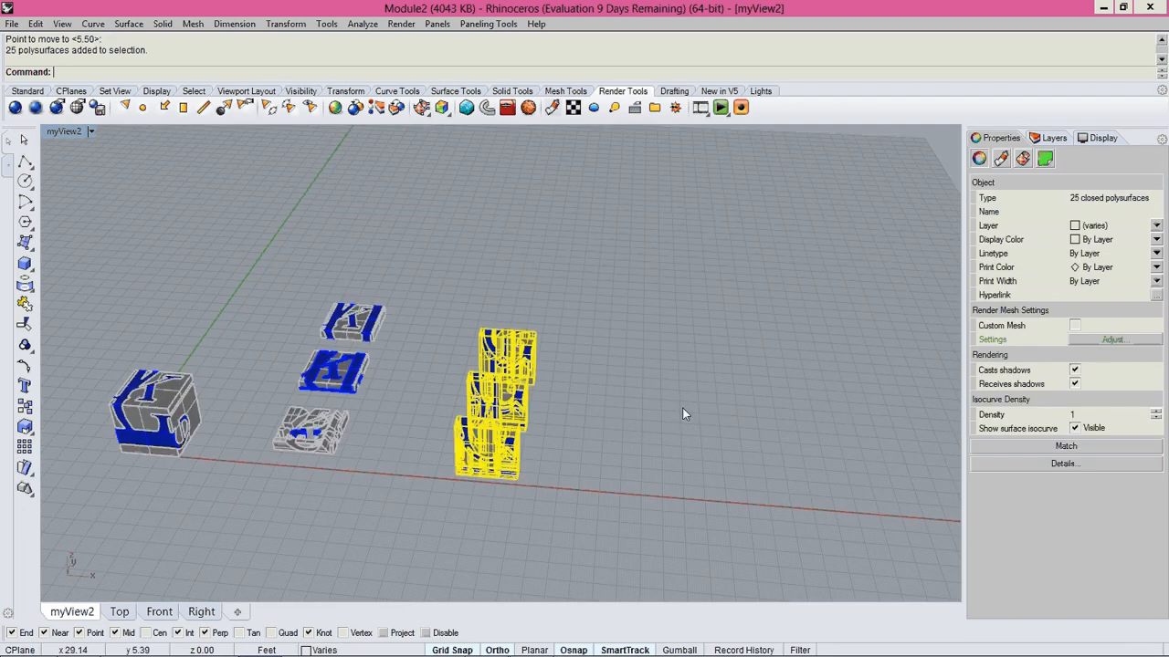
right_click(703, 430)
left_click(704, 430)
right_click_drag(682, 407, 446, 429)
left_click(632, 434)
Move the whole lettered cube along the X axis closer to the slices.
left_click_drag(106, 267, 231, 402)
right_click_drag(231, 403, 358, 392, "shift")
scroll(358, 391, "up", 3)
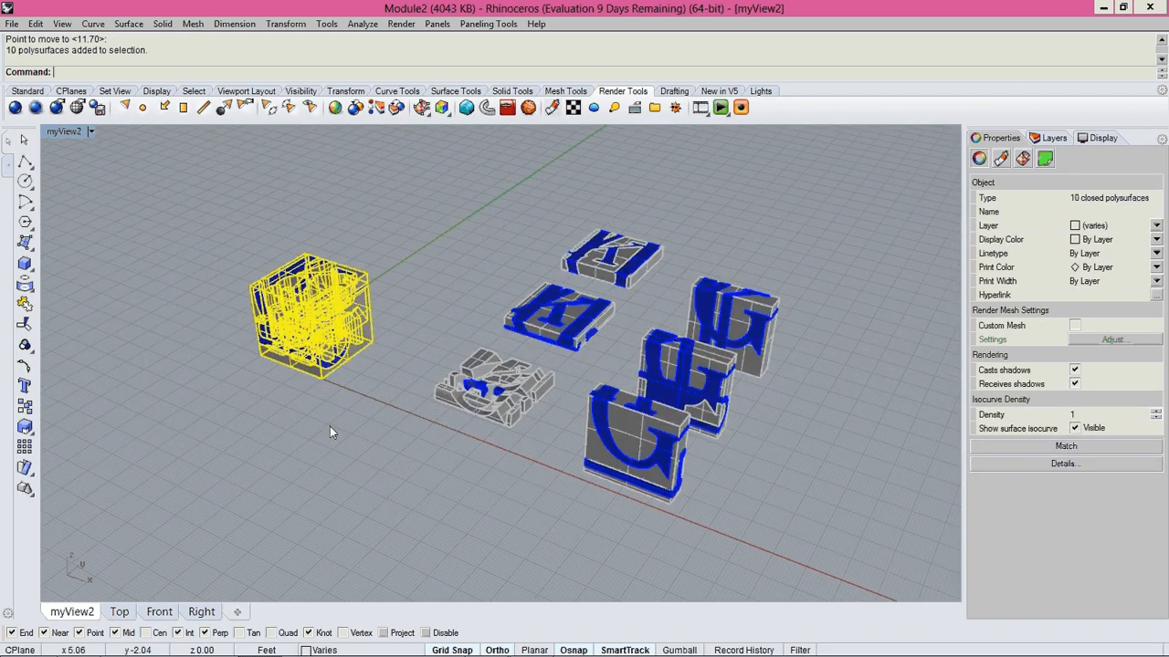
right_click(330, 427)
left_click(329, 427)
left_click(364, 444)
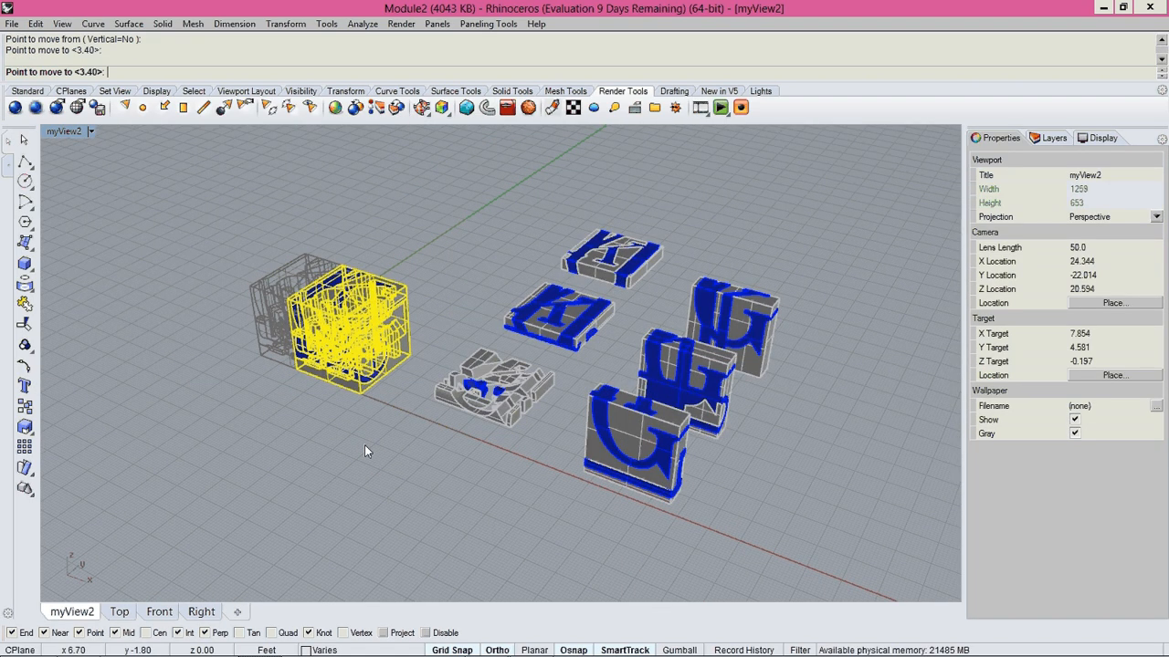
right_click_drag(364, 445, 343, 385)
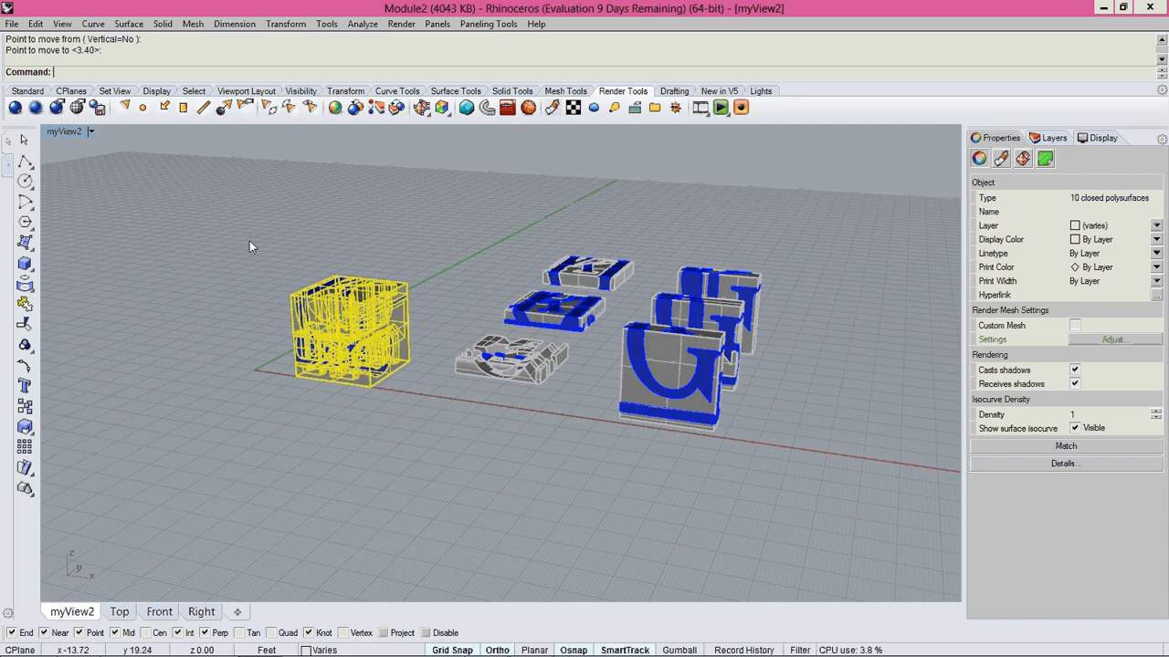
Hide the whole lettered cube so that only the six slices remain in the view.
left_click_drag(250, 240, 425, 449)
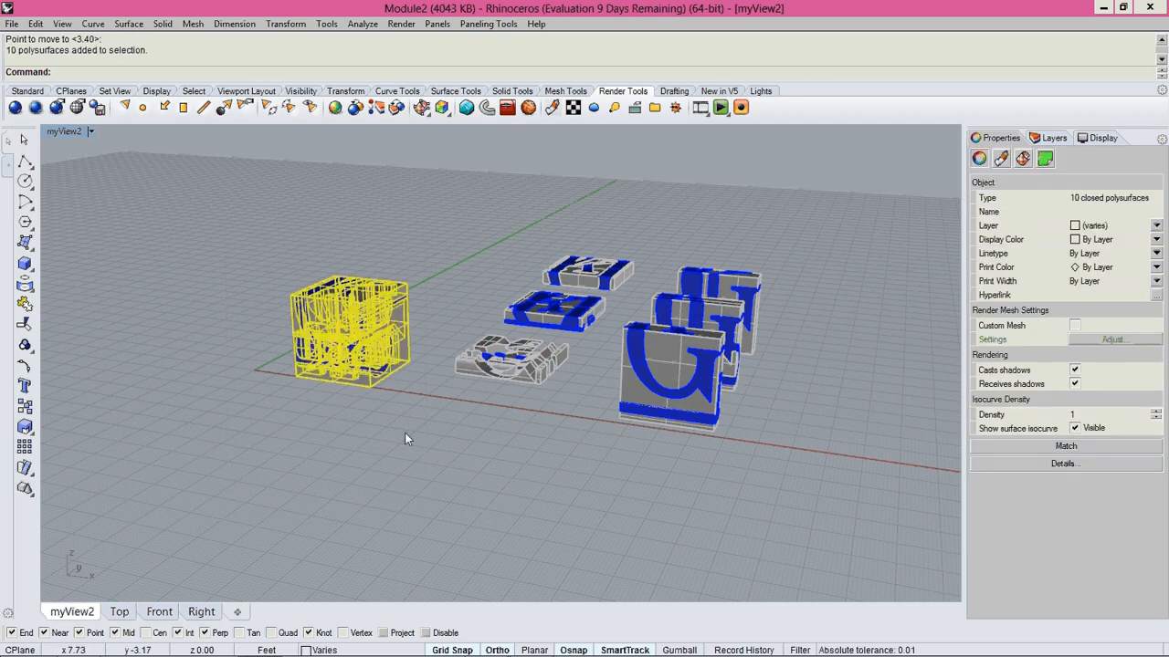
key("ctrl+h")
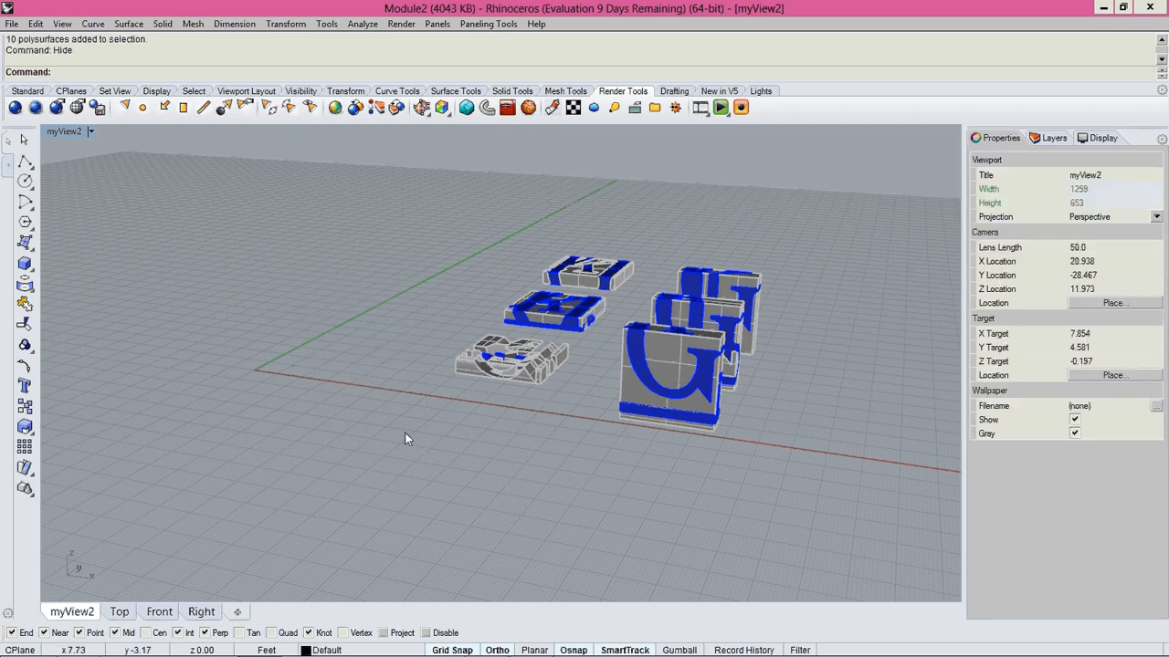
right_click_drag(404, 438, 561, 365)
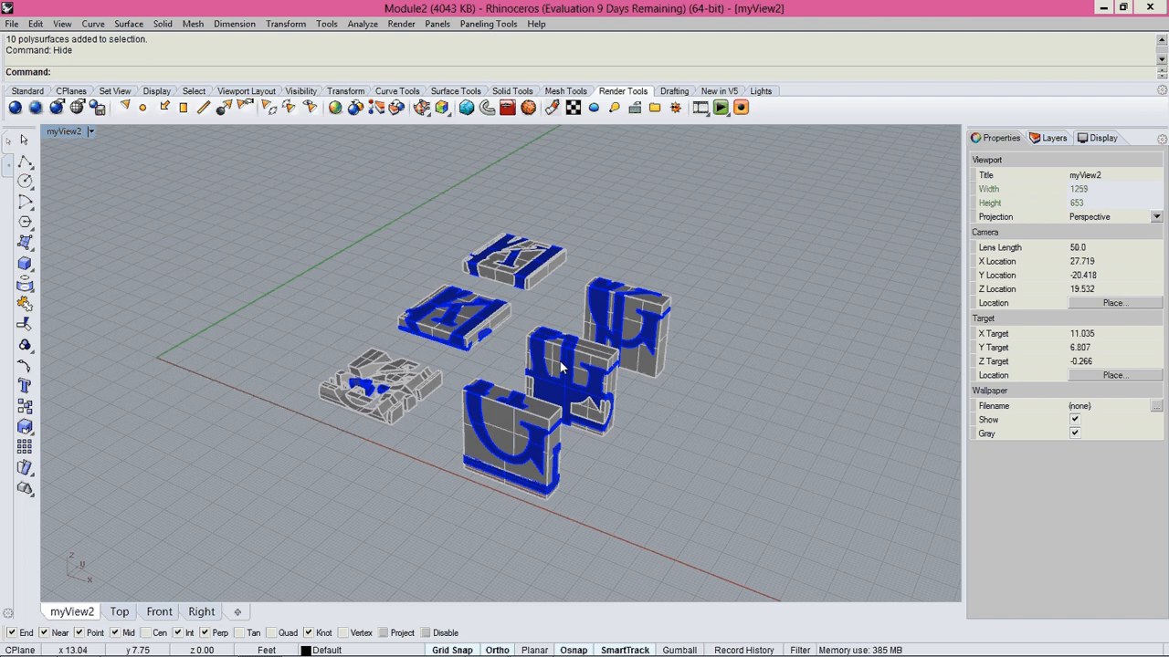
Toggle the visibility of the glass and solid layers to examine which slice parts belong to each.
left_click(1048, 138)
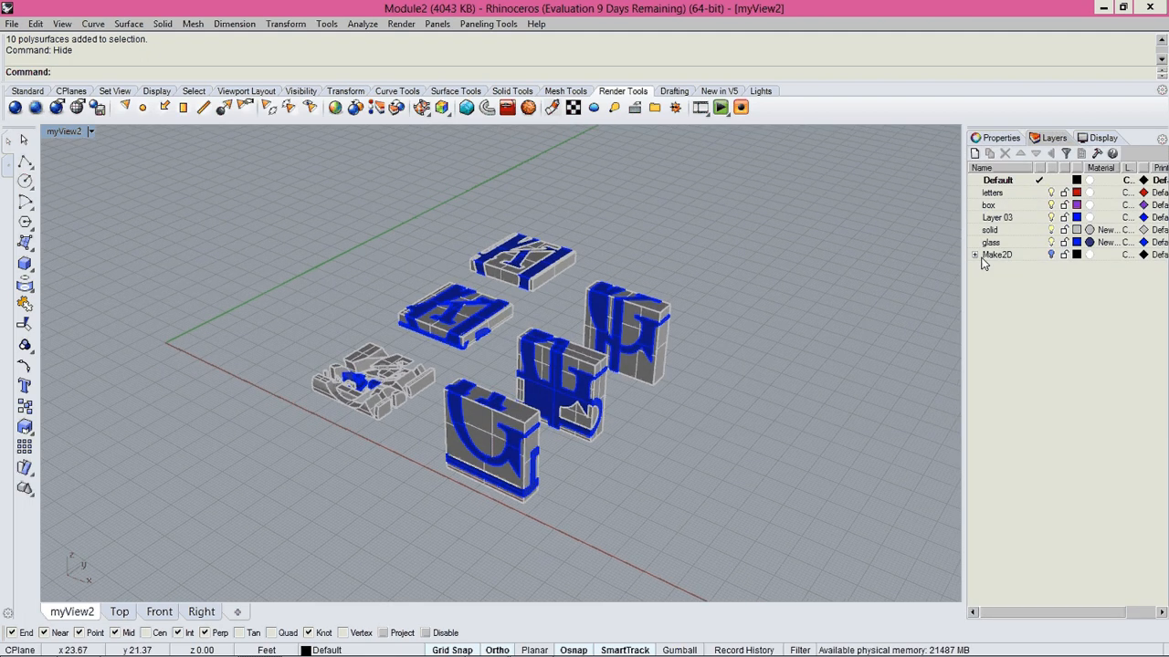
left_click(1050, 242)
left_click(1051, 242)
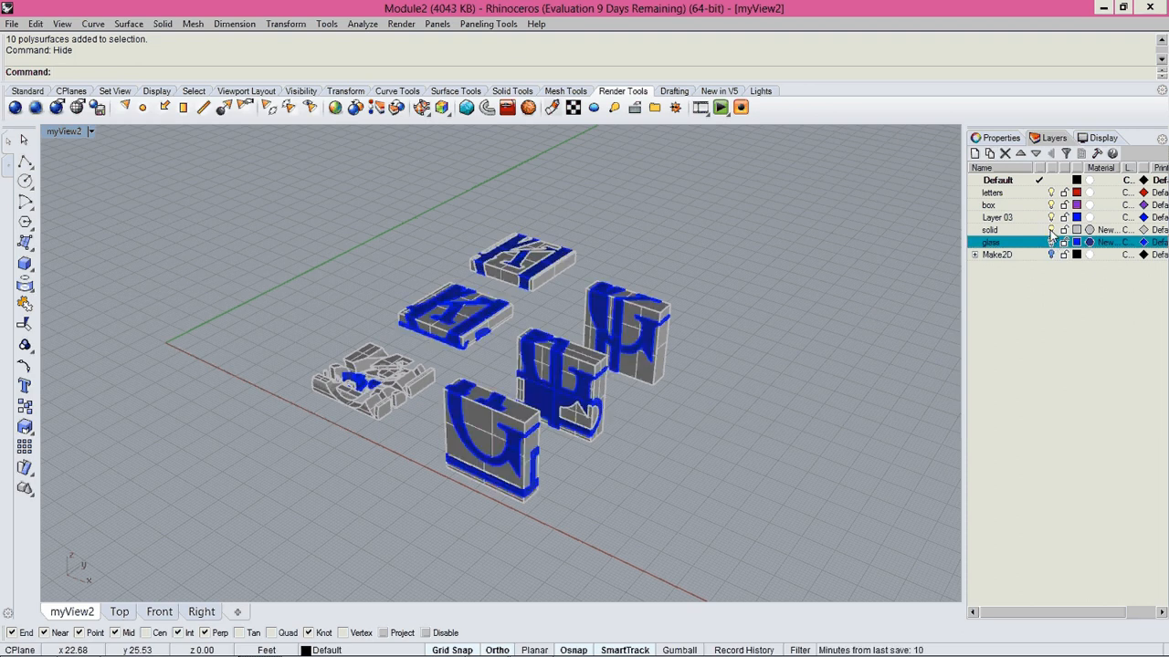
left_click(1051, 231)
right_click_drag(717, 368, 713, 377)
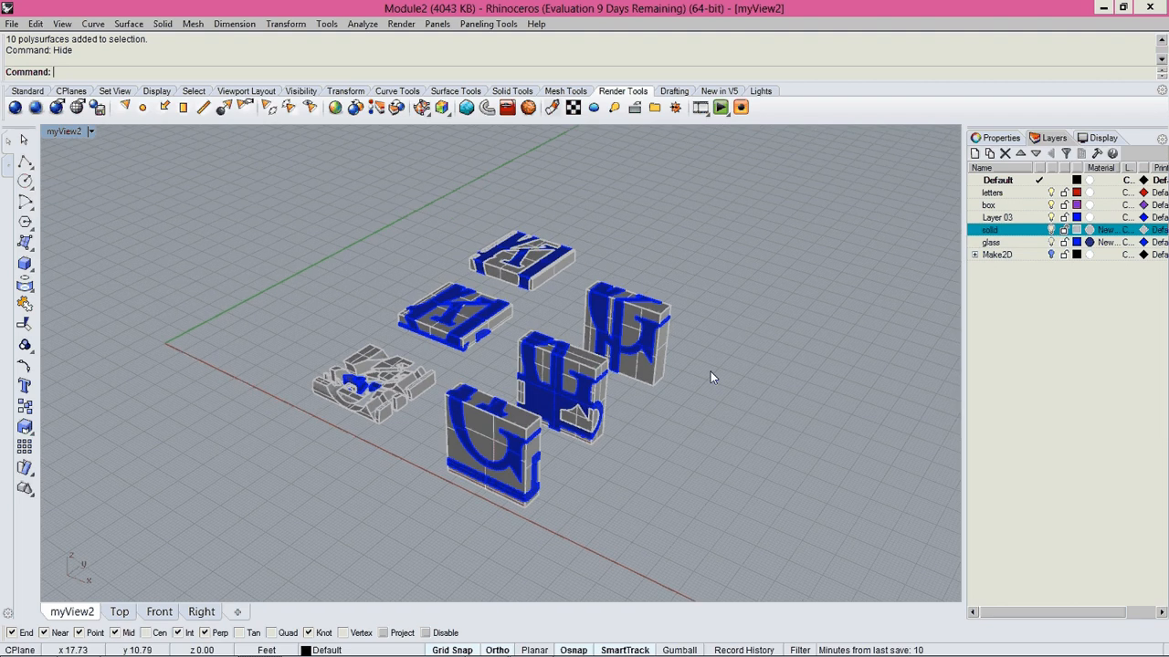
right_click(993, 241)
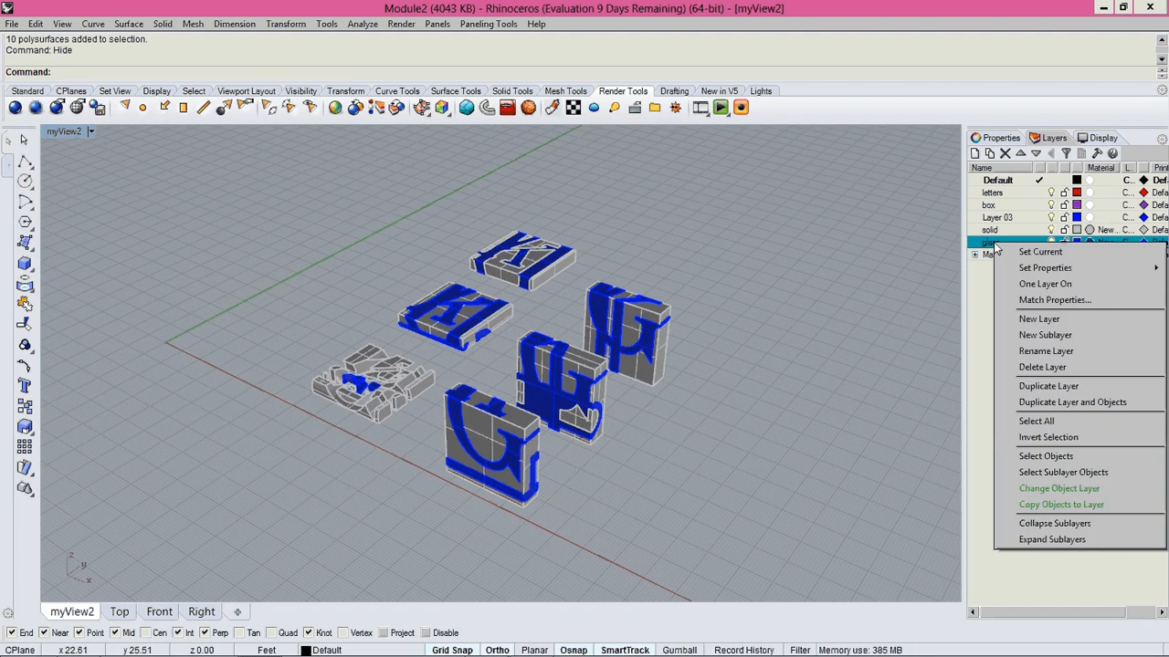
right_click_drag(374, 285, 390, 286)
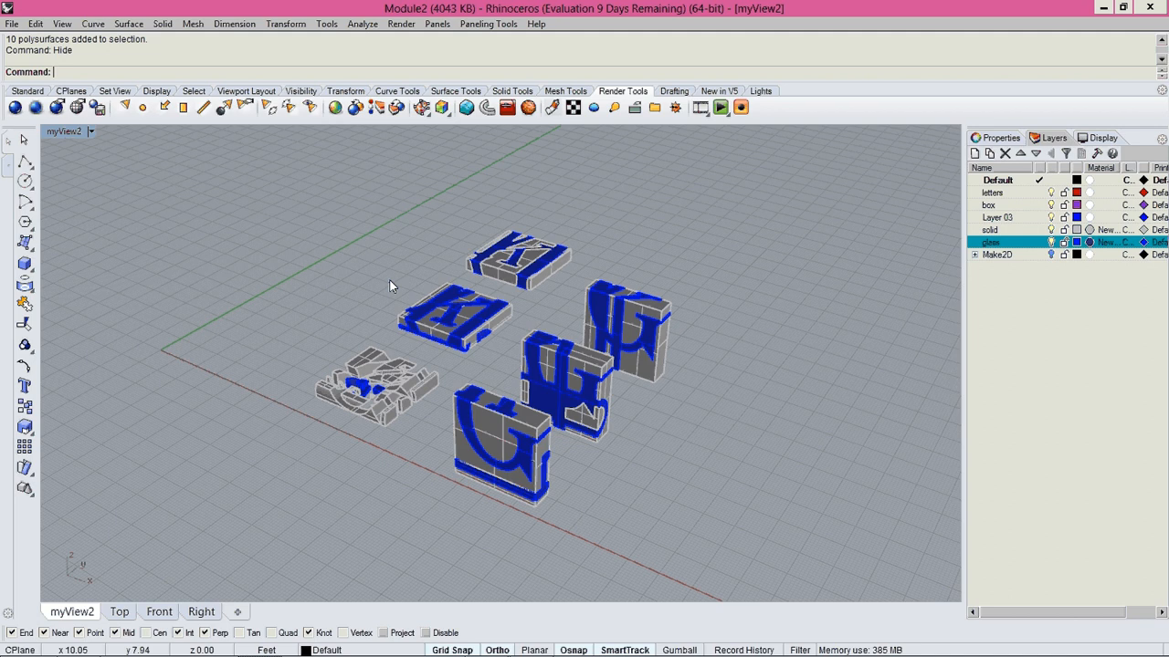
left_click_drag(266, 185, 794, 535)
type("C")
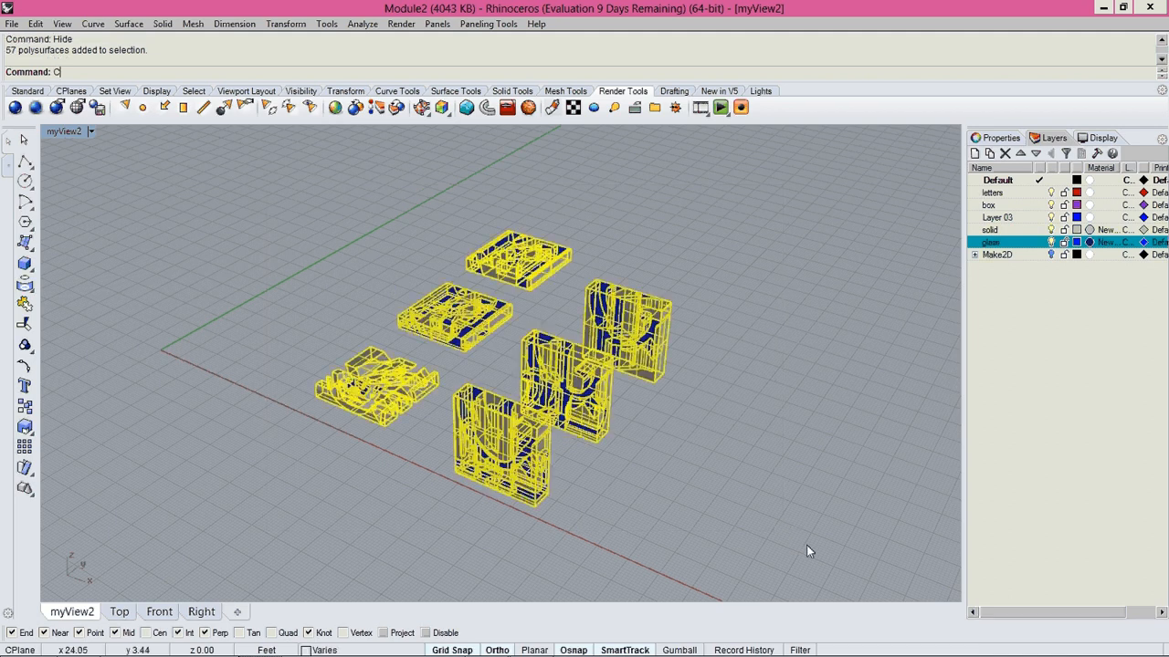
type("aopy")
key("Return")
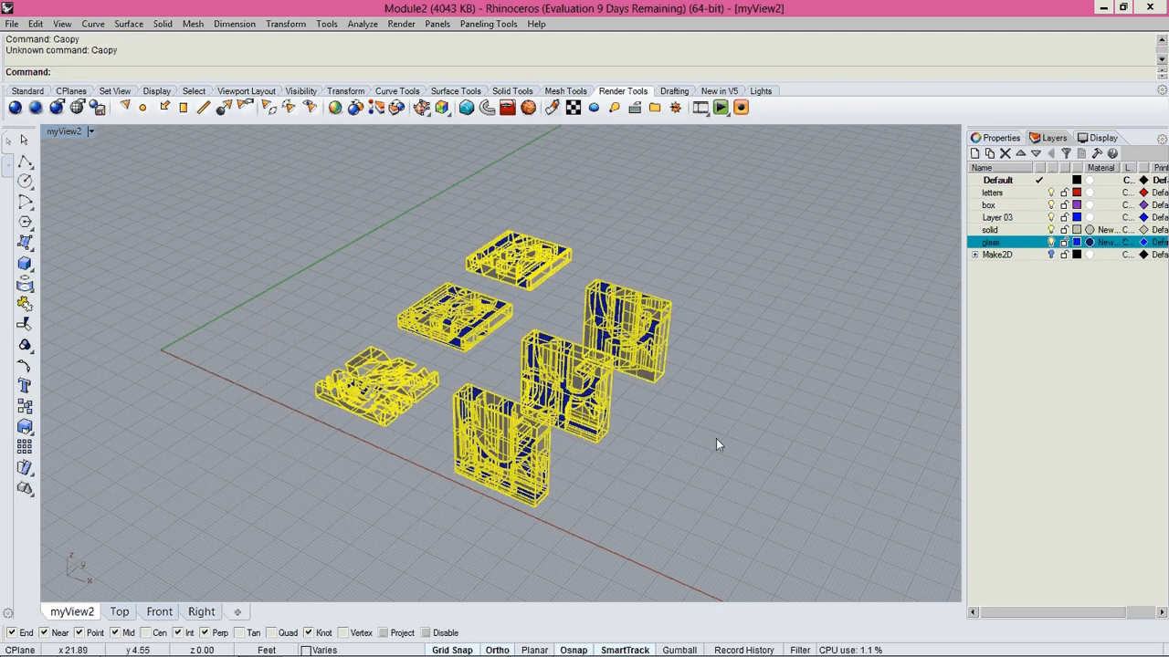
scroll(716, 438, "down", 4)
type("ViewportProperties")
key("Return")
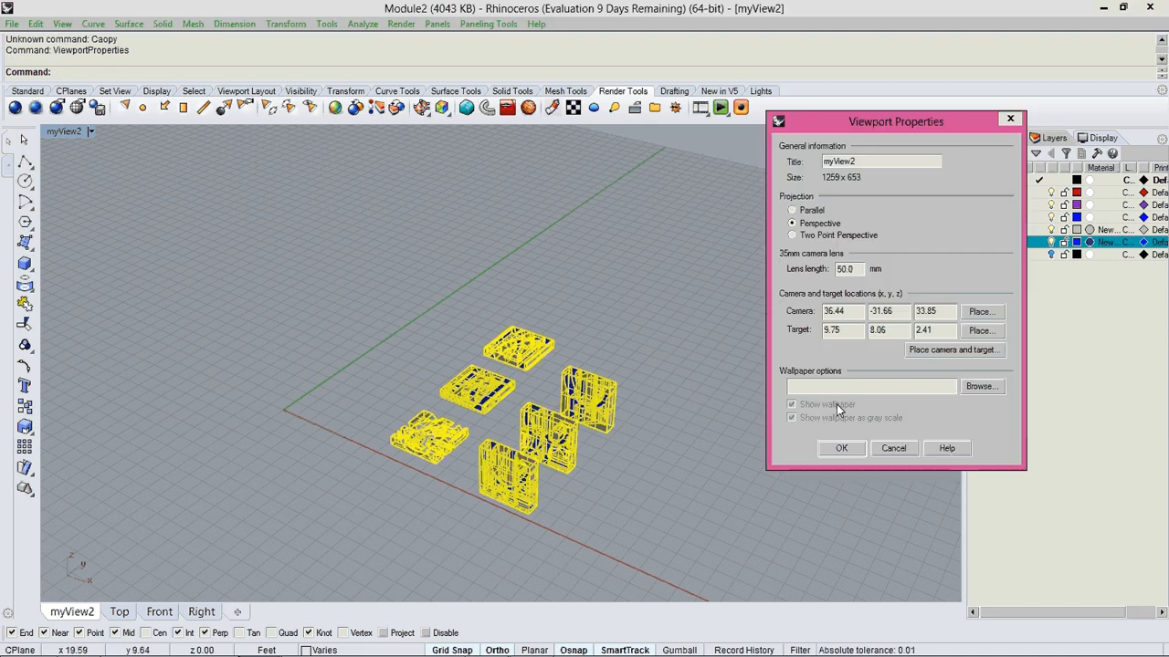
left_click(892, 448)
left_click(411, 347)
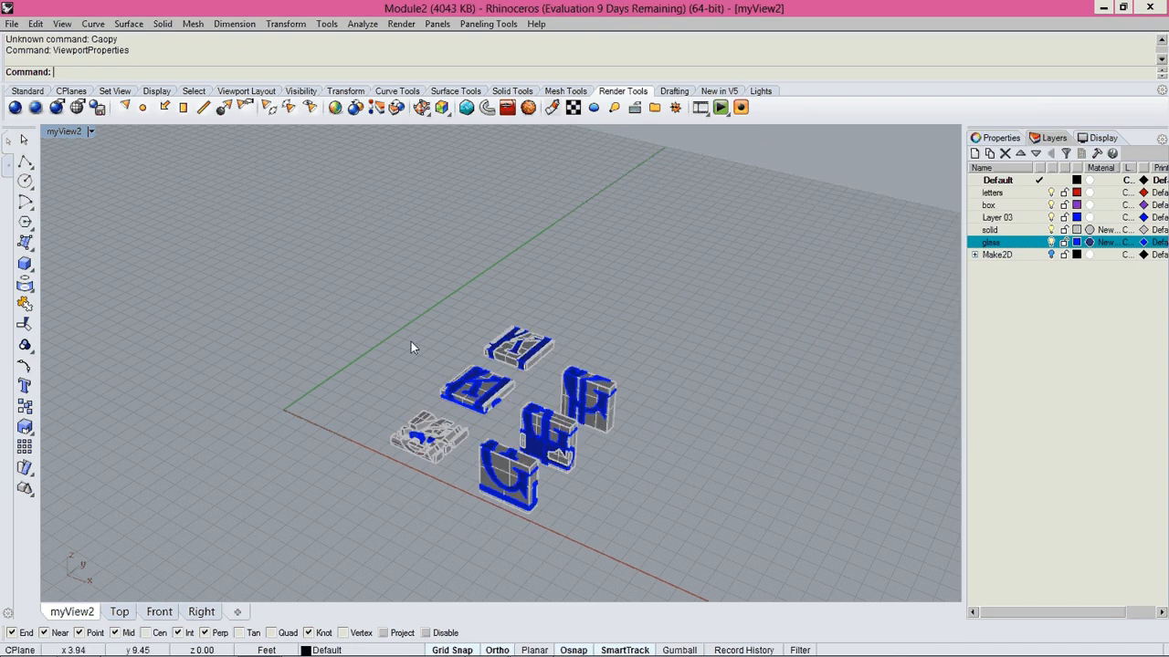
Copy all six slices vertically upward by about 5.8 ft, using the Copy command with the Vertical option.
key("ctrl+a")
type("Copy")
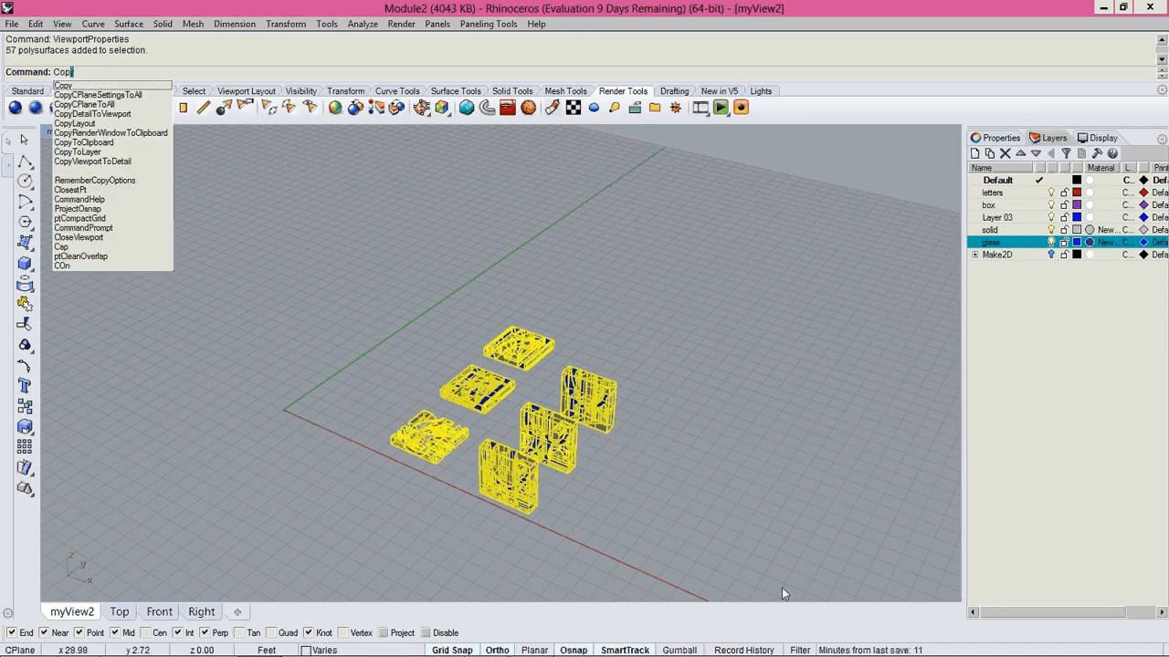
key("Return")
right_click_drag(781, 587, 747, 514)
type("v")
key("Return")
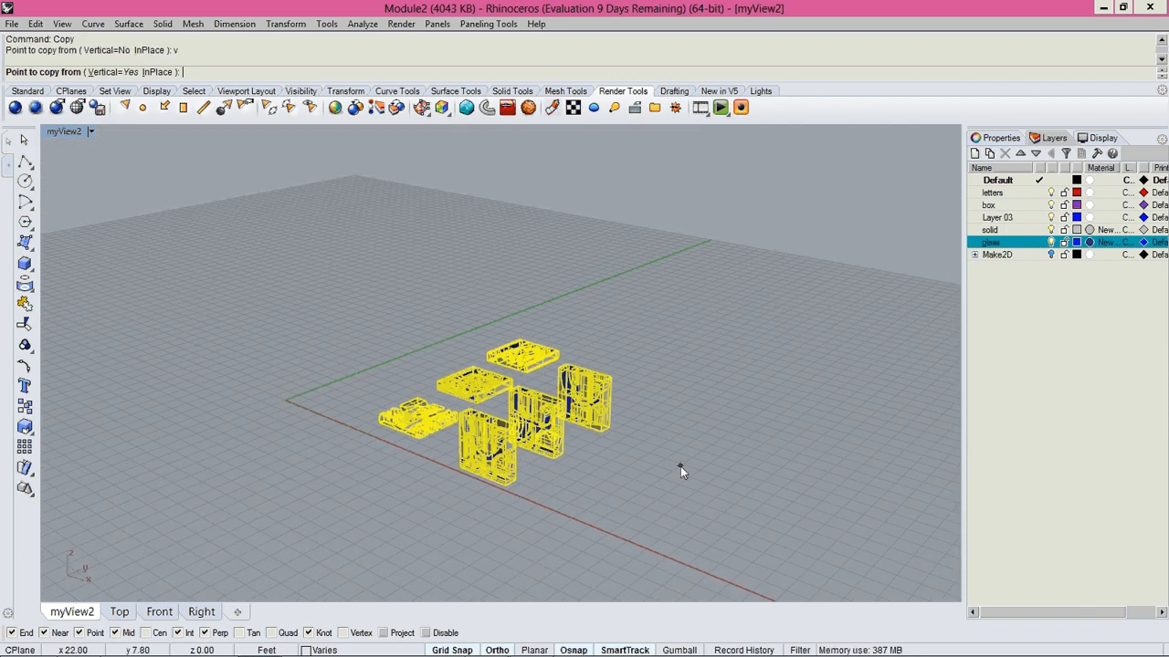
left_click(679, 467)
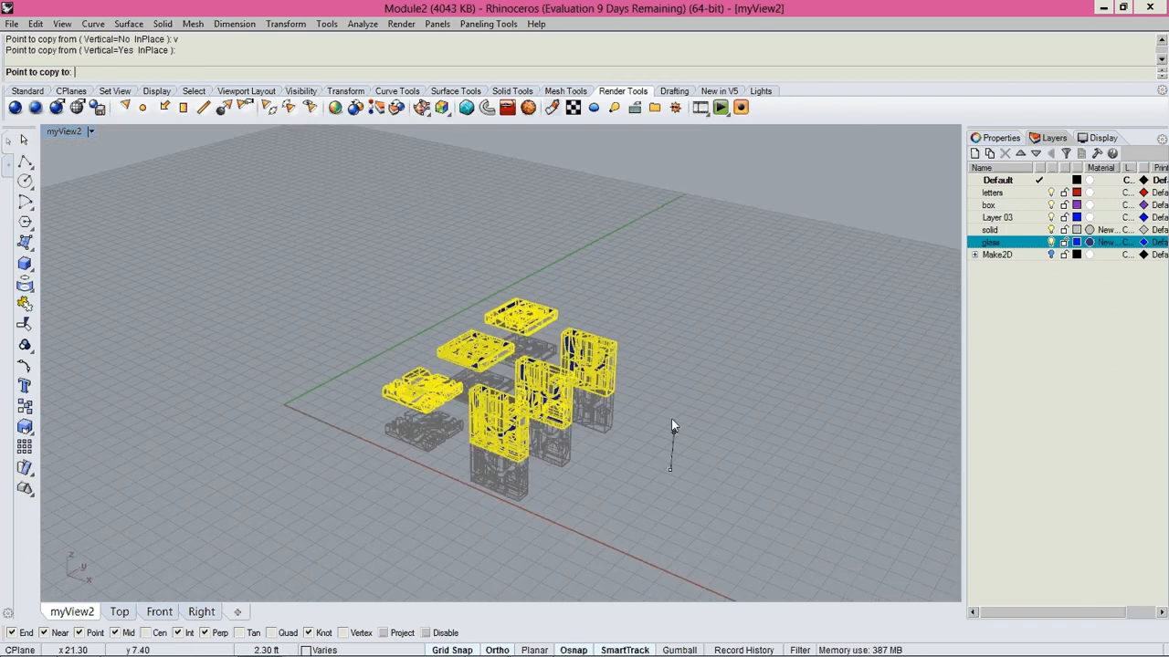
left_click(678, 371)
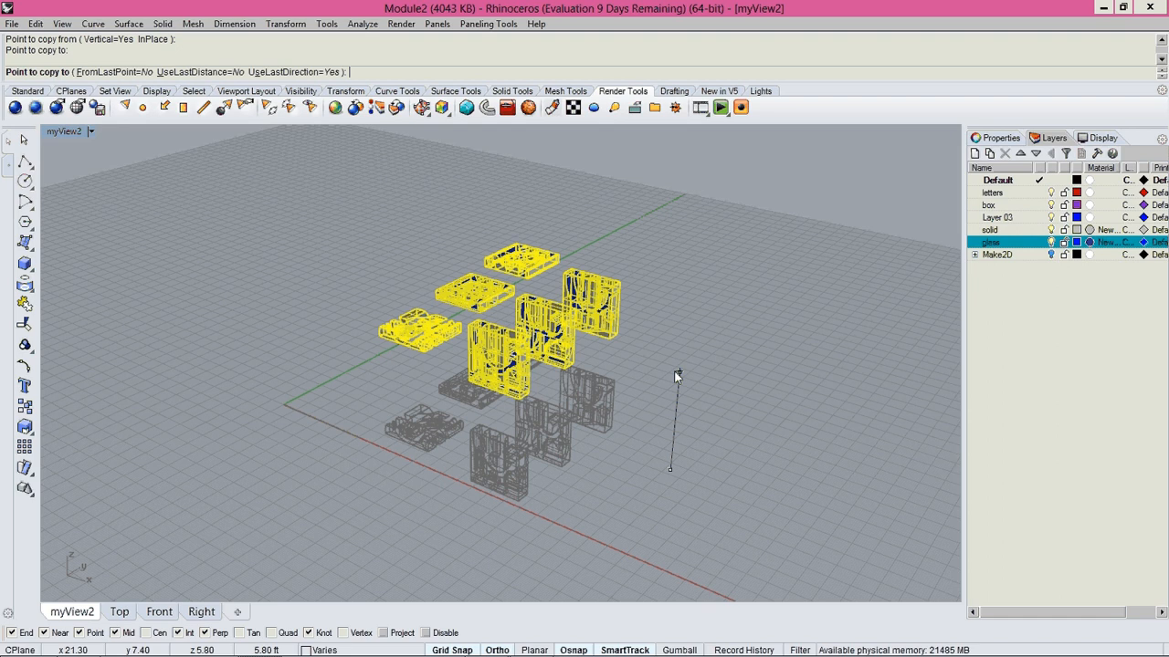
key("Escape")
Move only the upper copy's glass-layer pieces vertically upward about 5.5 ft, leaving the original slices' glass parts in place.
right_click_drag(678, 369, 744, 361)
right_click(993, 242)
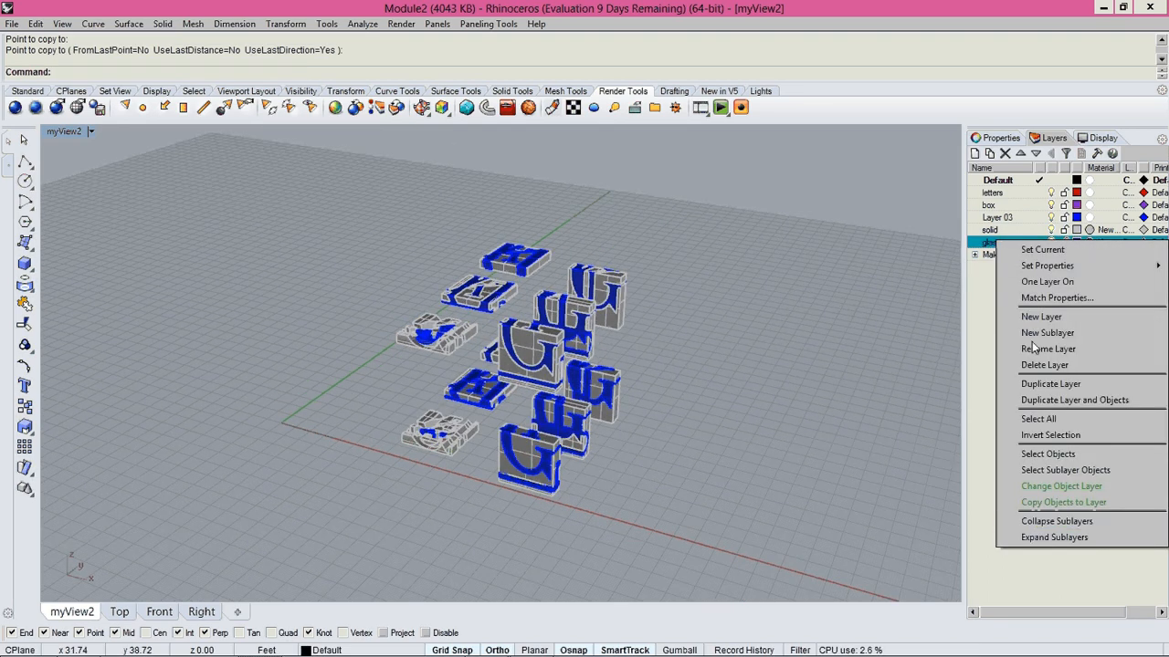
left_click(1041, 454)
right_click_drag(731, 429, 697, 344)
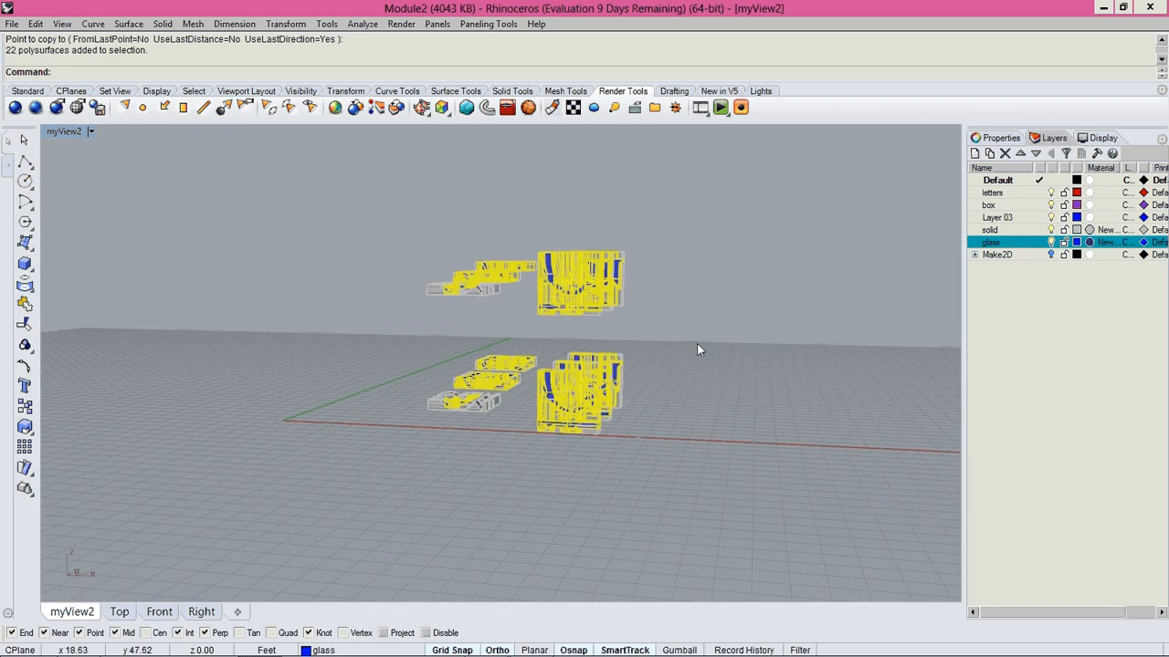
left_click_drag(385, 461, 379, 464, "ctrl")
right_click_drag(615, 398, 606, 418)
type("move")
key("Return")
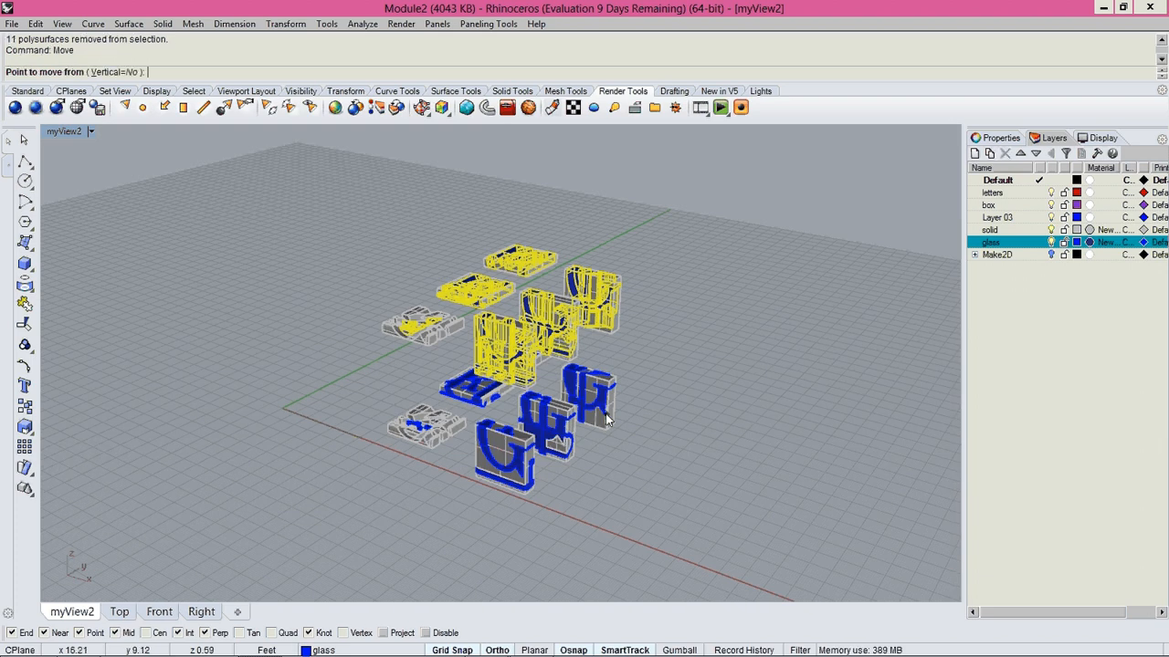
type("v")
key("Return")
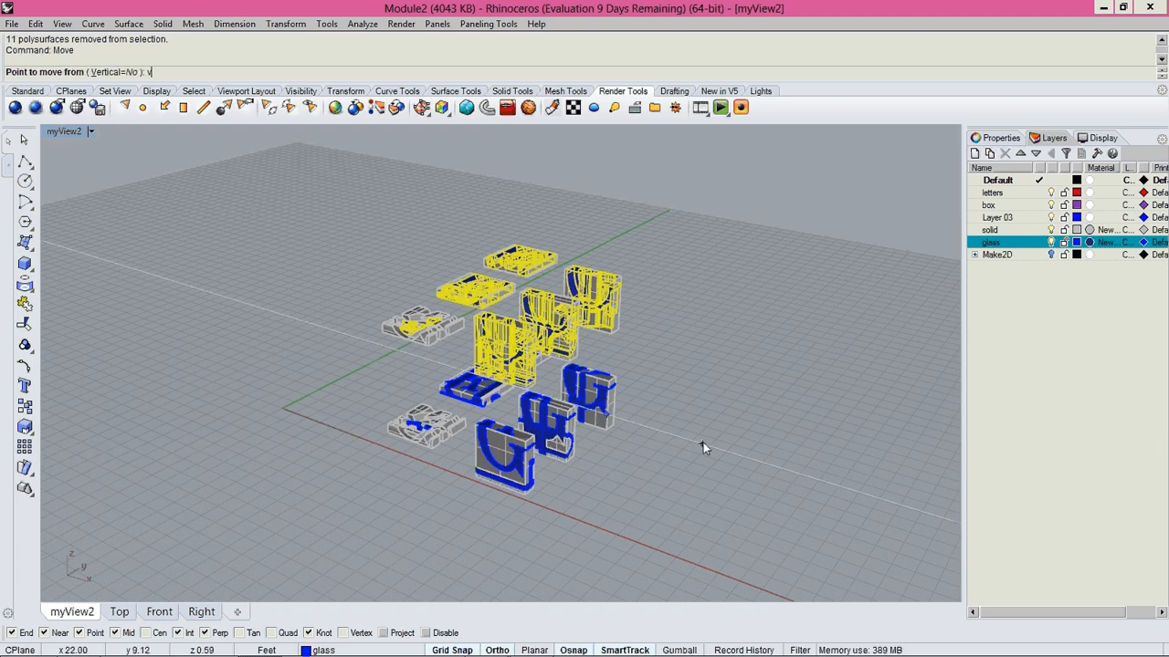
left_click(703, 442)
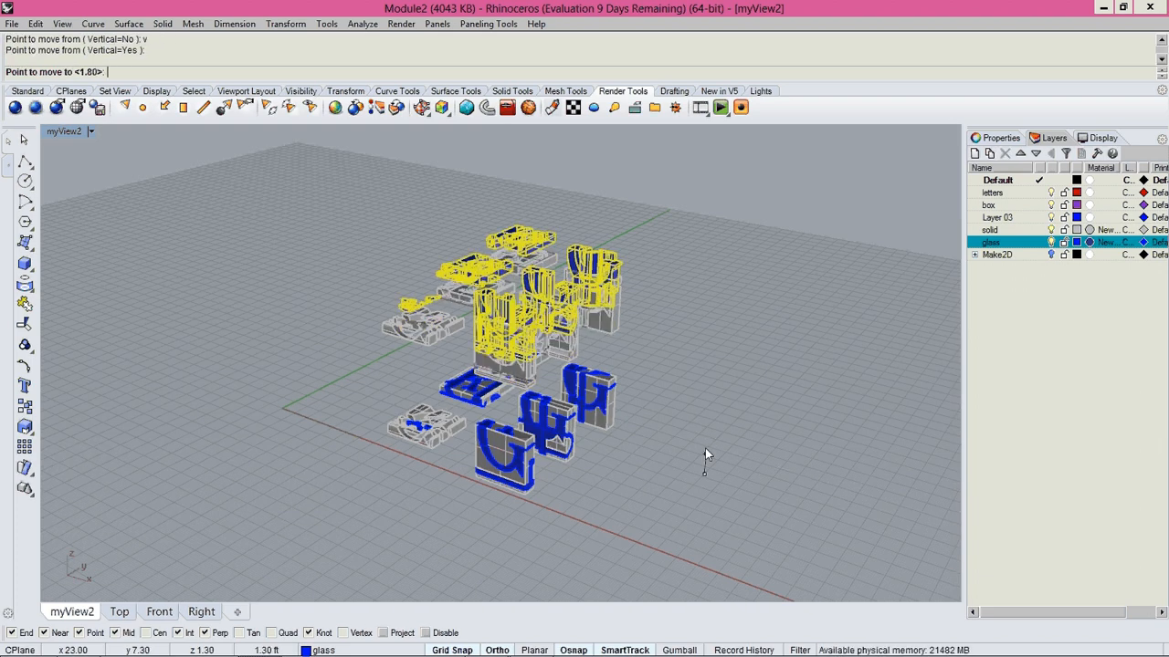
left_click(712, 388)
left_click(664, 402)
right_click_drag(664, 403, 591, 432)
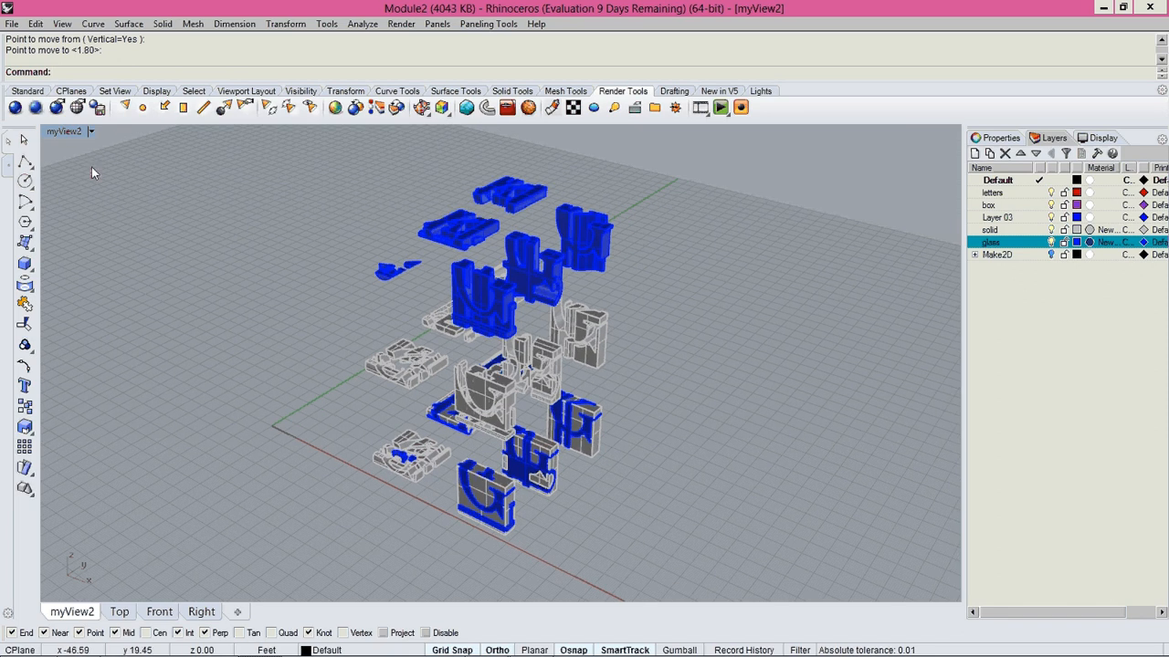
Restore the saved view myView2 and frame all three tiers of slices in it.
left_click(70, 135)
mouse_move(95, 369)
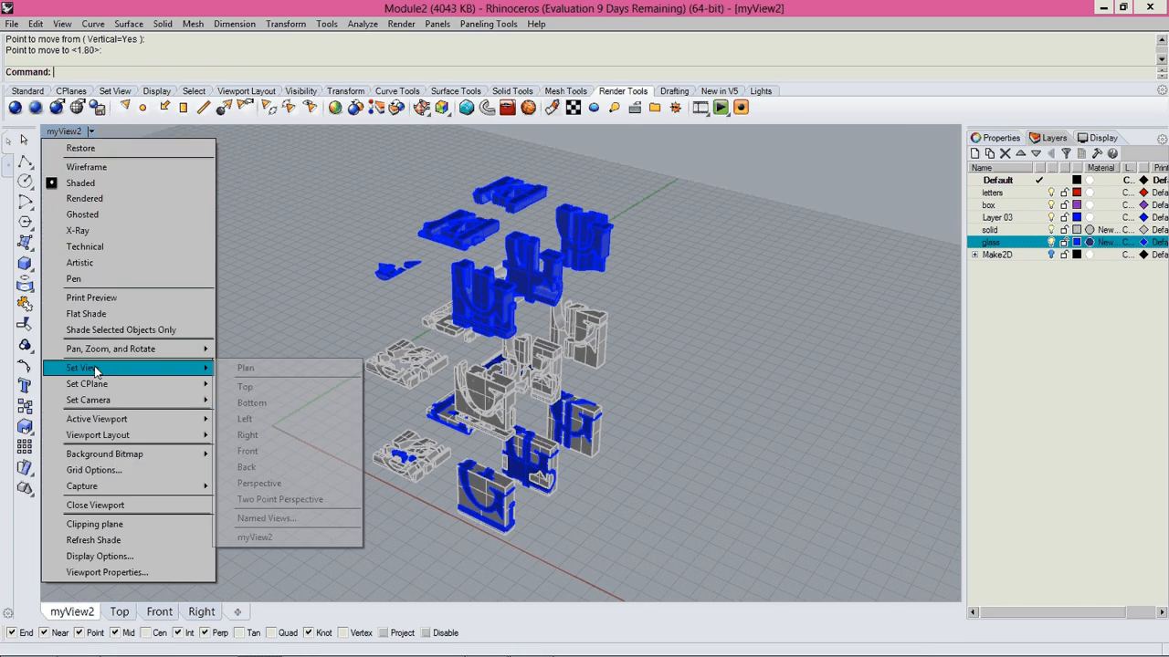
left_click(261, 537)
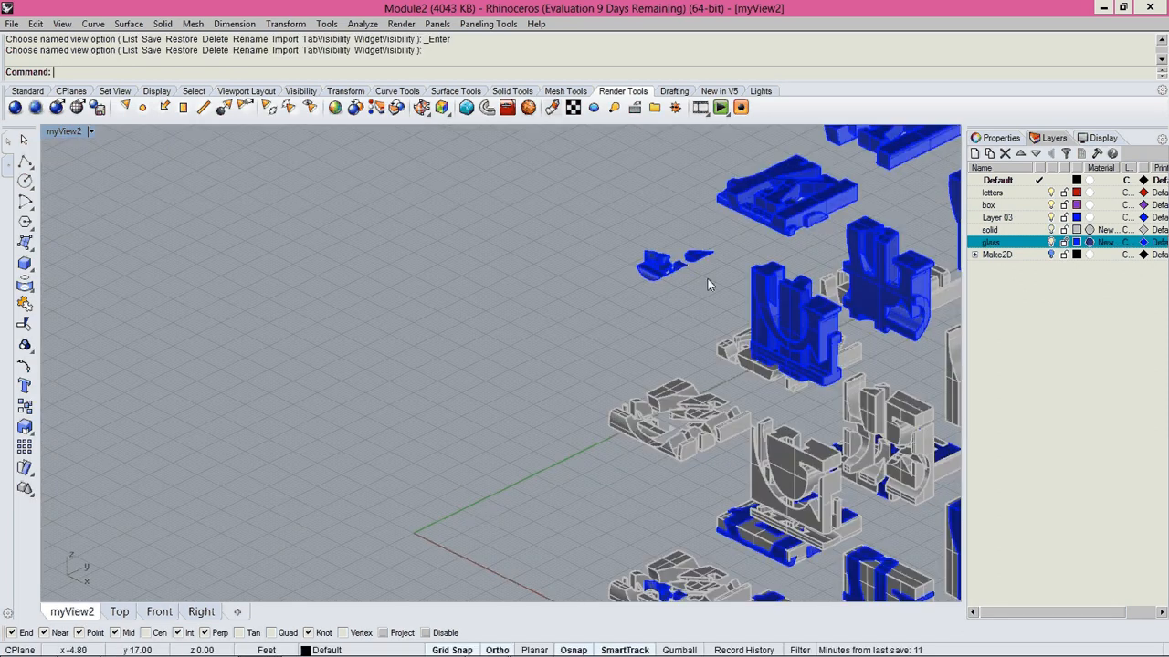
right_click_drag(707, 278, 567, 302, "shift")
scroll(546, 334, "down", 6)
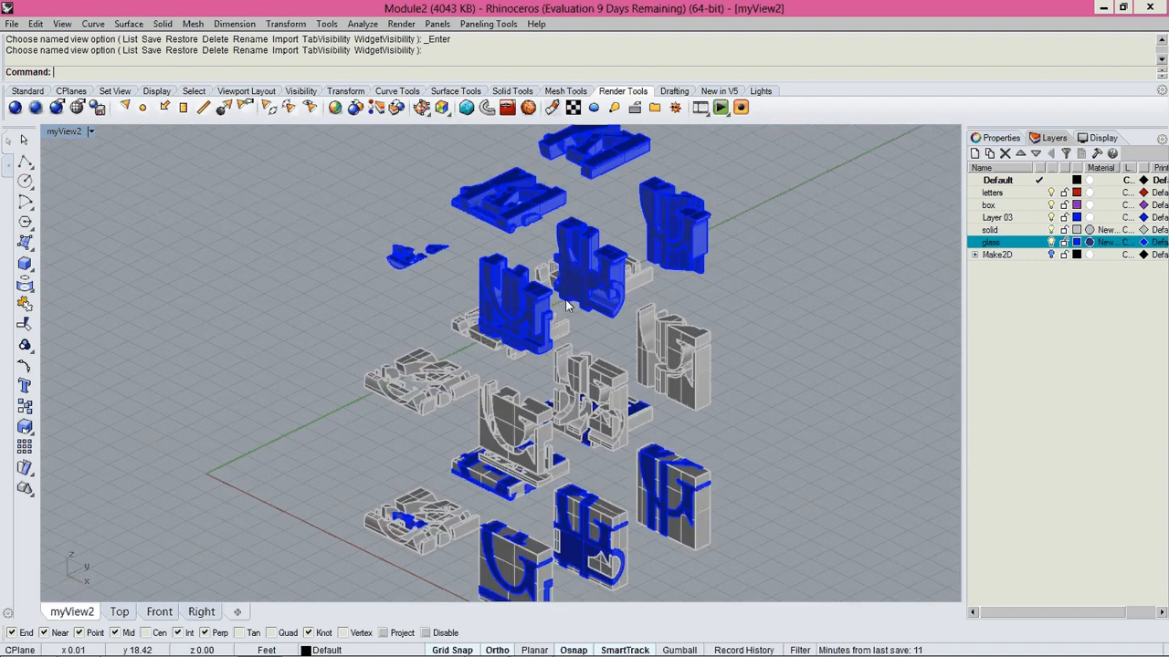
scroll(543, 339, "up", 2)
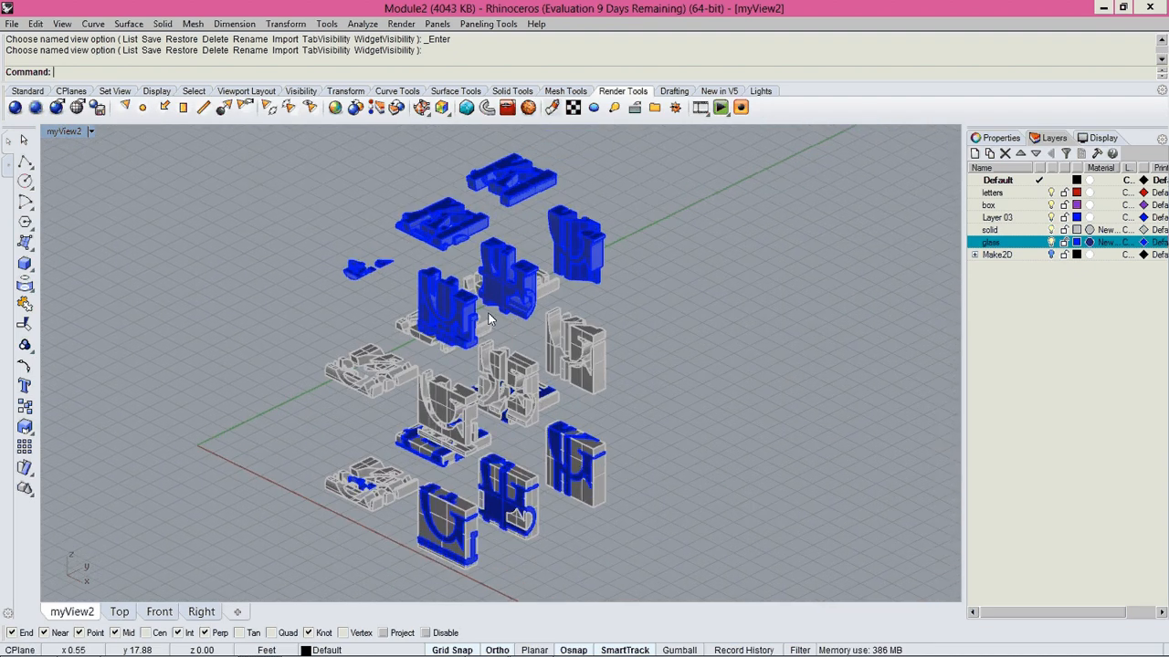
right_click_drag(492, 313, 500, 316, "shift")
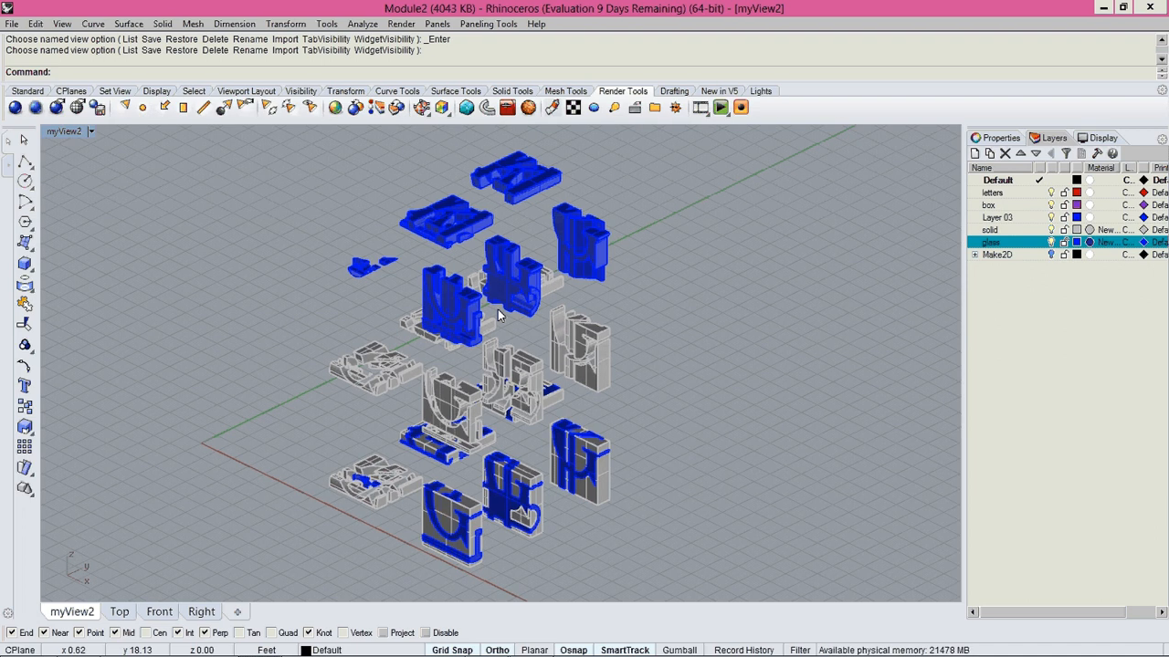
Review the Rhino Render settings in the document properties, including resolution, background and miscellaneous options, without changing them.
right_click(22, 108)
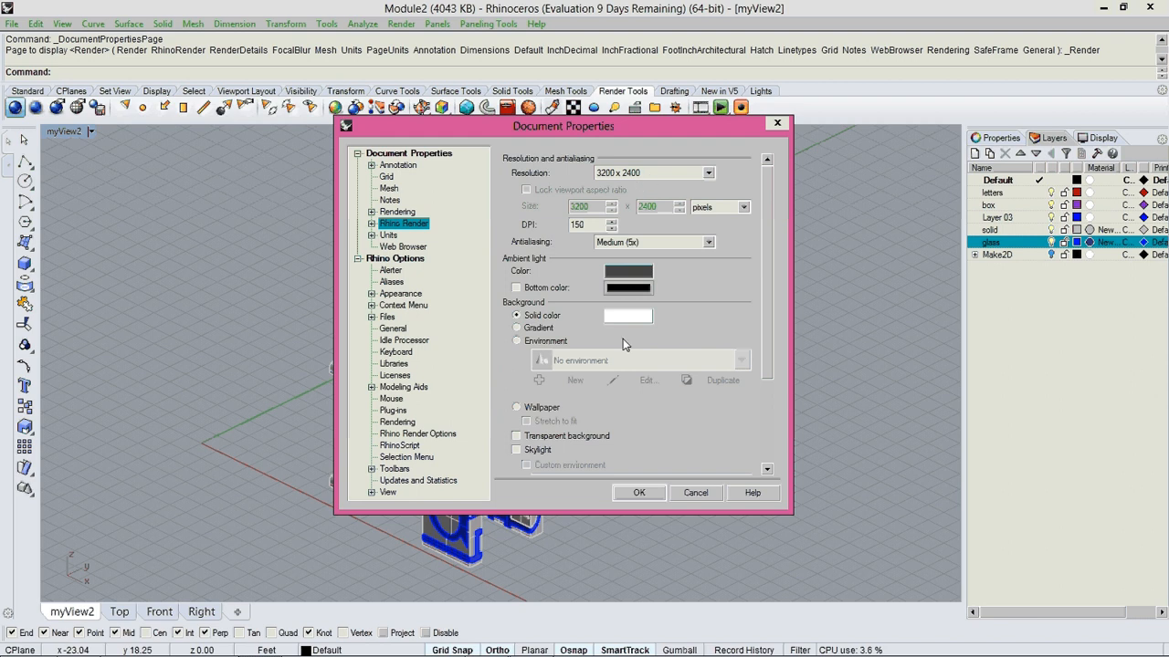
scroll(768, 341, "down", 5)
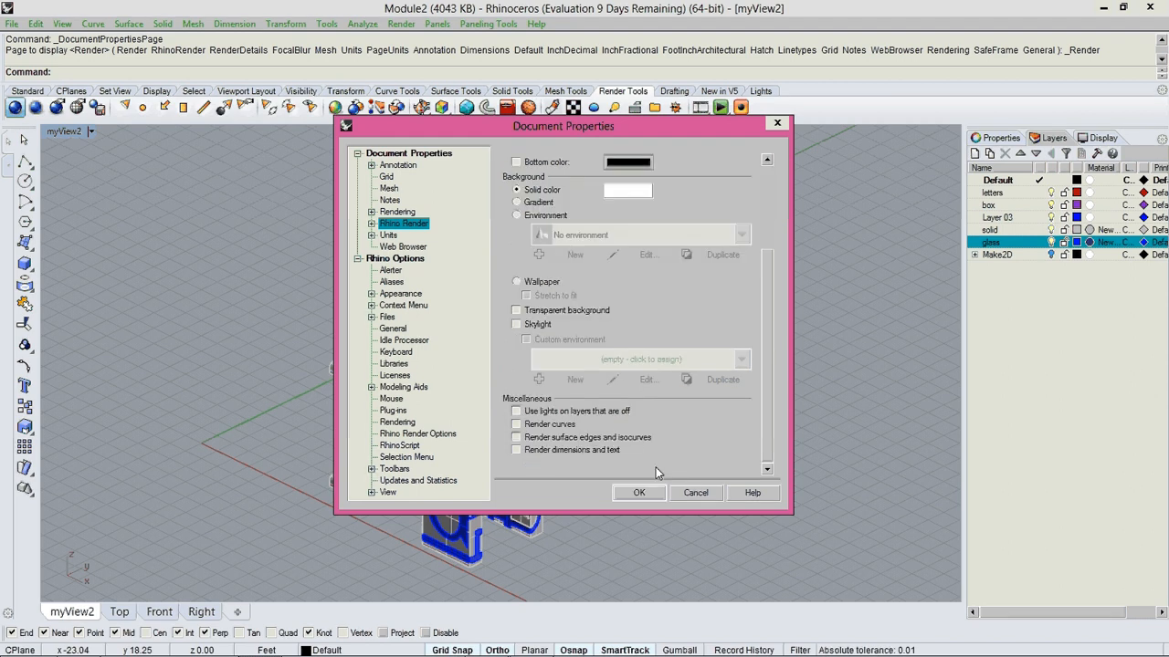
left_click(694, 493)
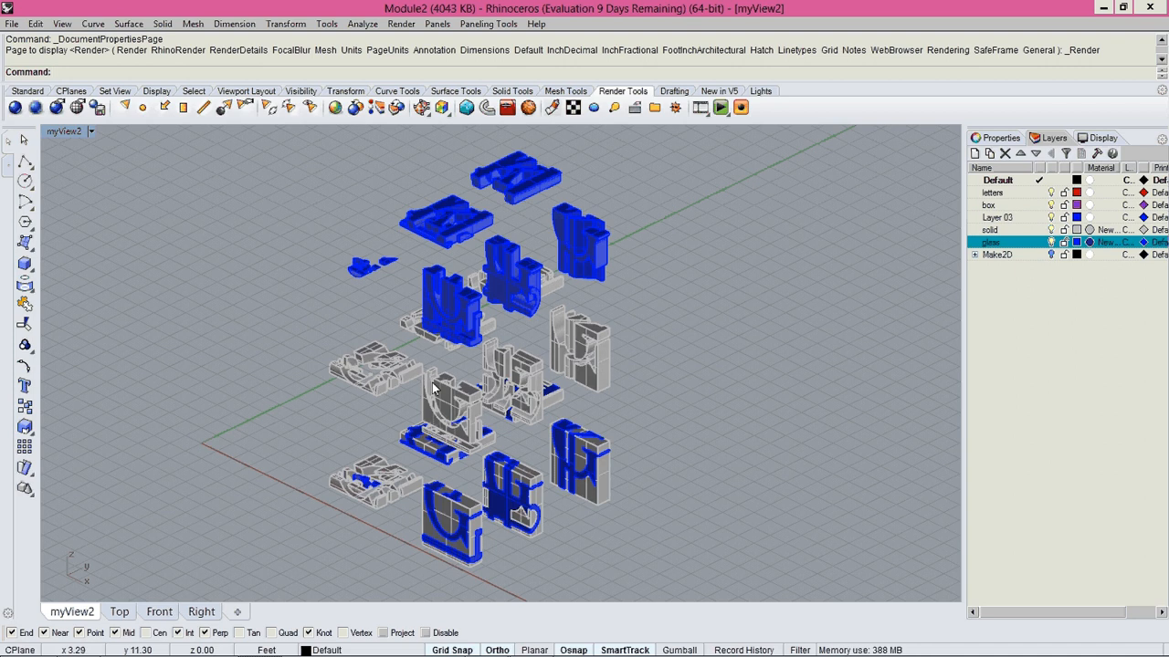
Set the viewport back to the named view myView2 with every tier of slices in frame.
right_click_drag(446, 388, 550, 396)
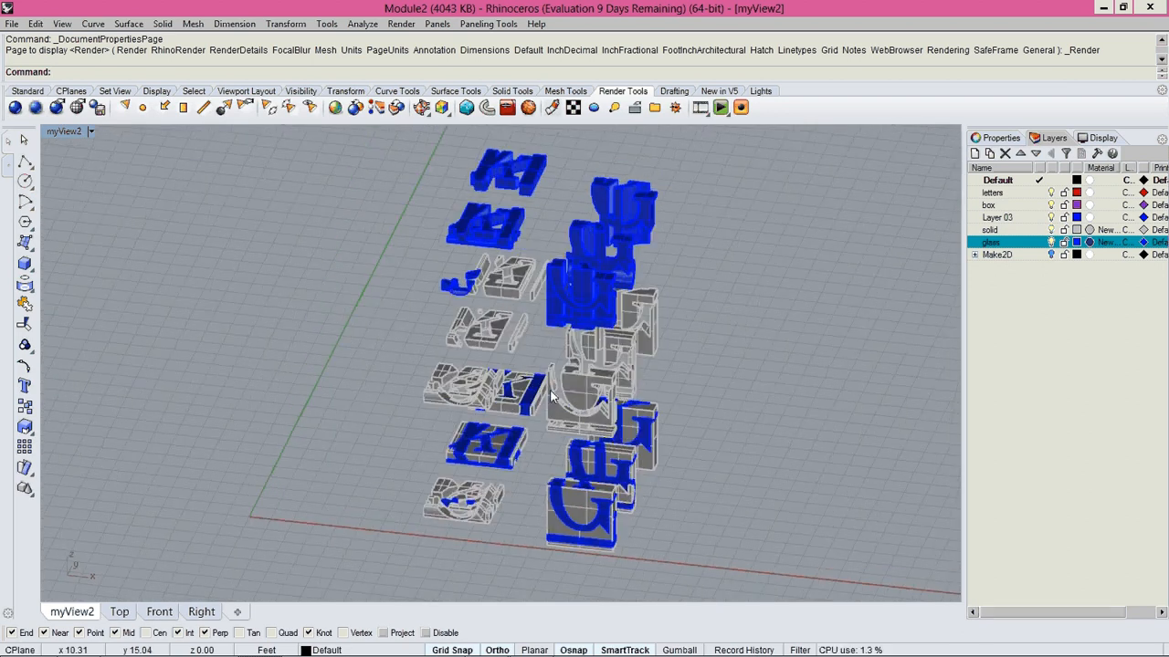
left_click(72, 133)
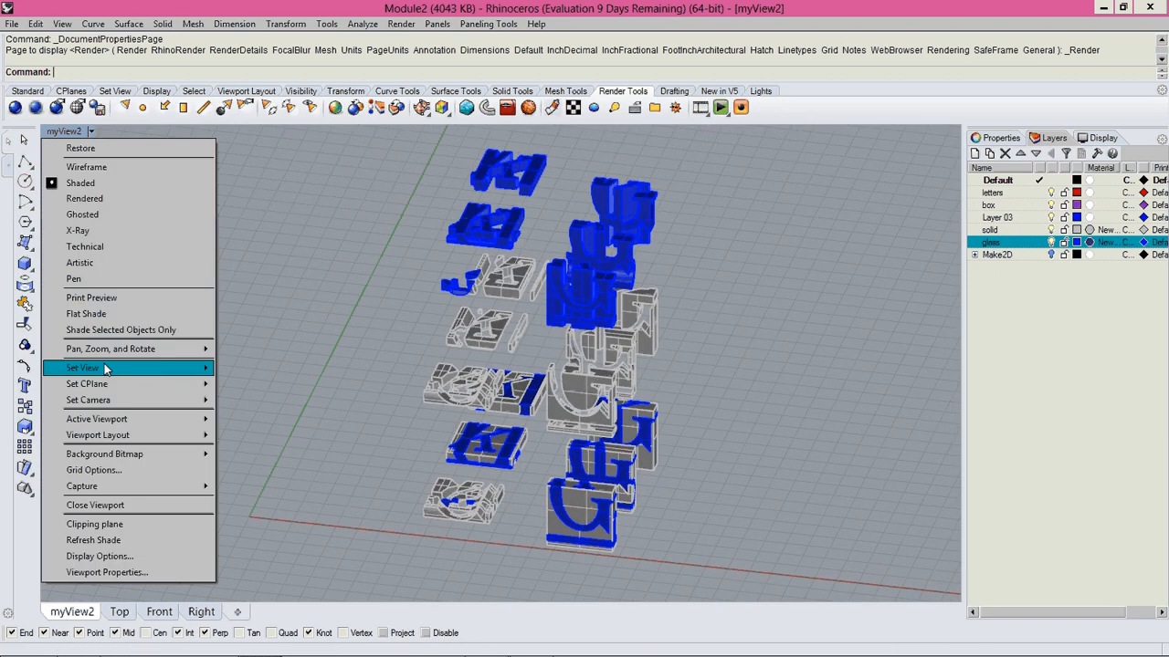
mouse_move(117, 370)
left_click(264, 536)
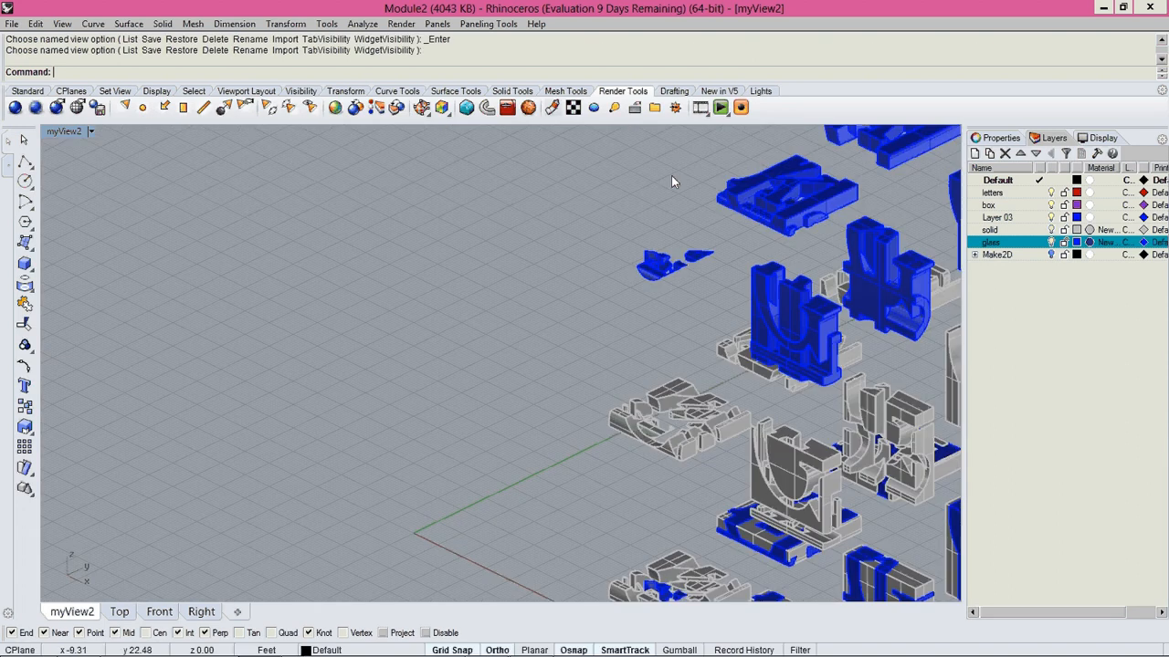
scroll(421, 345, "down", 4)
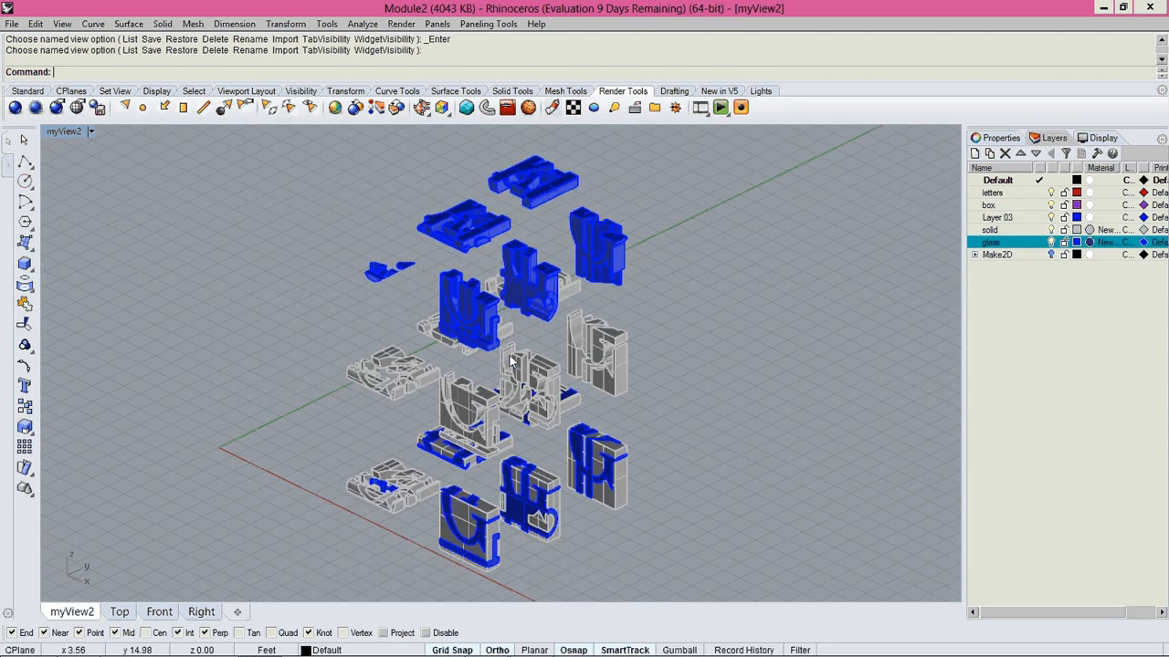
Save the current viewport as a new named view called myView3.
left_click(90, 132)
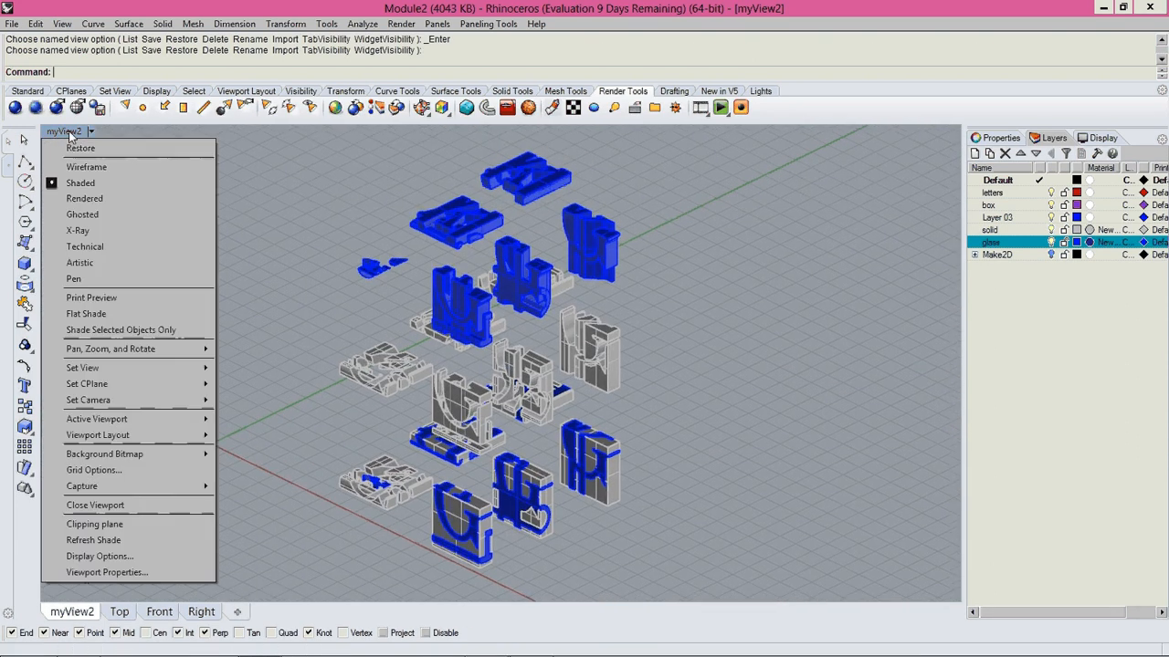
mouse_move(101, 367)
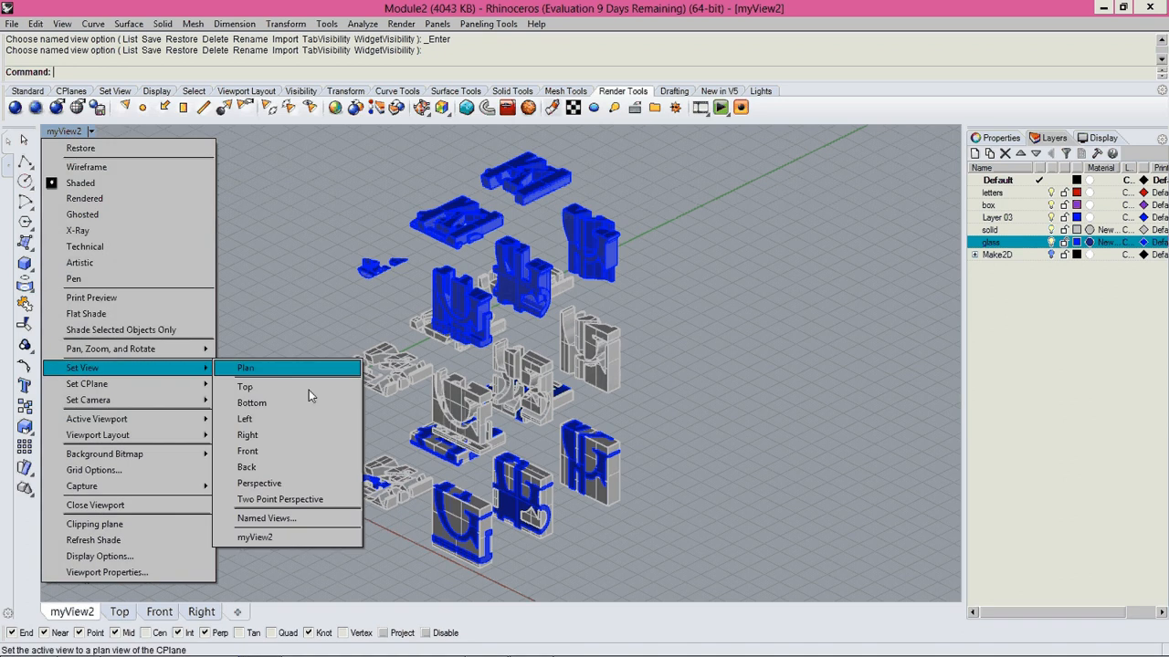
left_click(274, 518)
left_click(461, 227)
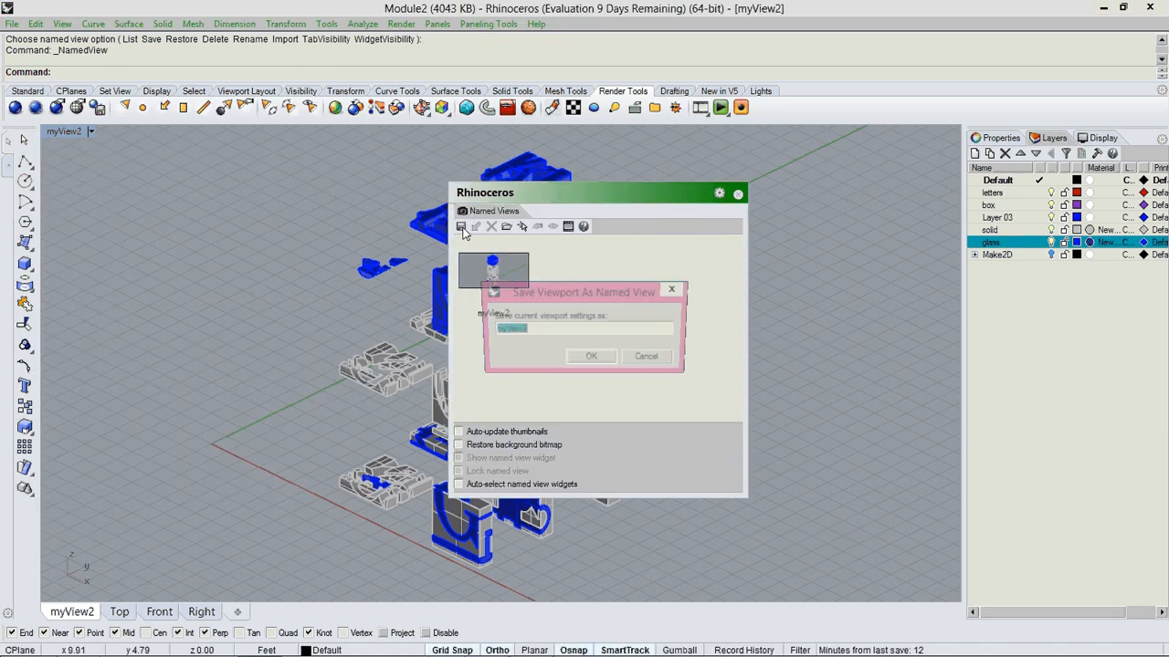
left_click(541, 332)
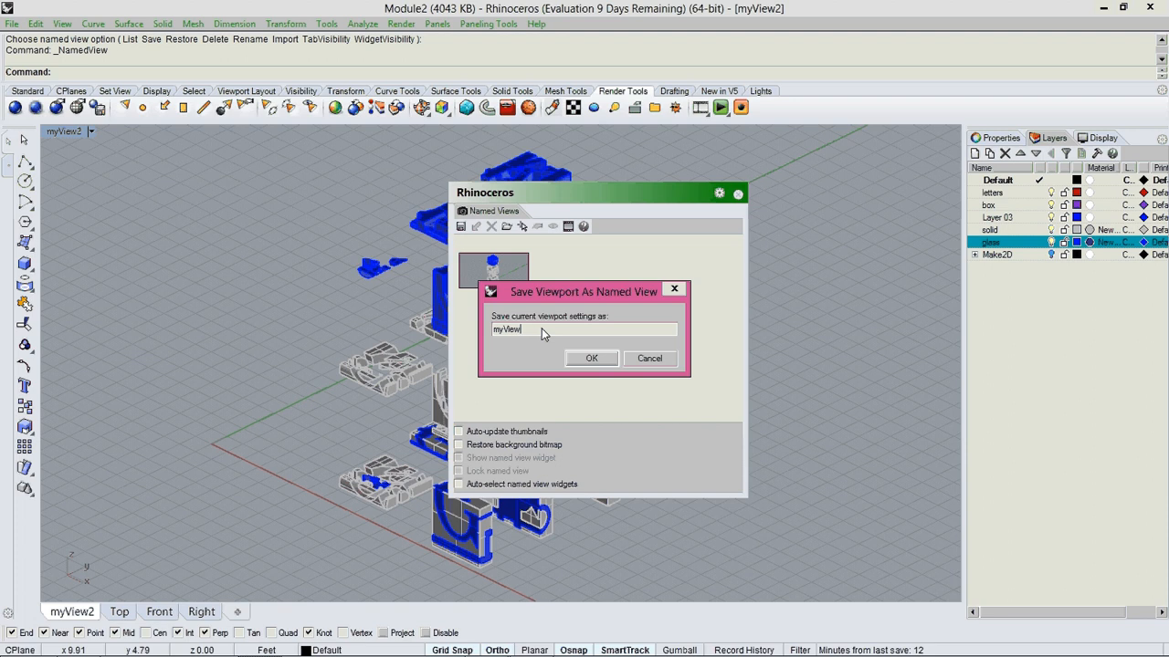
type("3")
left_click(600, 359)
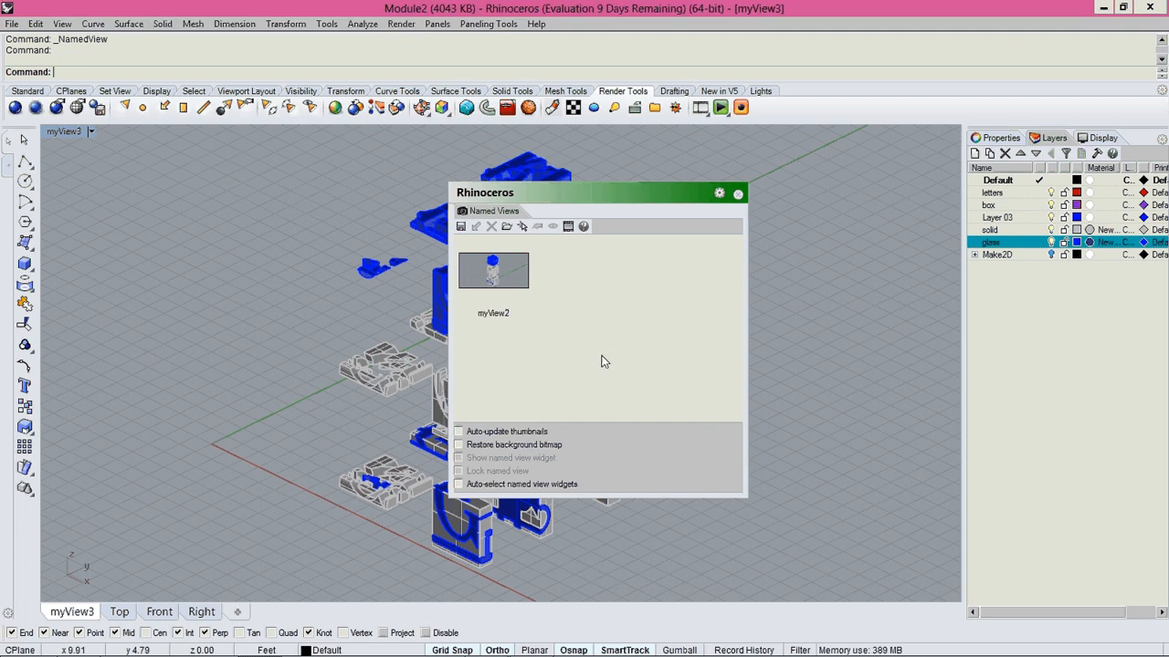
left_click(738, 195)
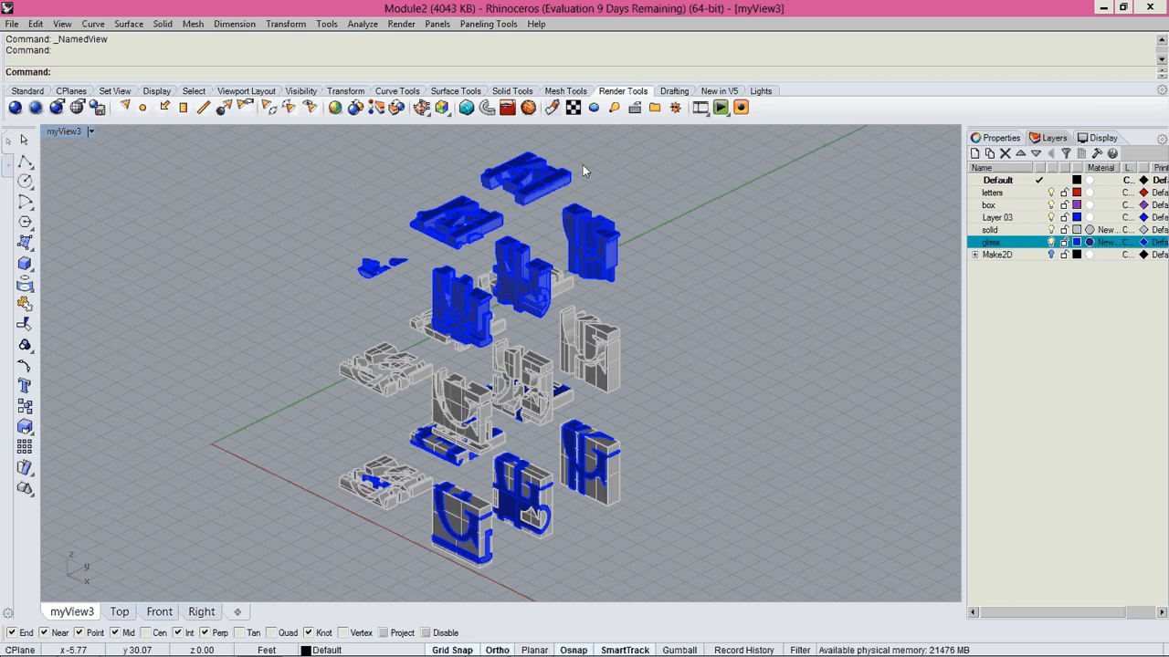
Render the myView3 view of the three tiers of slices, then inspect the model from another side.
left_click(16, 108)
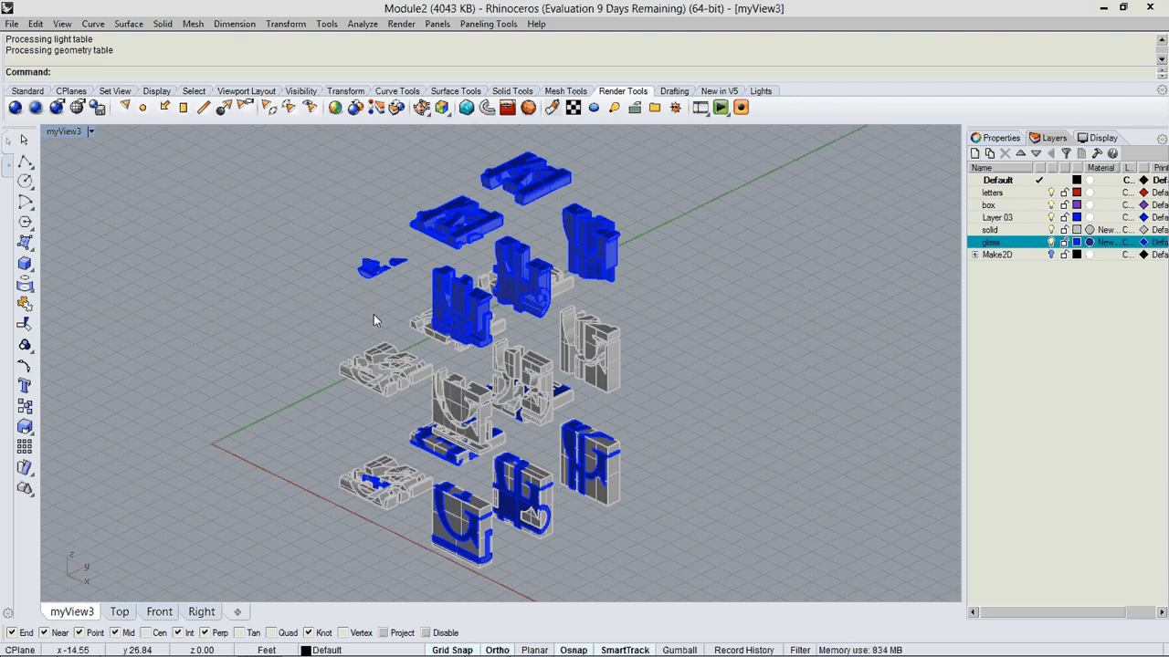
key("alt+Tab")
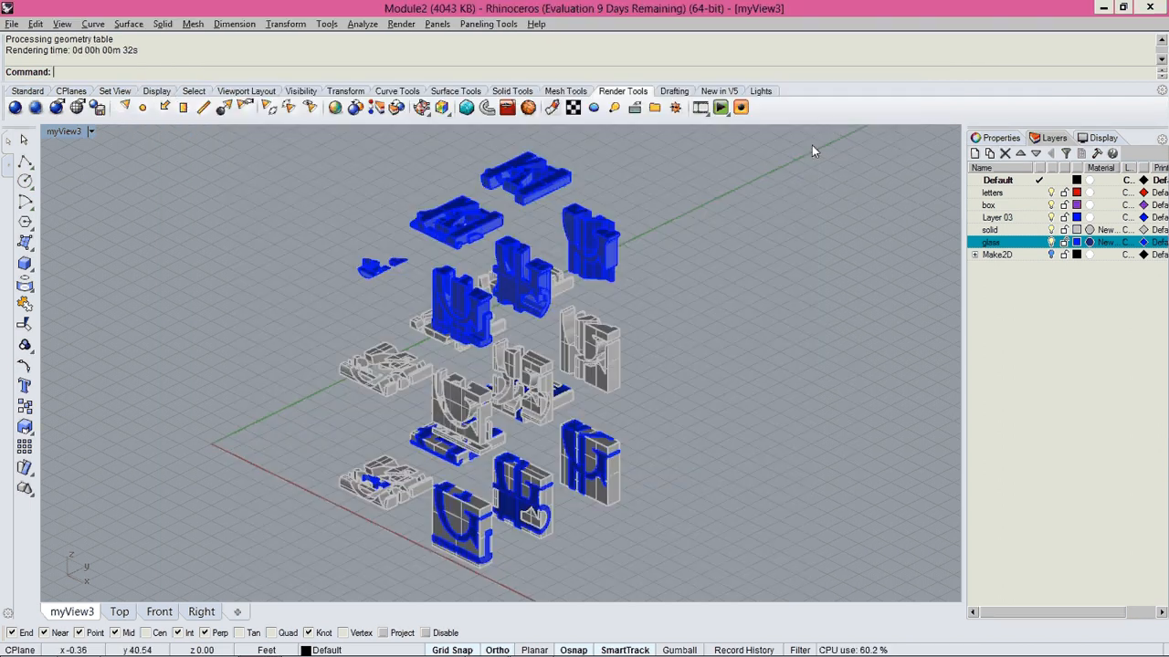
right_click_drag(488, 425, 577, 404)
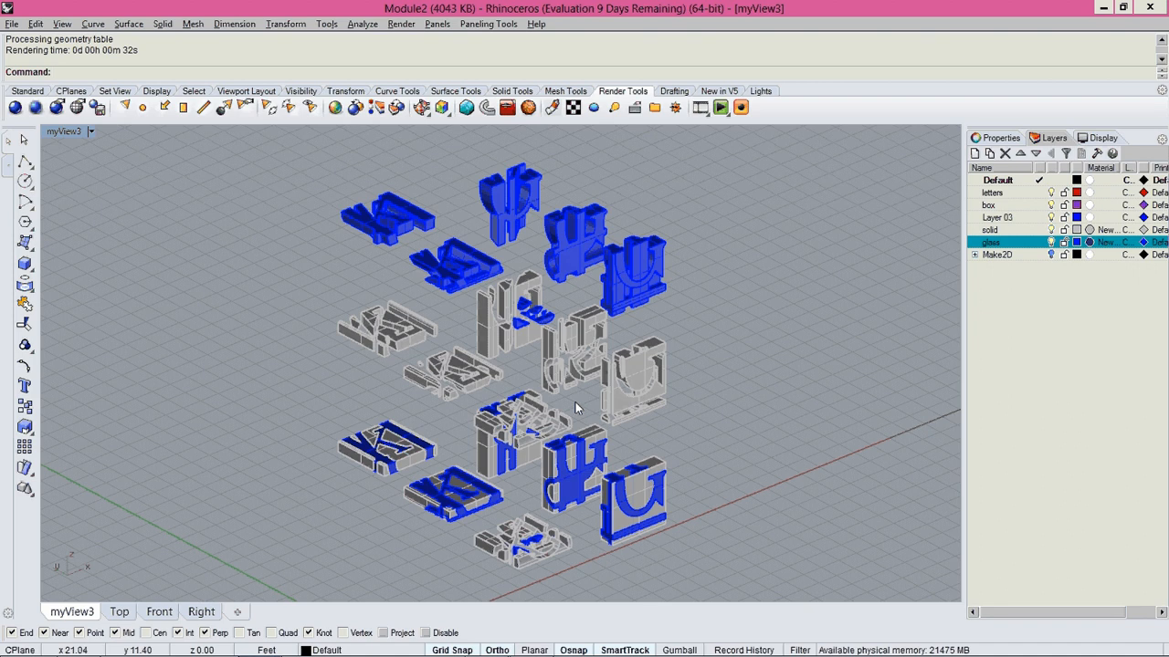
In plan, rotate the directional light freely clockwise about the slices' lower-left corner, with Ortho off, so it sits slightly left of them.
key("ctrl+F1")
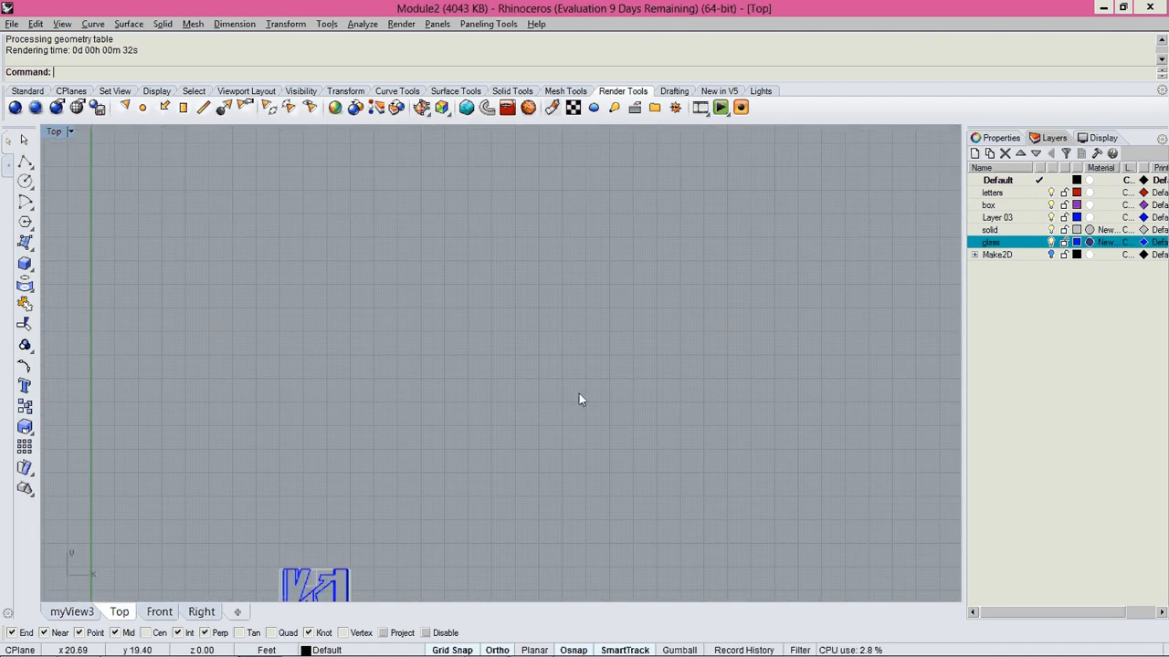
scroll(579, 395, "down", 10)
key("ctrl+F2")
key("ctrl+F4")
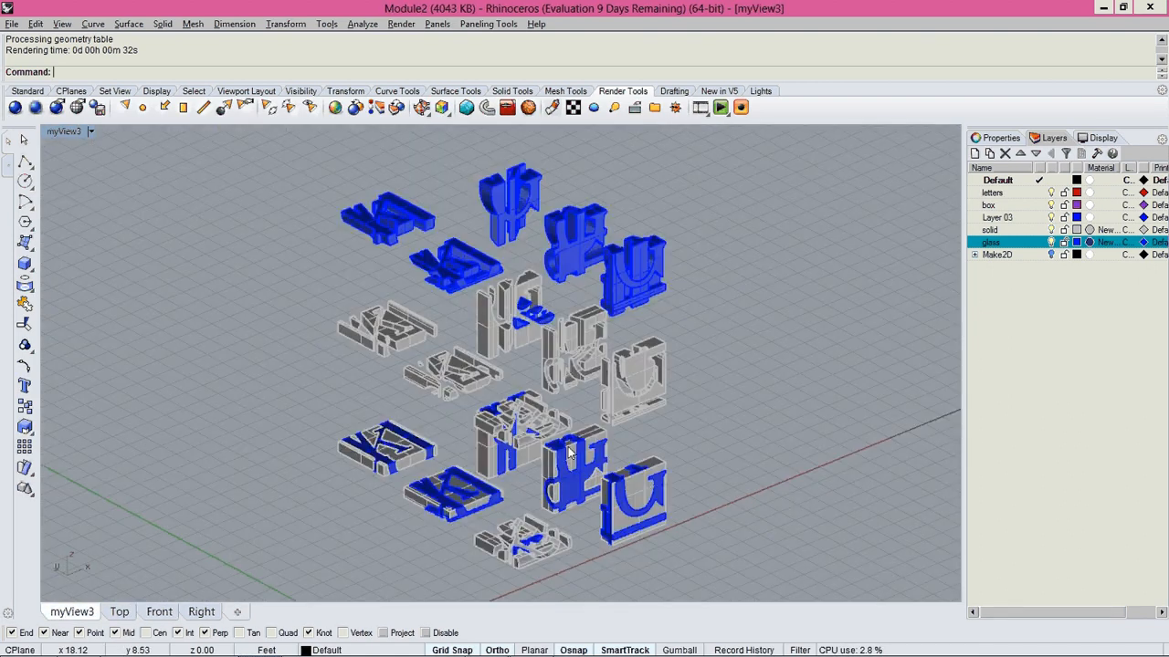
key("ctrl+F1")
scroll(568, 443, "down", 4)
scroll(545, 444, "down", 2)
scroll(544, 444, "up", 6)
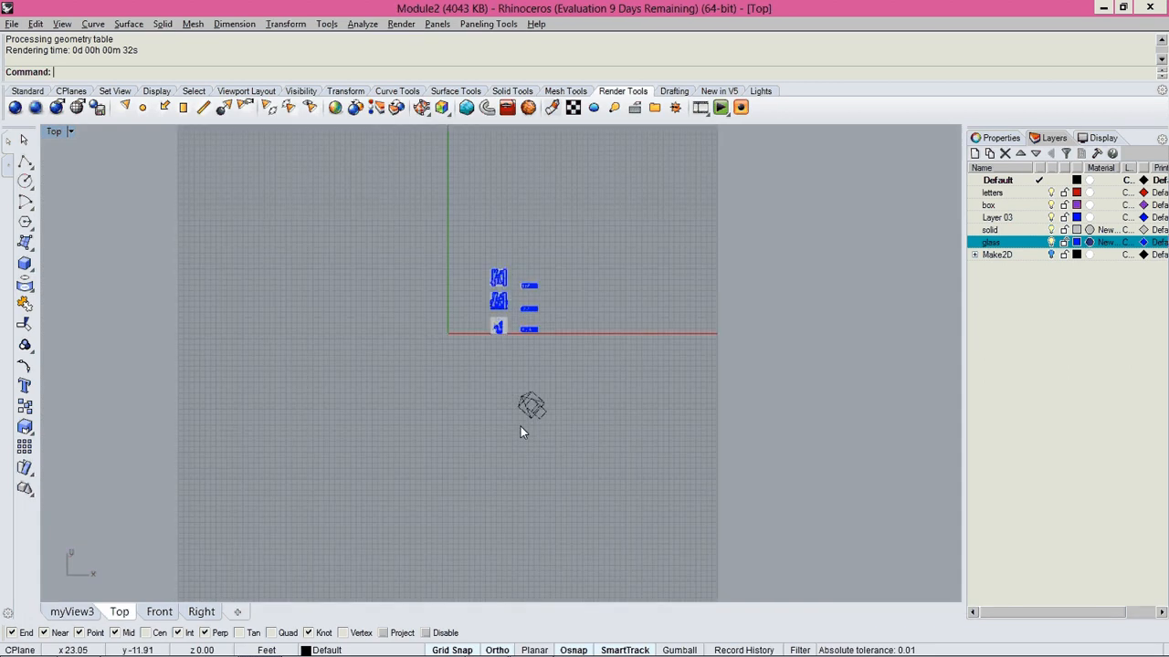
left_click(523, 425)
type("Rotate")
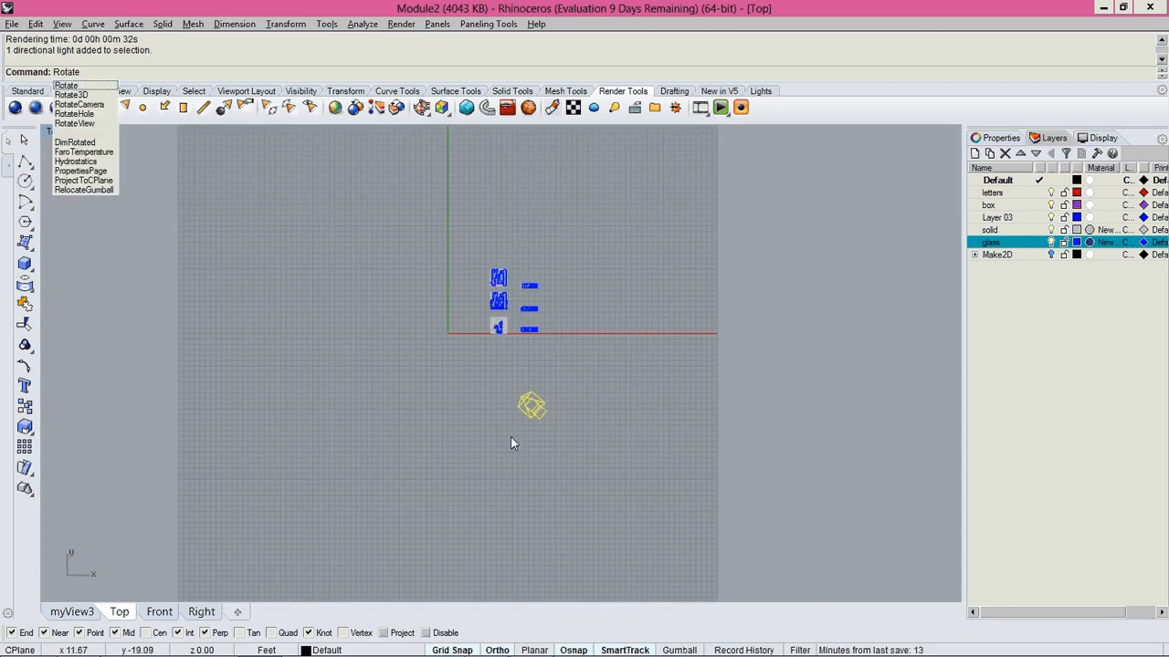
key("Return")
left_click(491, 321)
left_click(491, 482)
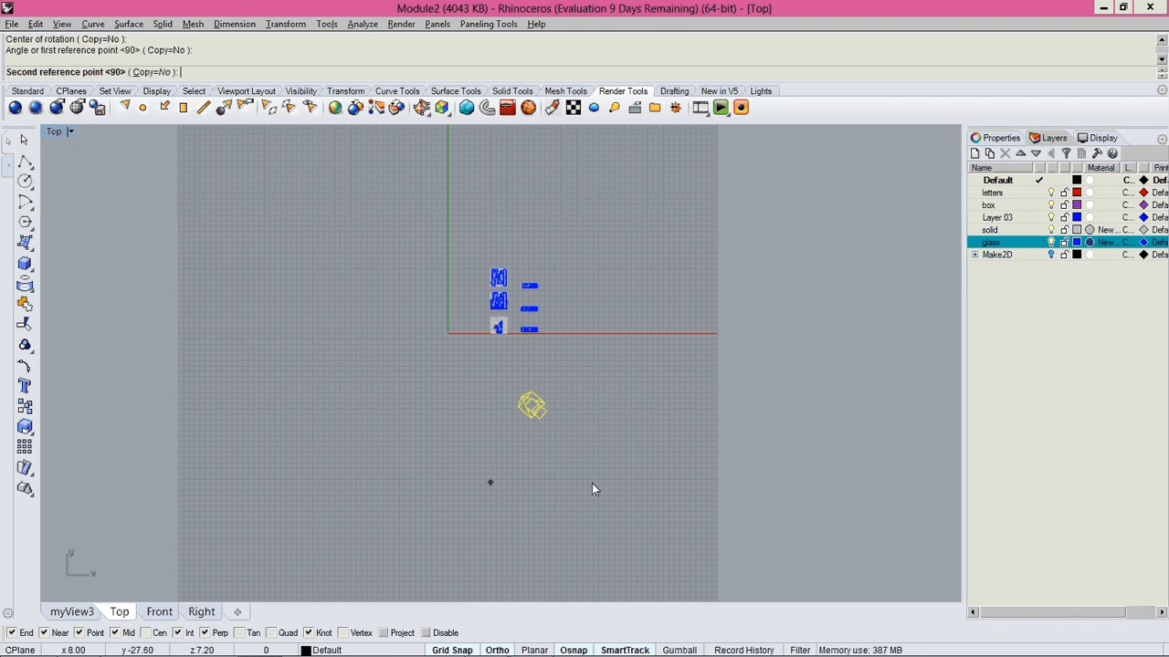
key("F8")
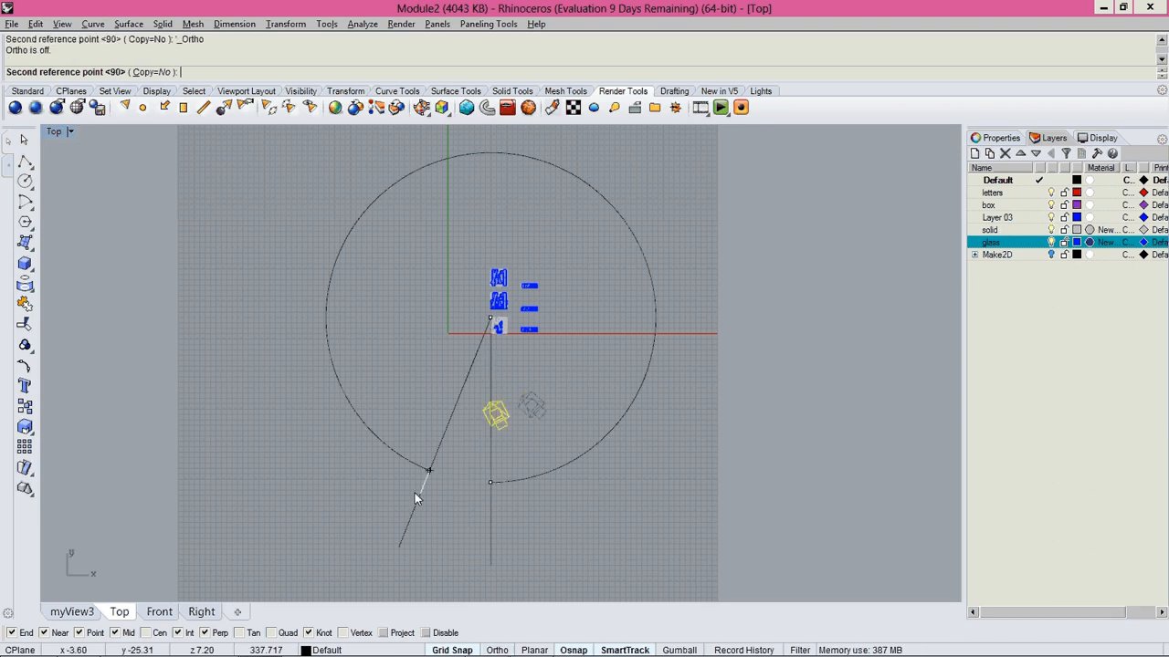
key("Escape")
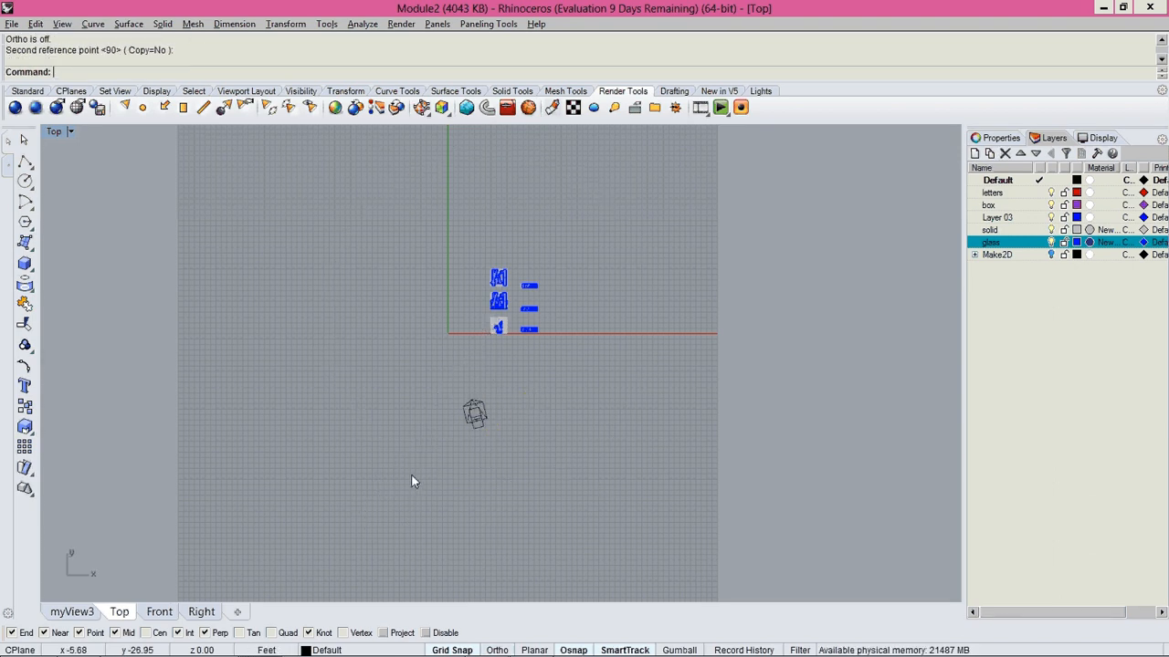
Orbit the myView3 perspective slightly, keeping all tiers in frame, and save it over the existing myView3 named view.
key("ctrl+Tab")
key("ctrl+Tab")
key("ctrl+Tab")
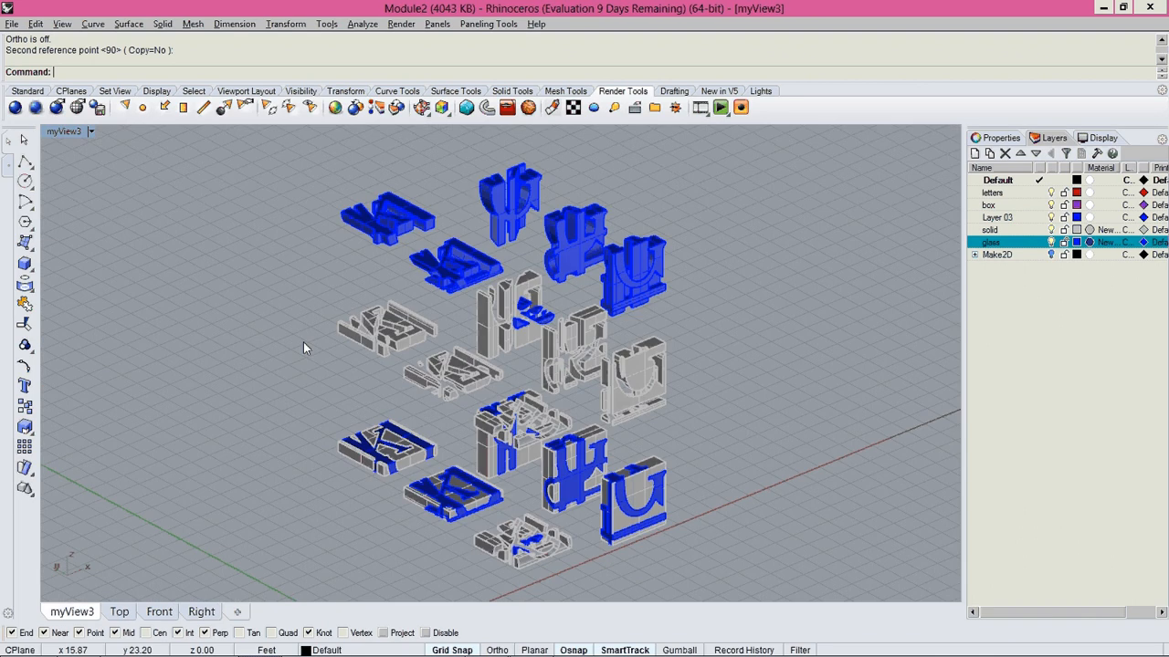
right_click_drag(546, 327, 573, 349)
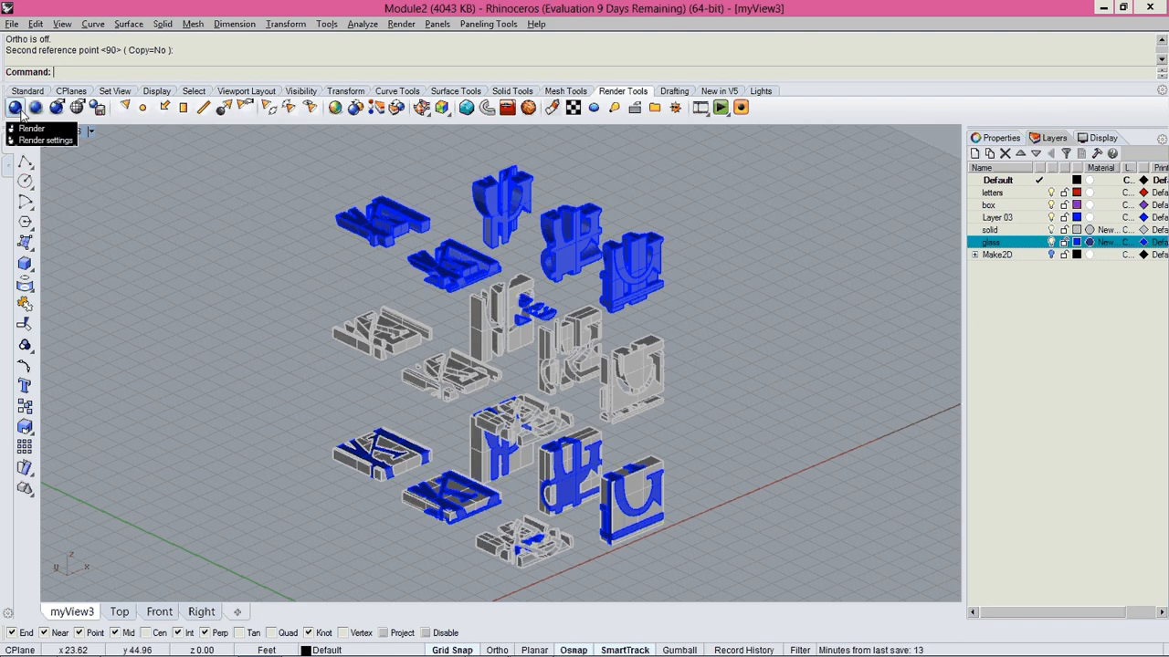
left_click(81, 133)
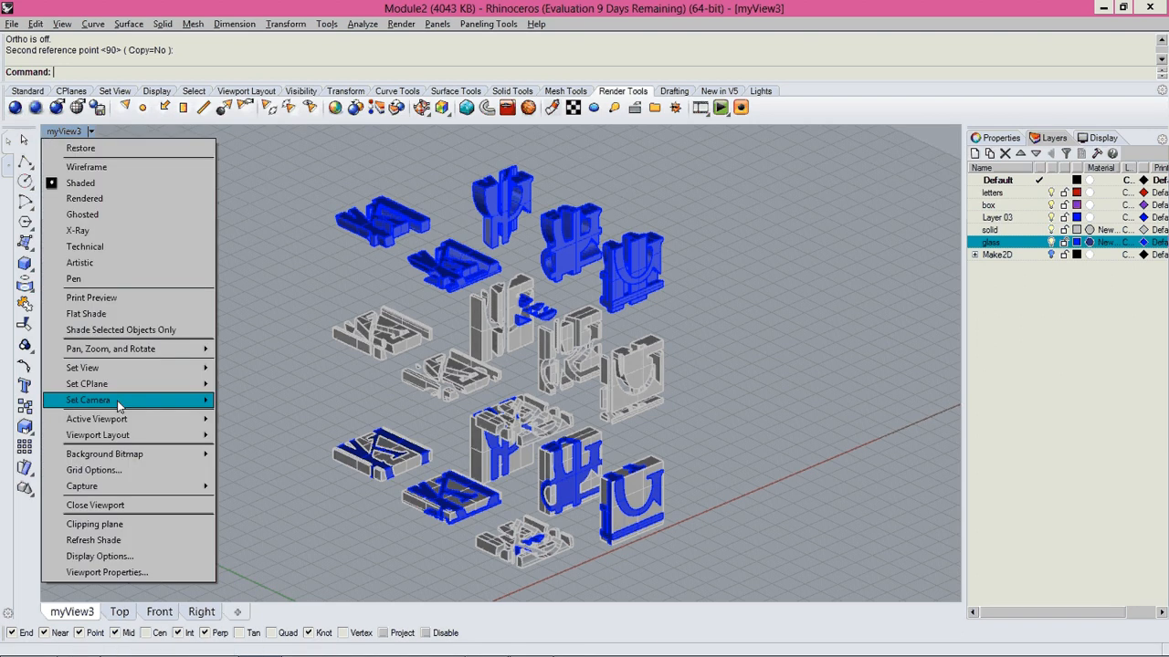
mouse_move(137, 367)
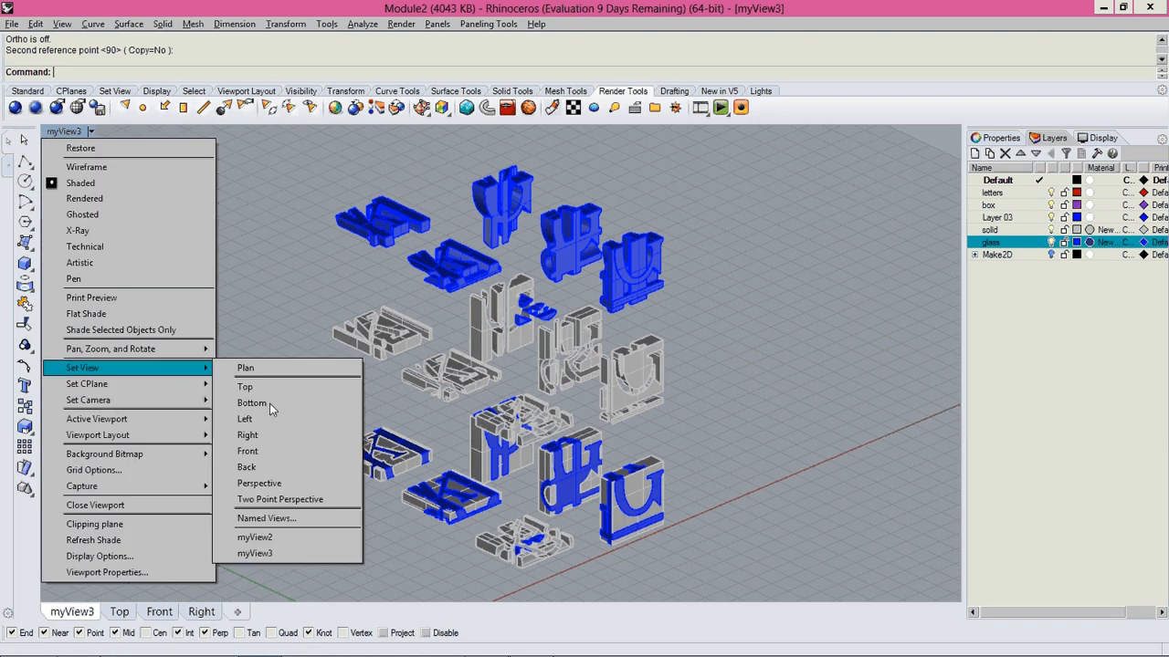
left_click(268, 518)
left_click(579, 291)
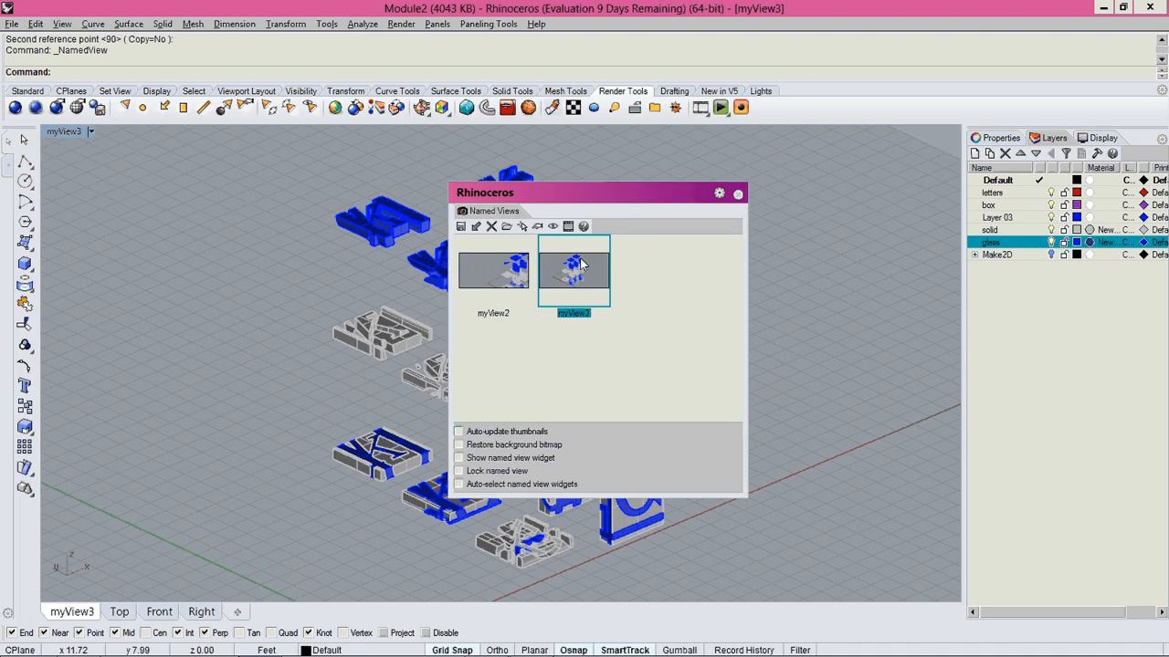
left_click(461, 227)
left_click(594, 357)
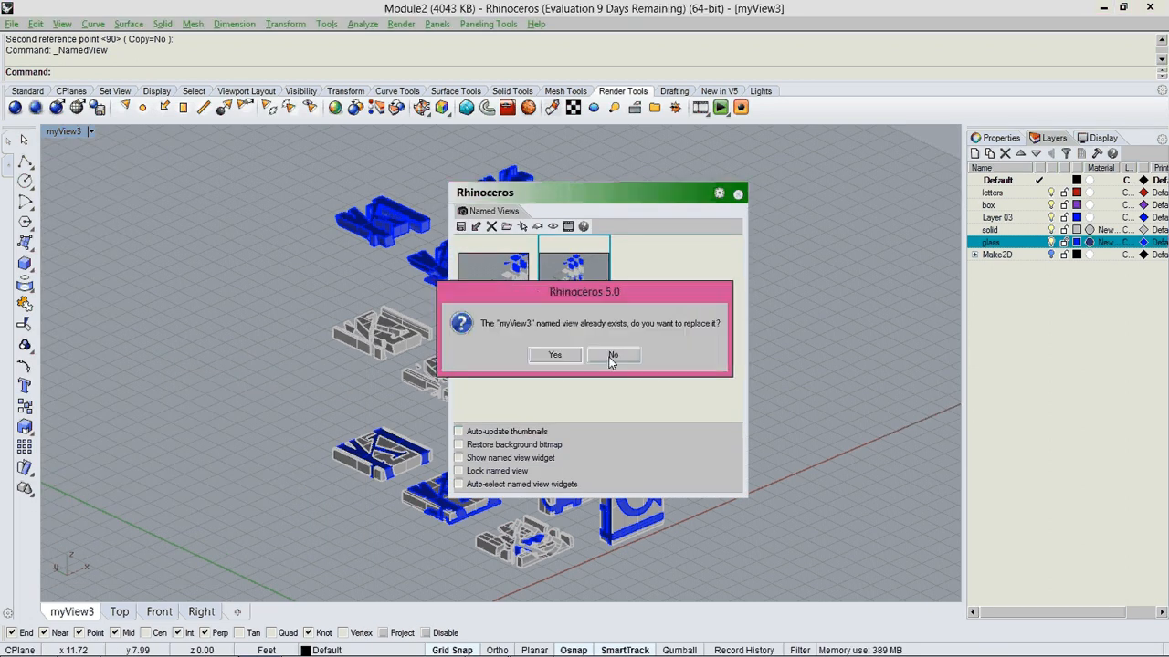
left_click(559, 356)
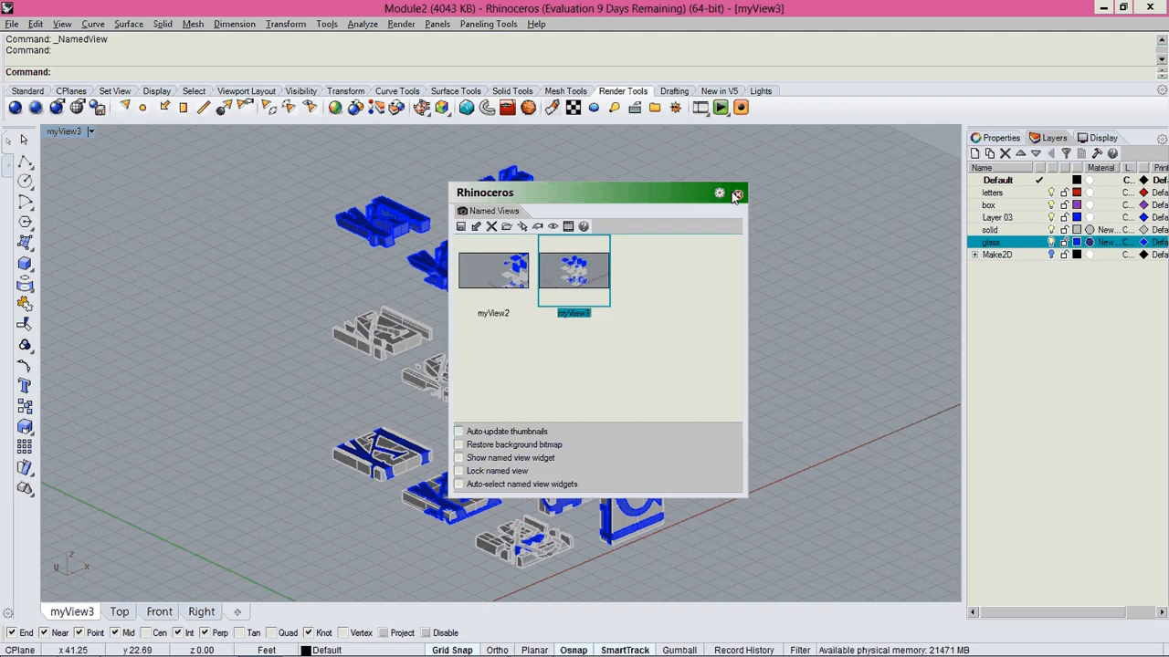
left_click(737, 195)
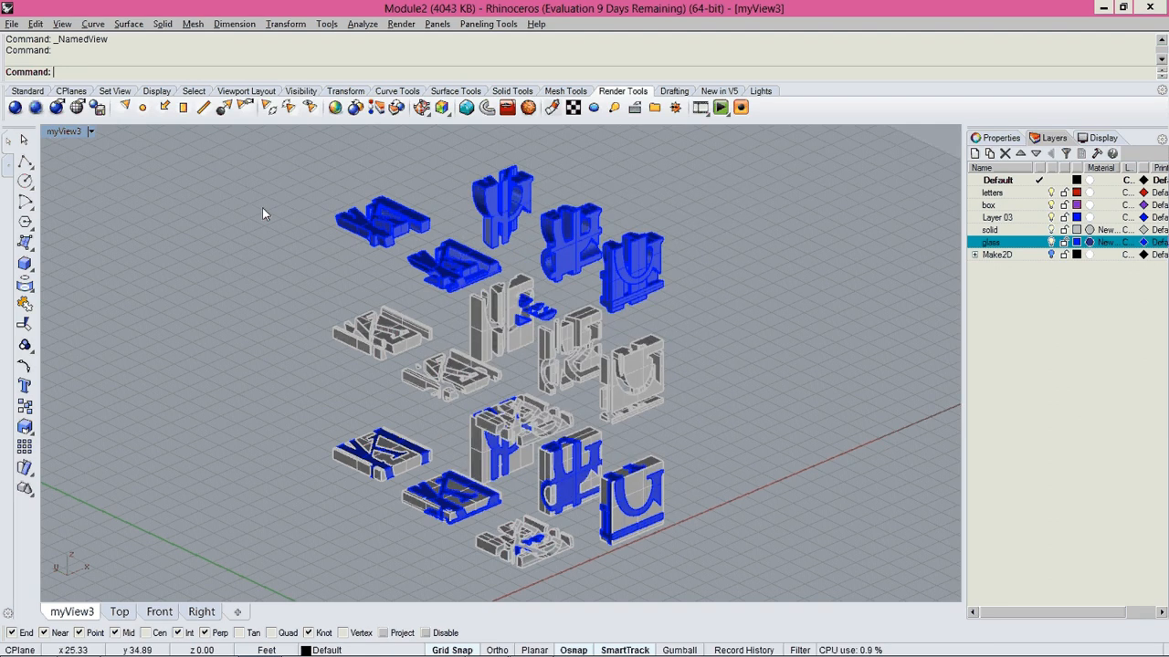